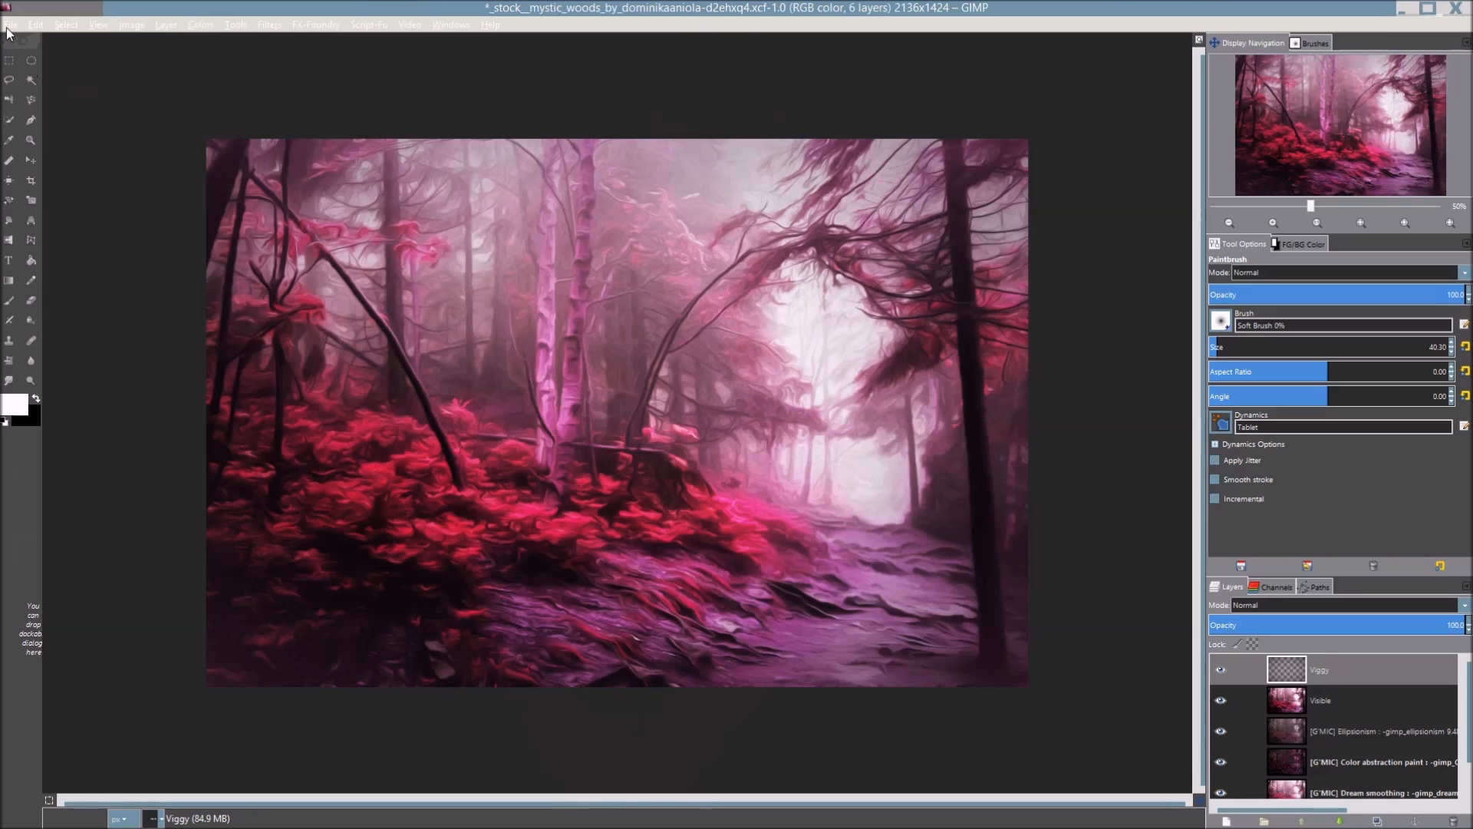
Open the original mystic woods JPG from the recently used images
{"action": "left_click", "coordinate": [10, 25]}
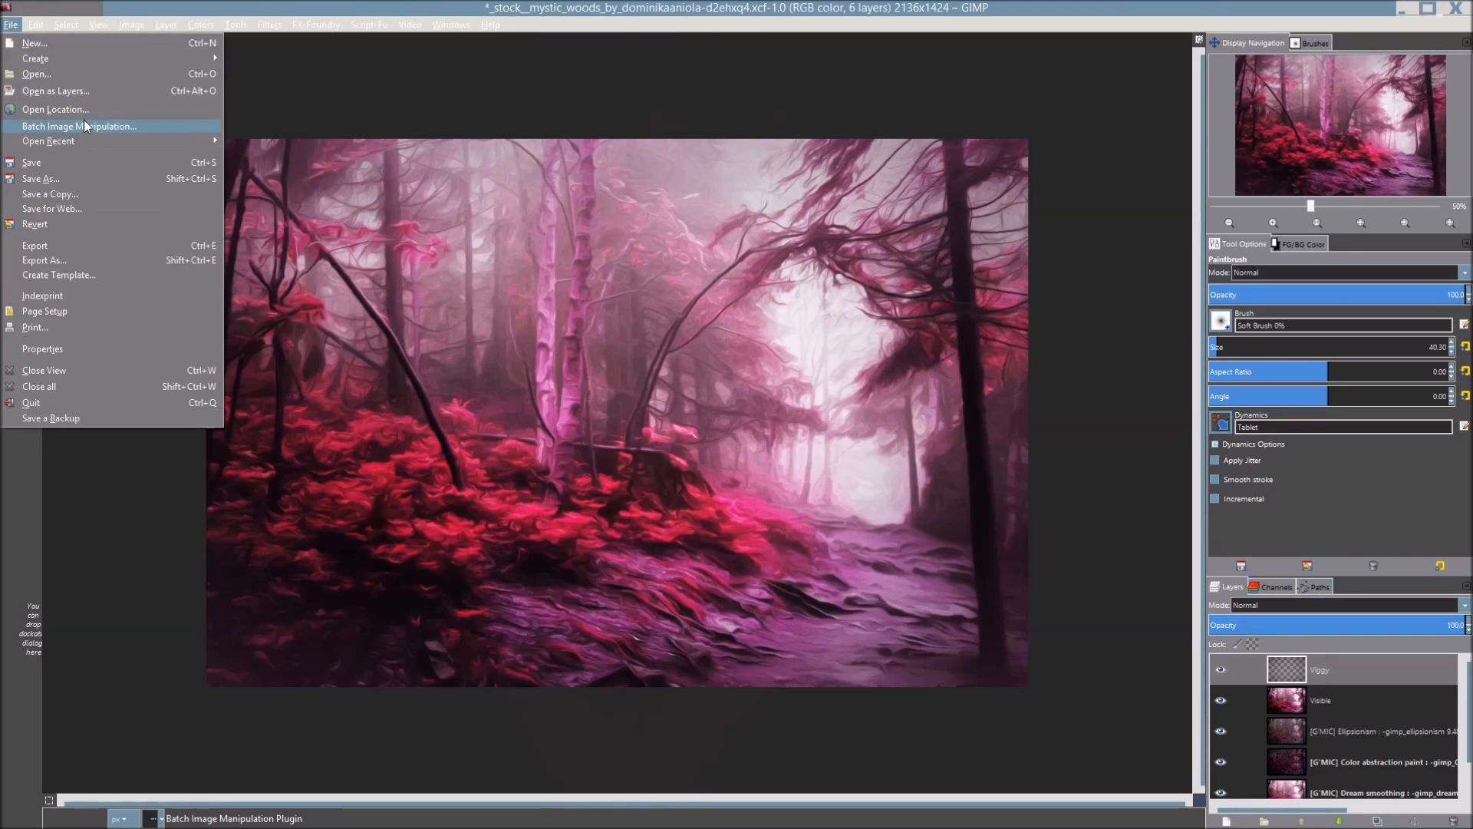
{"action": "mouse_move", "coordinate": [74, 136]}
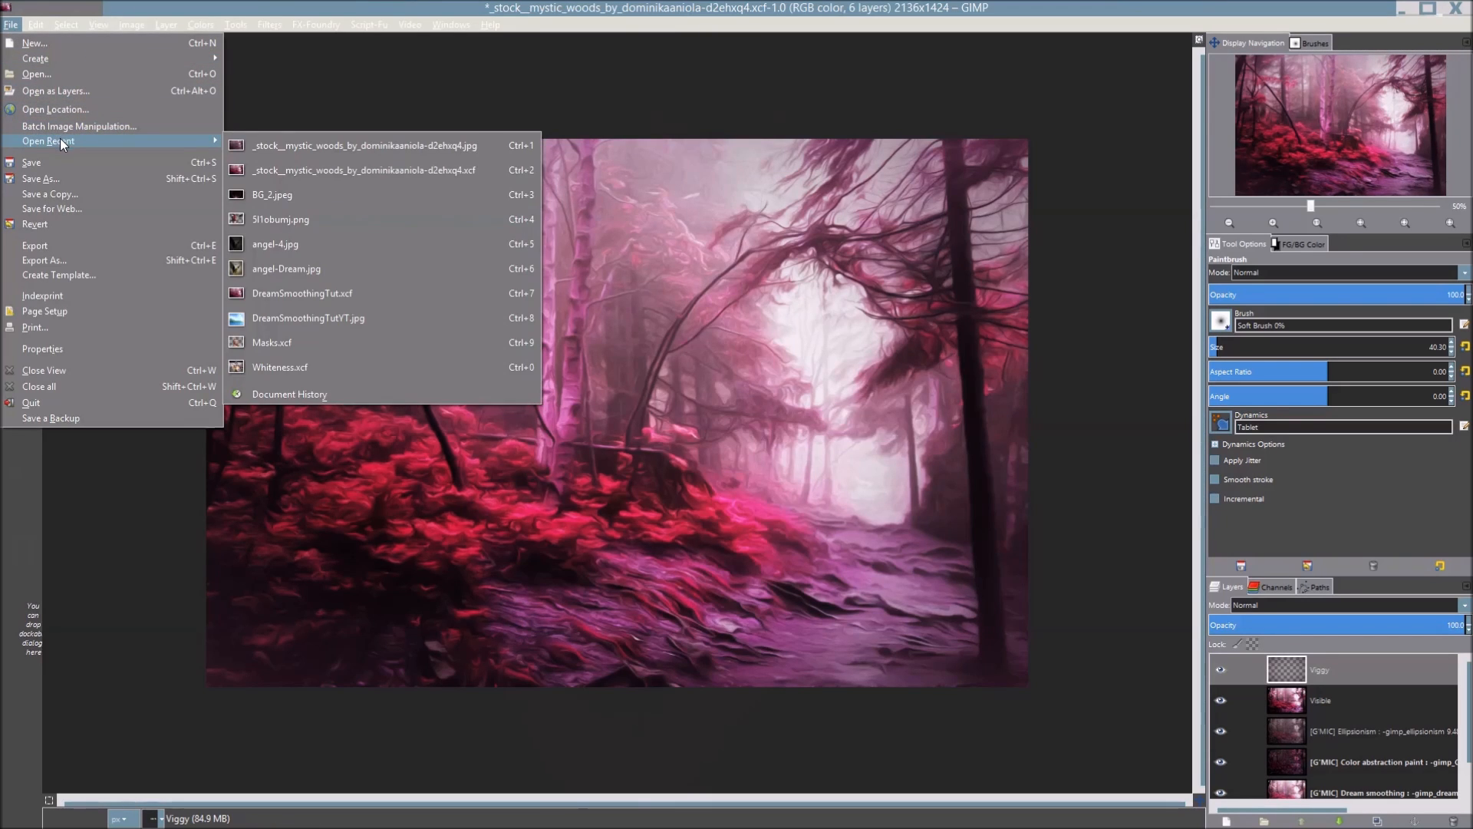
{"action": "left_click", "coordinate": [422, 145]}
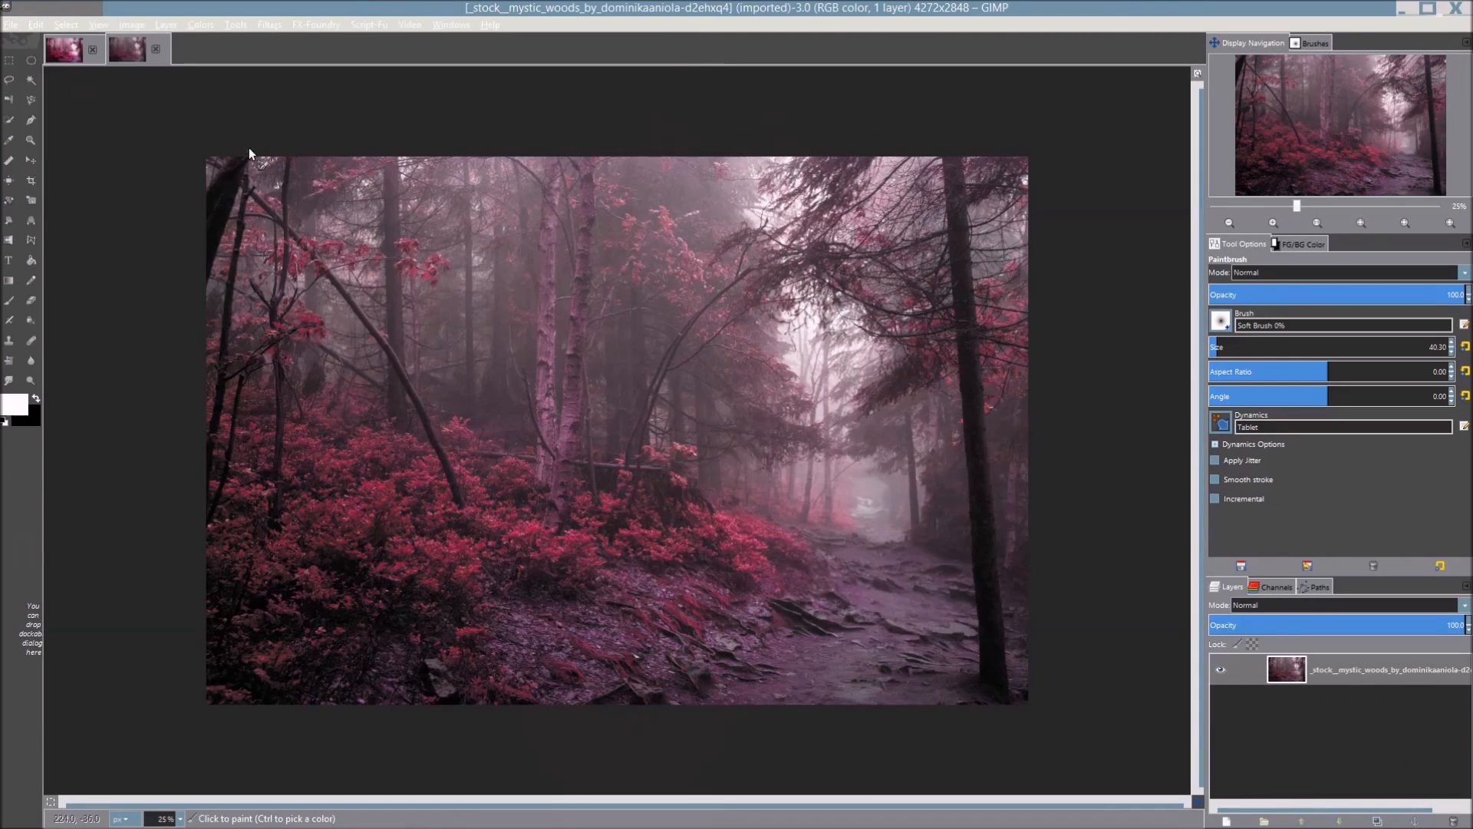
Scale the forest photo to half its size, 2136 × 1424 pixels
{"action": "left_click", "coordinate": [132, 24]}
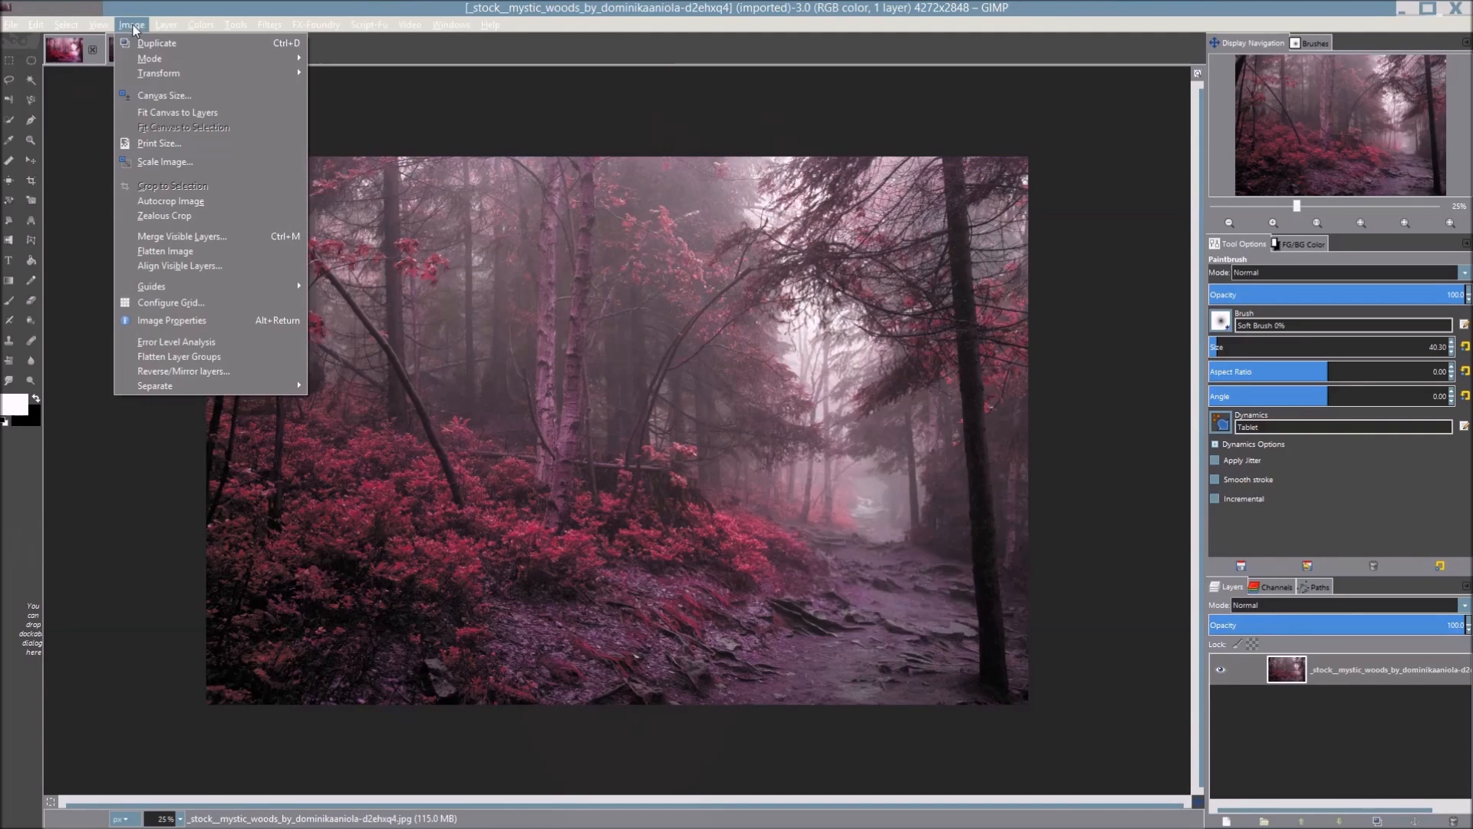
{"action": "left_click", "coordinate": [176, 163]}
{"action": "left_click", "coordinate": [693, 391]}
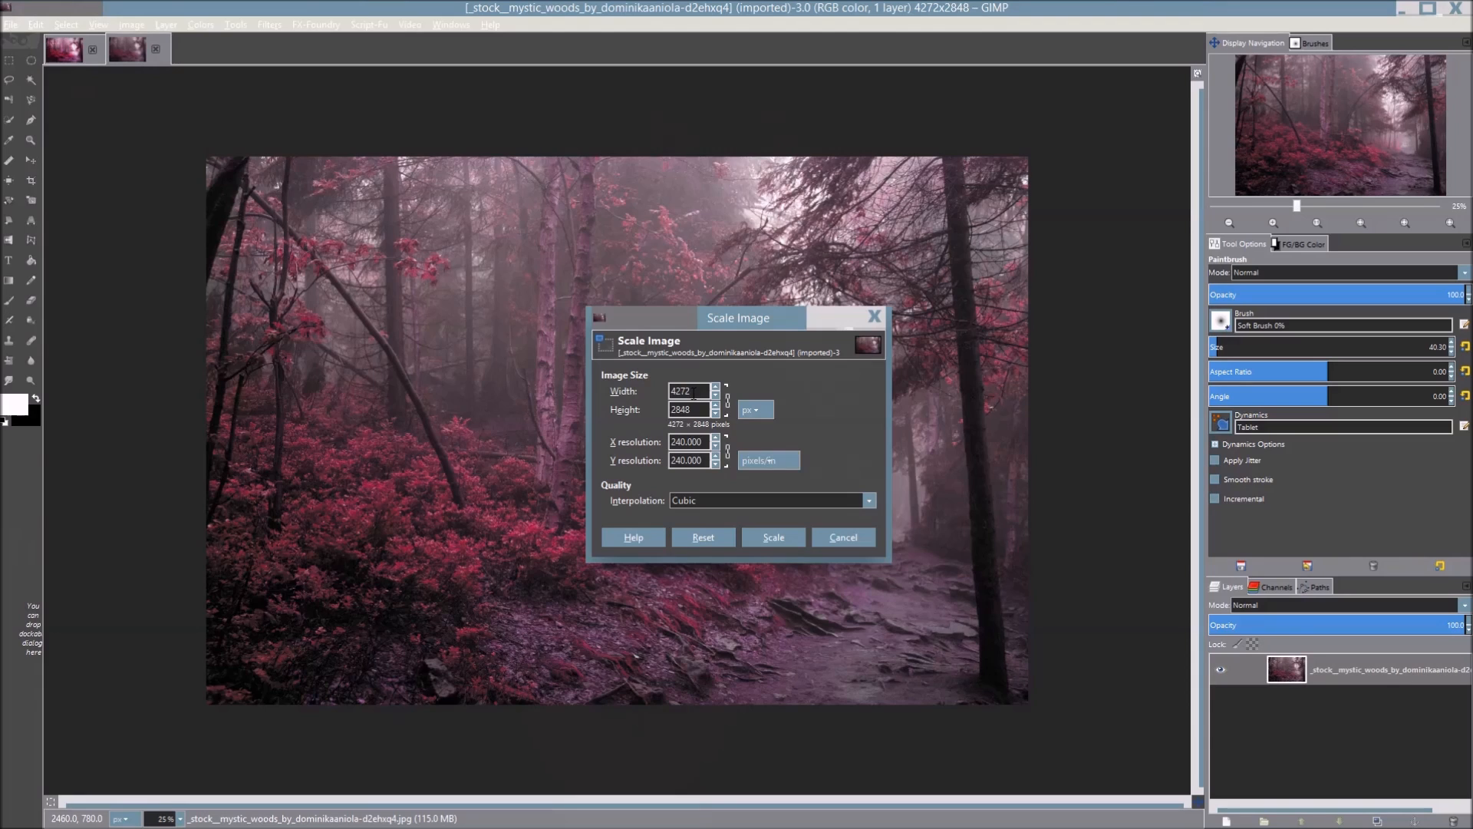
{"action": "type", "text": "/2"}
{"action": "key", "text": "Return"}
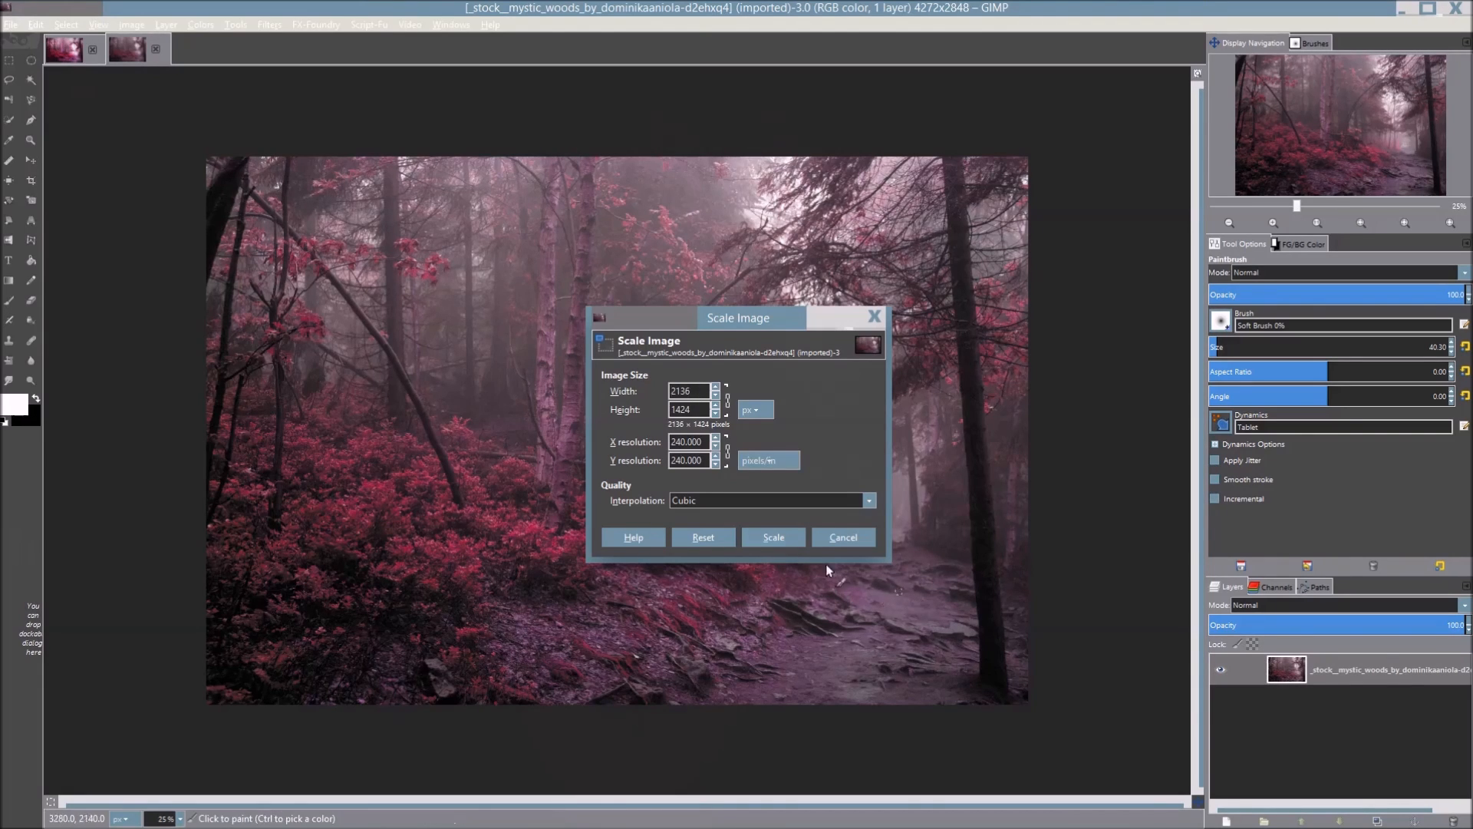
{"action": "left_click", "coordinate": [760, 536]}
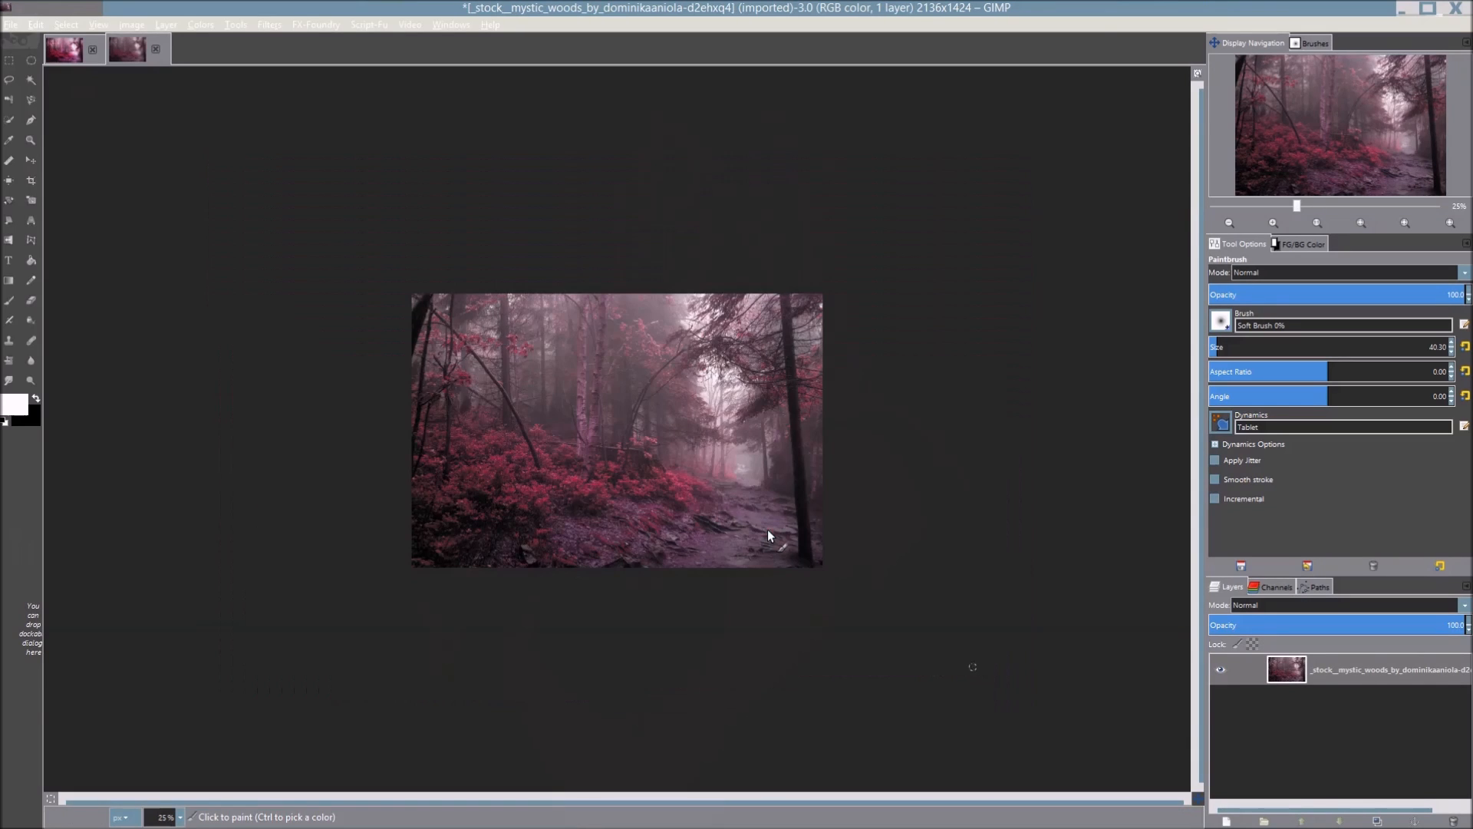
{"action": "scroll", "coordinate": [601, 395], "scroll_direction": "up", "scroll_amount": 2}
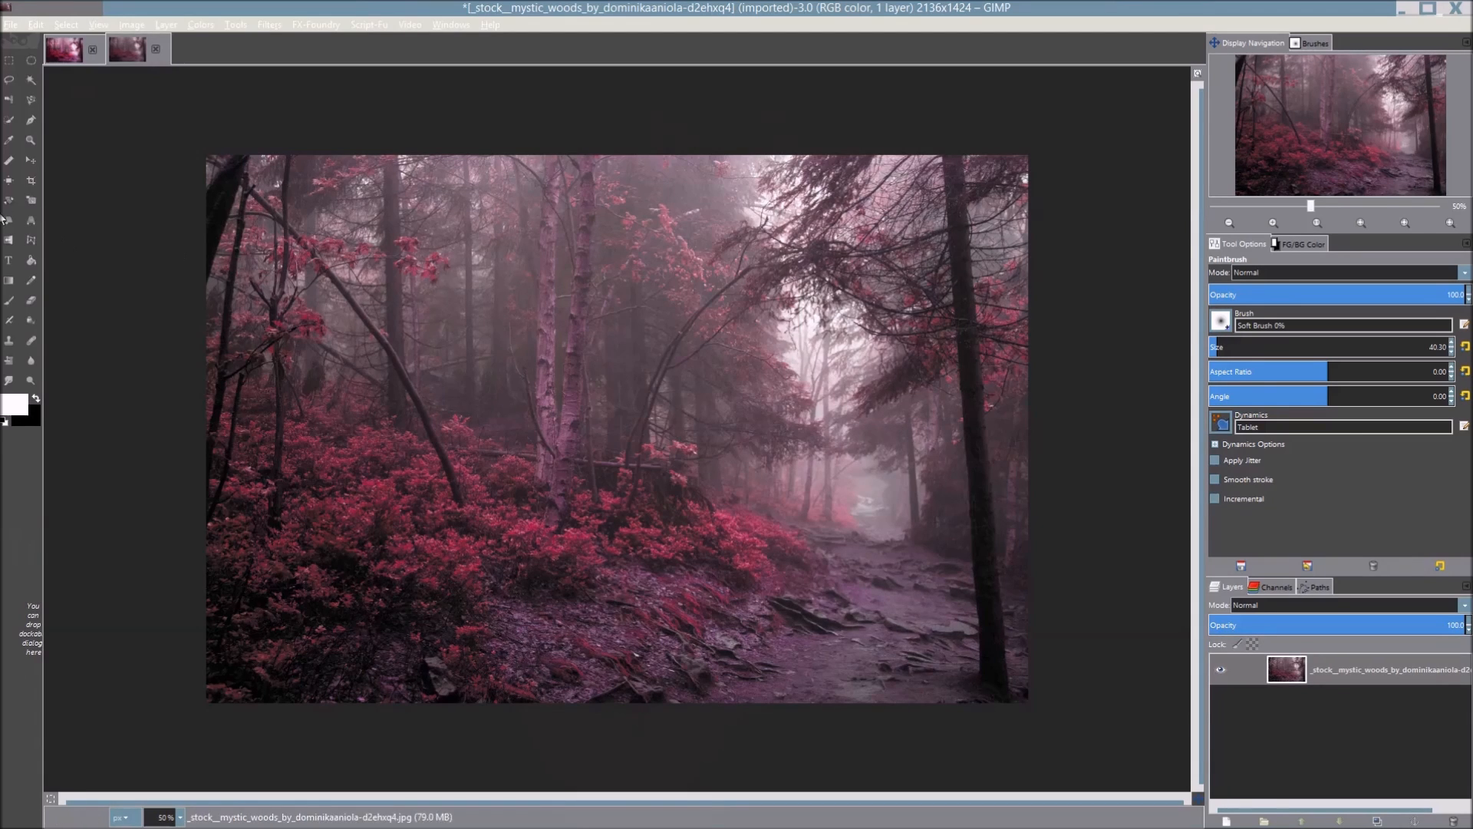
Examine the finished painted XCF version of the forest up close and compare it with the scaled photo
{"action": "left_click", "coordinate": [66, 52]}
{"action": "scroll", "coordinate": [536, 288], "scroll_direction": "down", "scroll_amount": 1}
{"action": "scroll", "coordinate": [536, 287], "scroll_direction": "up", "scroll_amount": 2}
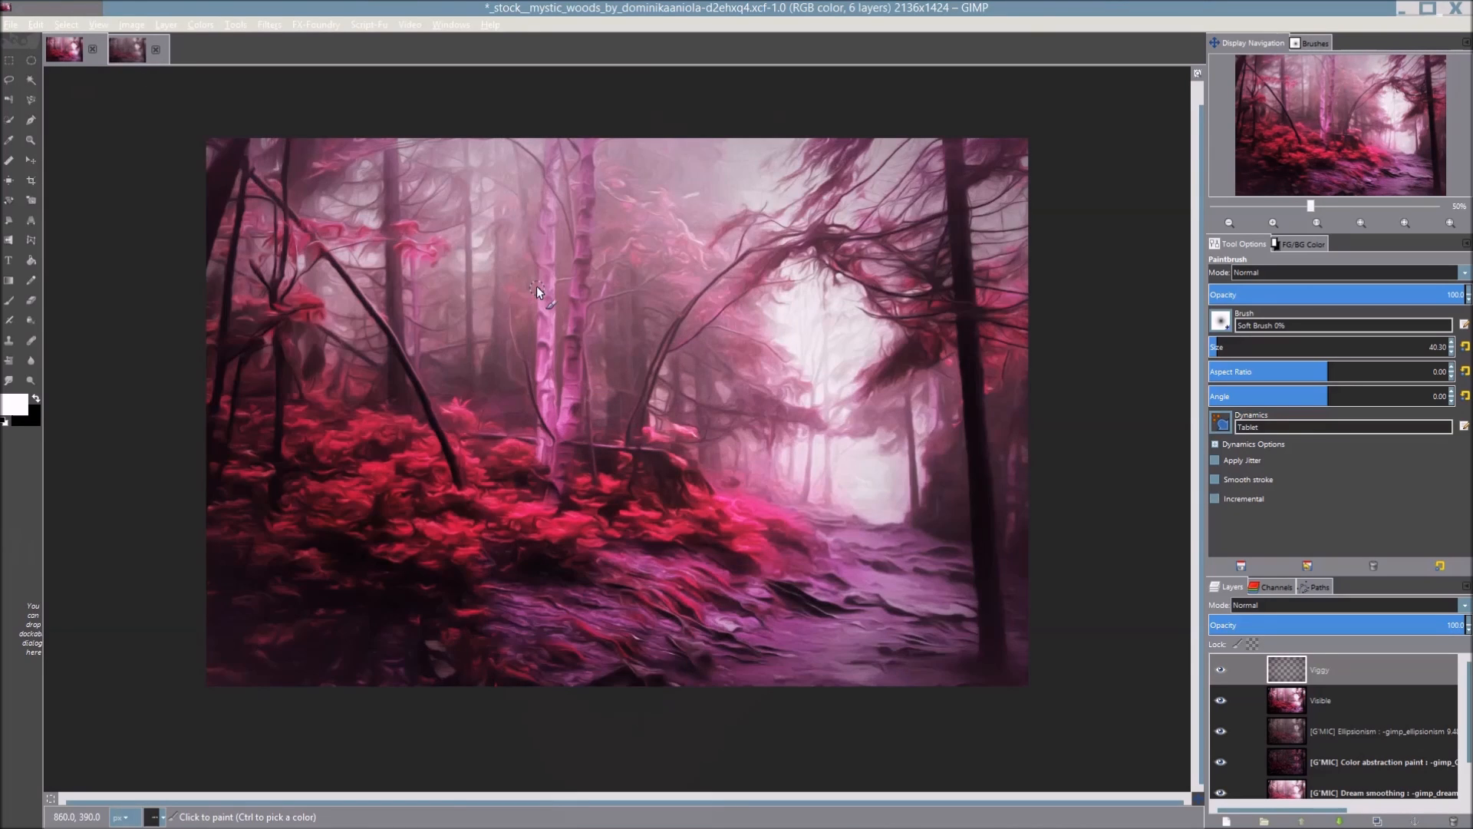
{"action": "scroll", "coordinate": [536, 287], "scroll_direction": "down", "scroll_amount": 1}
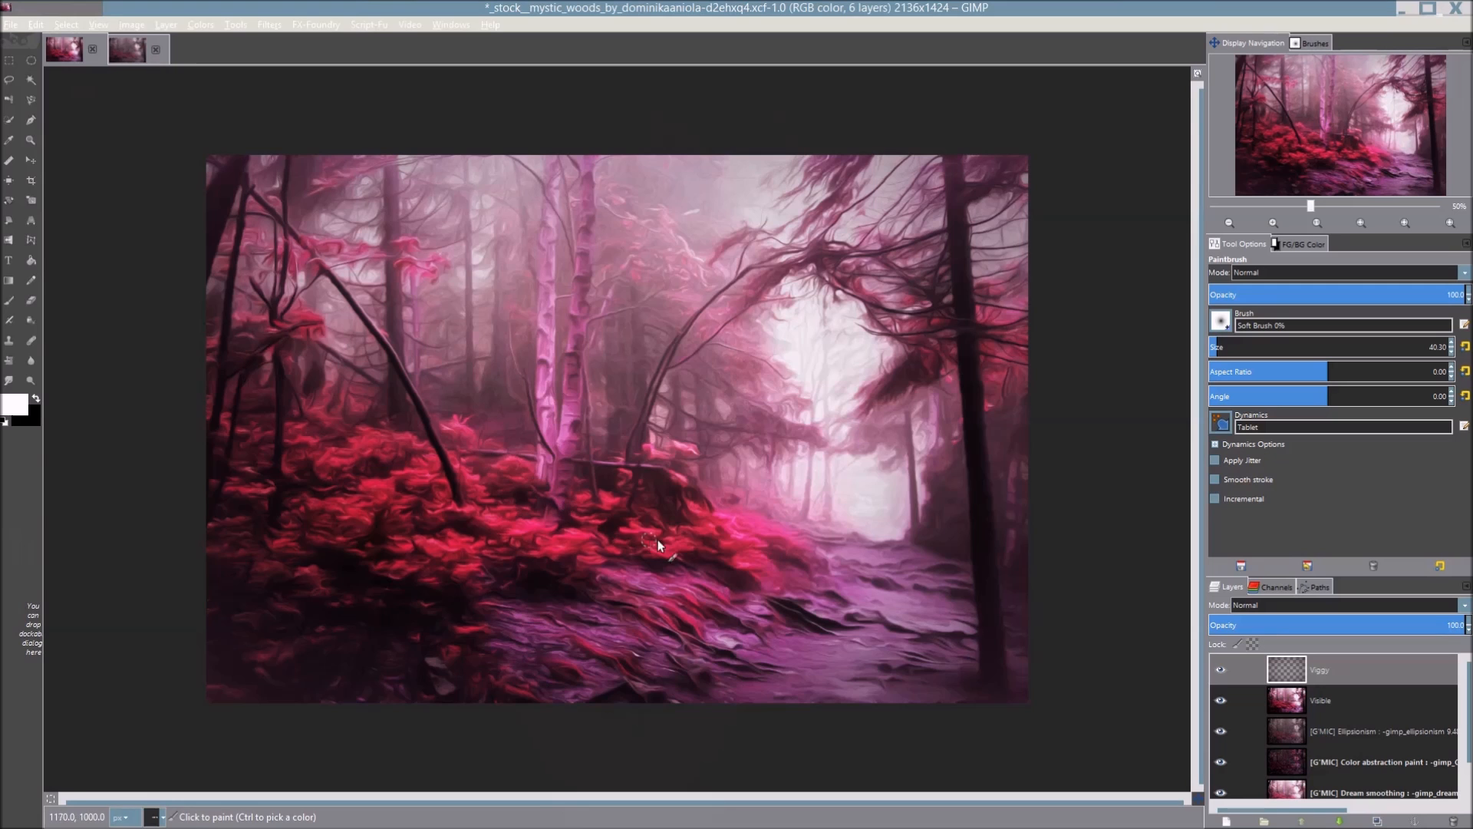
{"action": "scroll", "coordinate": [682, 581], "scroll_direction": "up", "scroll_amount": 1}
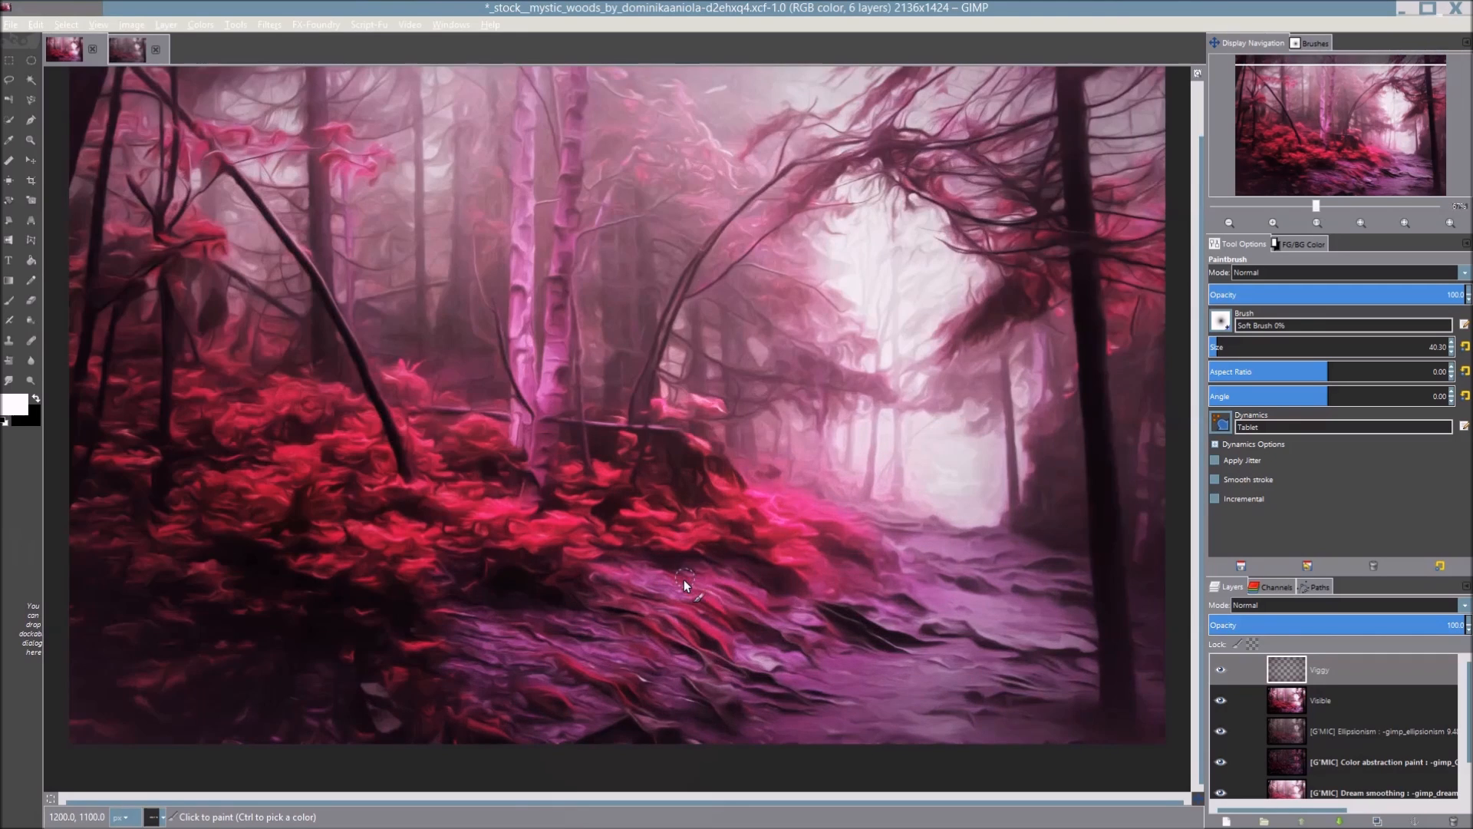
{"action": "mouse_move", "coordinate": [720, 434]}
{"action": "left_mouse_down"}
{"action": "mouse_move", "coordinate": [714, 483]}
{"action": "mouse_move", "coordinate": [736, 487]}
{"action": "left_mouse_up"}
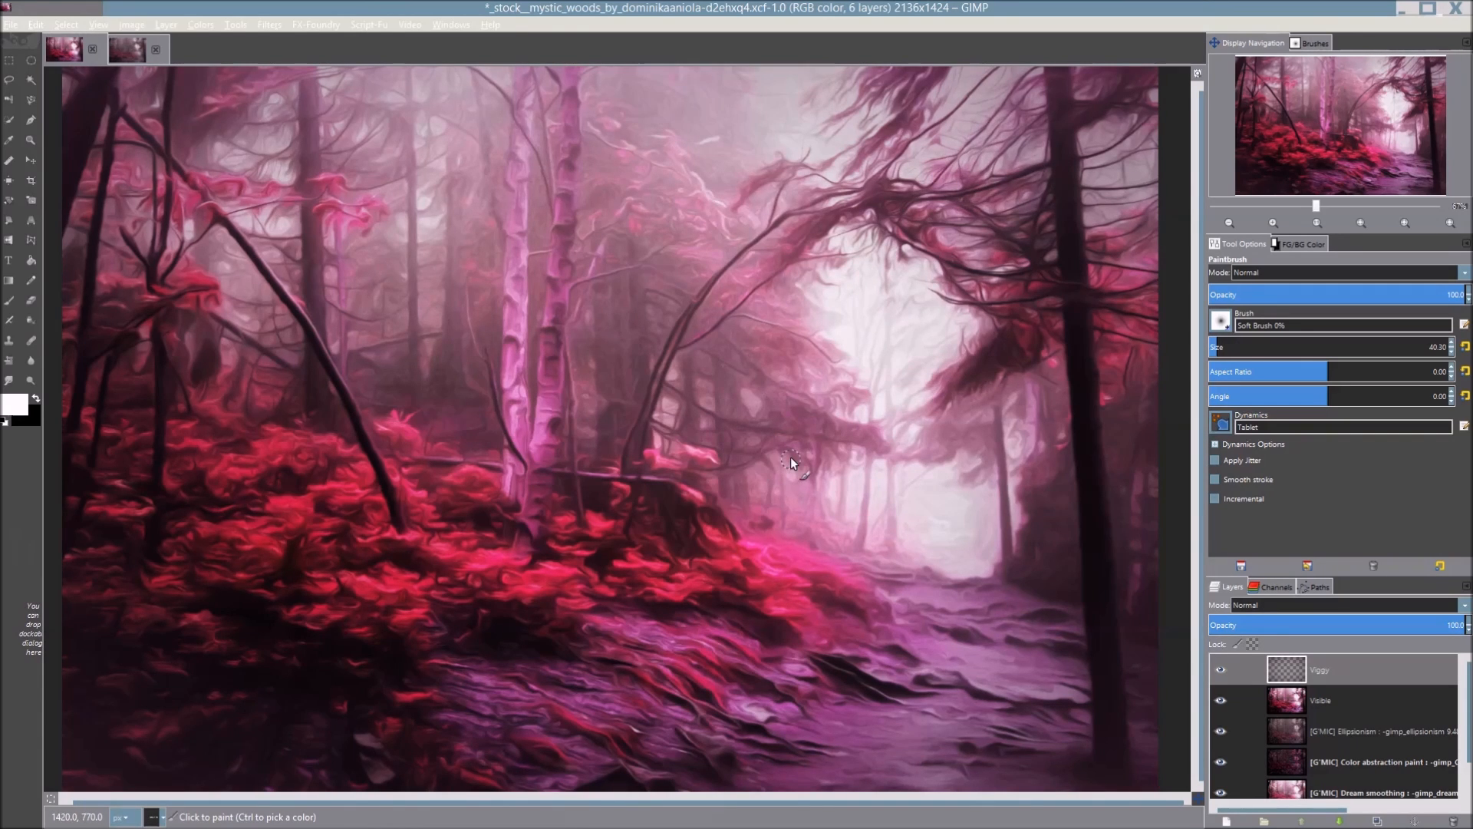
{"action": "scroll", "coordinate": [770, 435], "scroll_direction": "down", "scroll_amount": 1}
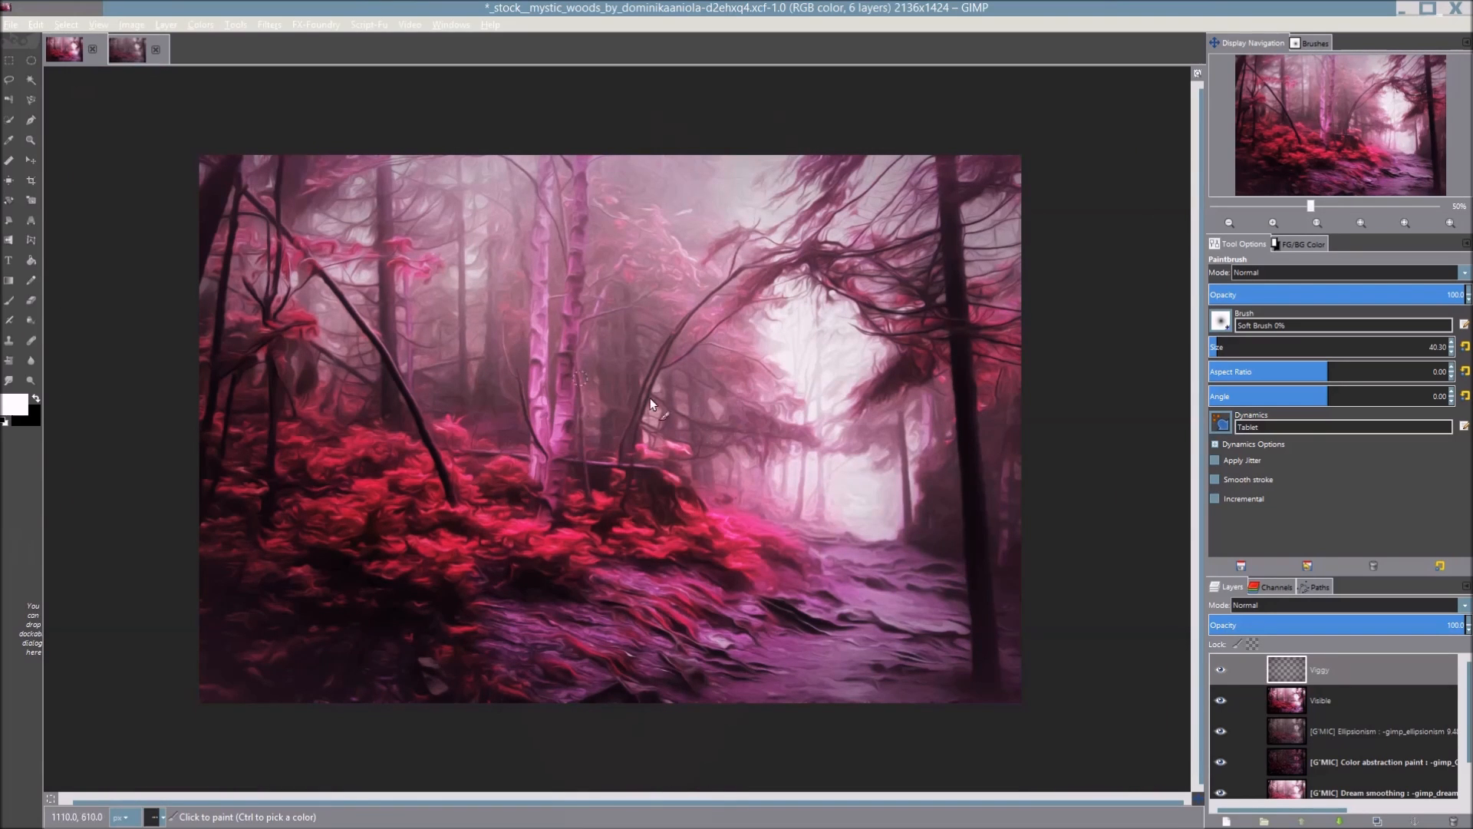
{"action": "scroll", "coordinate": [725, 350], "scroll_direction": "up", "scroll_amount": 1}
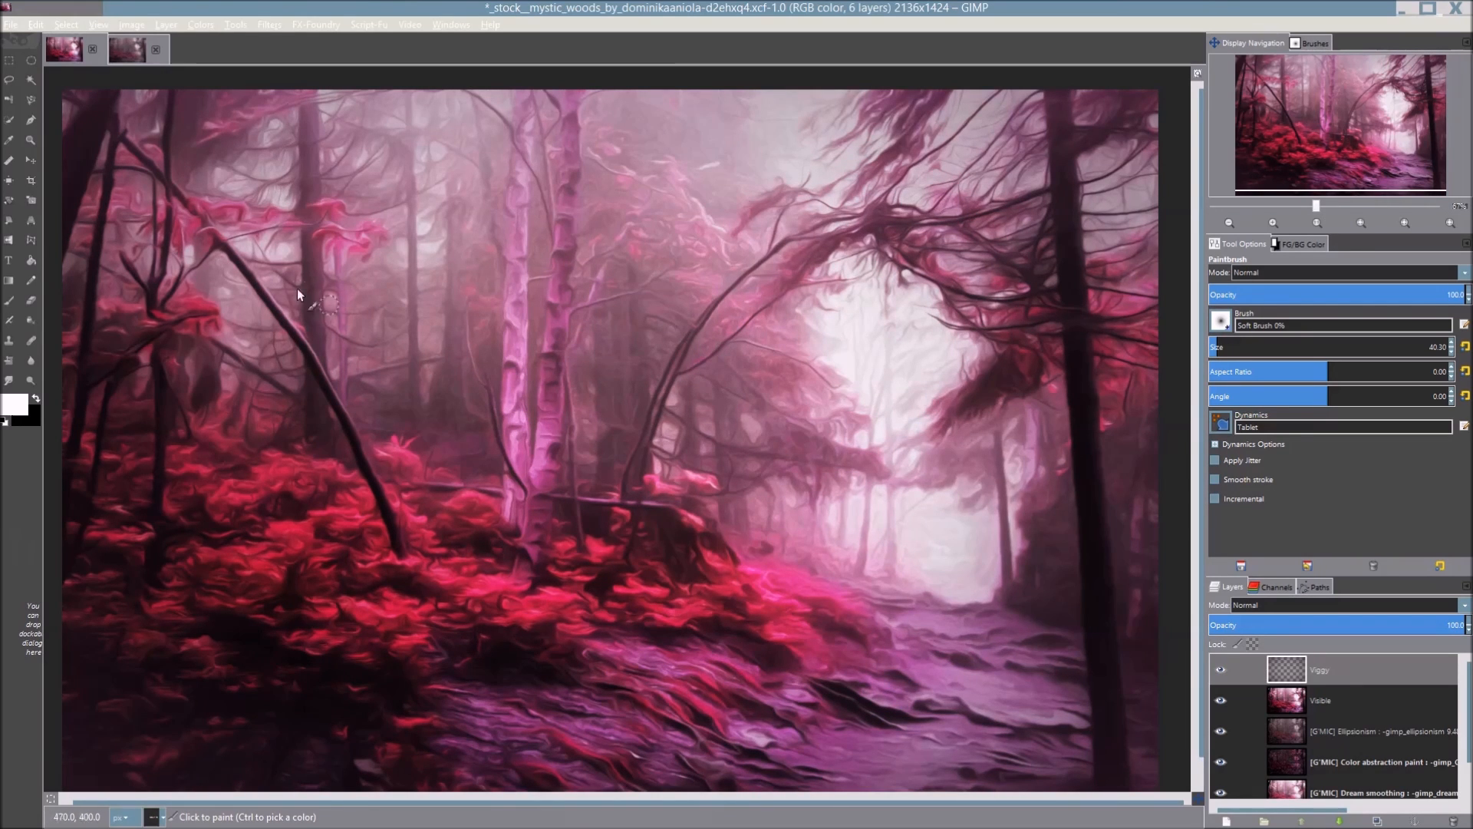
{"action": "left_click", "coordinate": [132, 49]}
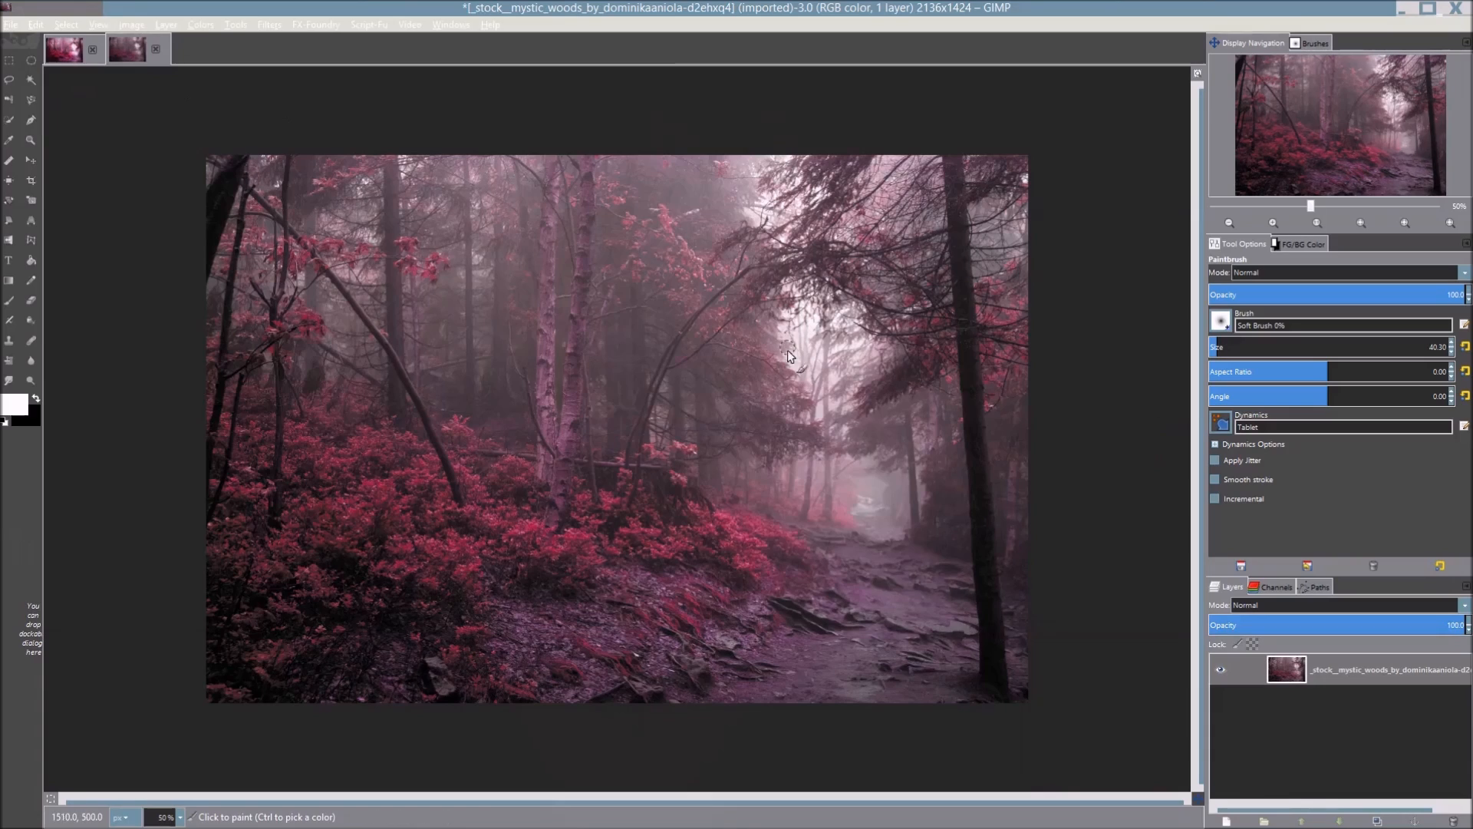
{"action": "scroll", "coordinate": [642, 402], "scroll_direction": "up", "scroll_amount": 1}
{"action": "scroll", "coordinate": [642, 402], "scroll_direction": "down", "scroll_amount": 1}
Launch the G'MIC filters on the scaled photo and choose the artistic Dream smoothing filter
{"action": "left_click", "coordinate": [269, 26]}
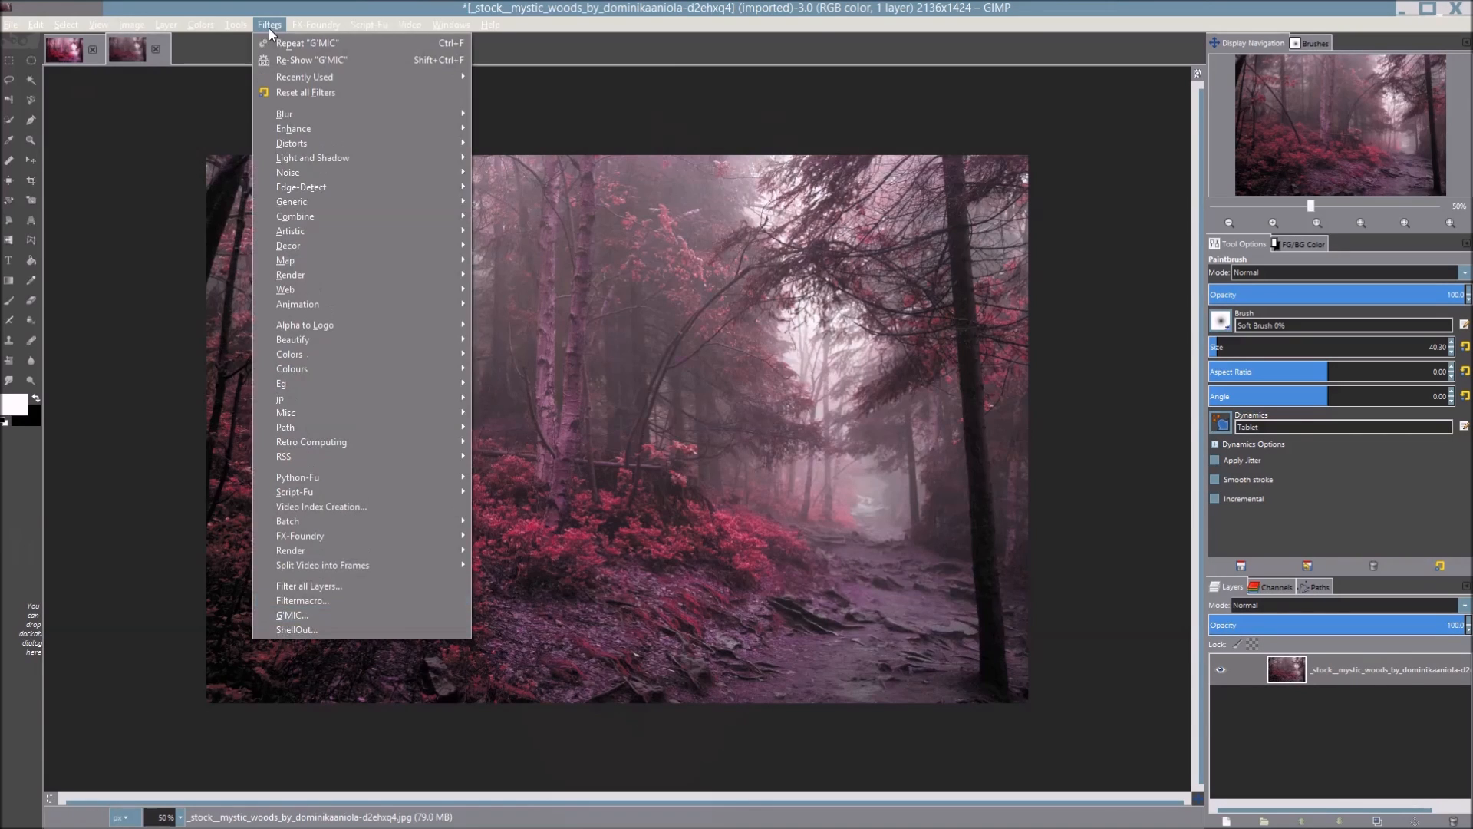
{"action": "left_click", "coordinate": [364, 614]}
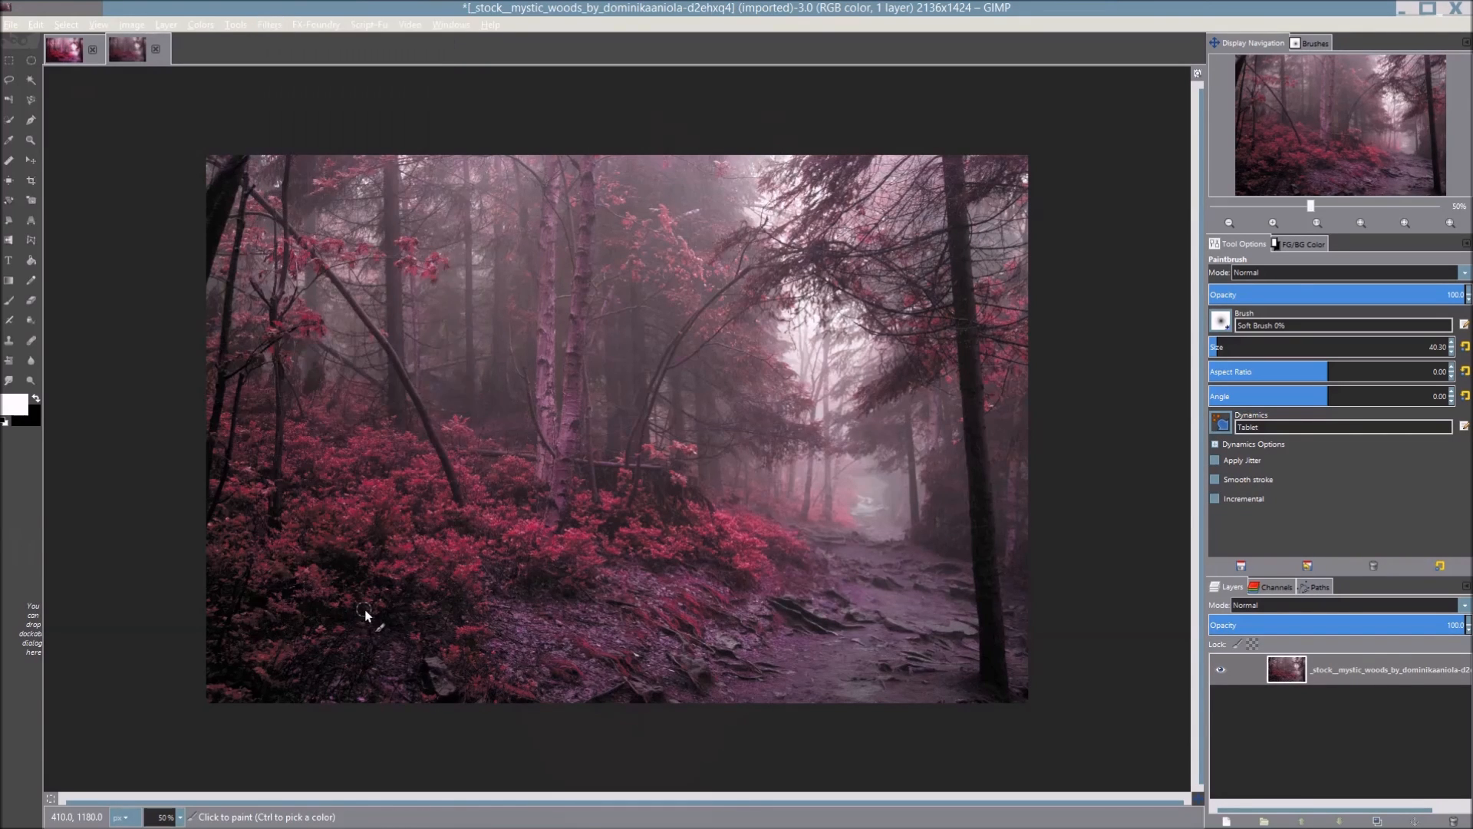
{"action": "left_click_drag", "start_coordinate": [736, 363], "coordinate": [743, 305]}
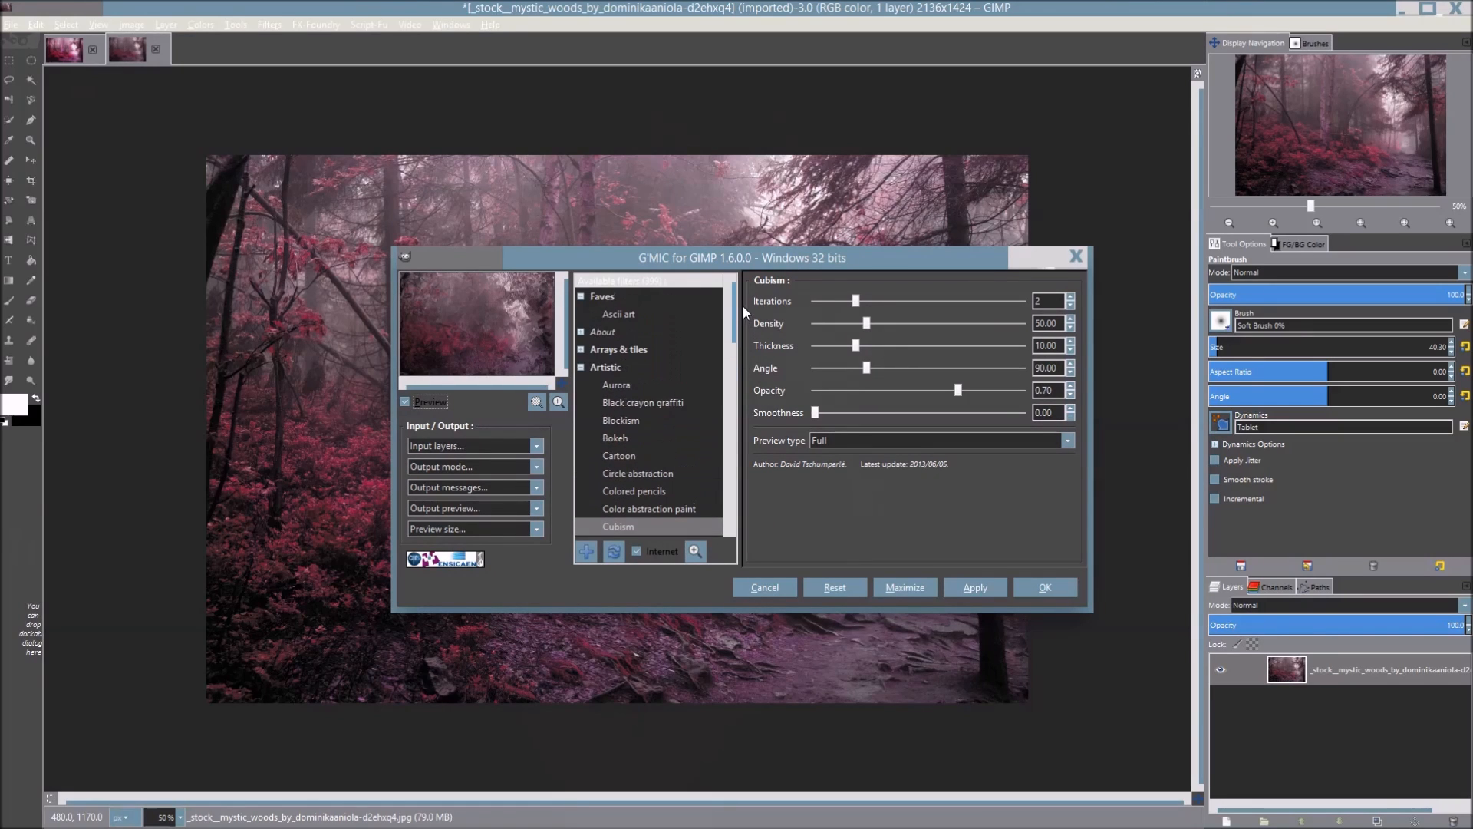
{"action": "left_click", "coordinate": [589, 368]}
{"action": "left_click", "coordinate": [588, 368]}
{"action": "scroll", "coordinate": [666, 415], "scroll_direction": "down", "scroll_amount": 2}
{"action": "scroll", "coordinate": [669, 444], "scroll_direction": "down", "scroll_amount": 1}
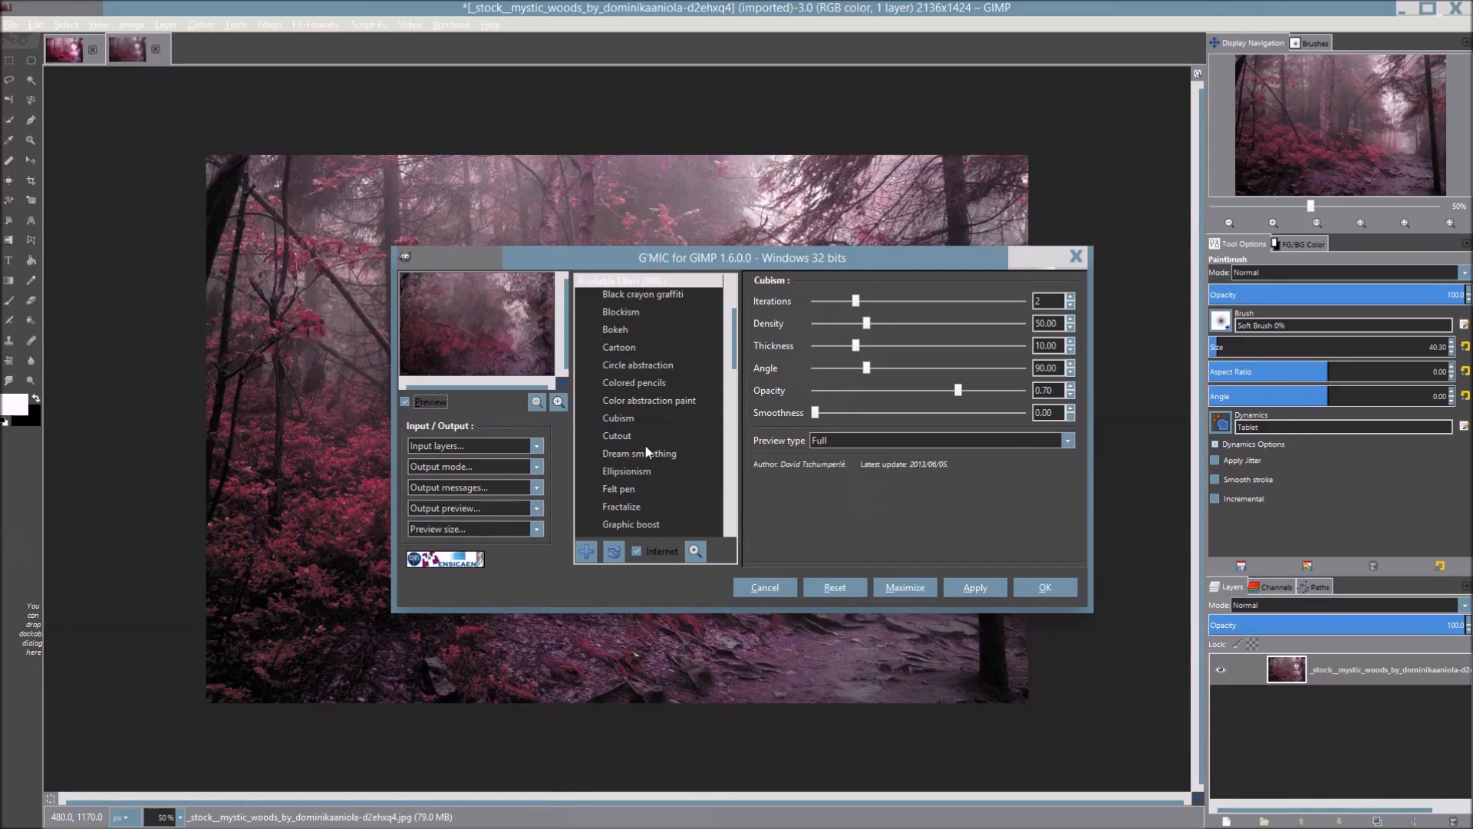
{"action": "left_click", "coordinate": [645, 453]}
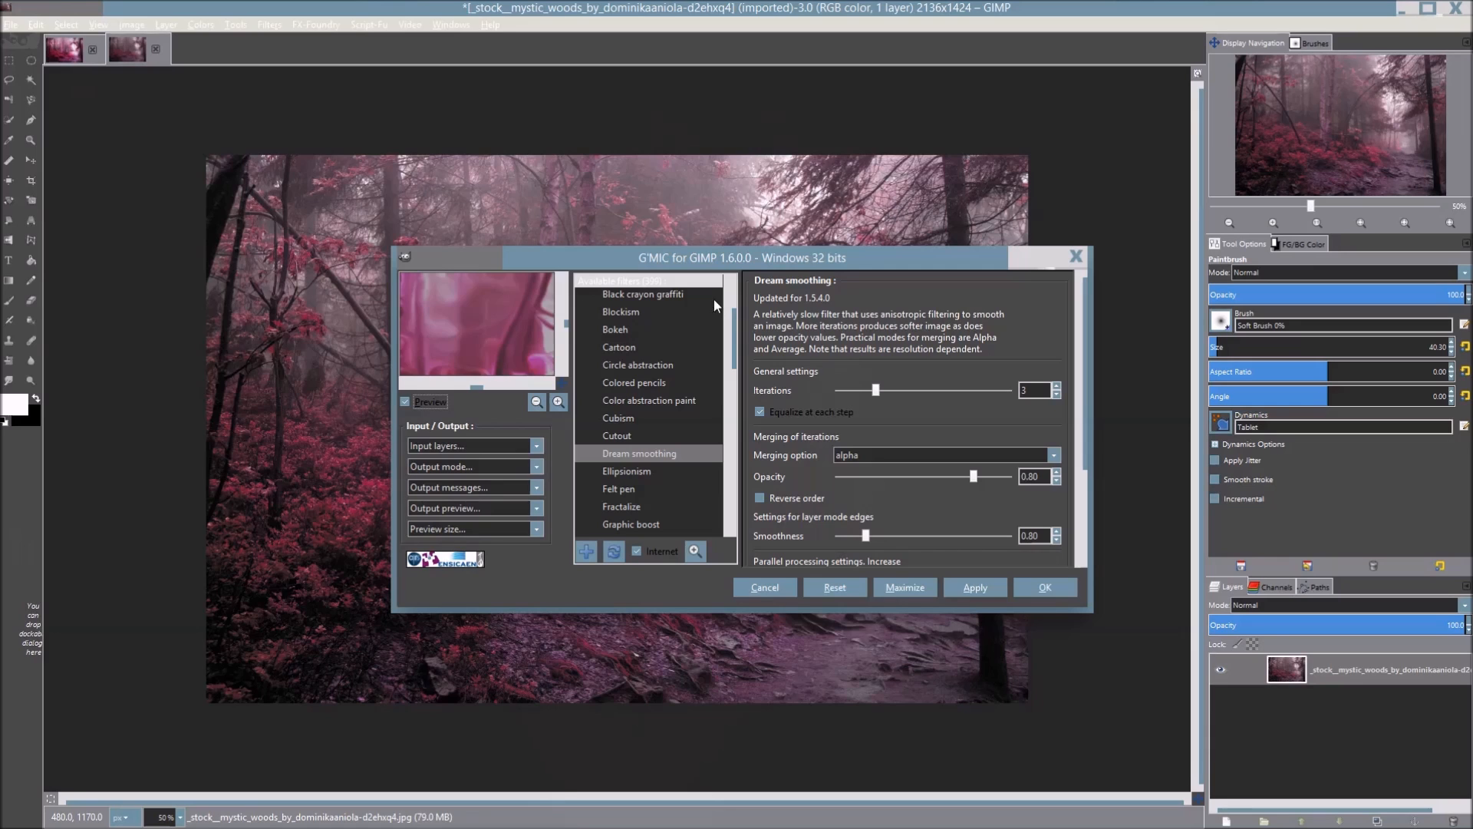
{"action": "left_click_drag", "start_coordinate": [749, 259], "coordinate": [671, 201]}
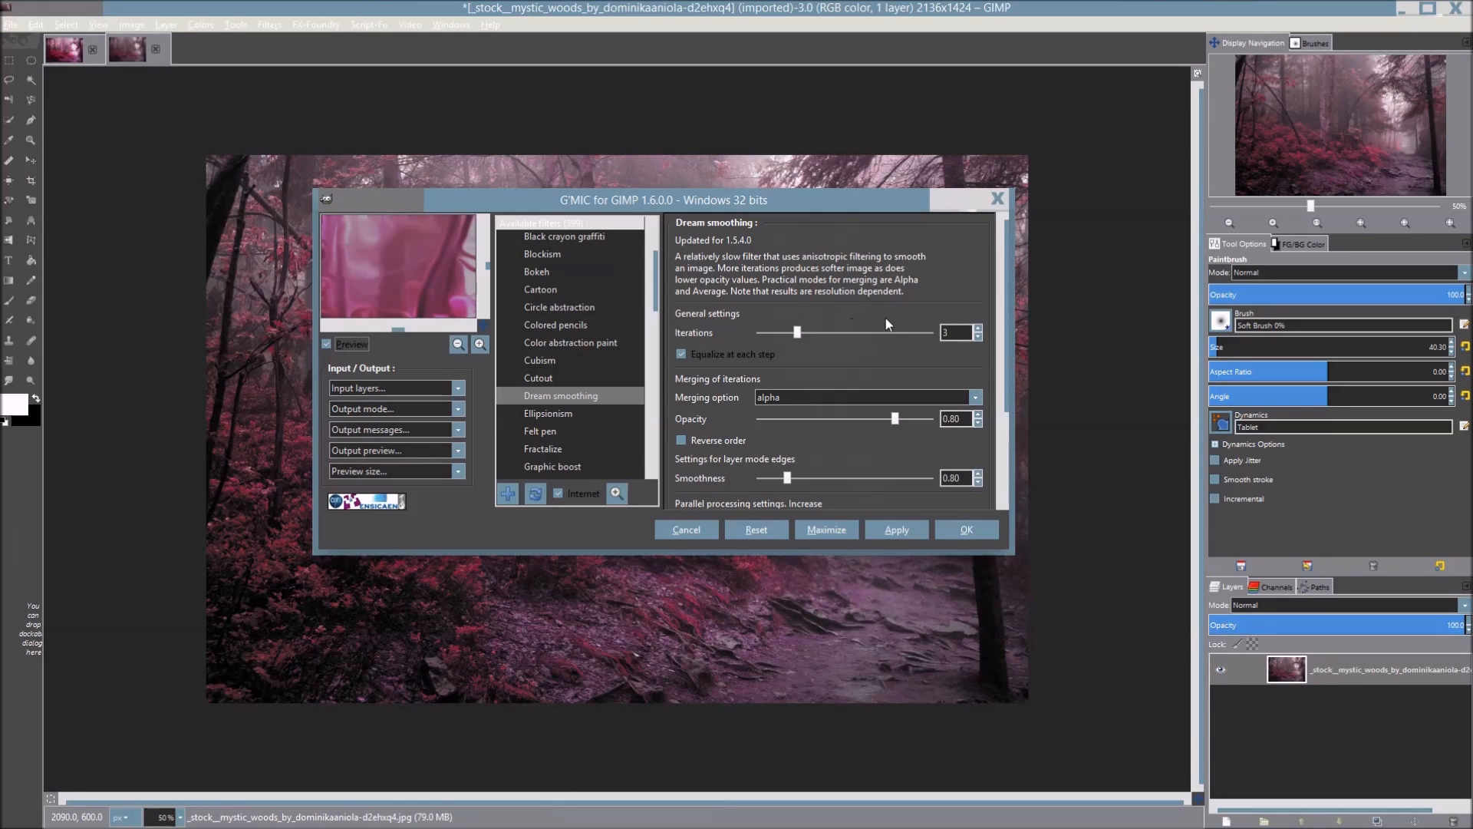
Review the Dream smoothing settings and set the iterations to 3
{"action": "scroll", "coordinate": [845, 279], "scroll_direction": "down", "scroll_amount": 2}
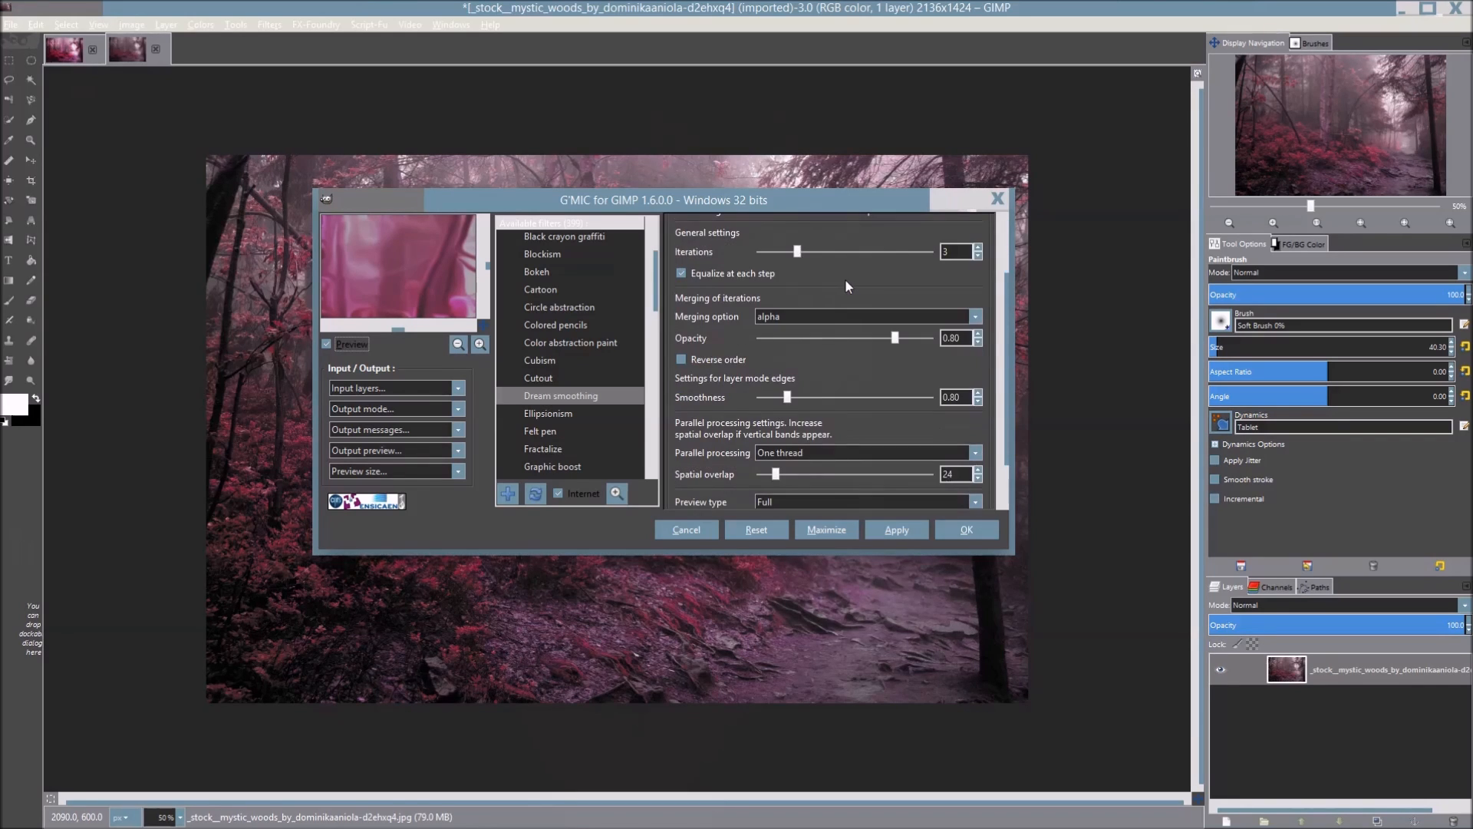
{"action": "scroll", "coordinate": [844, 286], "scroll_direction": "up", "scroll_amount": 3}
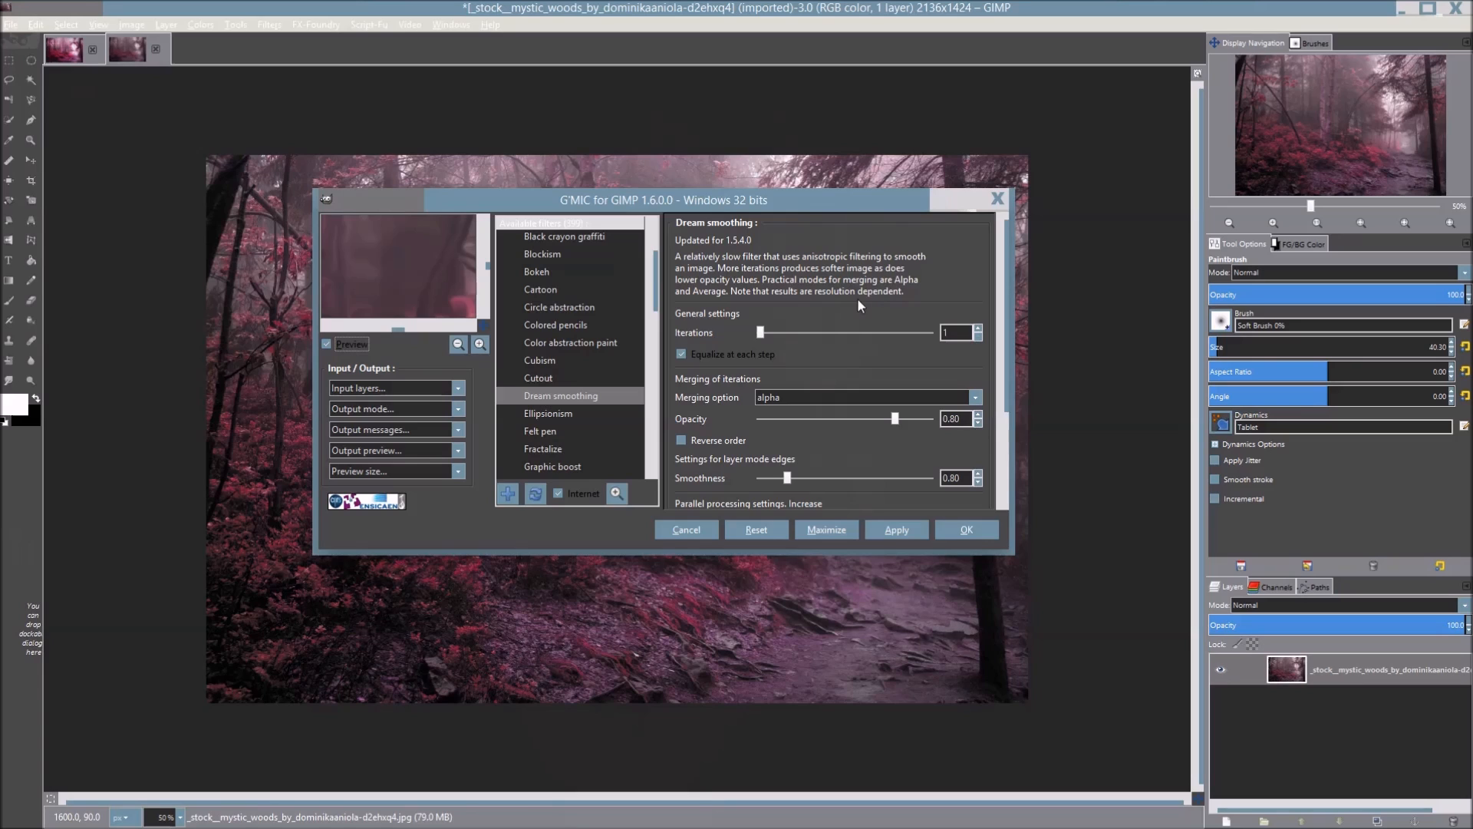
{"action": "left_click", "coordinate": [956, 335]}
{"action": "type", "text": "3"}
{"action": "key", "text": "Return"}
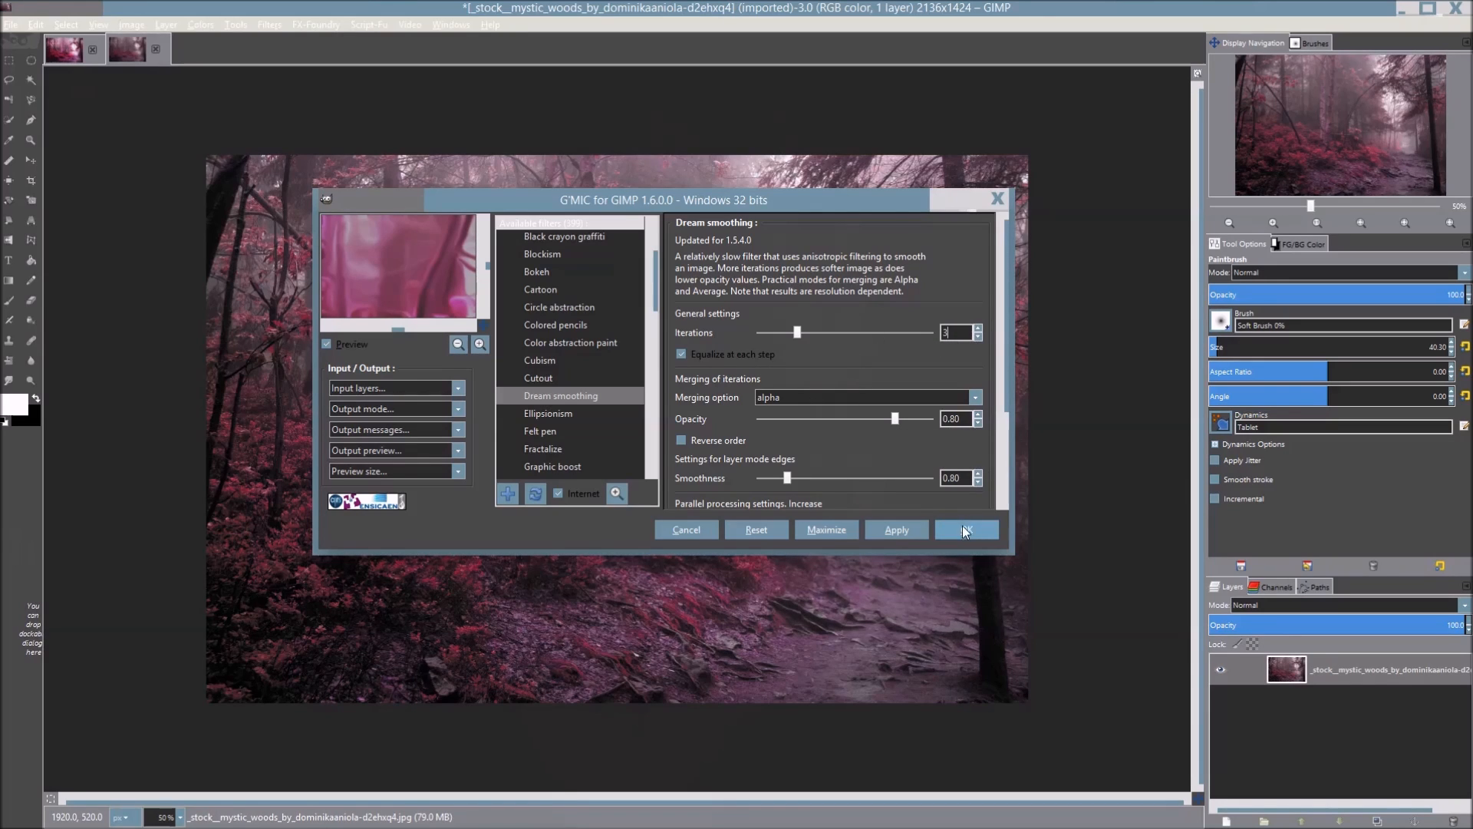
Set the G'MIC output mode to New layer(s) and apply Dream smoothing to the photo
{"action": "left_click", "coordinate": [392, 411]}
{"action": "left_click", "coordinate": [374, 476]}
{"action": "left_click", "coordinate": [899, 526]}
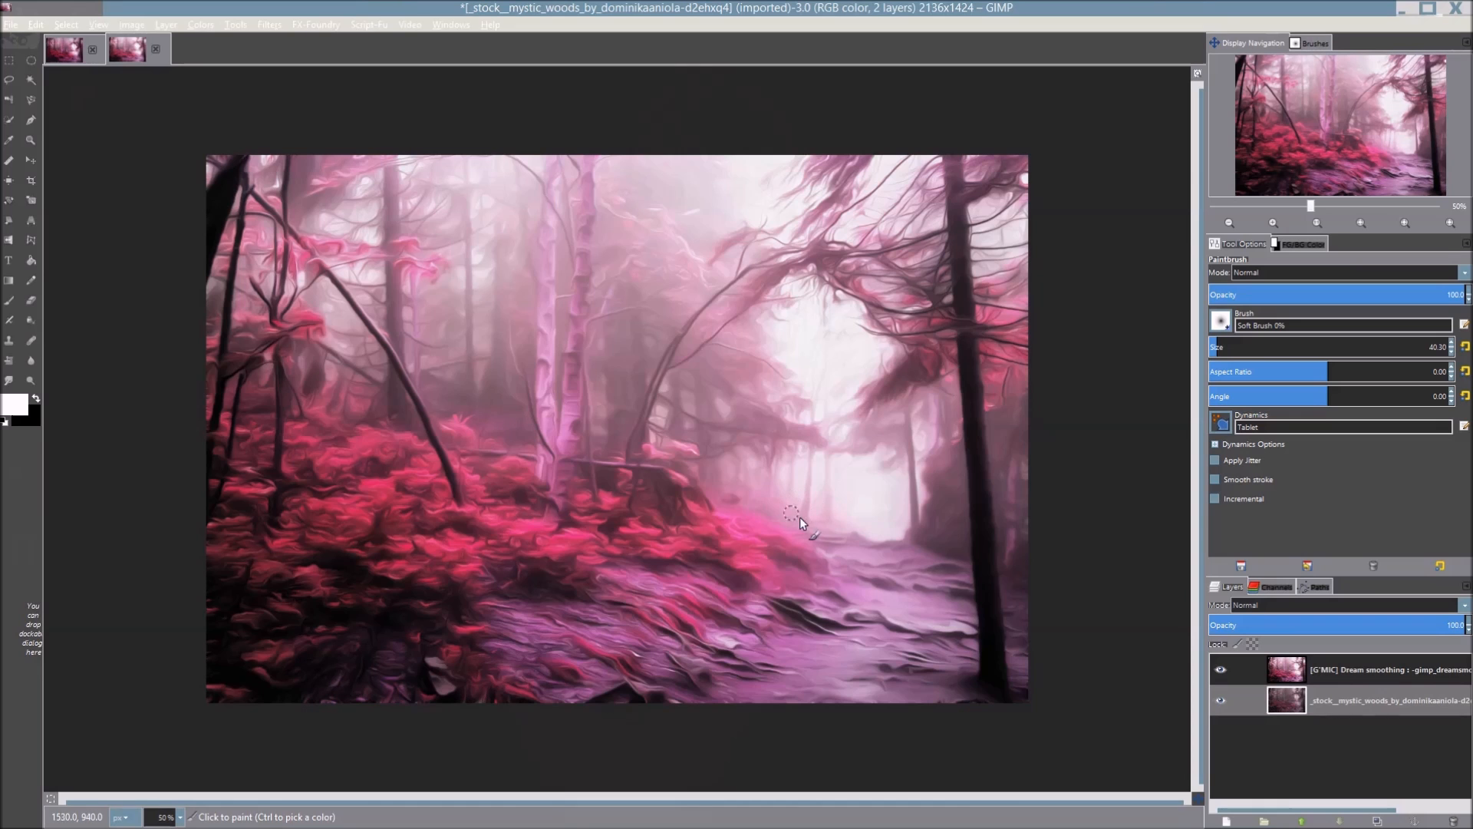
Inspect the painterly Dream smoothing result across the forest image, close up and as a whole
{"action": "scroll", "coordinate": [736, 471], "scroll_direction": "down", "scroll_amount": 2}
{"action": "scroll", "coordinate": [737, 471], "scroll_direction": "up", "scroll_amount": 2}
{"action": "scroll", "coordinate": [737, 471], "scroll_direction": "up", "scroll_amount": 1}
{"action": "scroll", "coordinate": [736, 472], "scroll_direction": "down", "scroll_amount": 1}
{"action": "left_click_drag", "start_coordinate": [647, 449], "coordinate": [657, 470]}
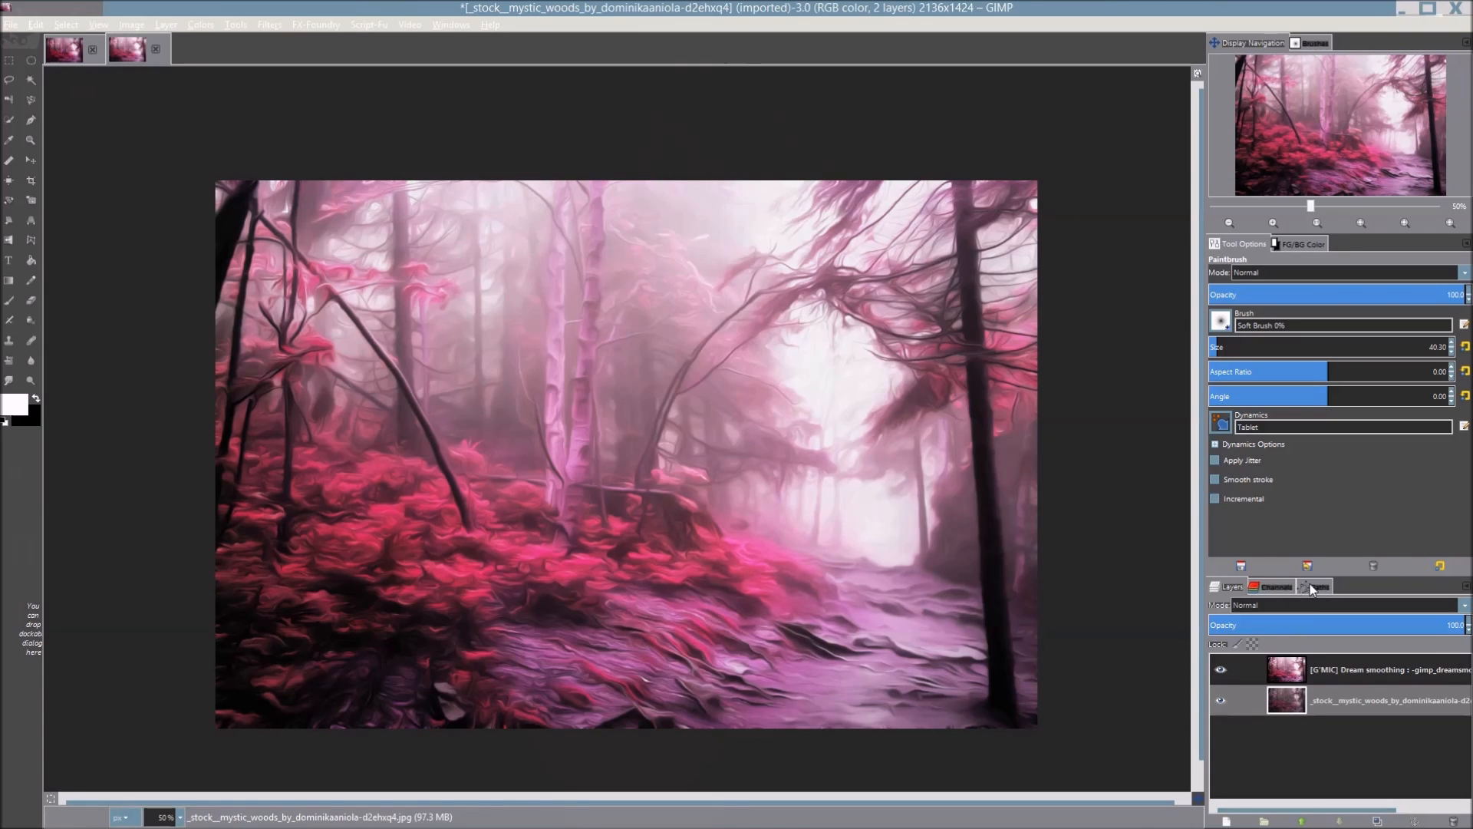
{"action": "left_click", "coordinate": [1271, 587]}
{"action": "left_click", "coordinate": [1227, 585]}
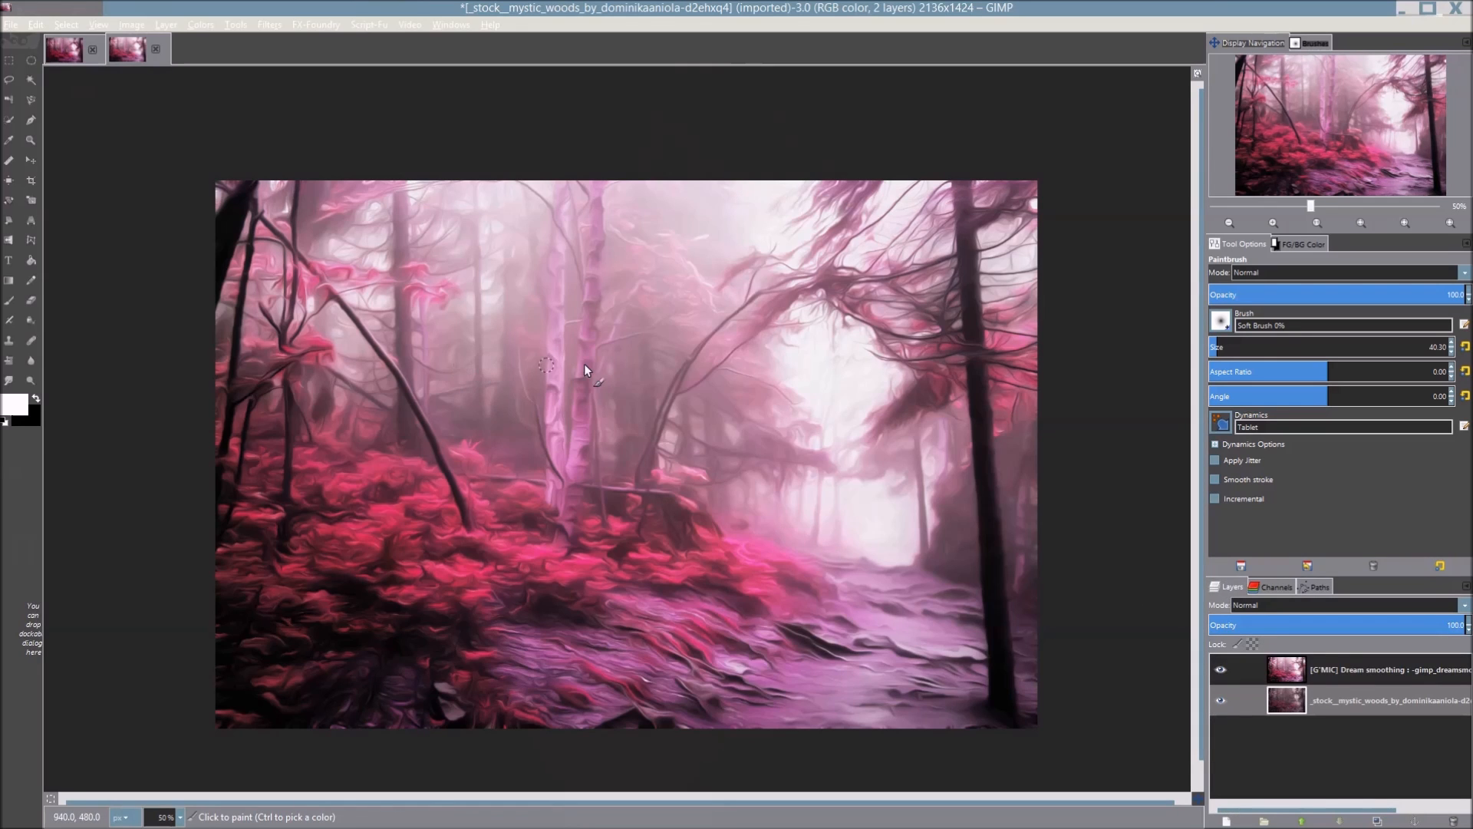
{"action": "scroll", "coordinate": [684, 407], "scroll_direction": "up", "scroll_amount": 1}
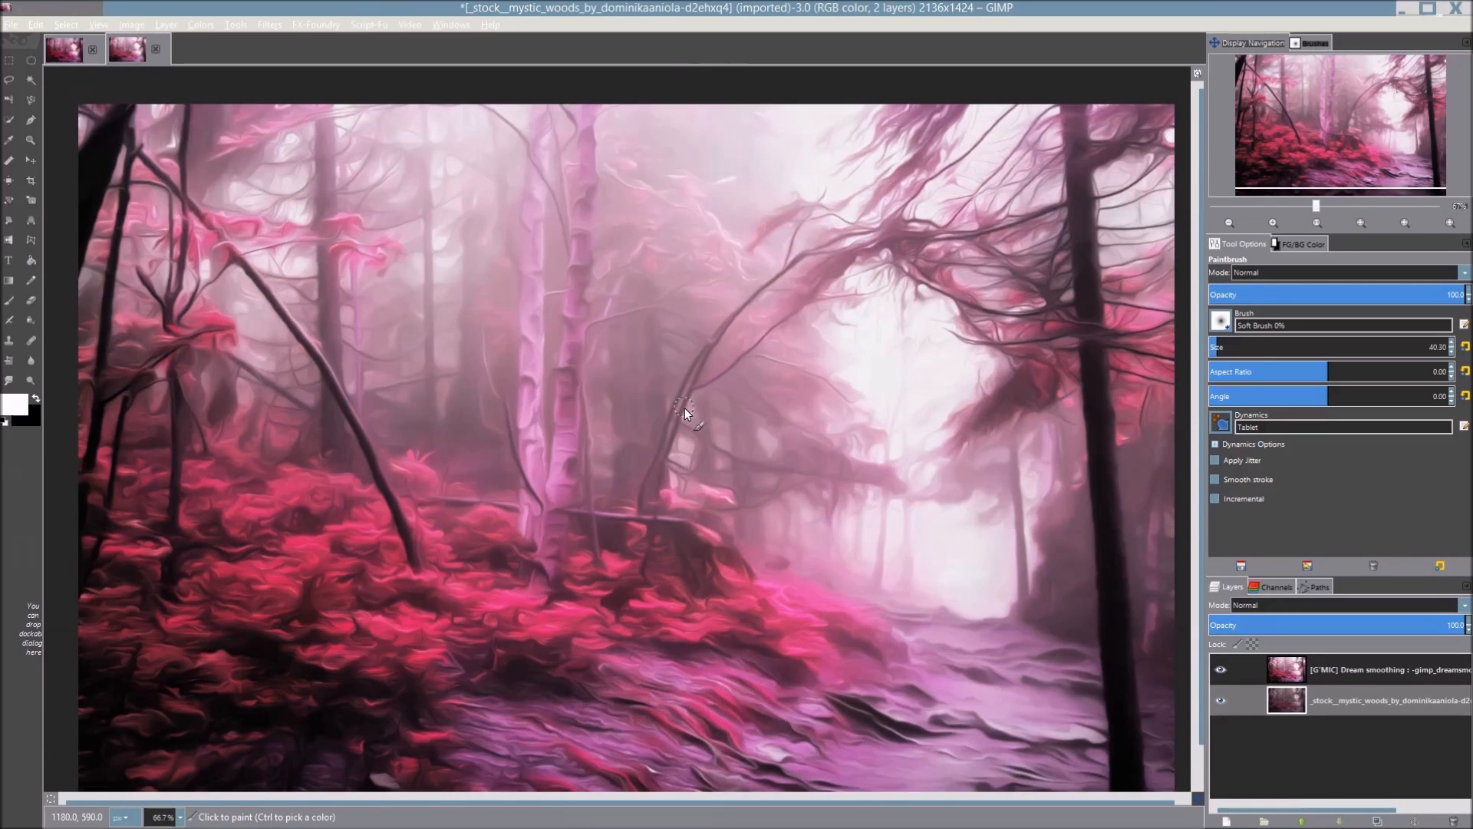
{"action": "scroll", "coordinate": [684, 403], "scroll_direction": "down", "scroll_amount": 1}
{"action": "left_click_drag", "start_coordinate": [620, 478], "coordinate": [623, 461]}
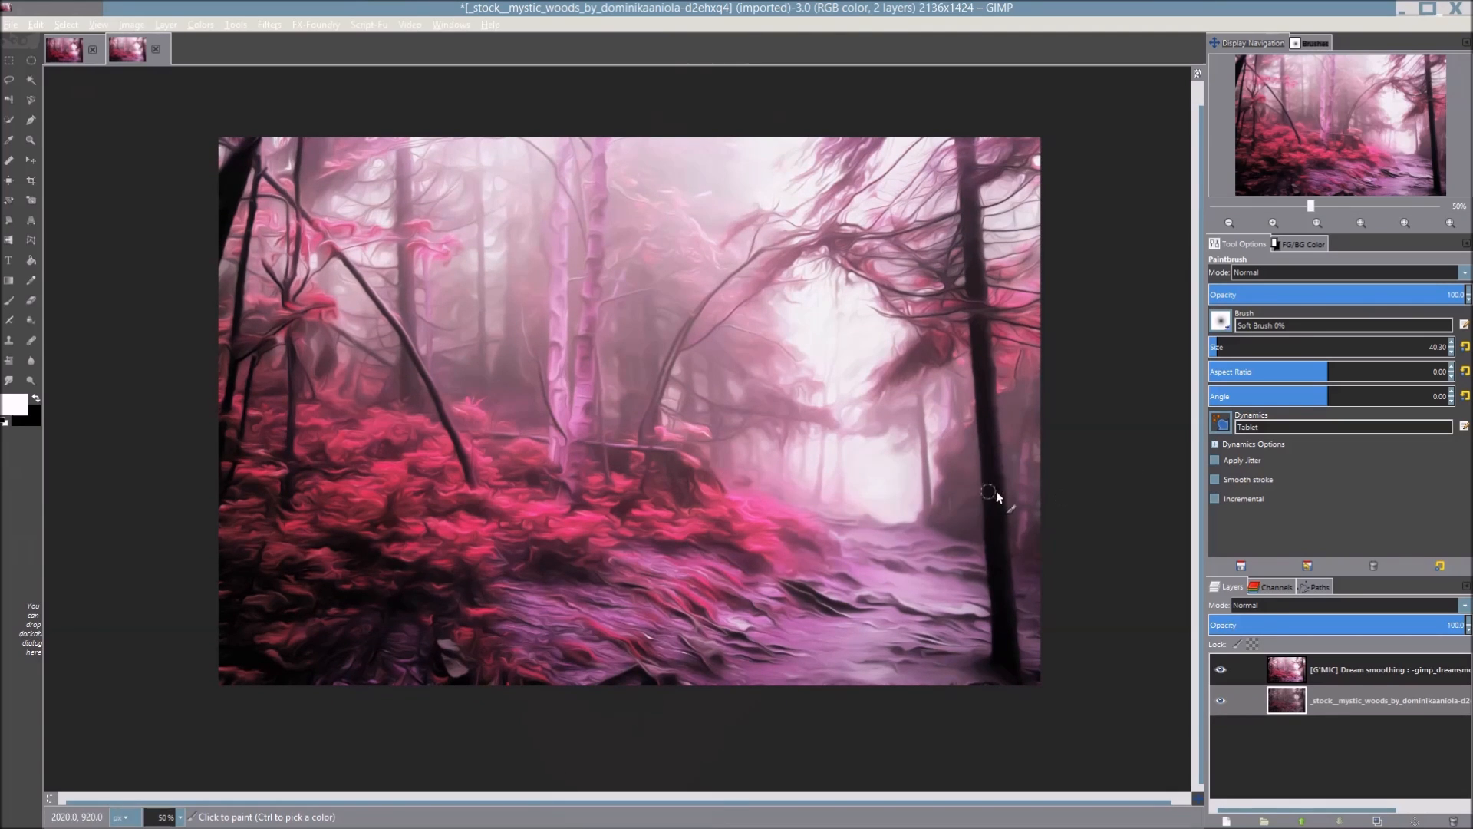
{"action": "scroll", "coordinate": [643, 477], "scroll_direction": "up", "scroll_amount": 1}
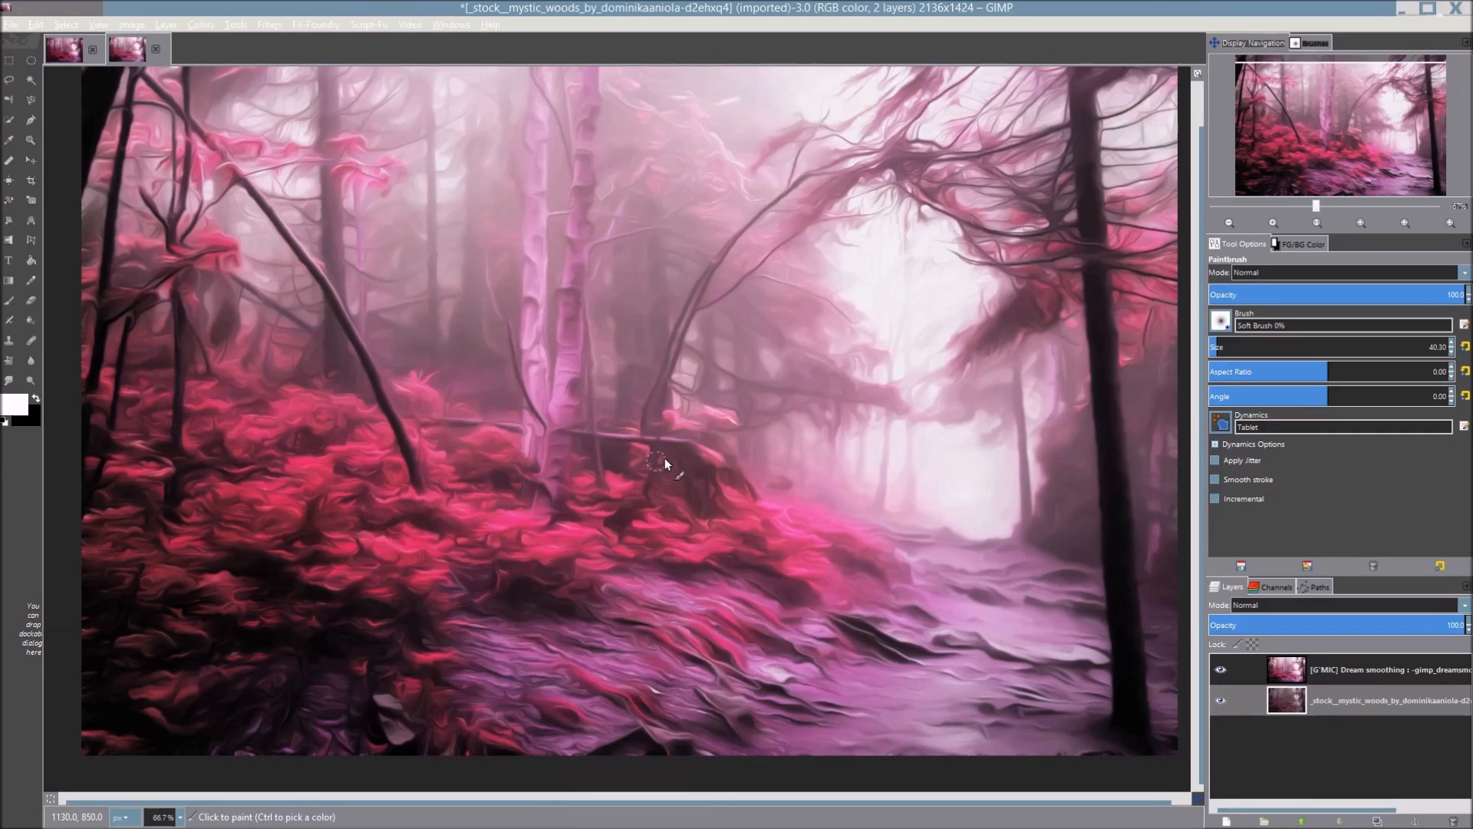
{"action": "scroll", "coordinate": [705, 322], "scroll_direction": "down", "scroll_amount": 1}
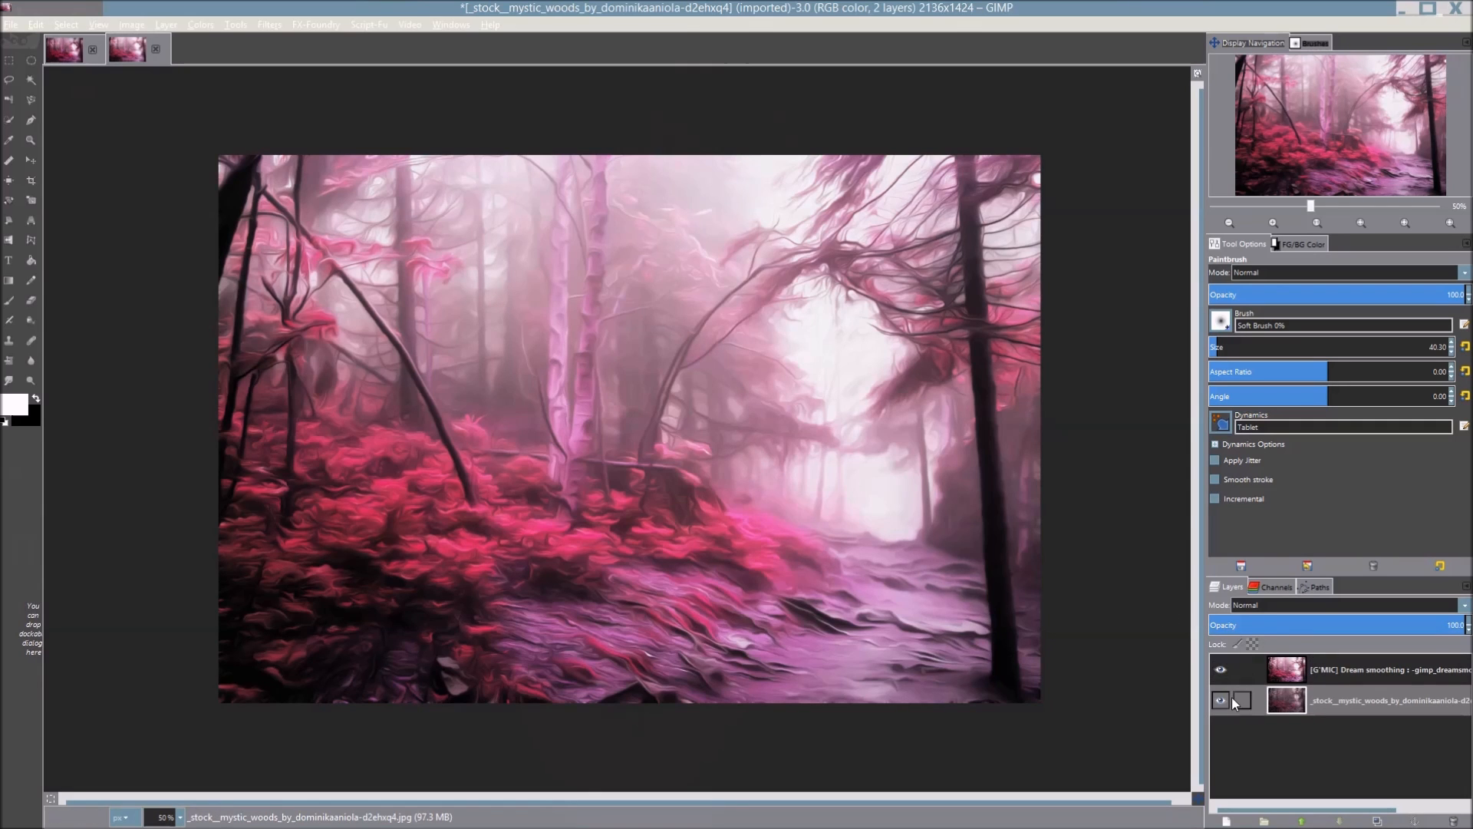
Toggle the Dream smoothing layer's visibility repeatedly to compare it with the original photo, leaving the layer shown
{"action": "left_click", "coordinate": [1223, 670]}
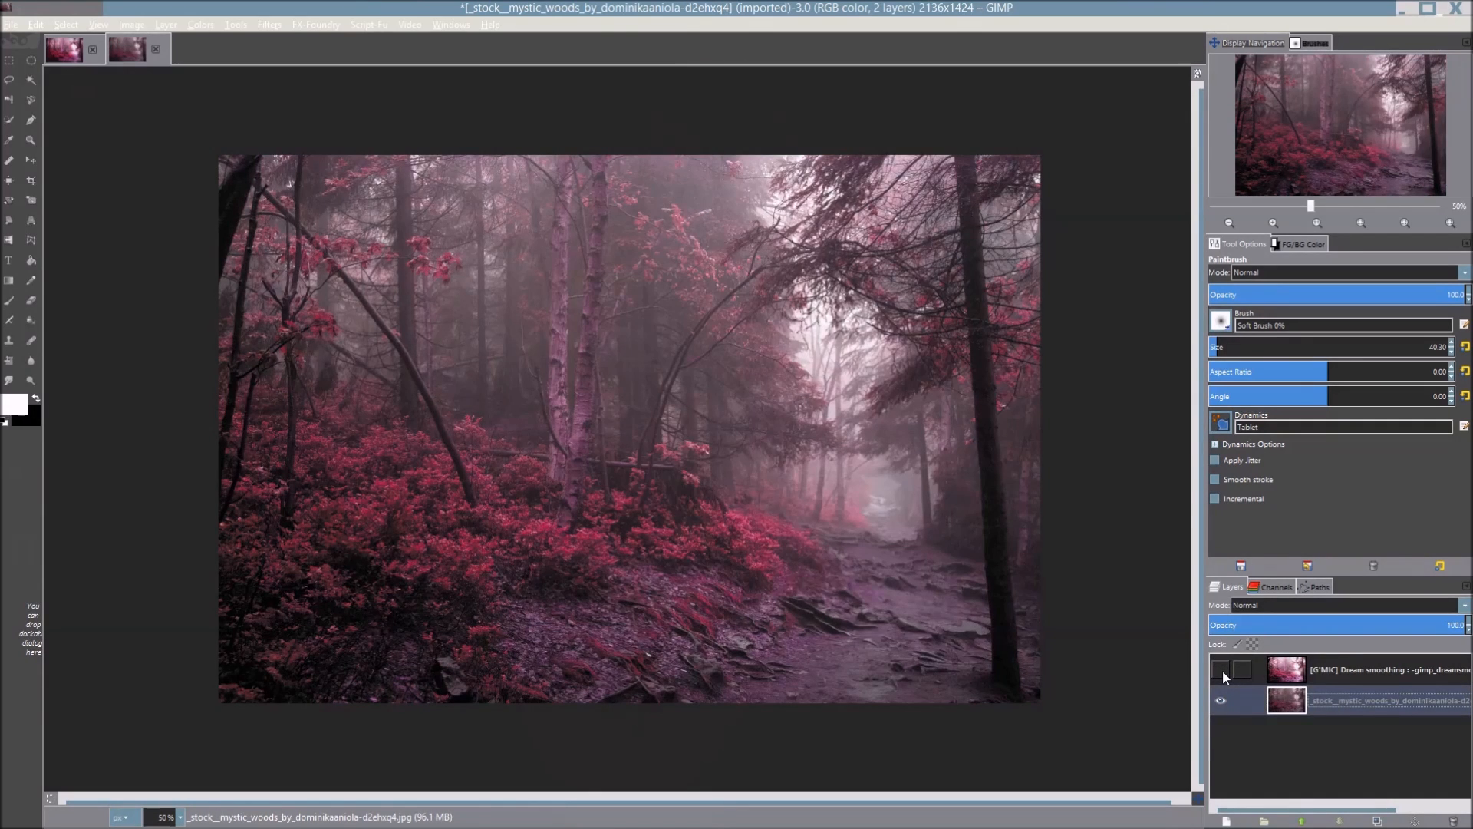
{"action": "left_click", "coordinate": [1223, 670]}
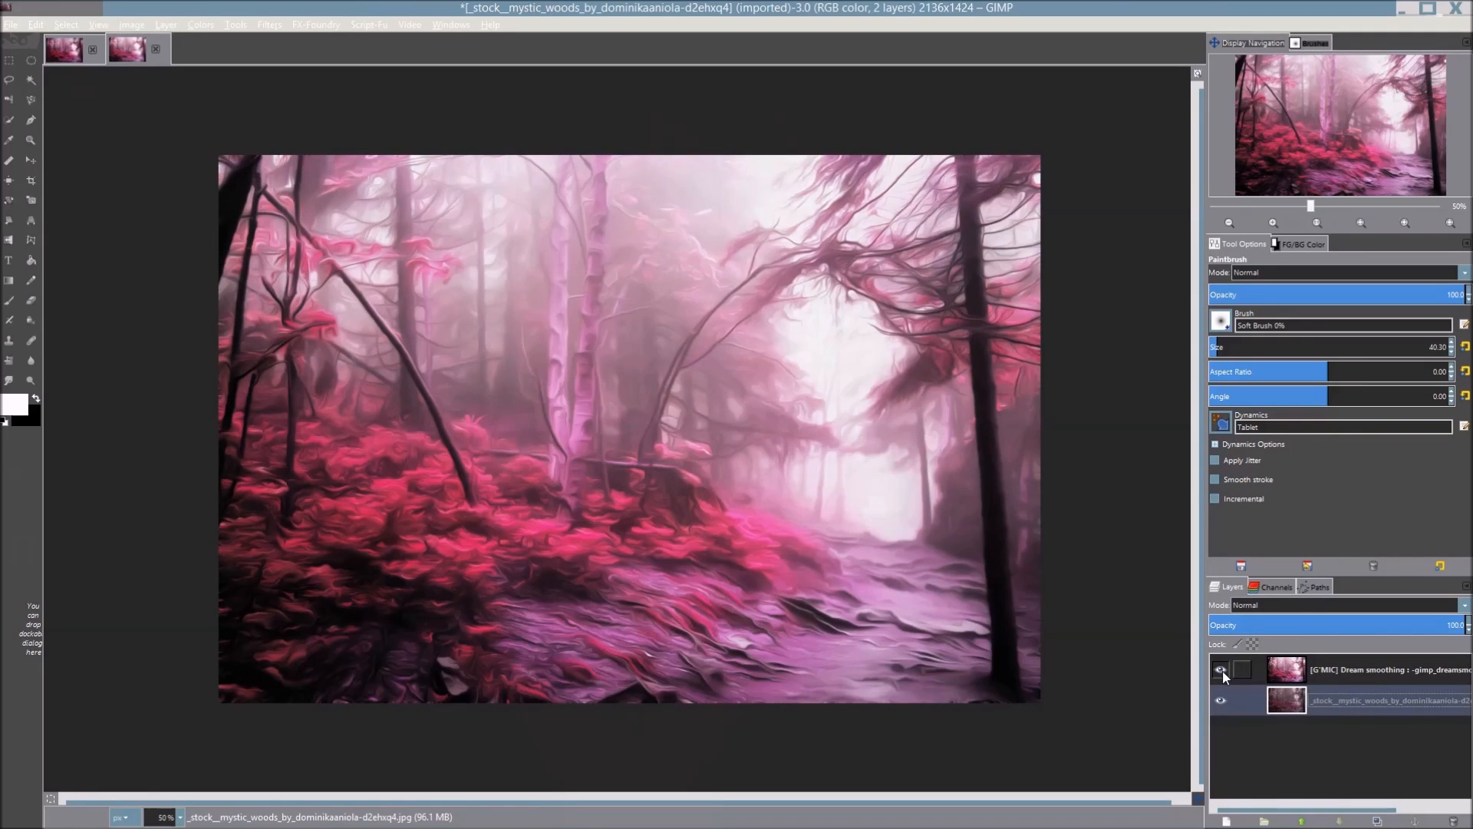
{"action": "left_click", "coordinate": [1223, 670]}
{"action": "left_click", "coordinate": [1222, 670]}
{"action": "left_click", "coordinate": [1222, 670]}
{"action": "left_click", "coordinate": [1222, 670]}
Open G'MIC on the photo layer and browse the merging options offered for Dream smoothing
{"action": "left_click", "coordinate": [269, 25]}
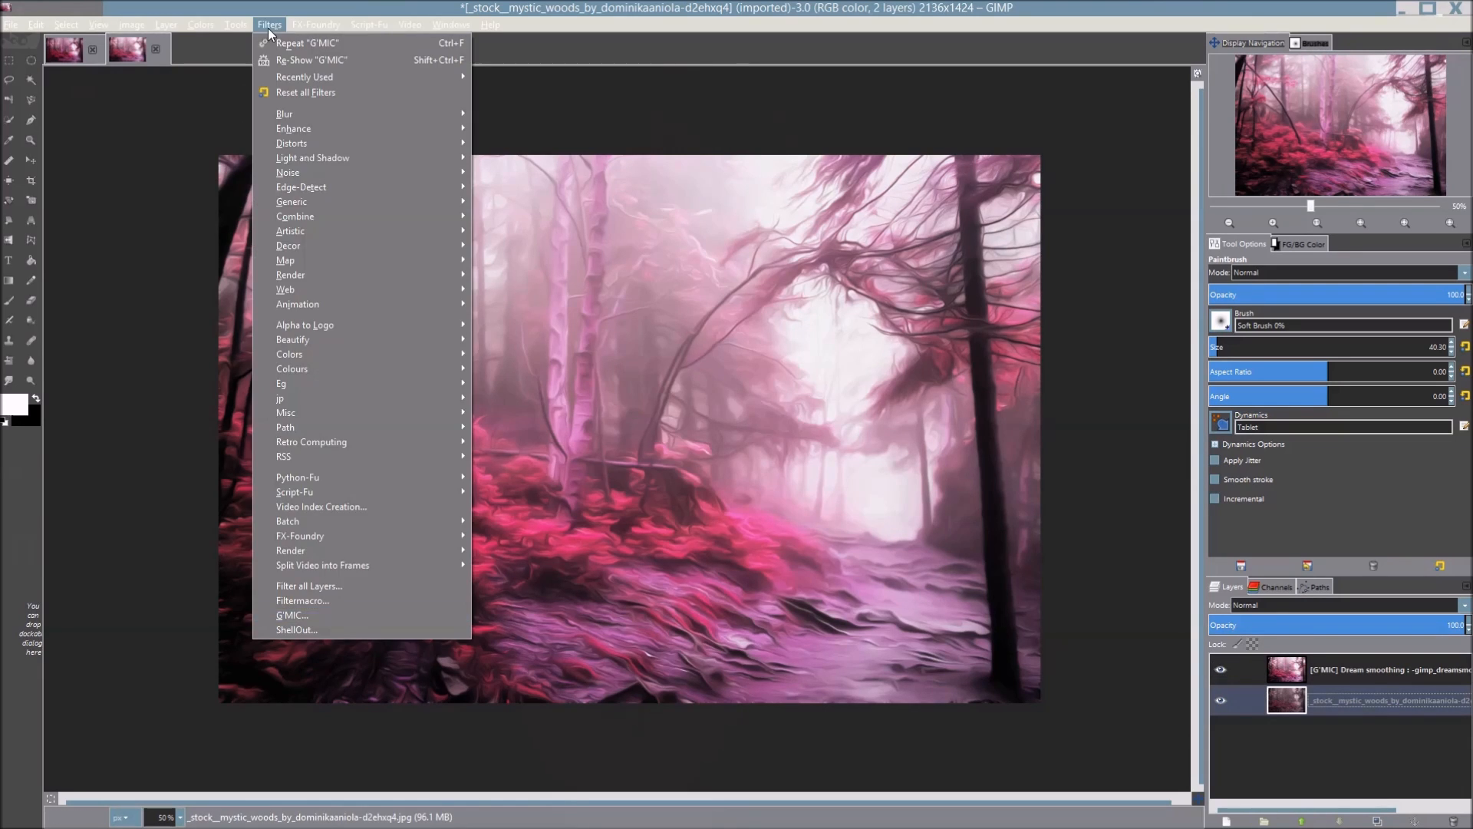
{"action": "left_click", "coordinate": [347, 612]}
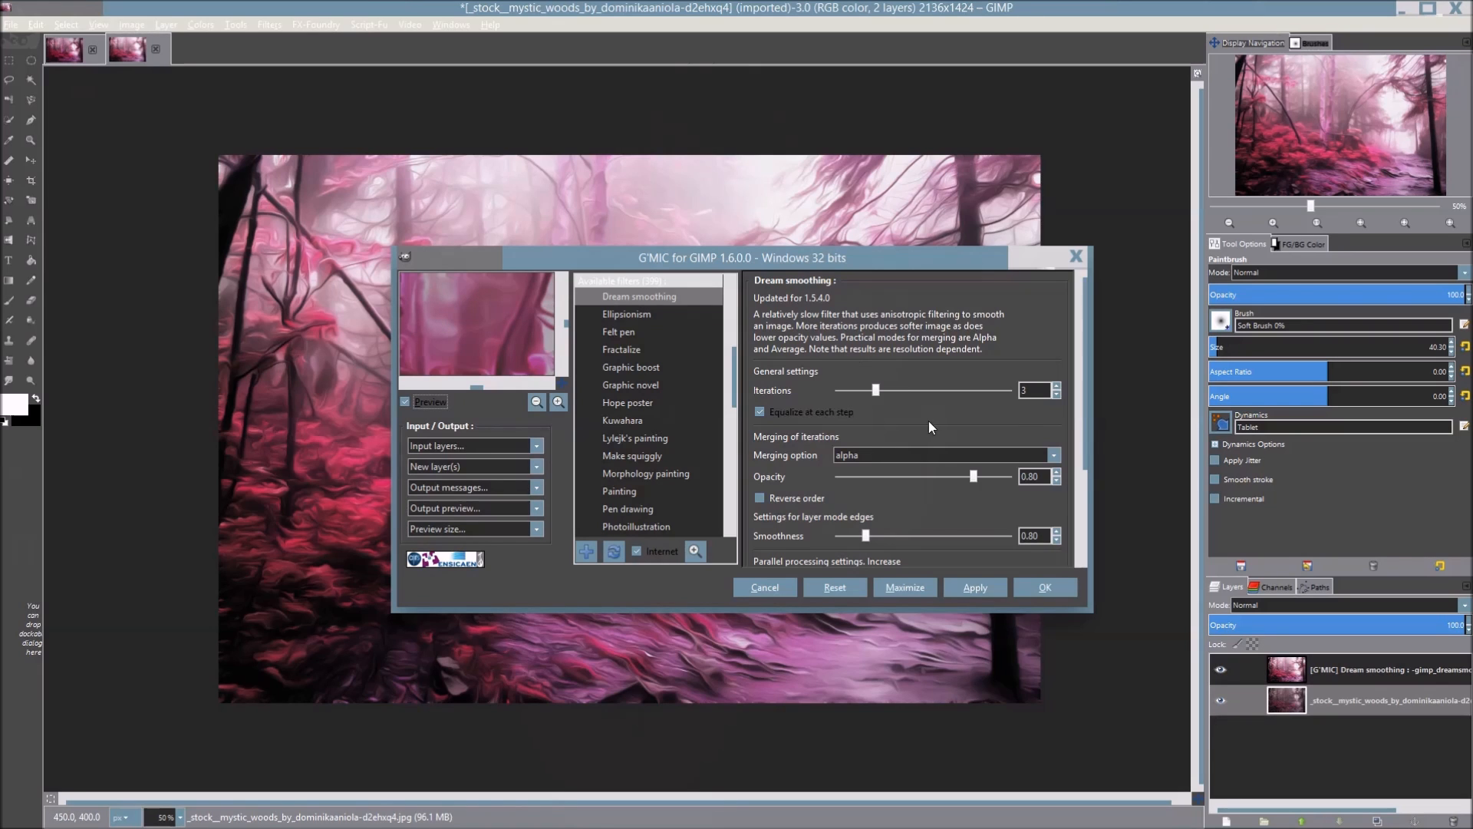
{"action": "scroll", "coordinate": [882, 414], "scroll_direction": "down", "scroll_amount": 1}
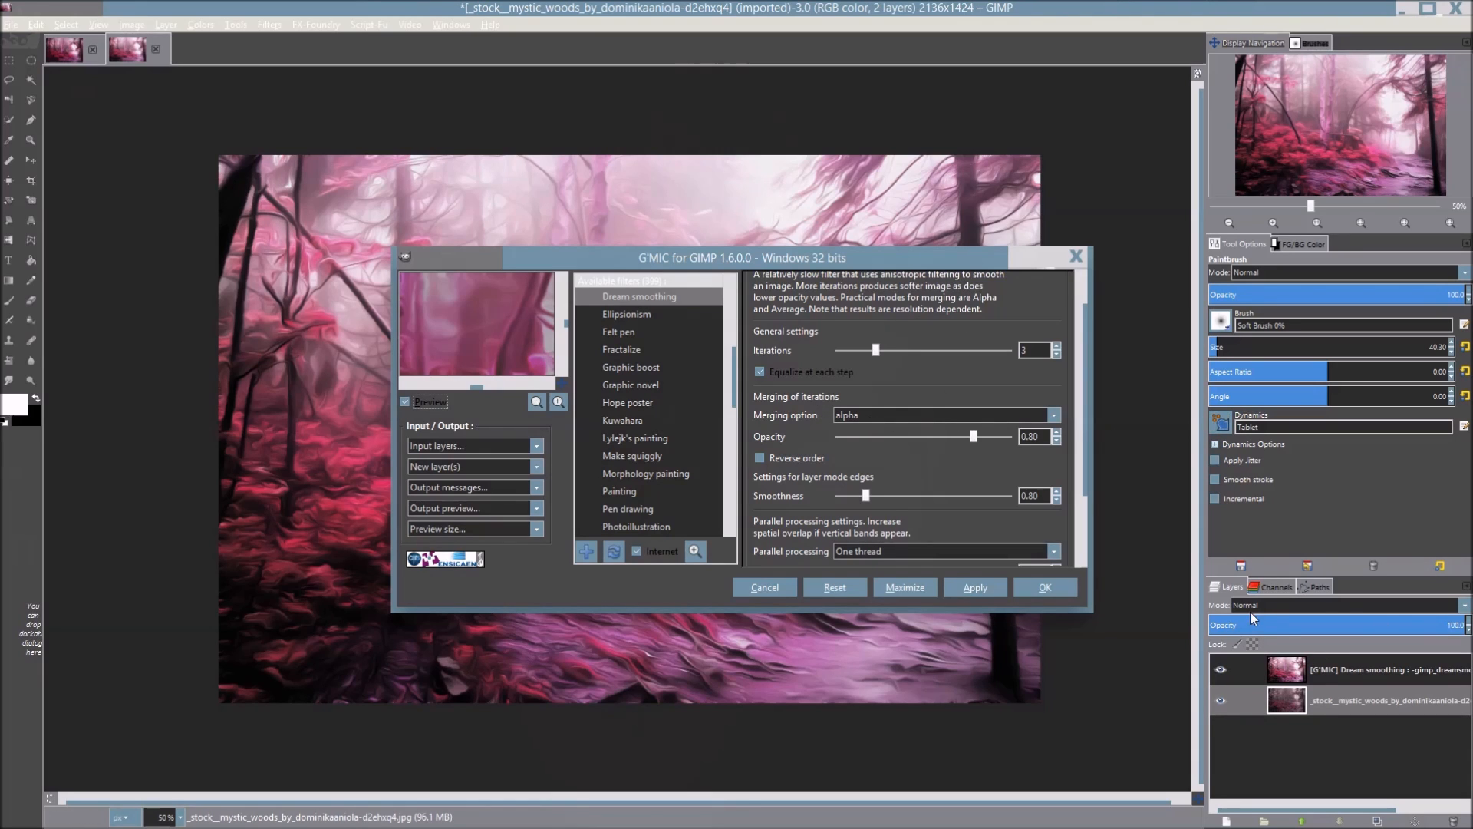
{"action": "left_click", "coordinate": [967, 415]}
{"action": "scroll", "coordinate": [952, 112], "scroll_direction": "down", "scroll_amount": 7}
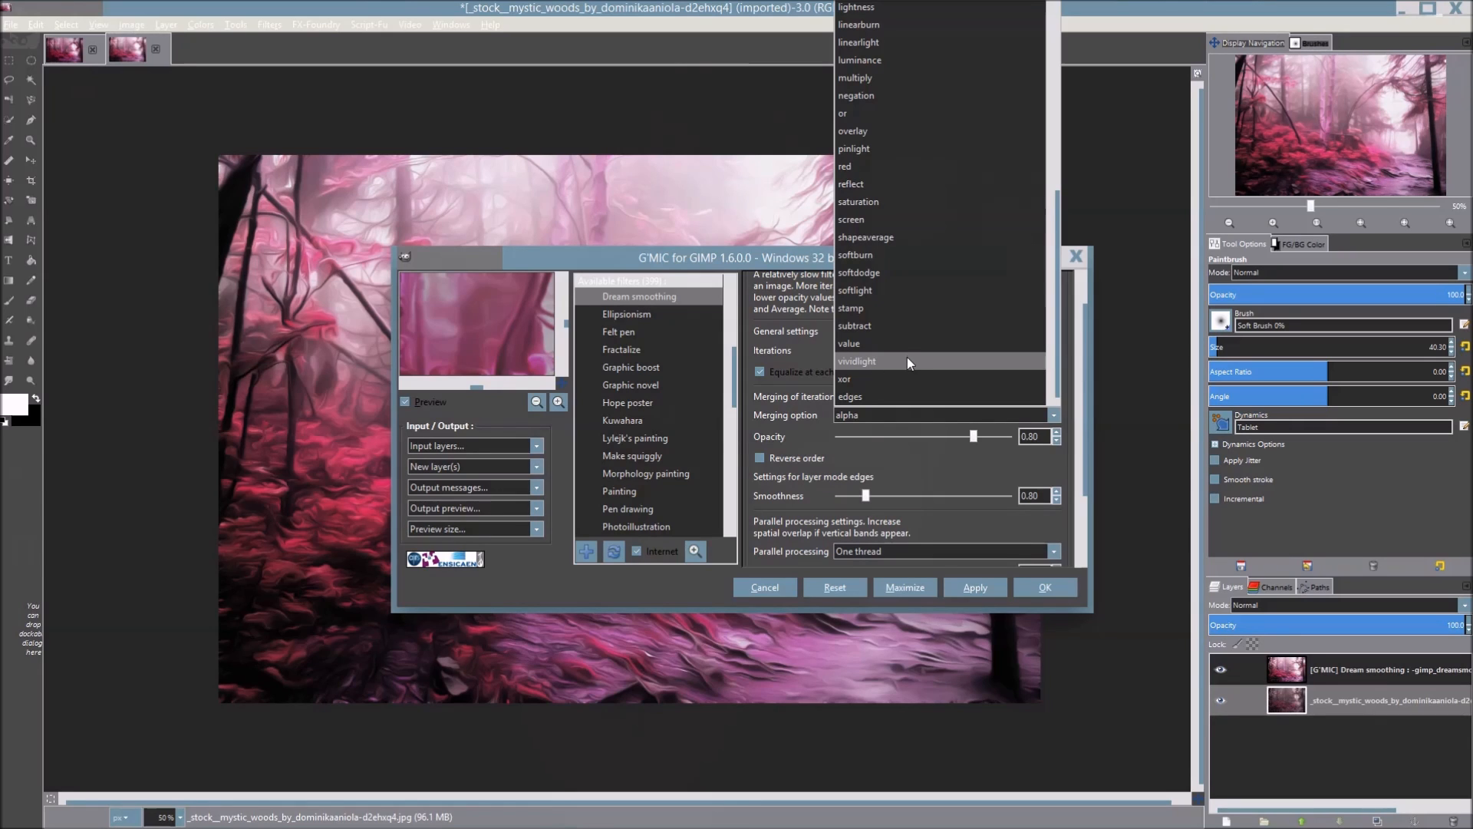
{"action": "left_click", "coordinate": [814, 420]}
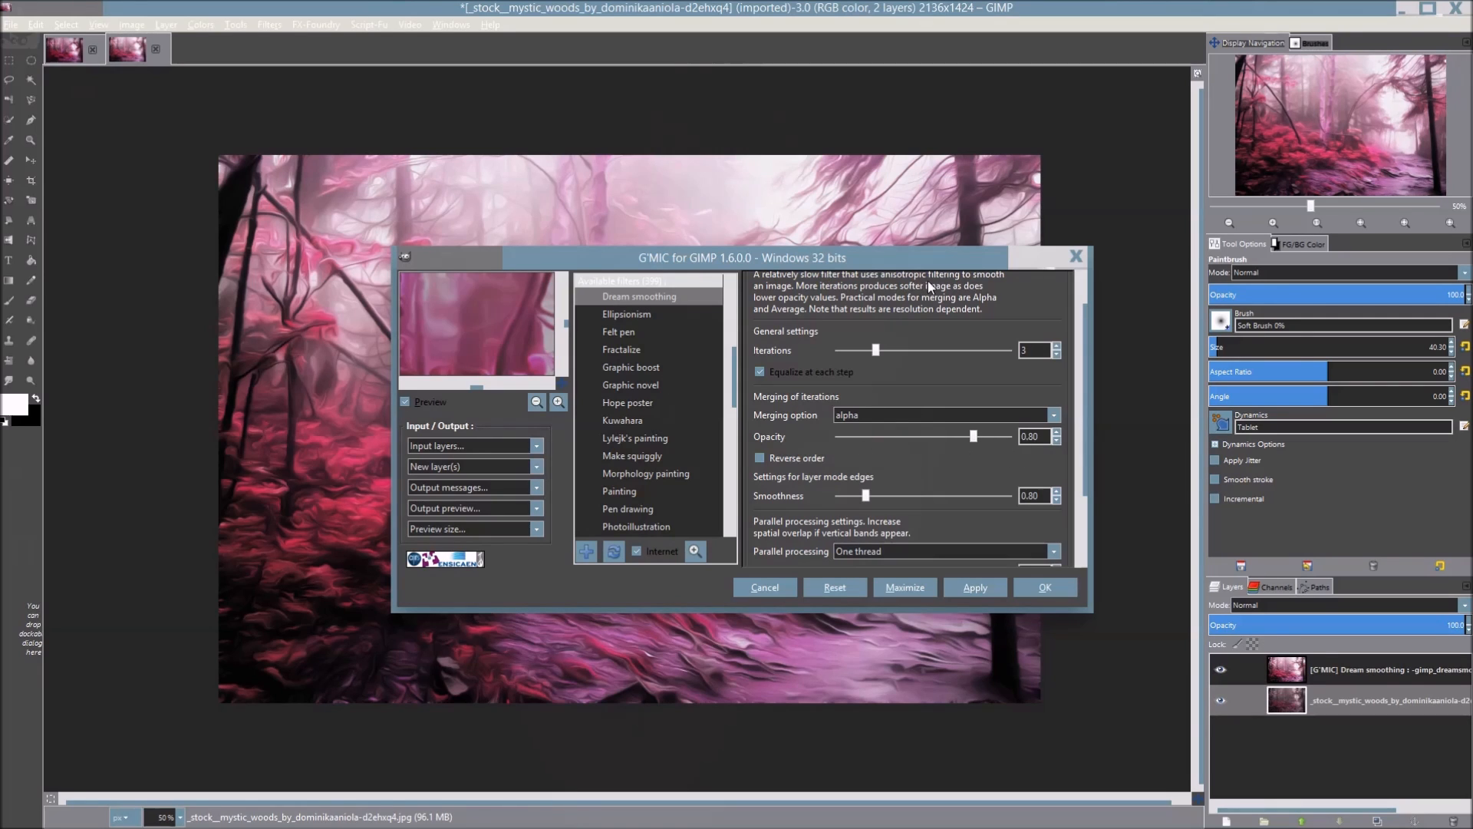
{"action": "scroll", "coordinate": [936, 286], "scroll_direction": "up", "scroll_amount": 2}
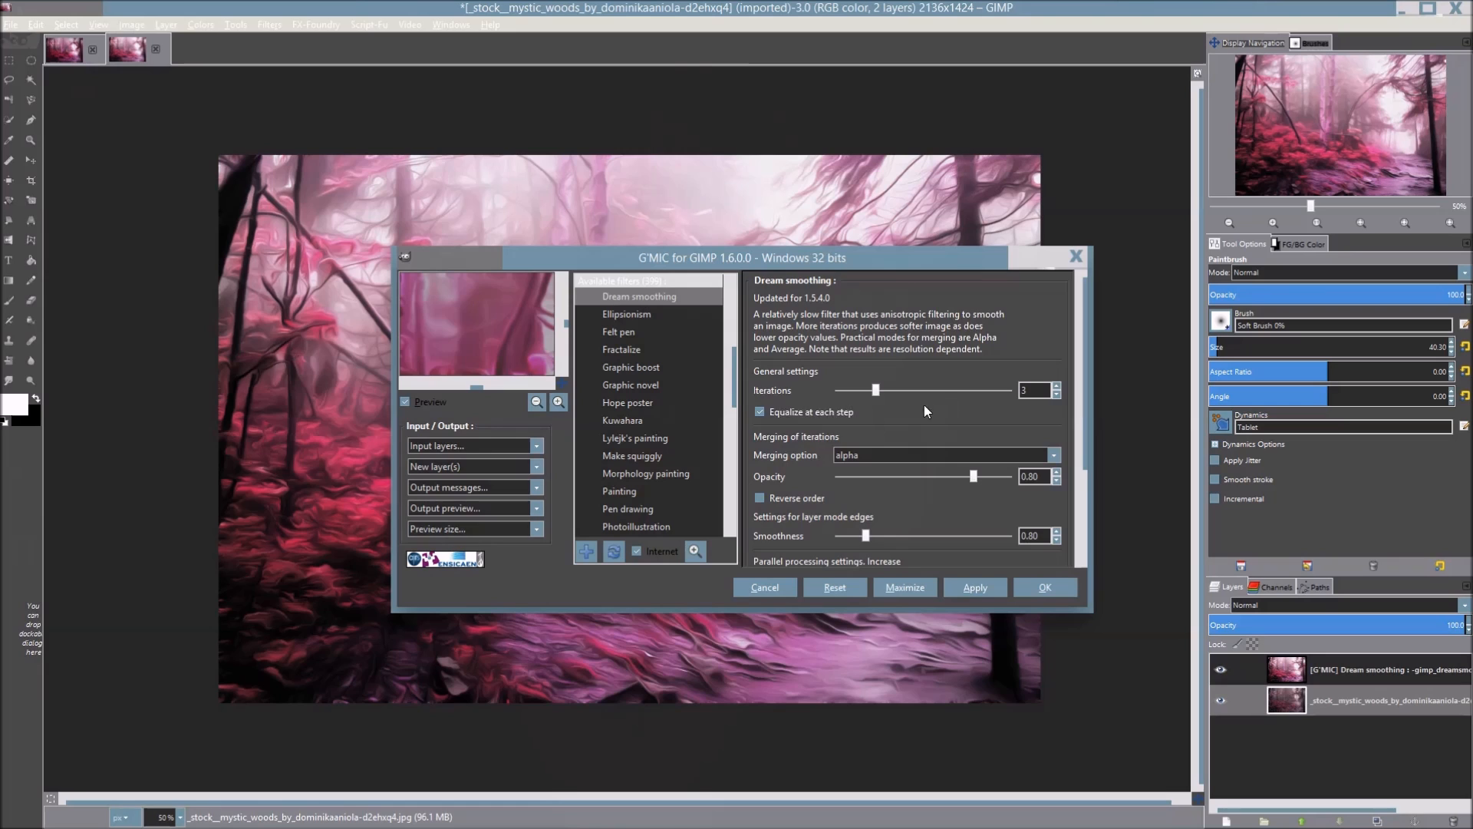
Examine Dream smoothing's opacity slider and its list of merging modes, keeping alpha at 0.80
{"action": "scroll", "coordinate": [959, 408], "scroll_direction": "down", "scroll_amount": 1}
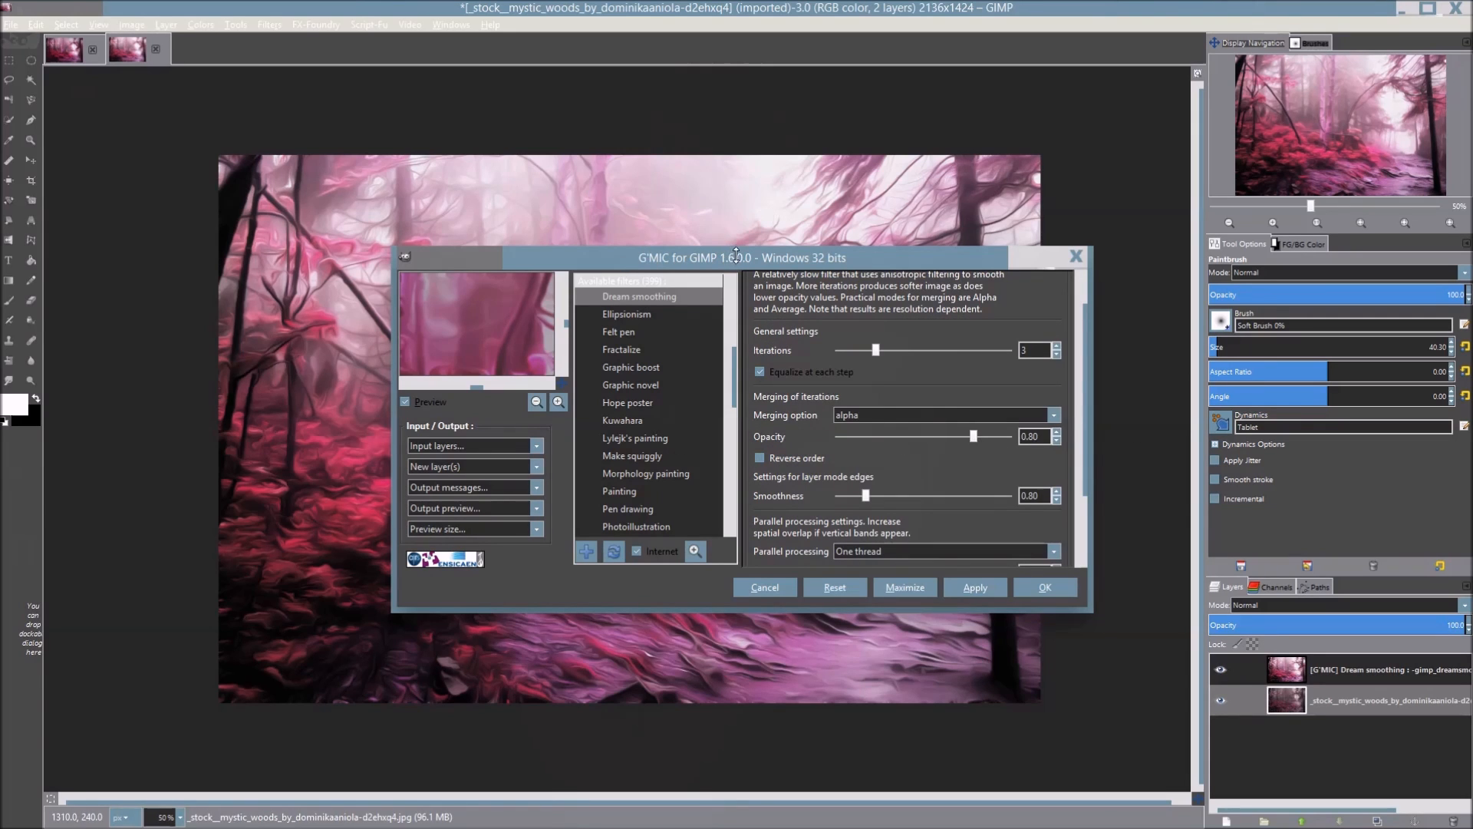
{"action": "mouse_move", "coordinate": [738, 258]}
{"action": "left_mouse_down"}
{"action": "mouse_move", "coordinate": [671, 499]}
{"action": "mouse_move", "coordinate": [729, 238]}
{"action": "left_mouse_up"}
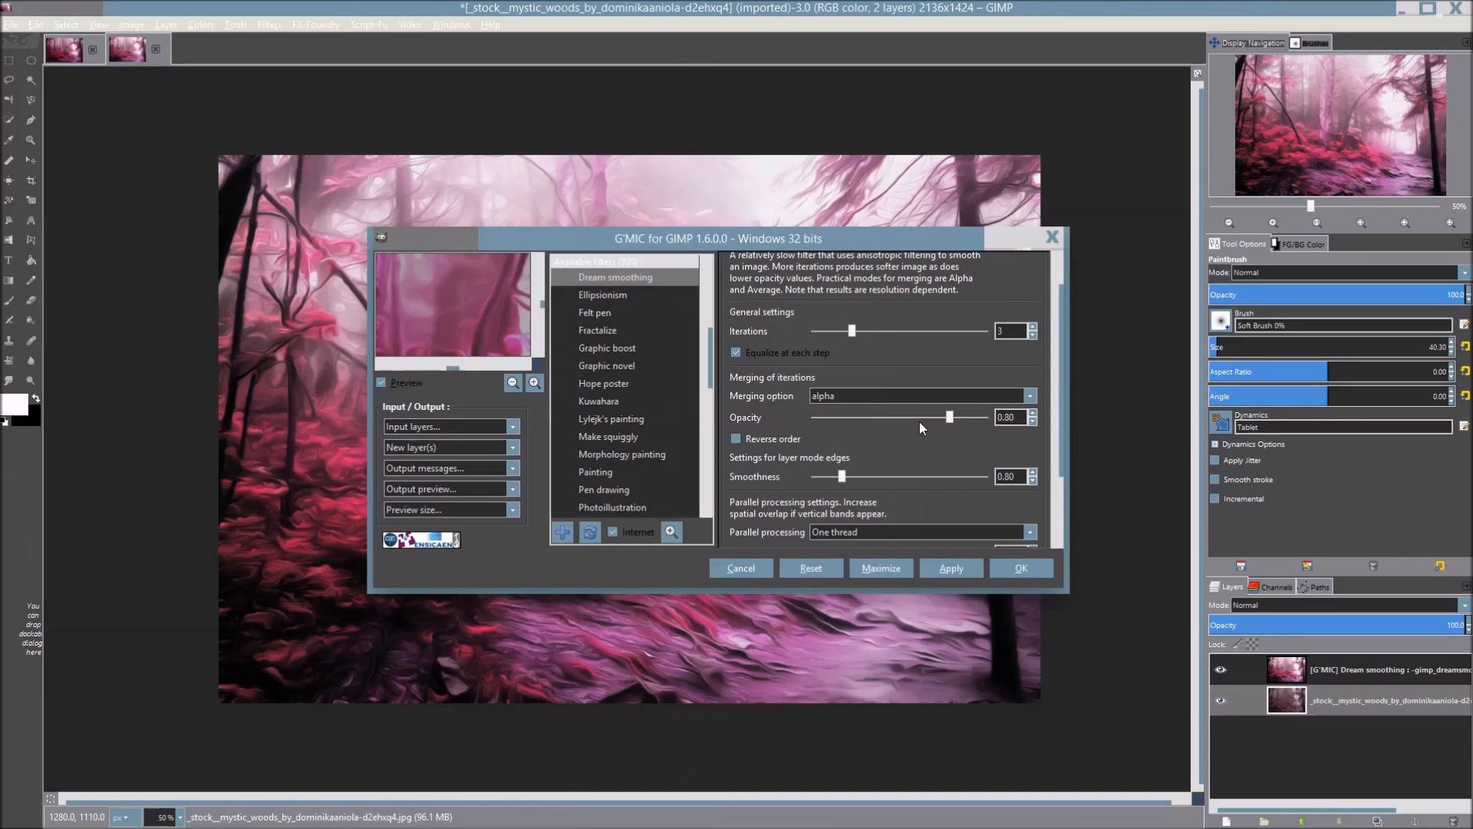
{"action": "left_click", "coordinate": [965, 418]}
{"action": "left_click_drag", "start_coordinate": [954, 418], "coordinate": [950, 419]}
{"action": "left_click", "coordinate": [931, 395]}
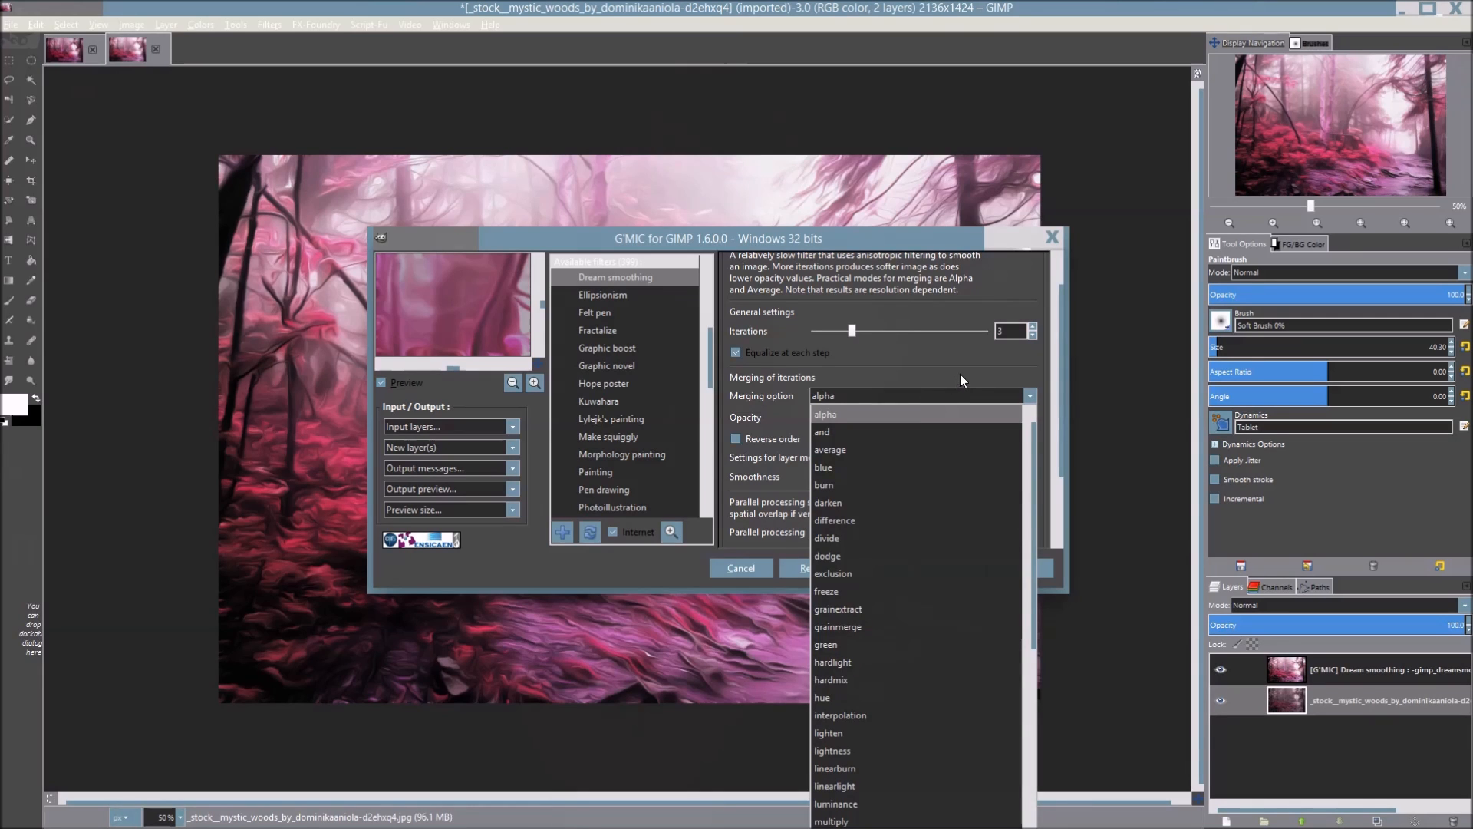
{"action": "left_click", "coordinate": [879, 352]}
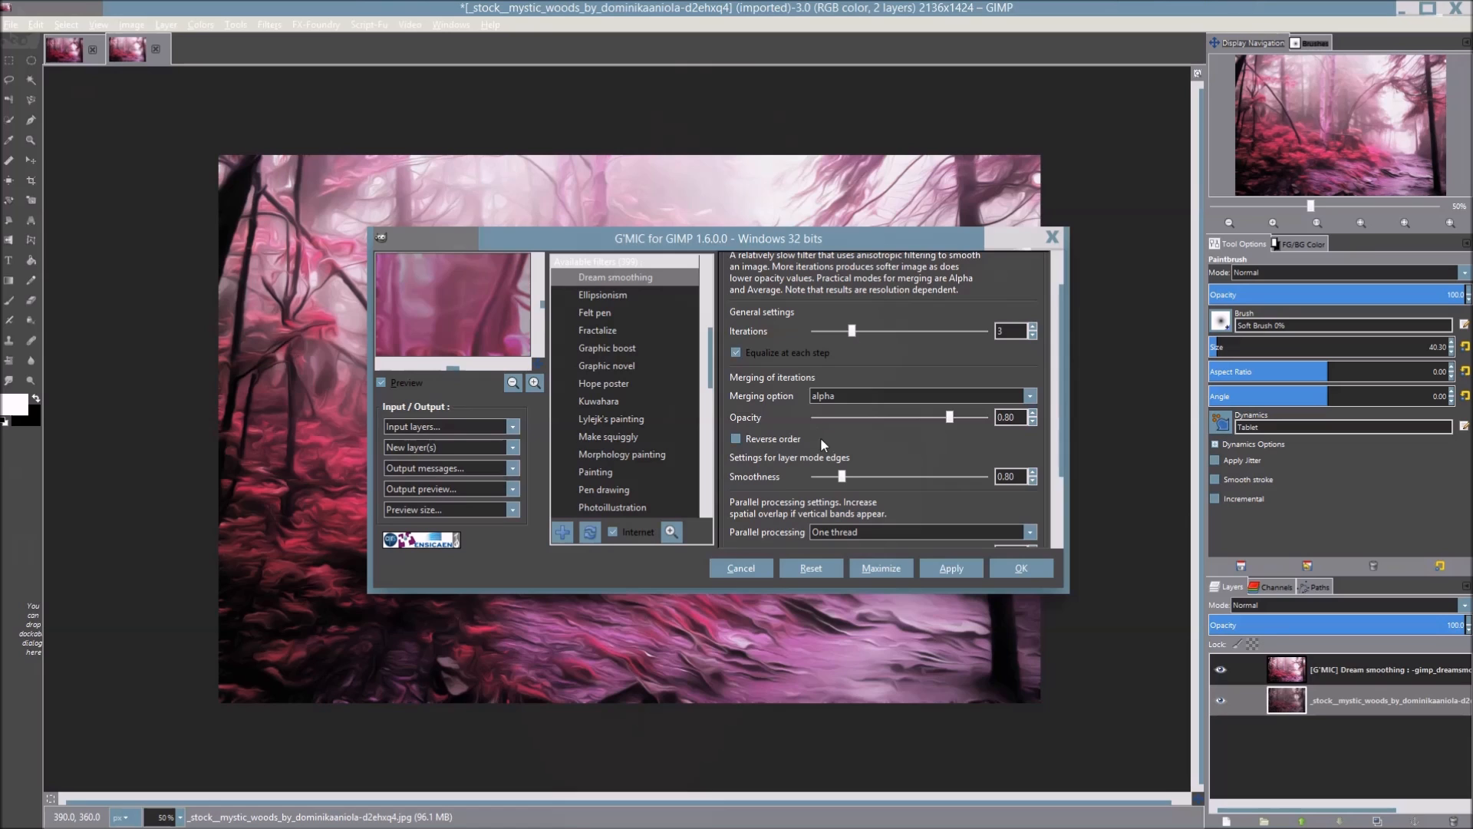
Review Dream smoothing's smoothness, parallel processing, spatial overlap and preview type settings
{"action": "left_click_drag", "start_coordinate": [1060, 467], "coordinate": [1061, 531]}
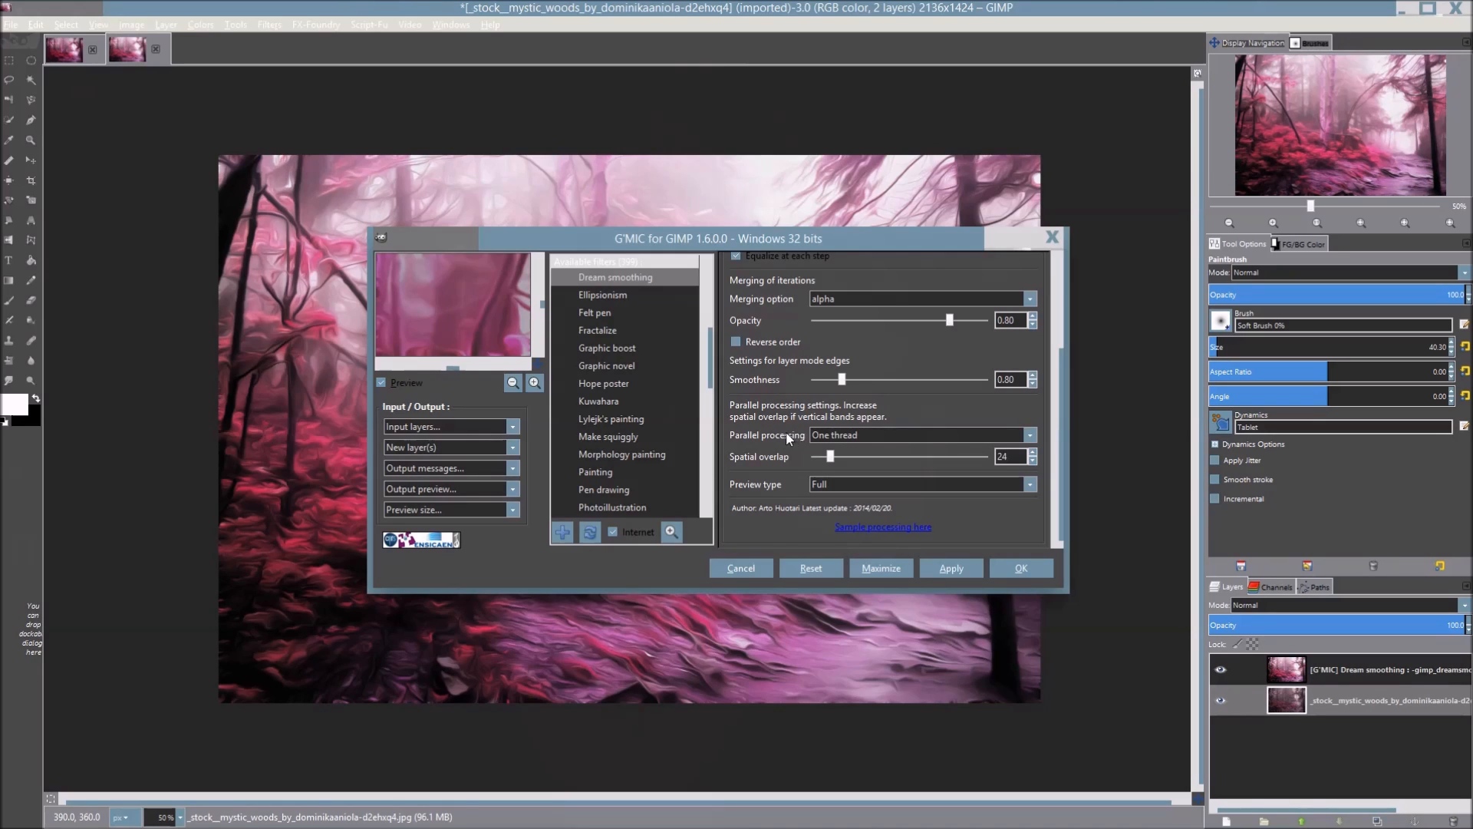
{"action": "left_click", "coordinate": [895, 436]}
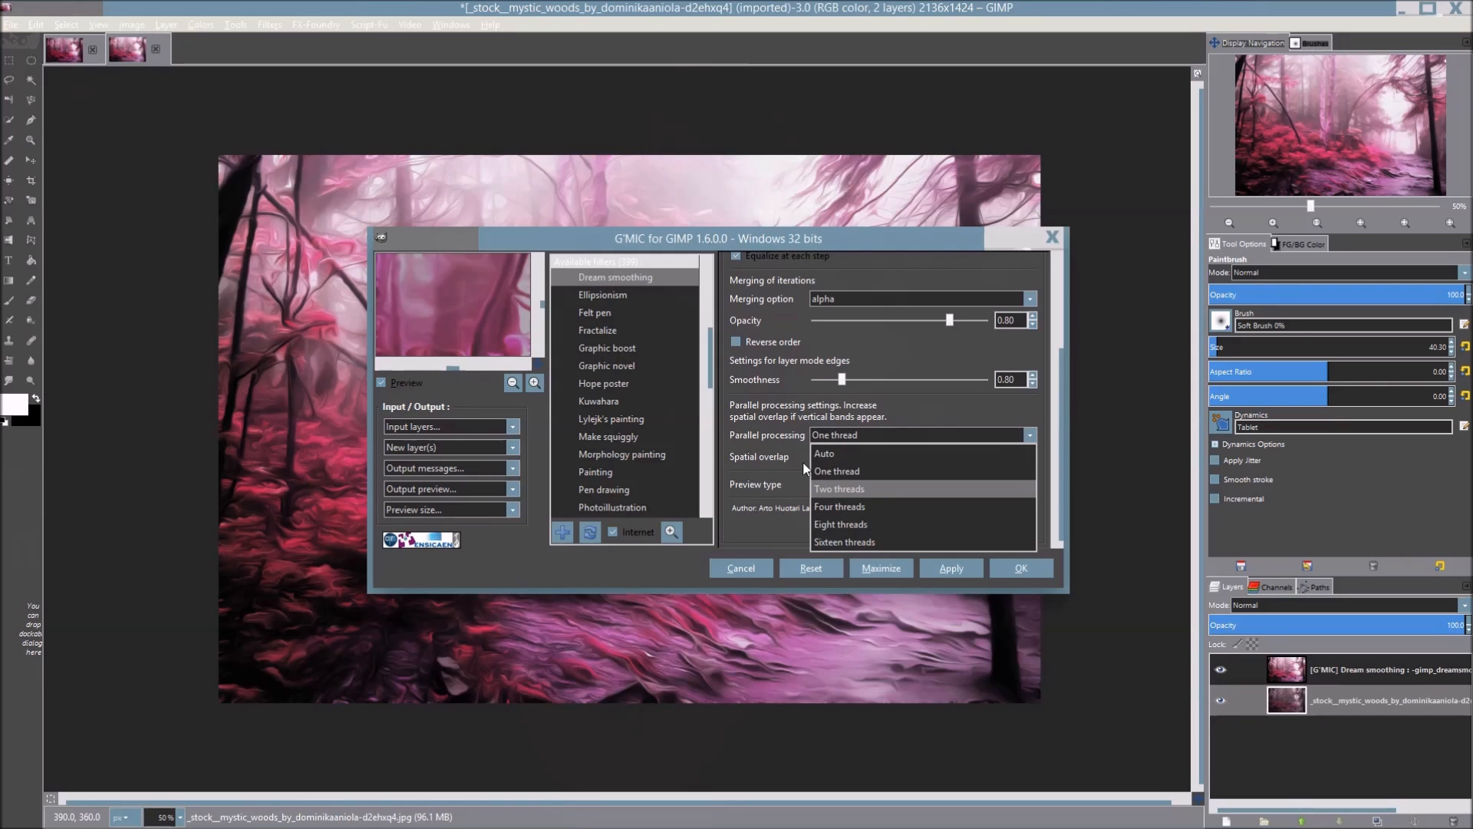
{"action": "left_click", "coordinate": [755, 413]}
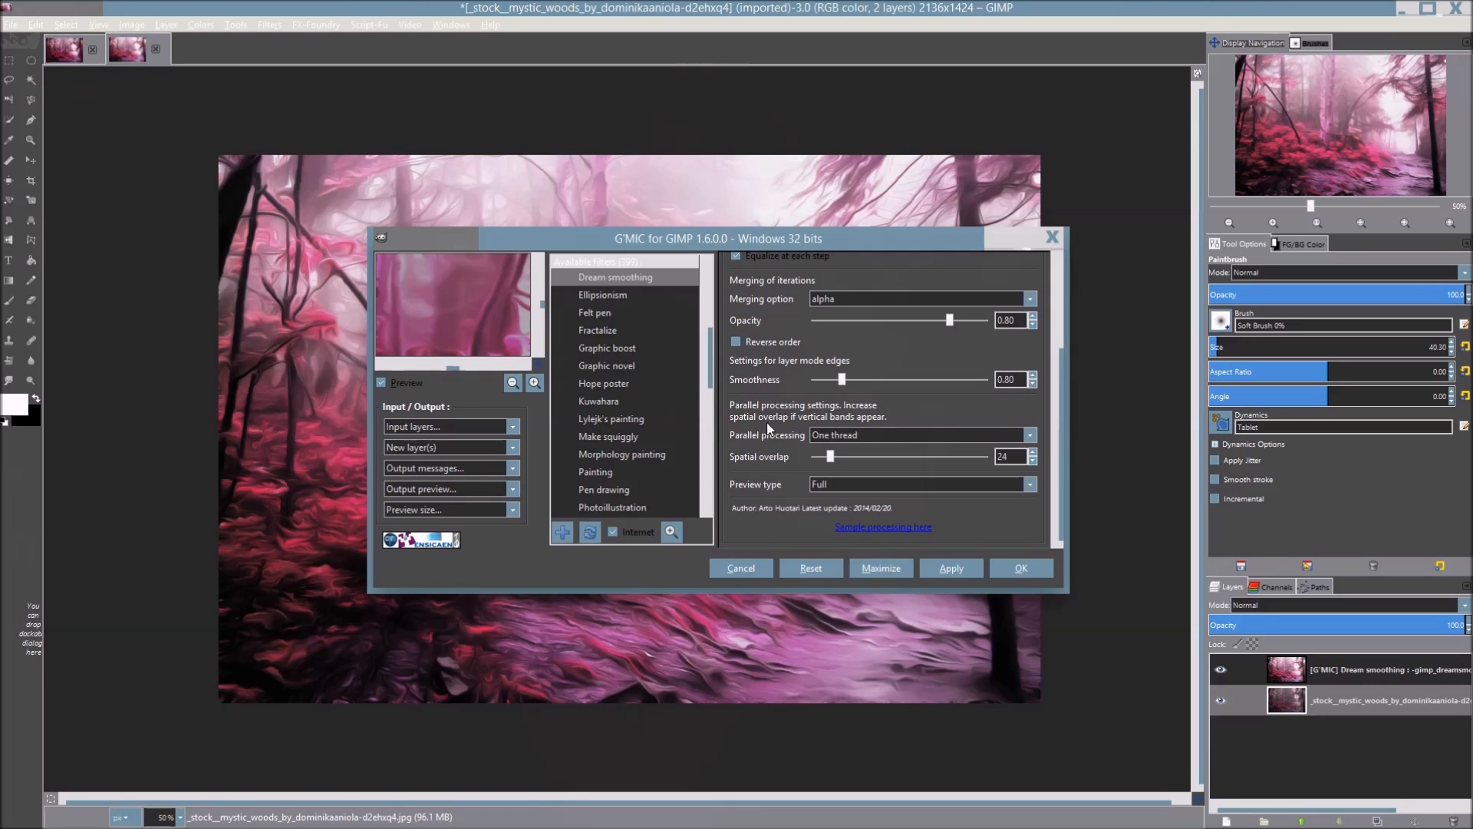
{"action": "left_click_drag", "start_coordinate": [1057, 489], "coordinate": [1057, 374]}
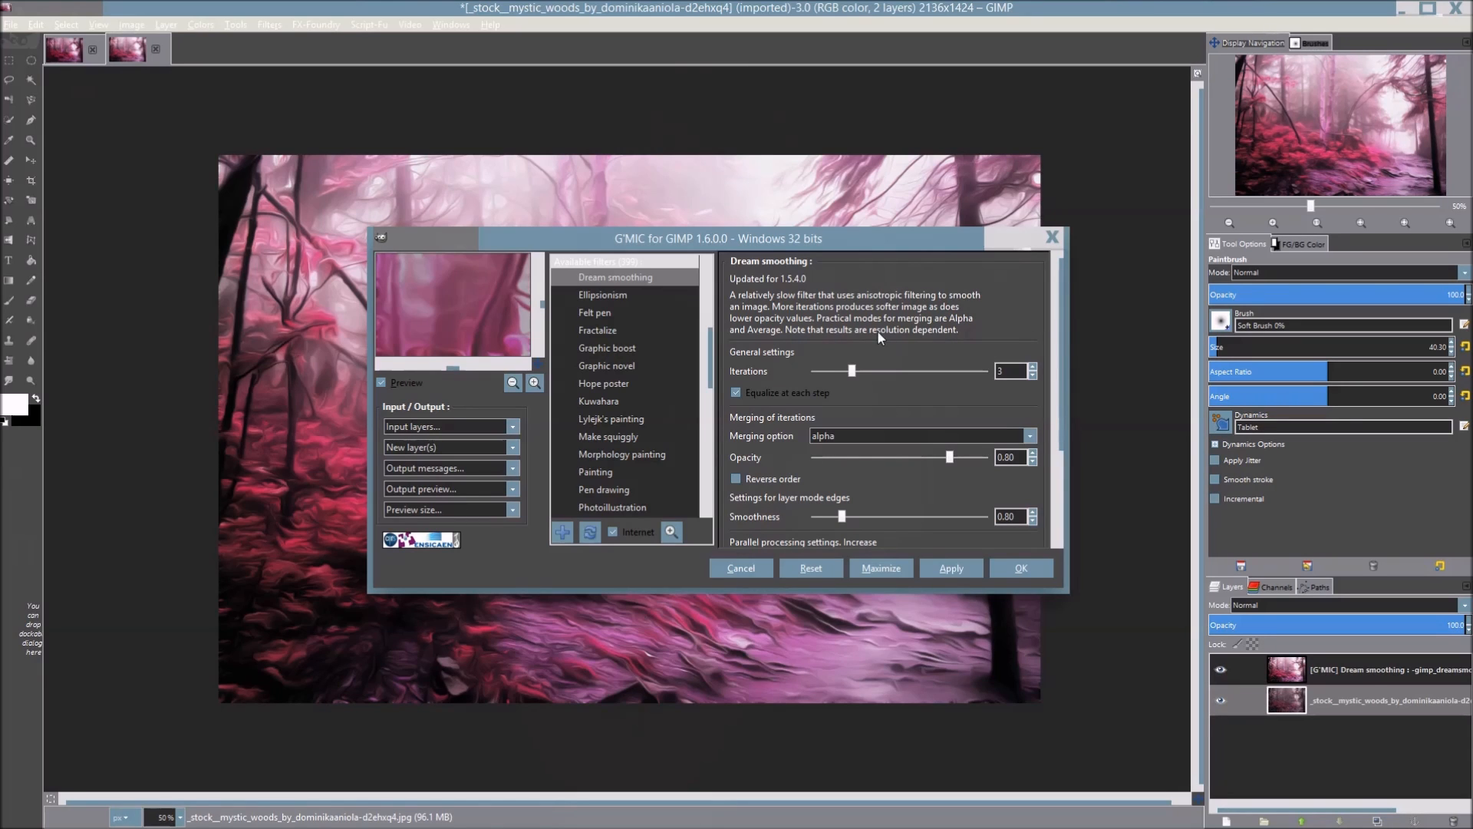
{"action": "scroll", "coordinate": [1066, 381], "scroll_direction": "down", "scroll_amount": 2}
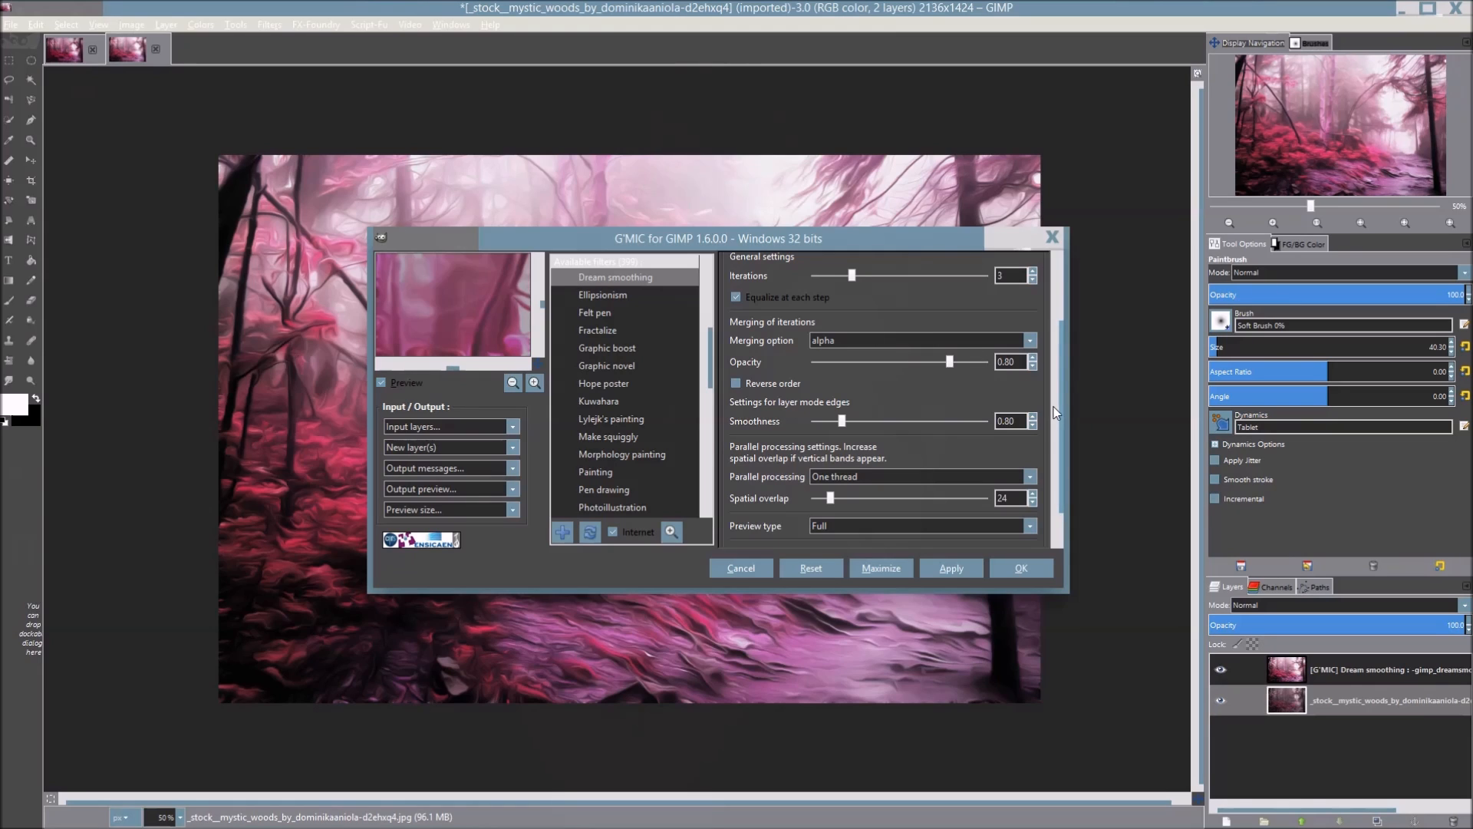
{"action": "scroll", "coordinate": [1066, 445], "scroll_direction": "down", "scroll_amount": 1}
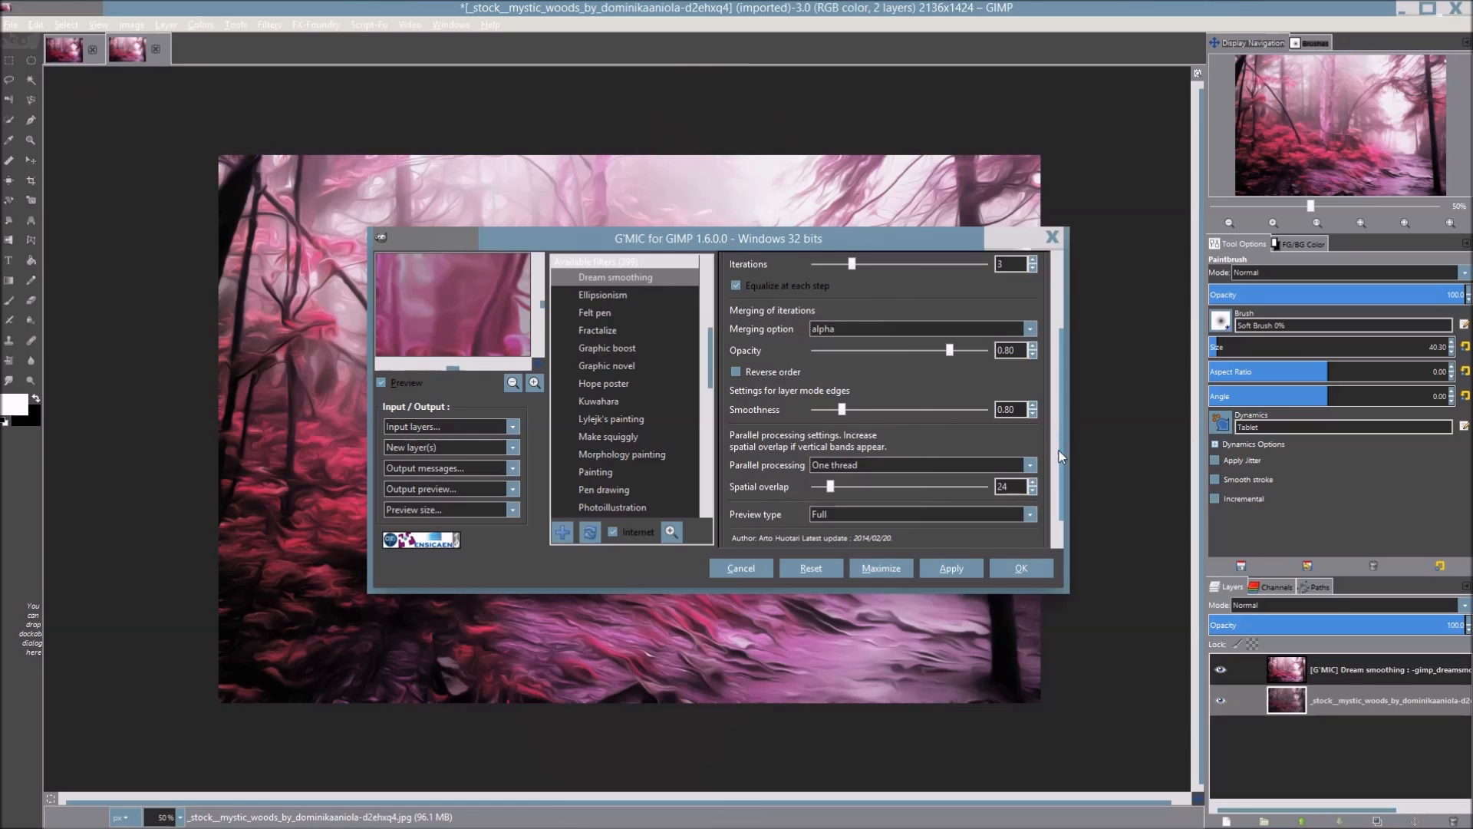
{"action": "left_click_drag", "start_coordinate": [1061, 462], "coordinate": [1062, 387]}
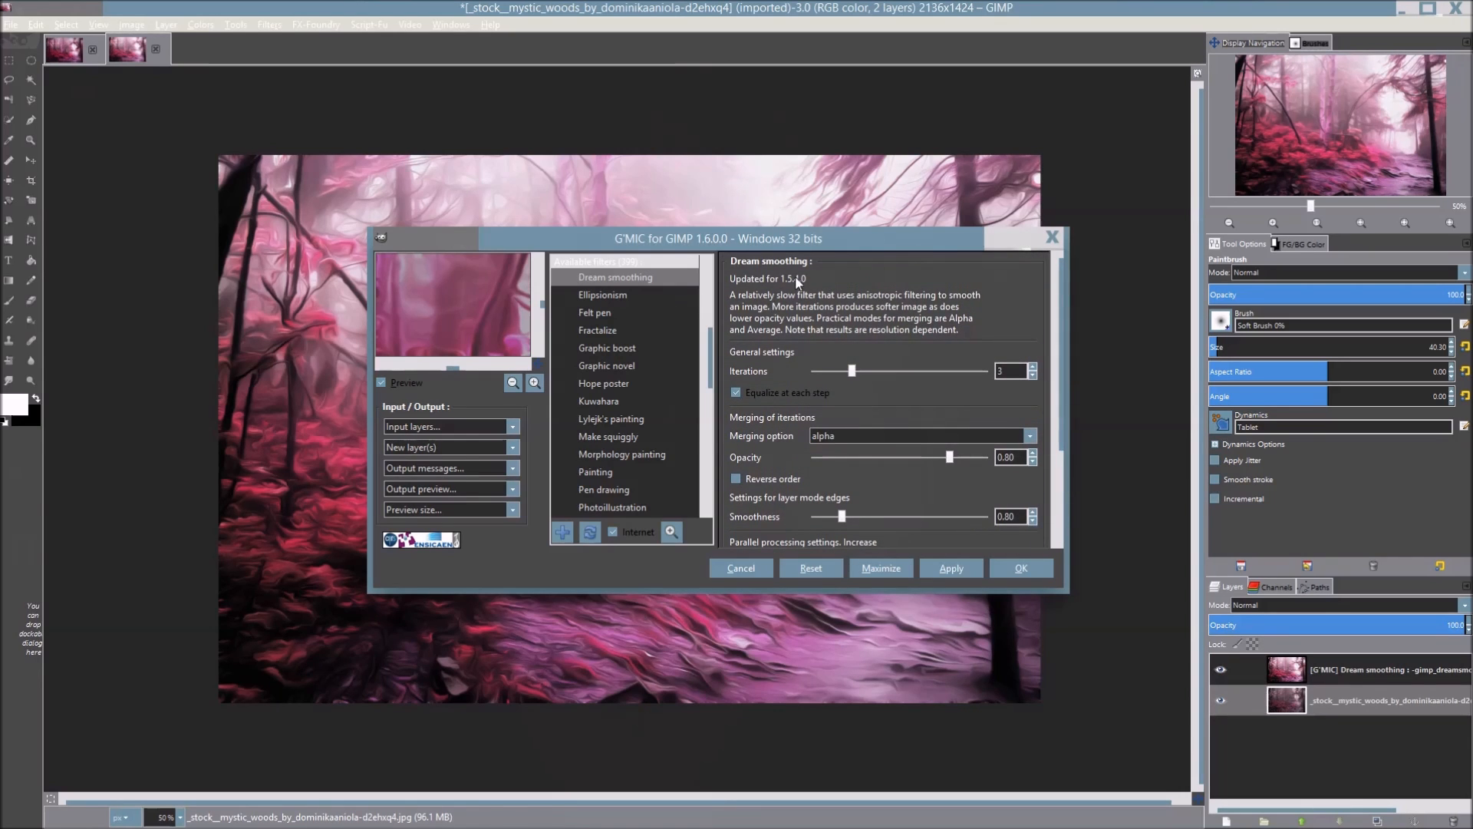
{"action": "left_click_drag", "start_coordinate": [1060, 342], "coordinate": [1084, 319]}
Move the G'MIC dialog aside and toggle the Dream smoothing layer's visibility to compare it with the photo
{"action": "left_click_drag", "start_coordinate": [763, 238], "coordinate": [923, 188]}
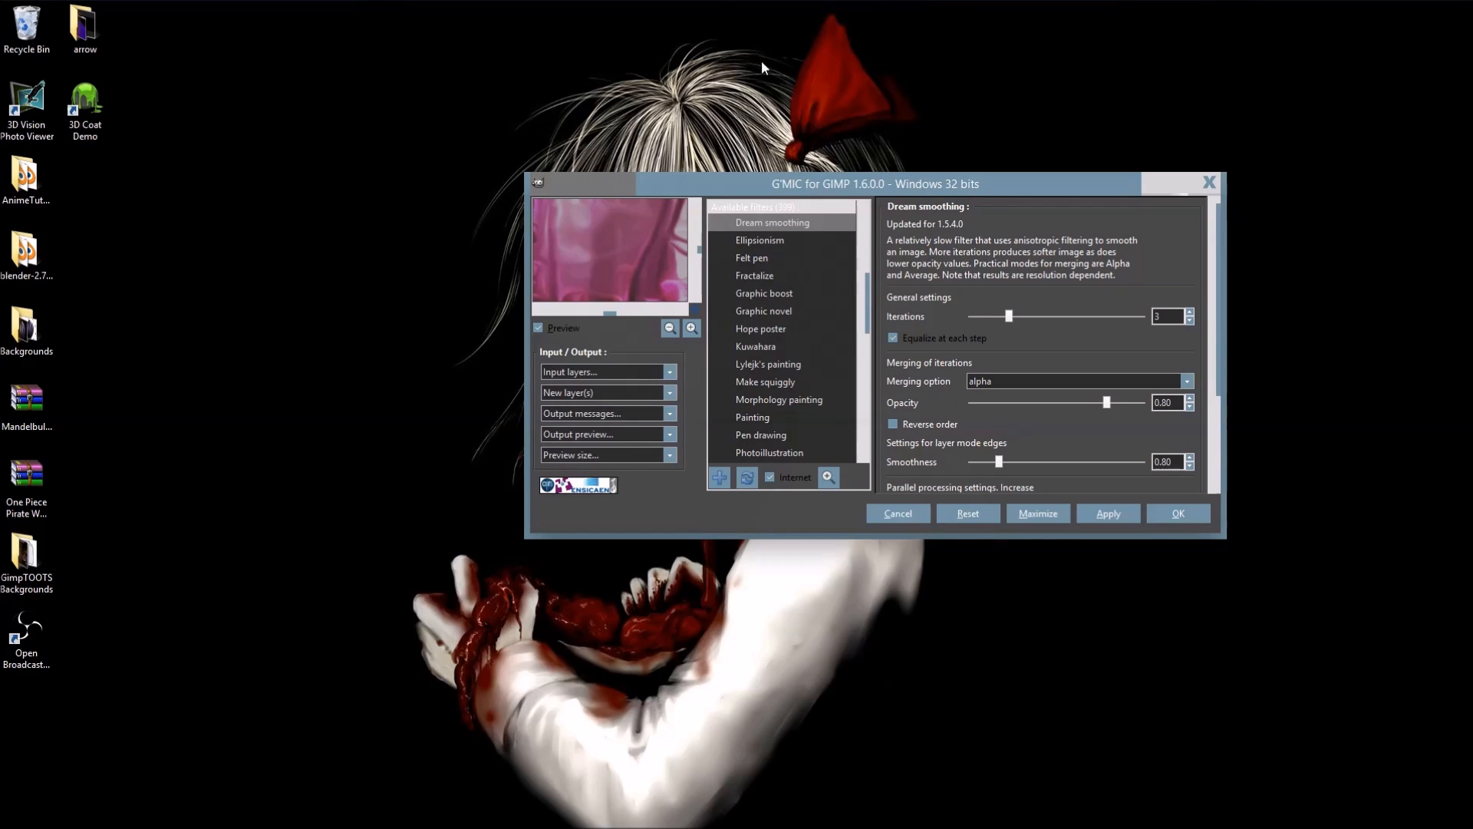
{"action": "left_click", "coordinate": [384, 14]}
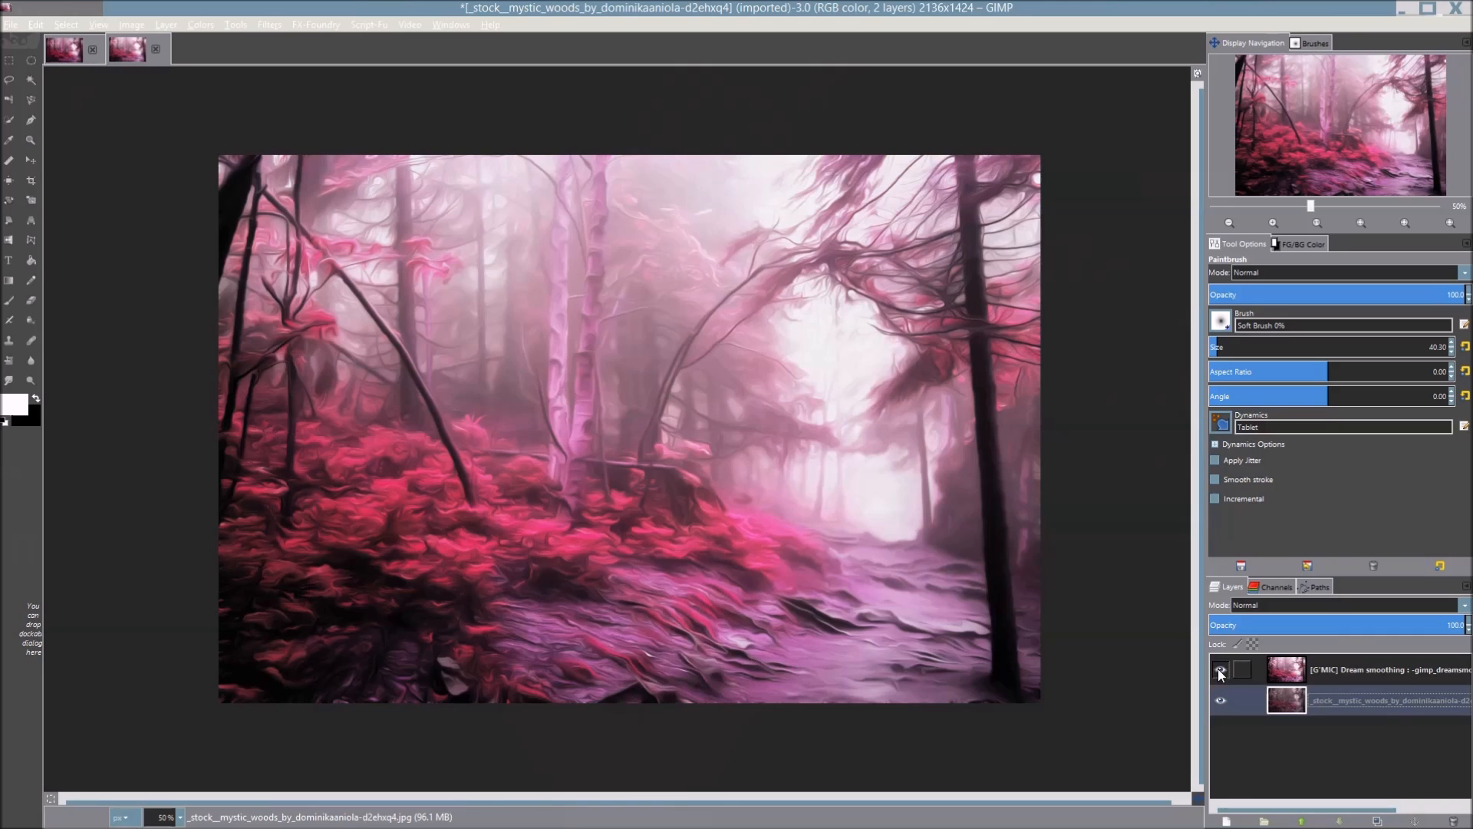
{"action": "left_click", "coordinate": [1403, 676]}
{"action": "left_click", "coordinate": [1220, 673]}
{"action": "left_click", "coordinate": [1219, 674]}
{"action": "left_click", "coordinate": [1219, 675]}
{"action": "left_click", "coordinate": [1219, 673]}
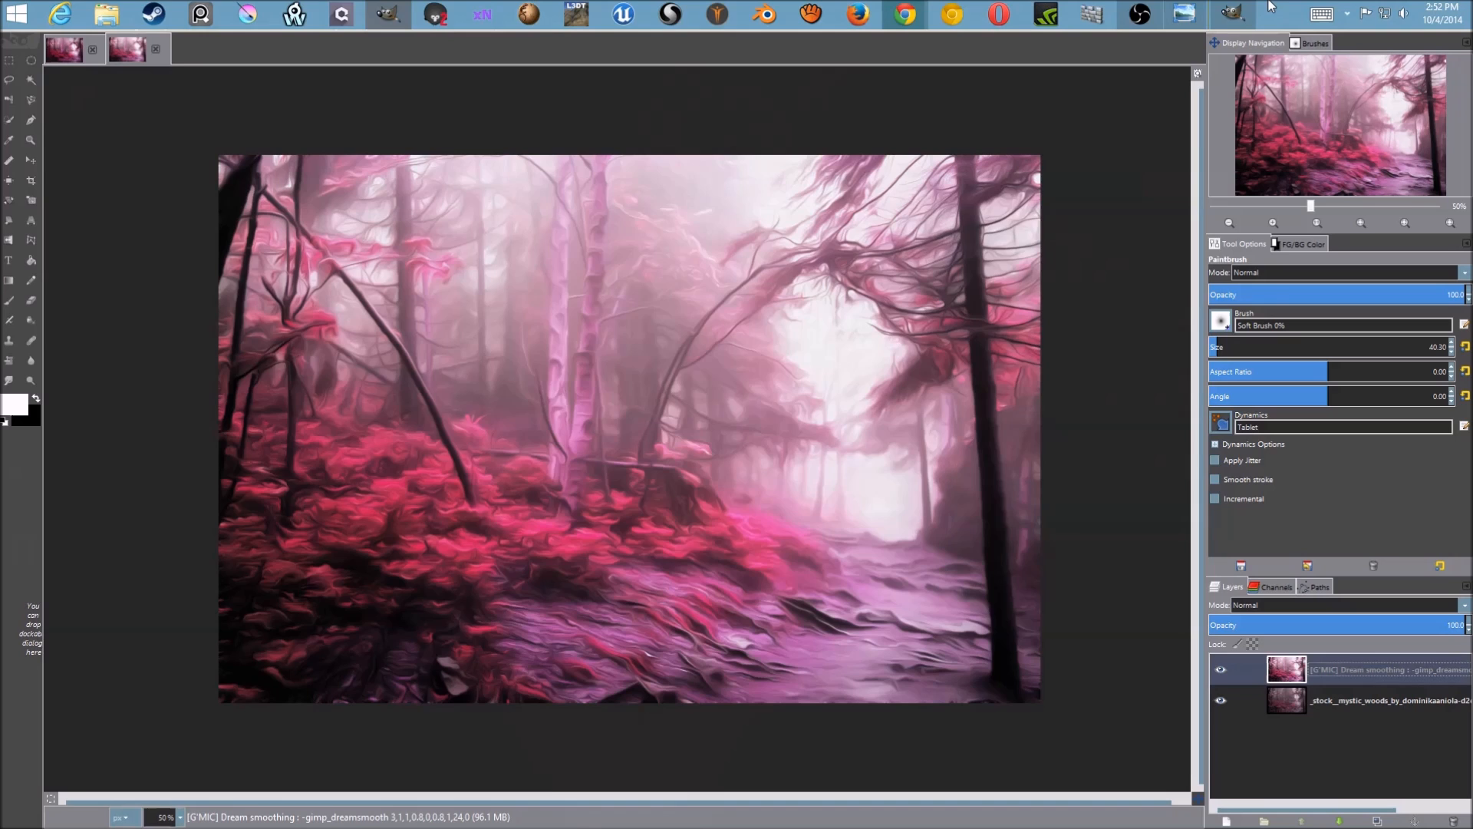
Make the original photo layer active and close the G'MIC dialog without applying a filter
{"action": "left_click", "coordinate": [1232, 14]}
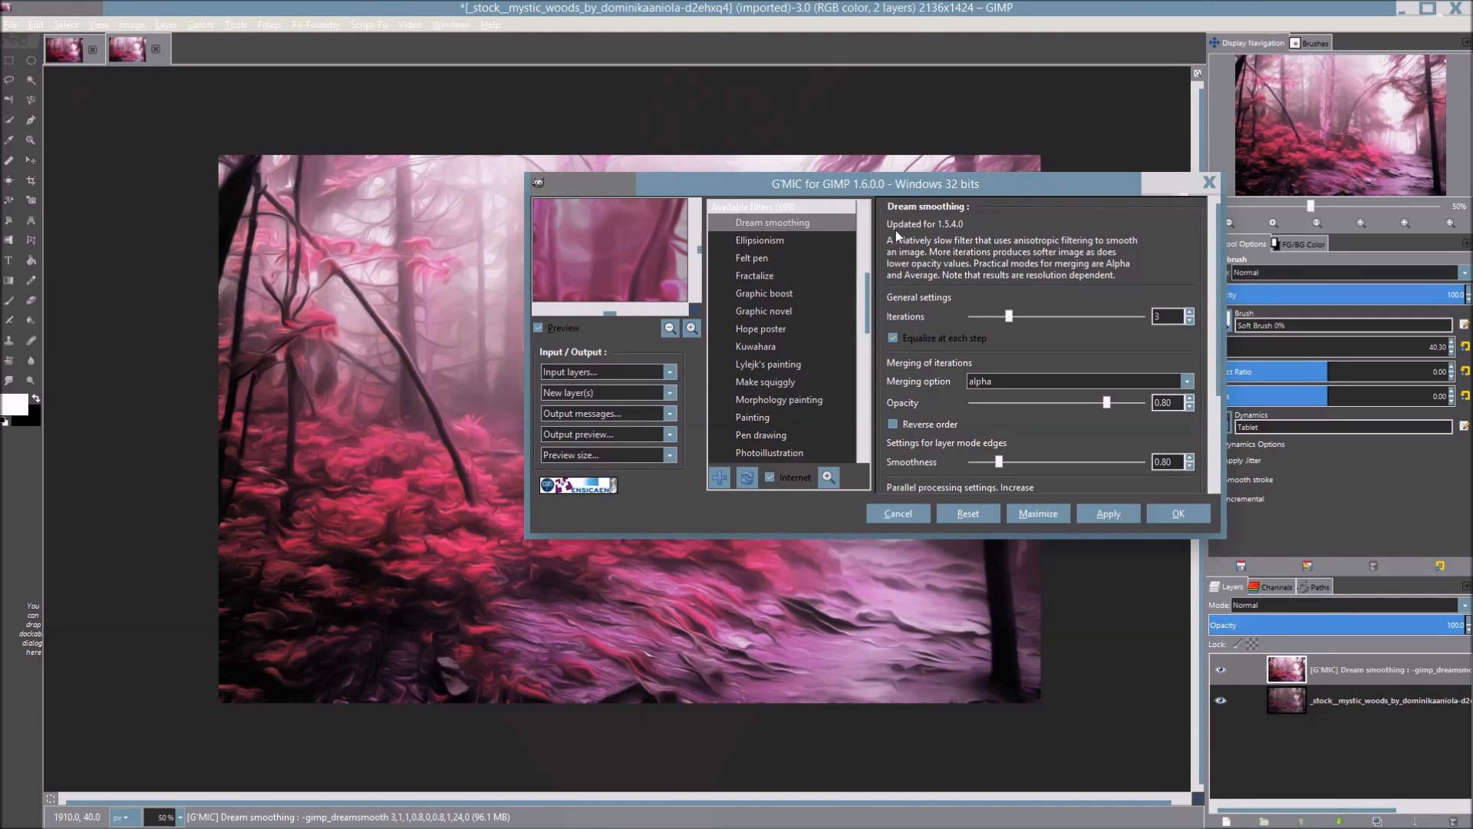
{"action": "left_click", "coordinate": [1344, 702]}
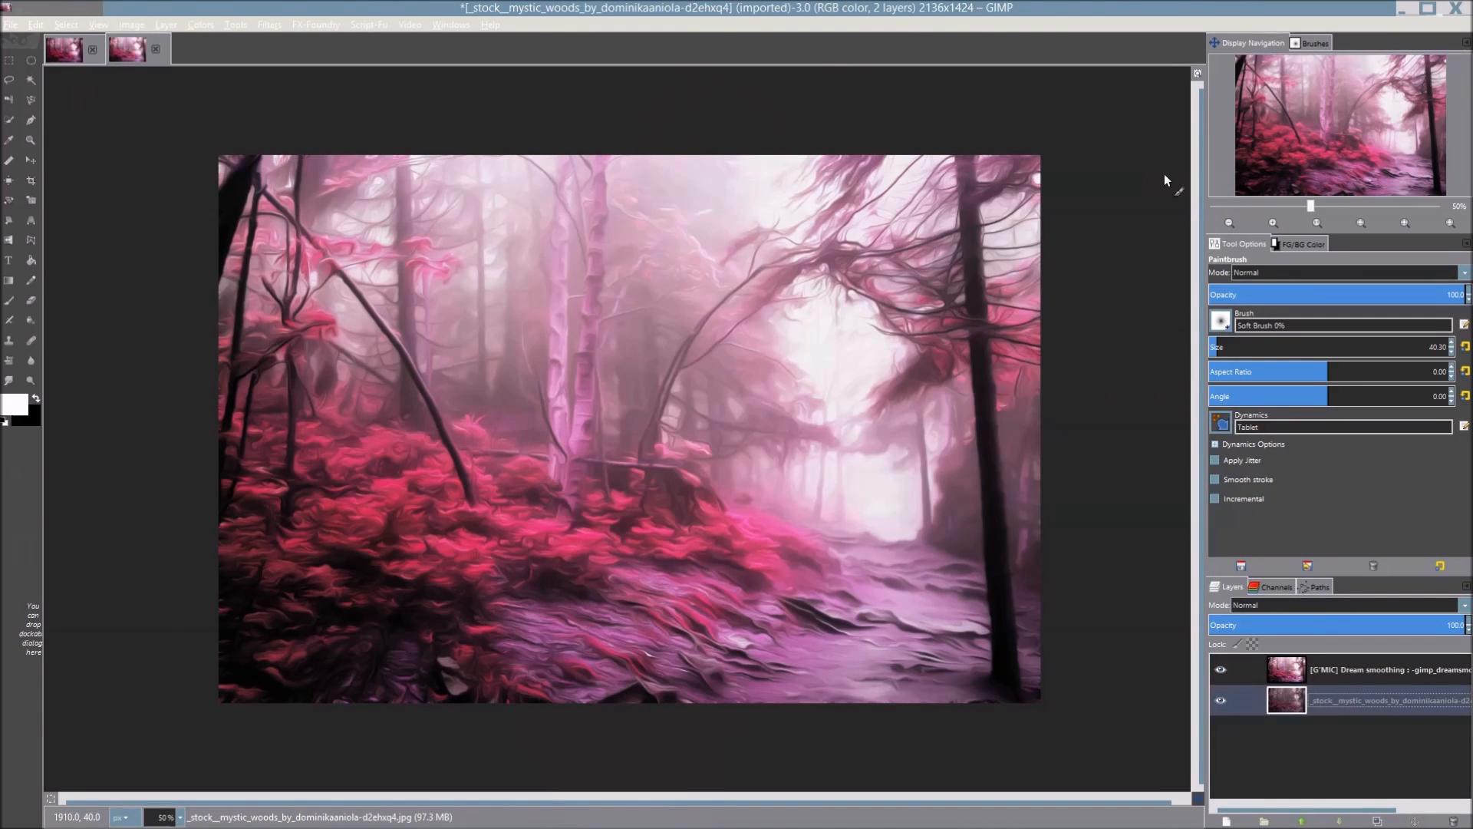
{"action": "mouse_move", "coordinate": [1139, 6]}
{"action": "left_click", "coordinate": [1231, 14]}
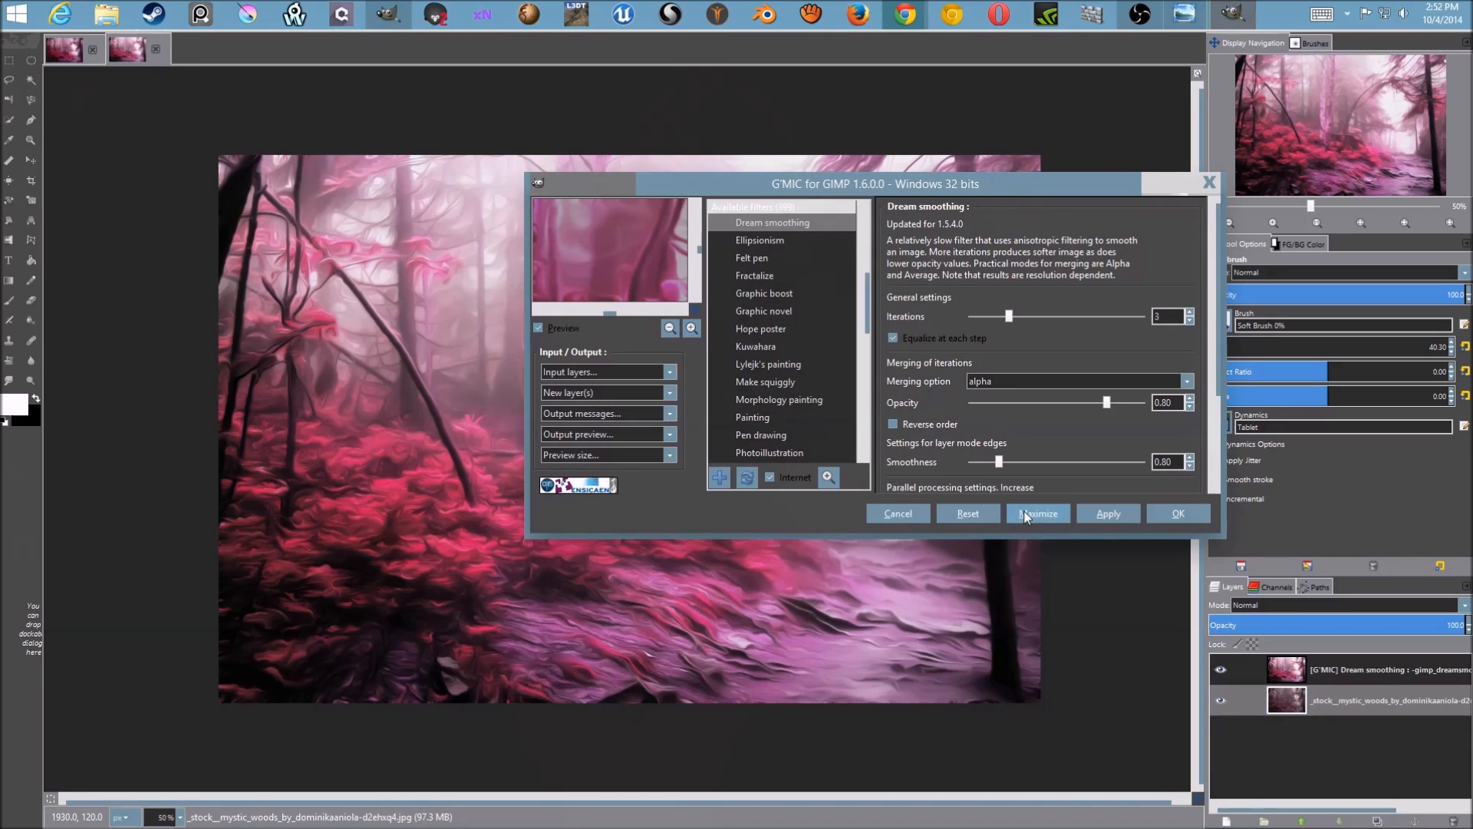
{"action": "left_click", "coordinate": [892, 514]}
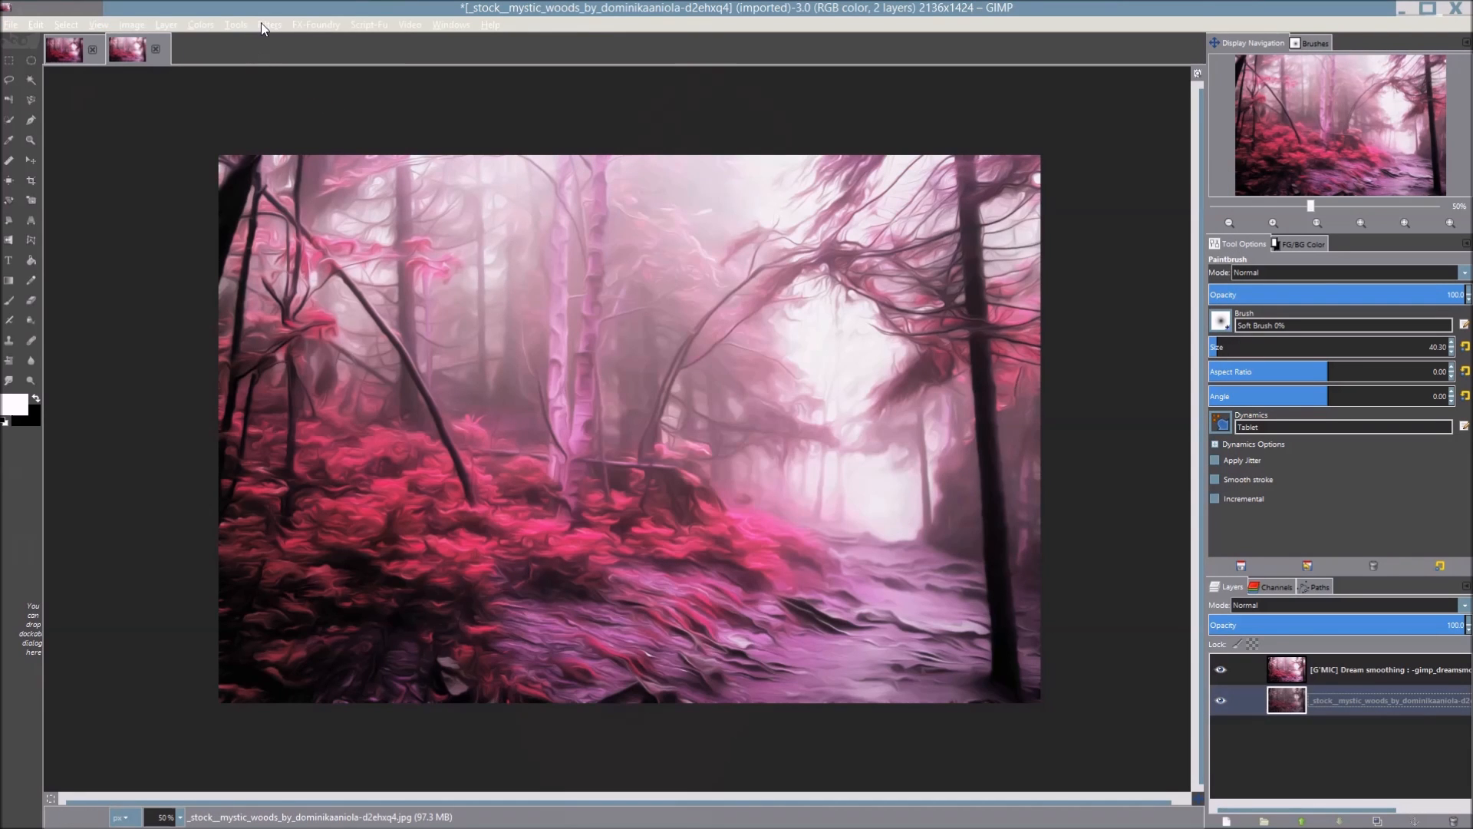
Hide the Dream smoothing layer and choose G'MIC's Ellipsionism filter for the original photo layer
{"action": "left_click", "coordinate": [1220, 669]}
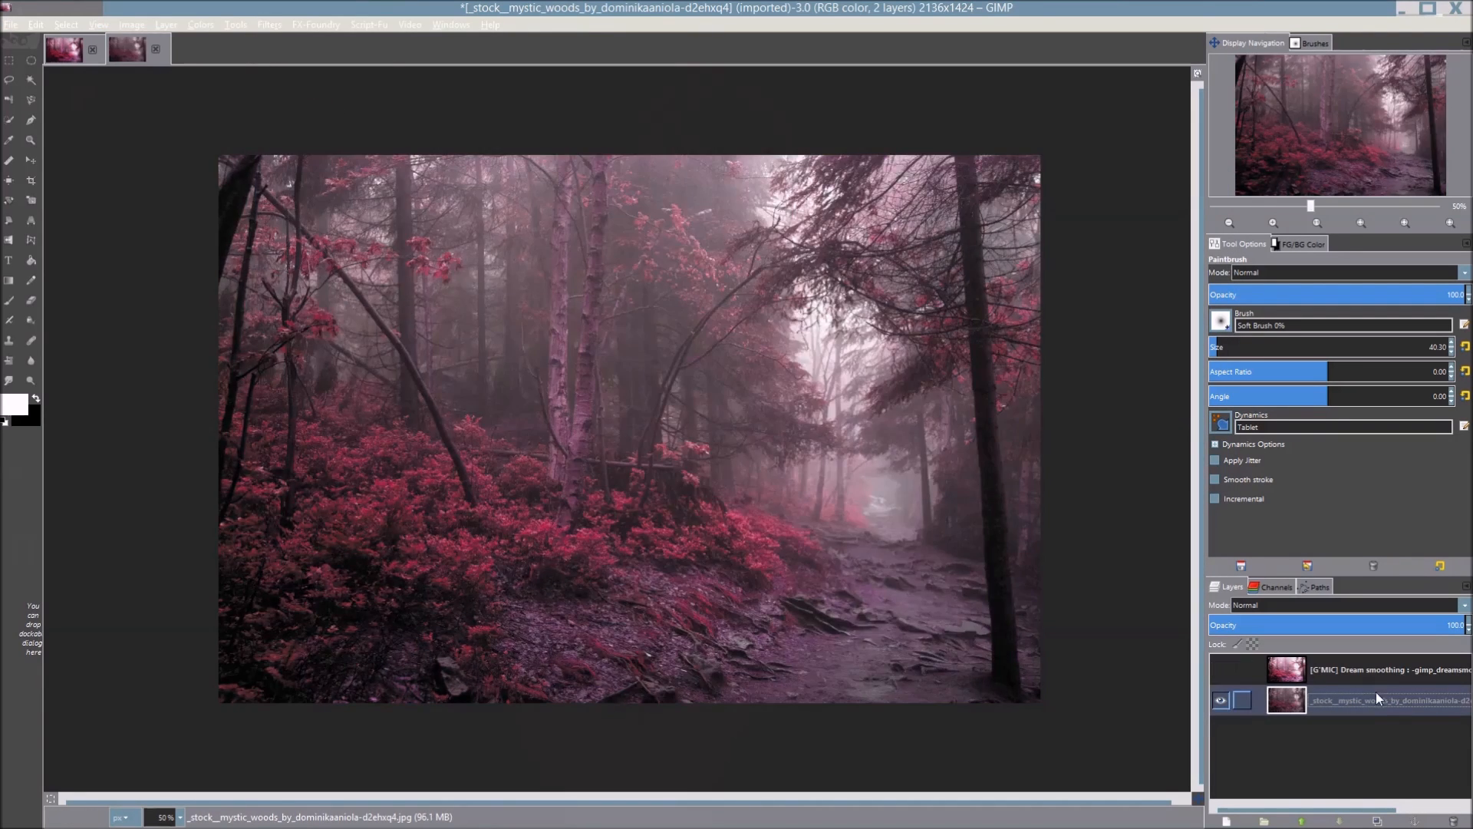
{"action": "left_click", "coordinate": [256, 21]}
{"action": "left_click", "coordinate": [324, 615]}
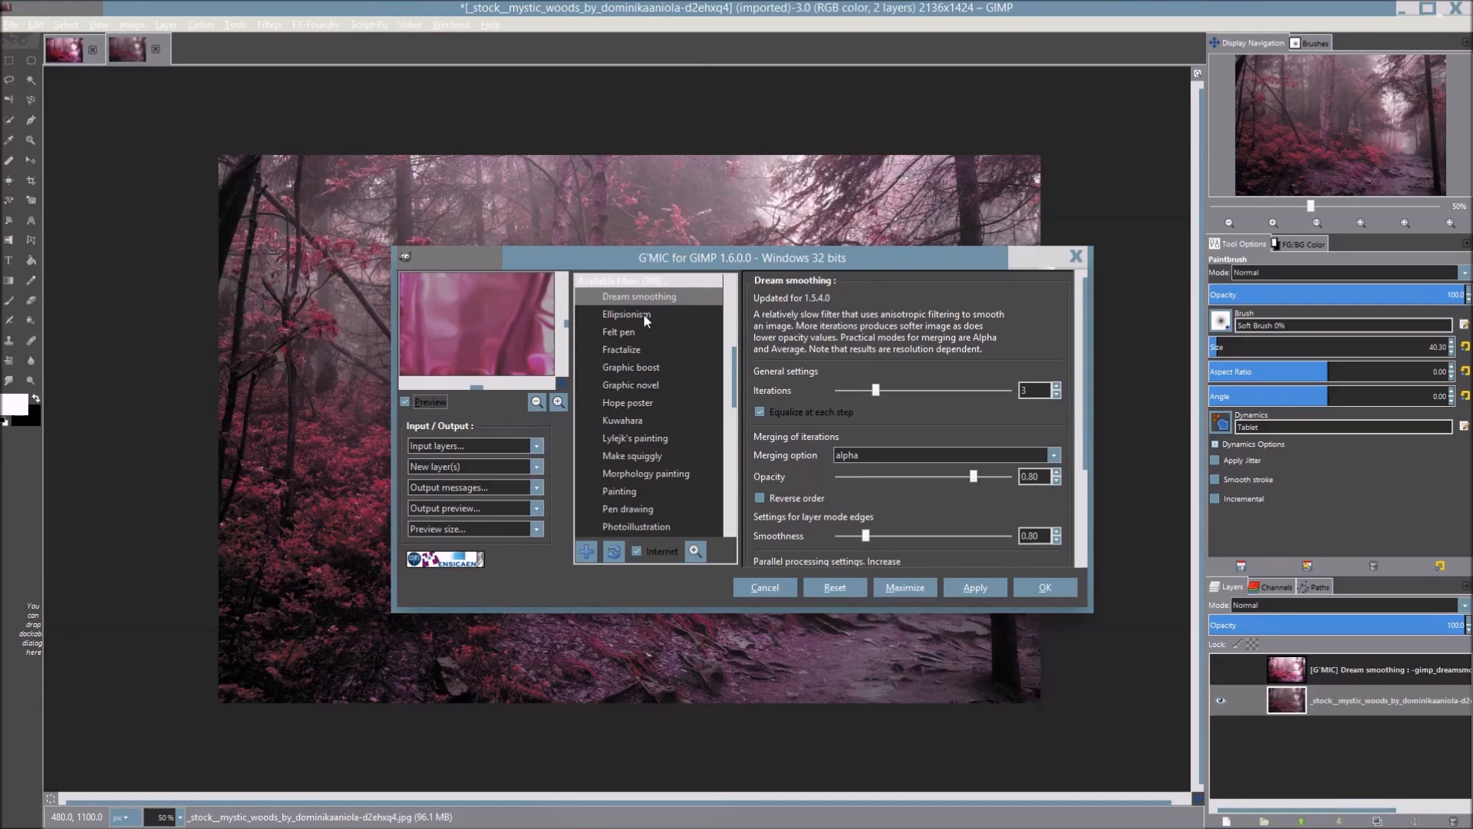
{"action": "left_click", "coordinate": [645, 316]}
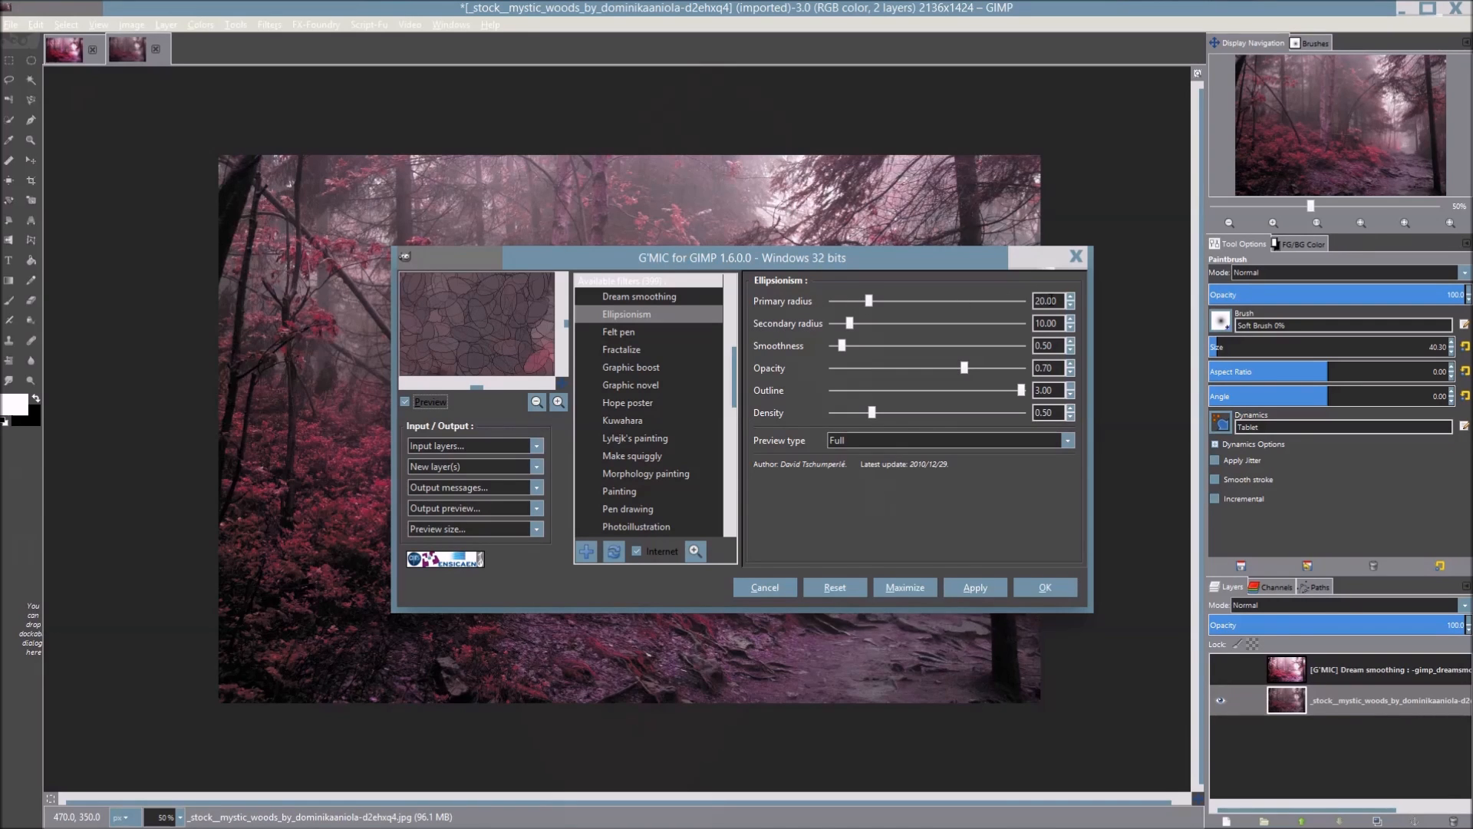
Set the Ellipsionism primary radius to 9 and the secondary radius to 5.5
{"action": "left_click_drag", "start_coordinate": [1061, 301], "coordinate": [1013, 301]}
{"action": "type", "text": "9"}
{"action": "key", "text": "Return"}
{"action": "left_click_drag", "start_coordinate": [1060, 323], "coordinate": [1029, 330]}
{"action": "type", "text": "5.5"}
{"action": "key", "text": "Return"}
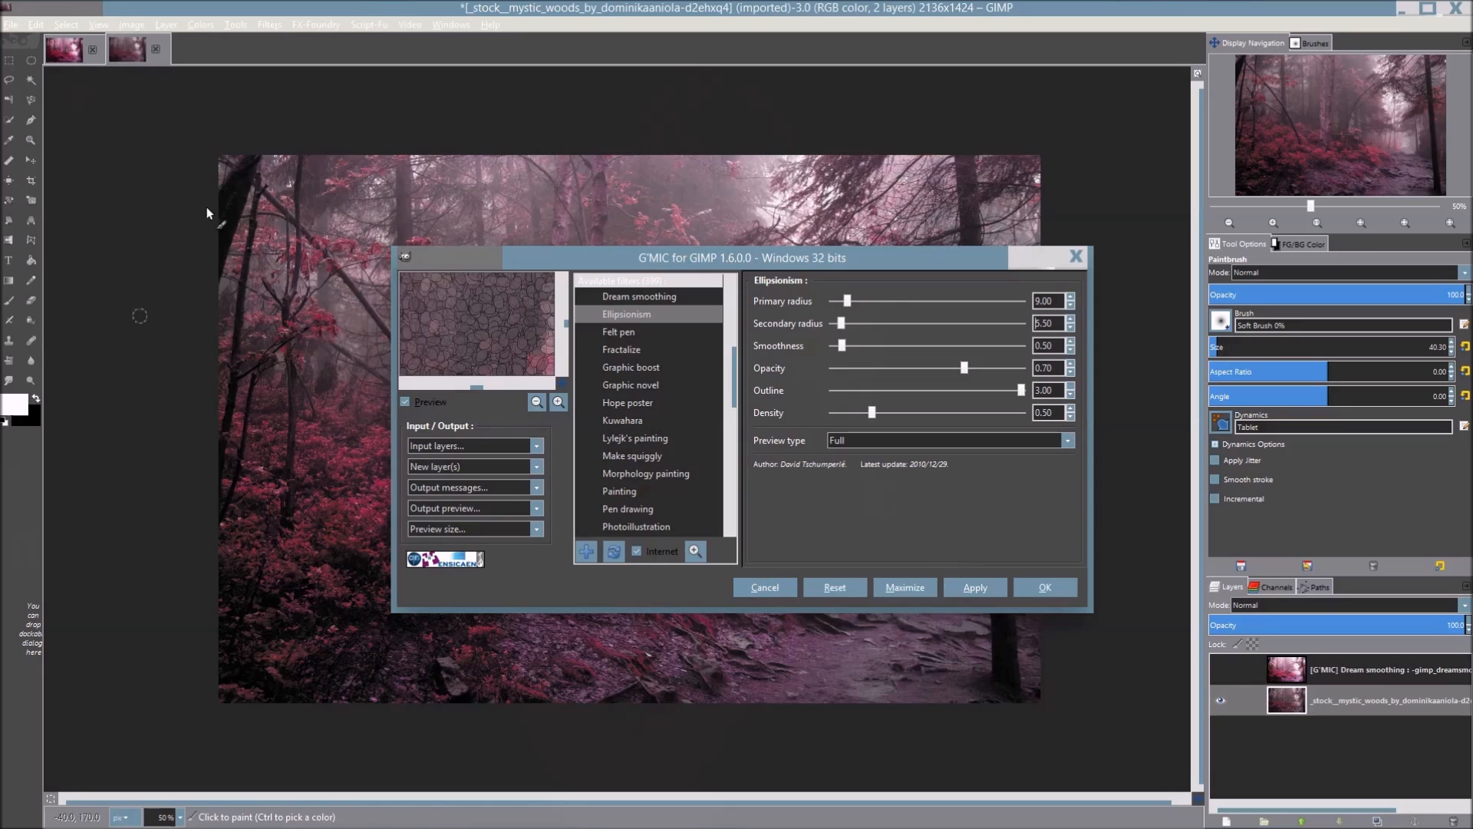
Add a transparent 2136 × 1424 px layer above the Dream smoothing layer and make black the foreground colour
{"action": "left_click", "coordinate": [1320, 671]}
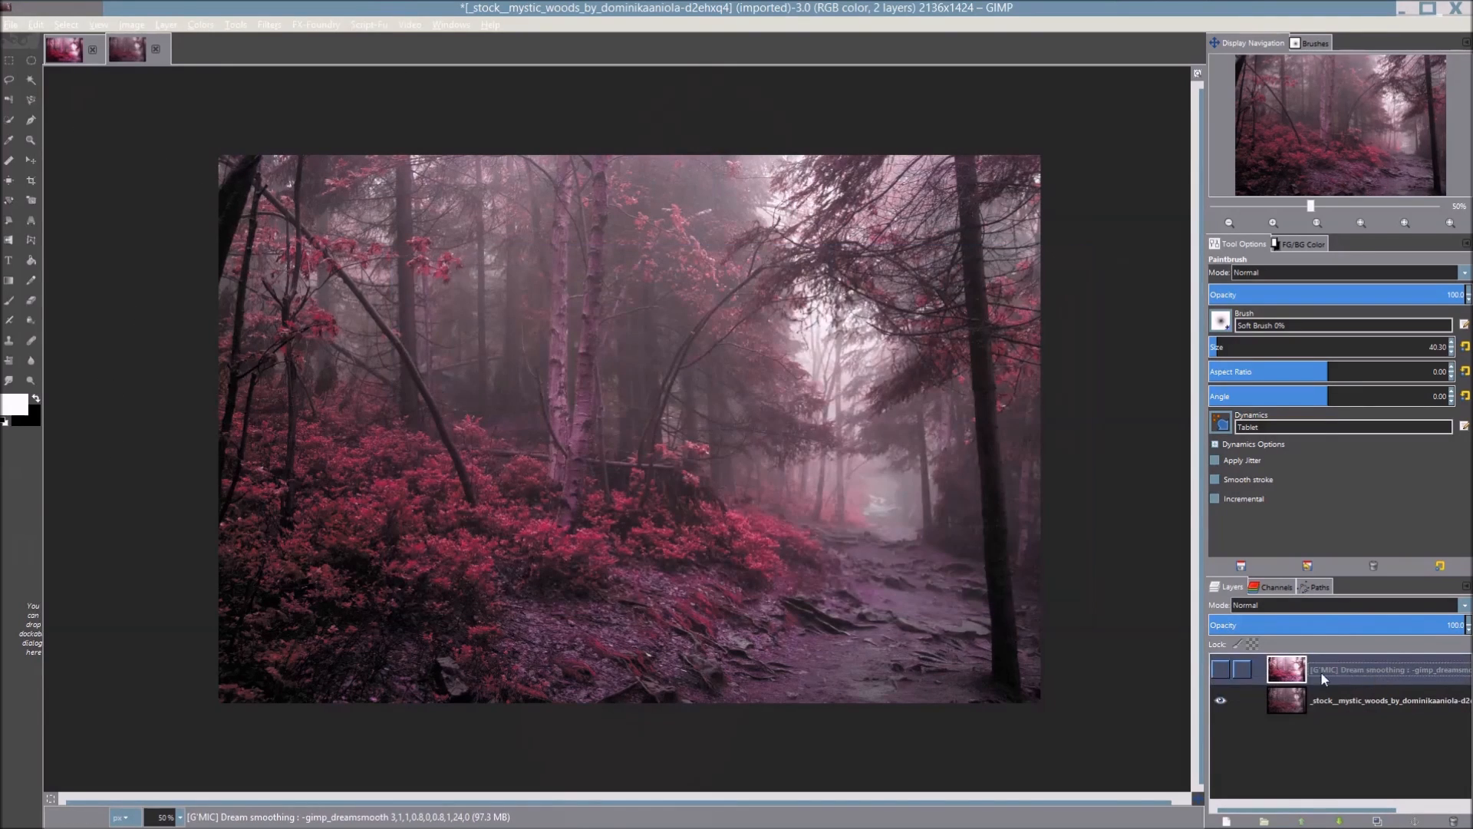
{"action": "left_click", "coordinate": [1236, 822]}
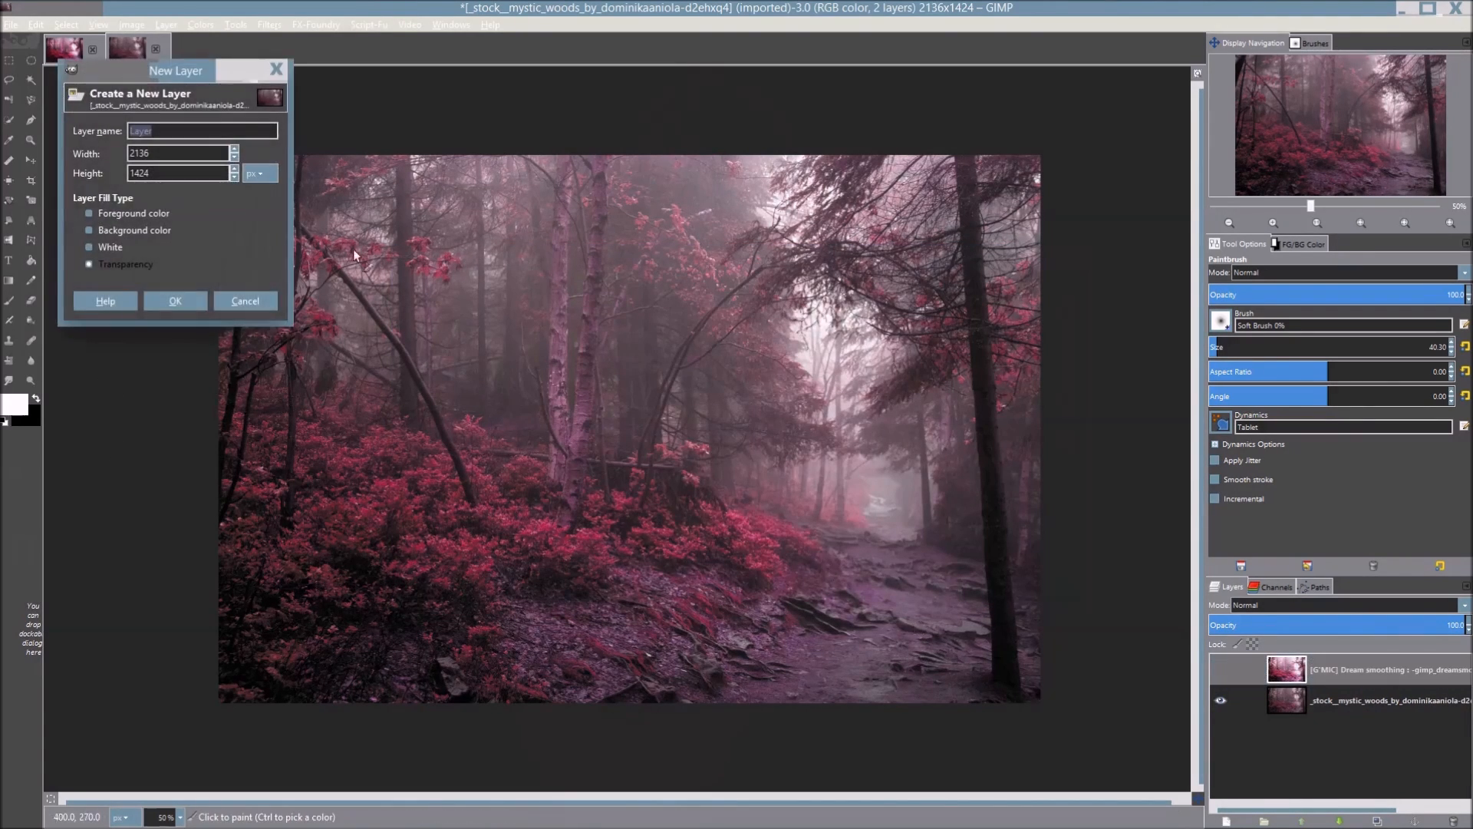
{"action": "left_click", "coordinate": [170, 300]}
{"action": "left_click", "coordinate": [35, 396]}
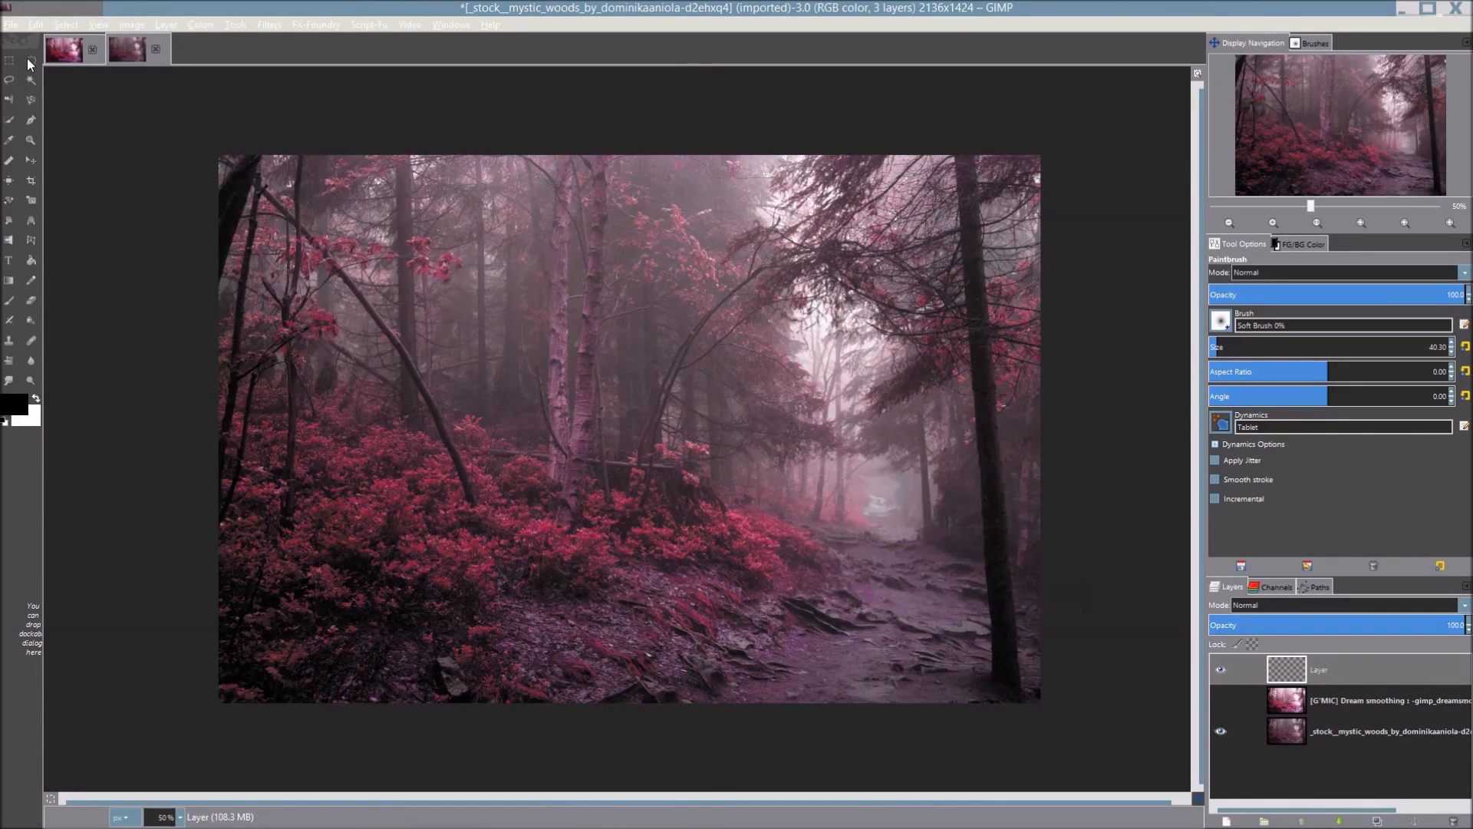
Paint a black explanatory sketch on the new layer: a circle labelled T, B, R and L with vertical and horizontal radius arrows
{"action": "mouse_move", "coordinate": [506, 298]}
{"action": "left_mouse_down"}
{"action": "mouse_move", "coordinate": [442, 488]}
{"action": "mouse_move", "coordinate": [491, 296]}
{"action": "left_mouse_up"}
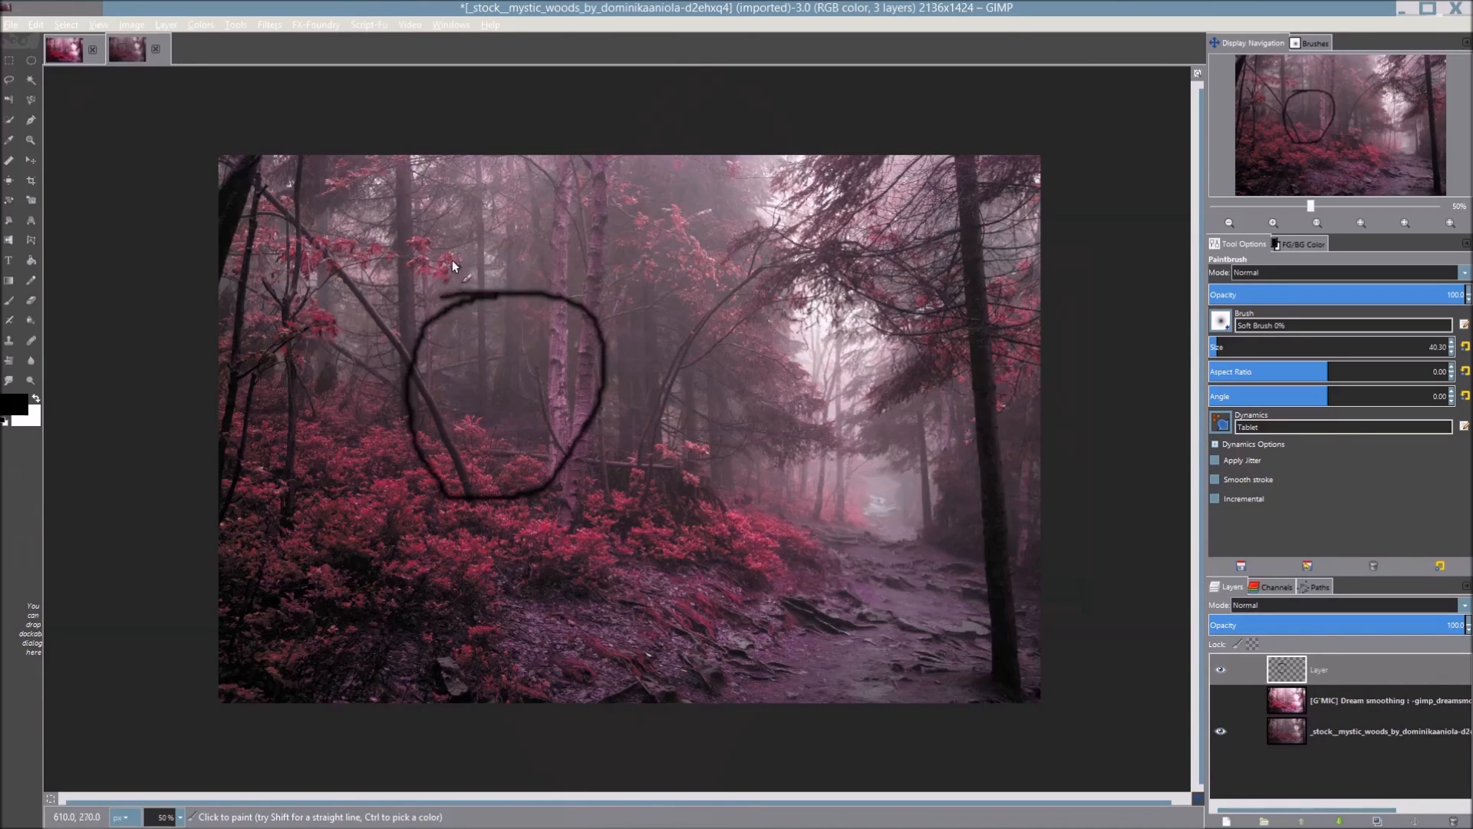
{"action": "left_click_drag", "start_coordinate": [429, 225], "coordinate": [659, 207]}
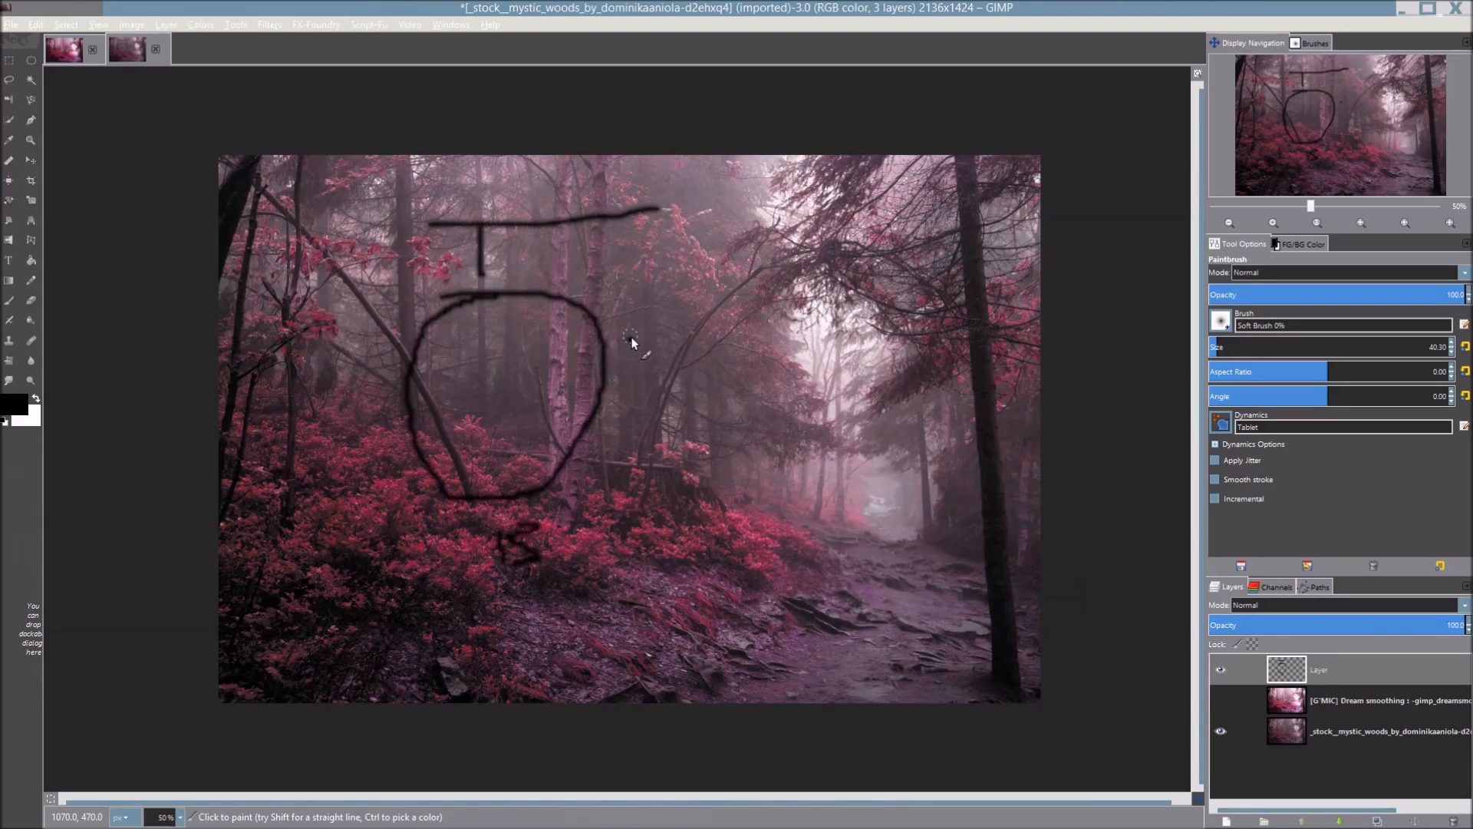
{"action": "mouse_move", "coordinate": [631, 341]}
{"action": "left_mouse_down"}
{"action": "mouse_move", "coordinate": [642, 441]}
{"action": "mouse_move", "coordinate": [636, 336]}
{"action": "mouse_move", "coordinate": [606, 388]}
{"action": "mouse_move", "coordinate": [731, 430]}
{"action": "left_mouse_up"}
{"action": "left_click_drag", "start_coordinate": [285, 338], "coordinate": [356, 439]}
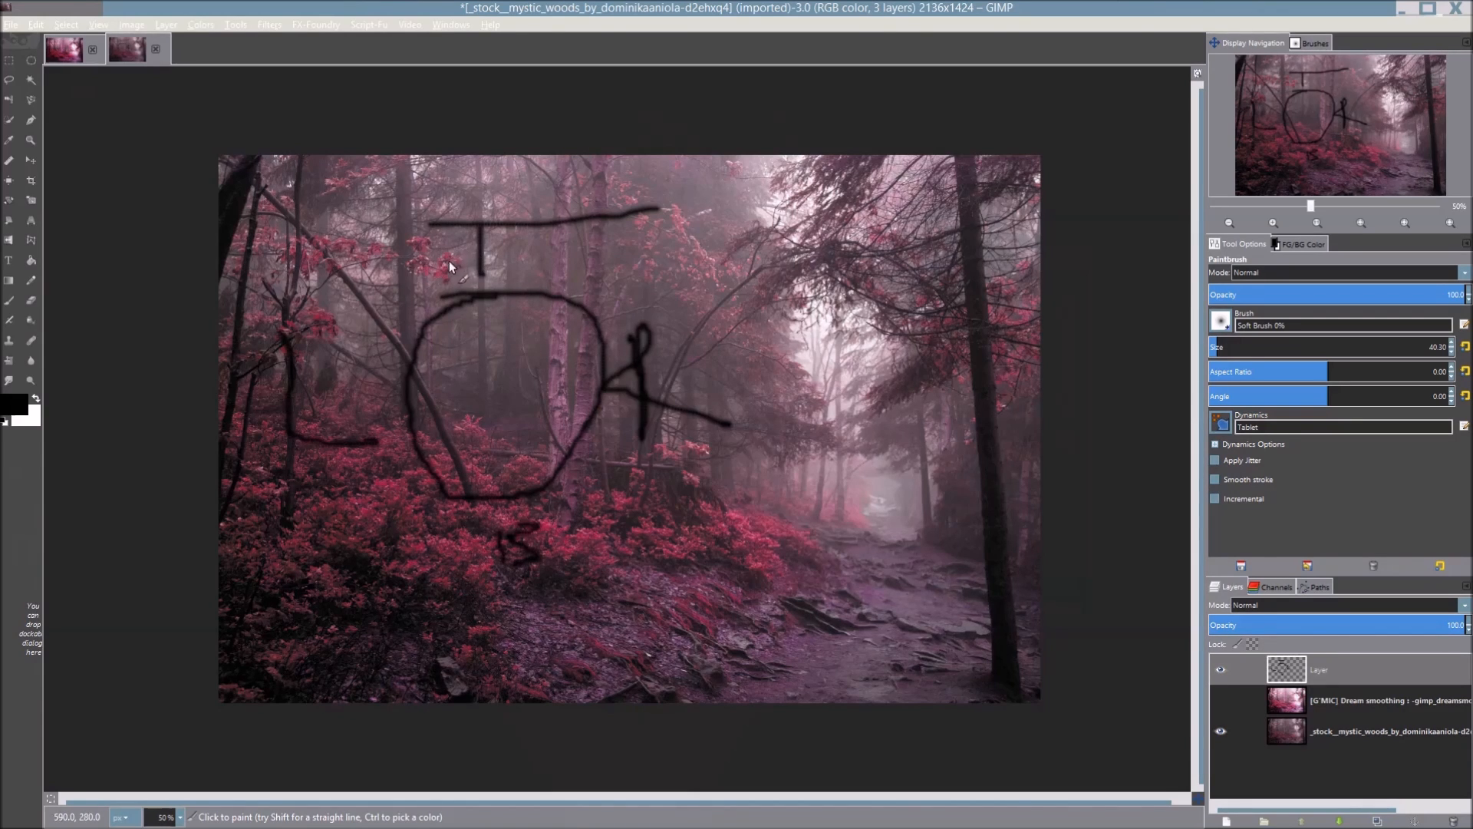
{"action": "left_click_drag", "start_coordinate": [522, 259], "coordinate": [535, 444]}
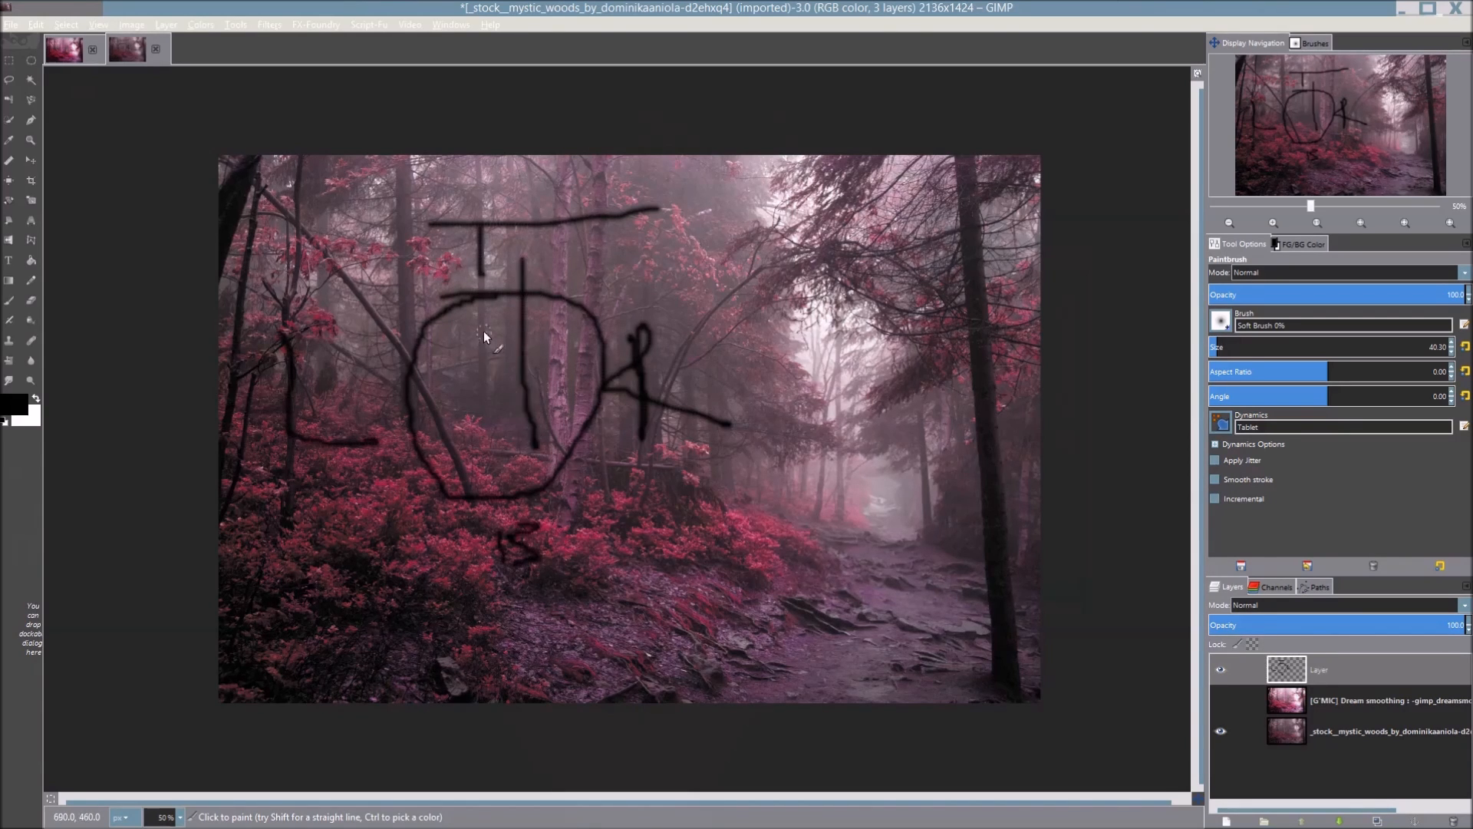
{"action": "mouse_move", "coordinate": [493, 269]}
{"action": "left_mouse_down"}
{"action": "mouse_move", "coordinate": [536, 261]}
{"action": "mouse_move", "coordinate": [556, 310]}
{"action": "left_mouse_up"}
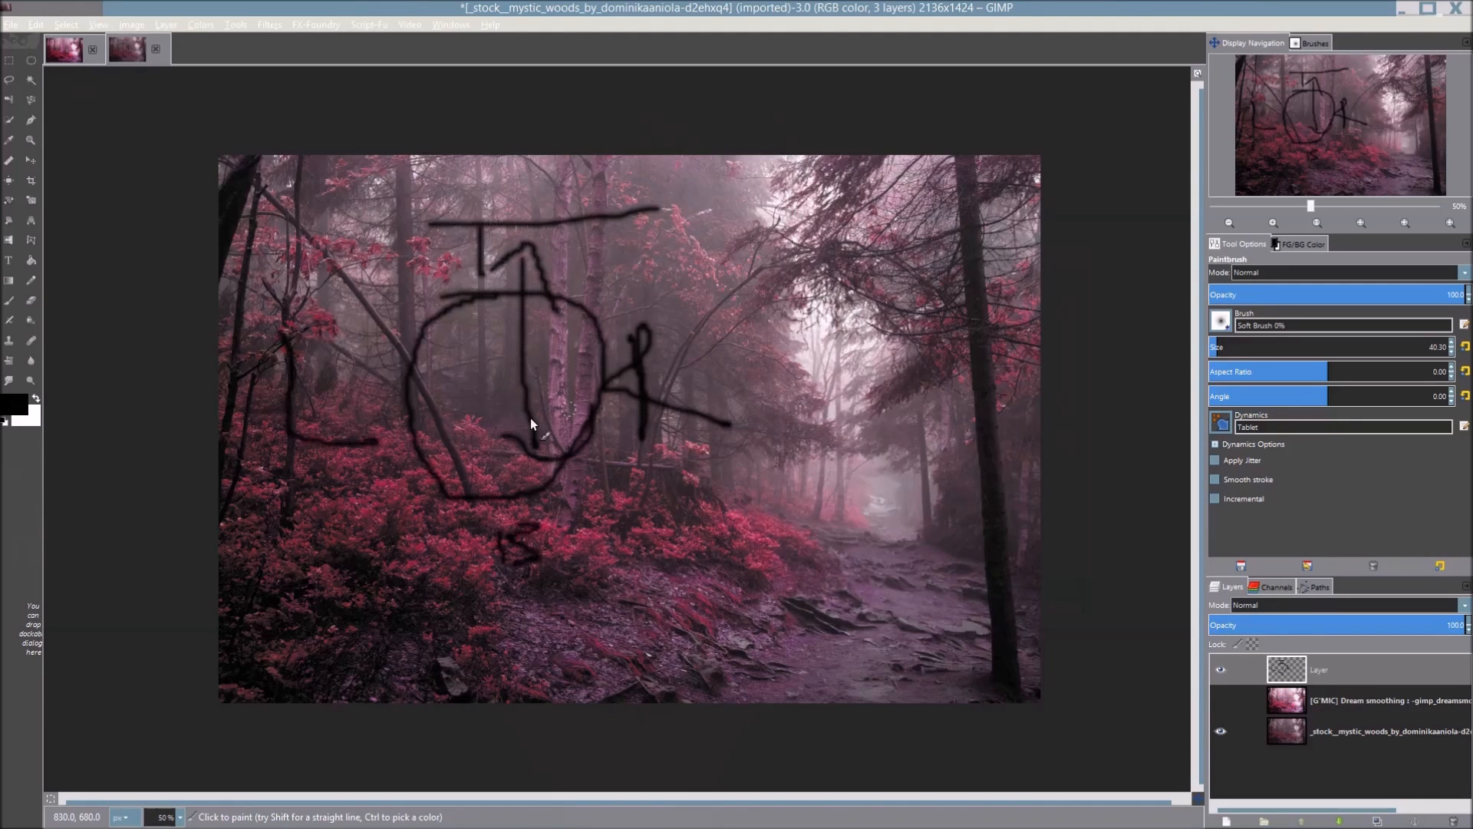
{"action": "left_click_drag", "start_coordinate": [368, 370], "coordinate": [606, 371]}
{"action": "left_click_drag", "start_coordinate": [329, 373], "coordinate": [402, 393]}
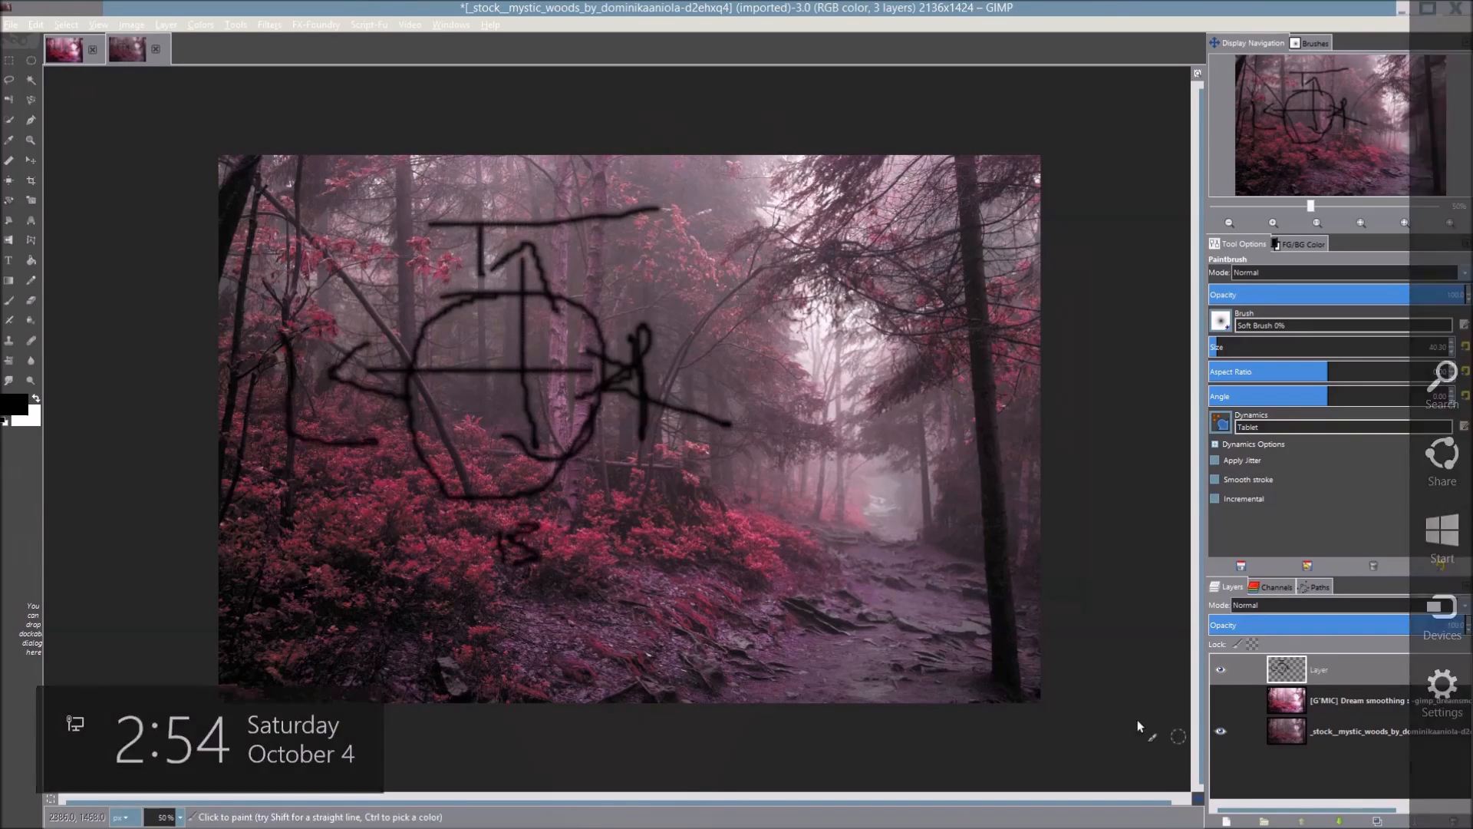
Delete the sketch layer and make the original photo layer active
{"action": "left_click", "coordinate": [1454, 822]}
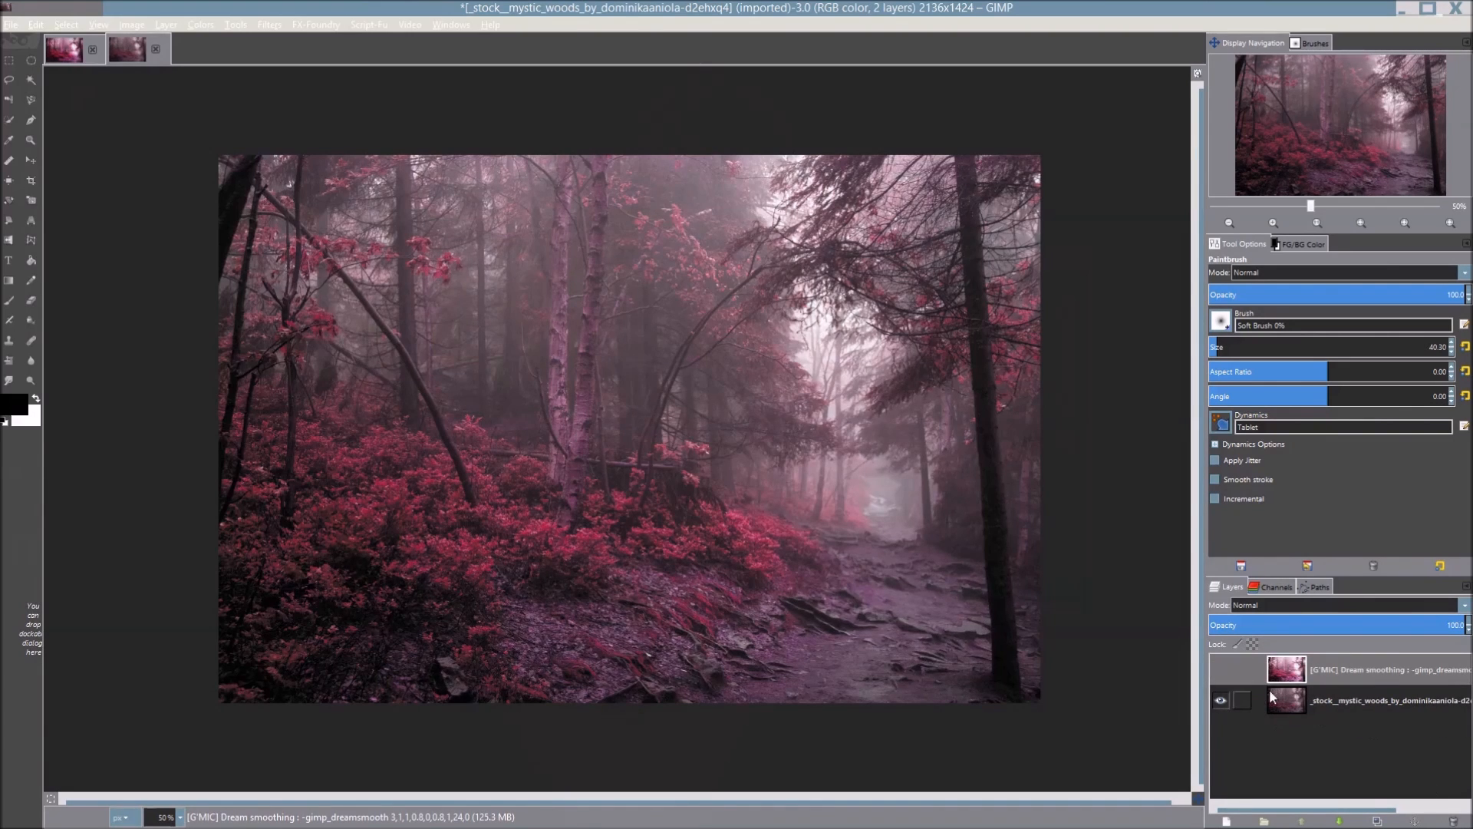
{"action": "left_click", "coordinate": [1358, 707]}
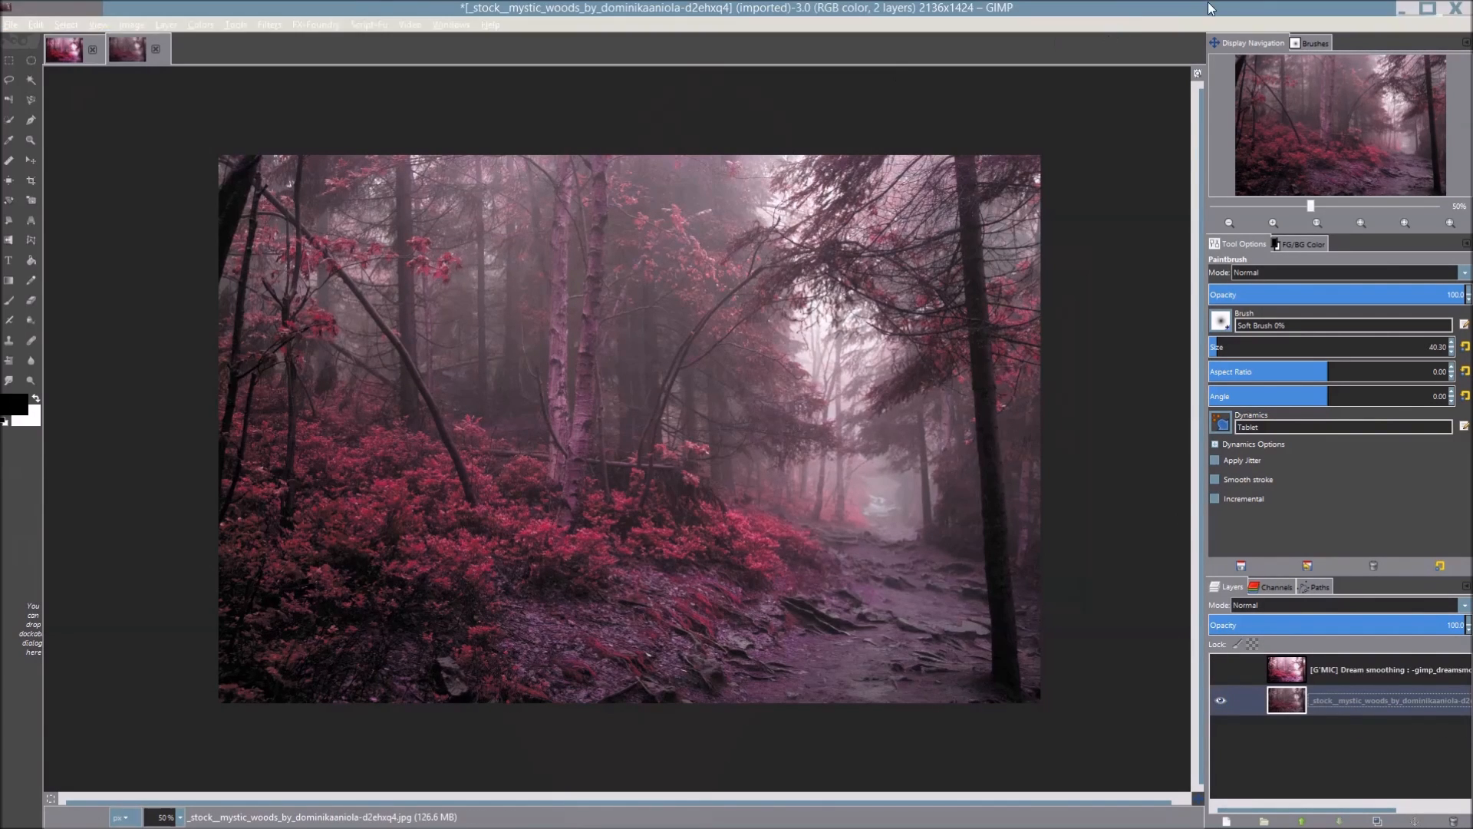
{"action": "left_click", "coordinate": [1243, 12]}
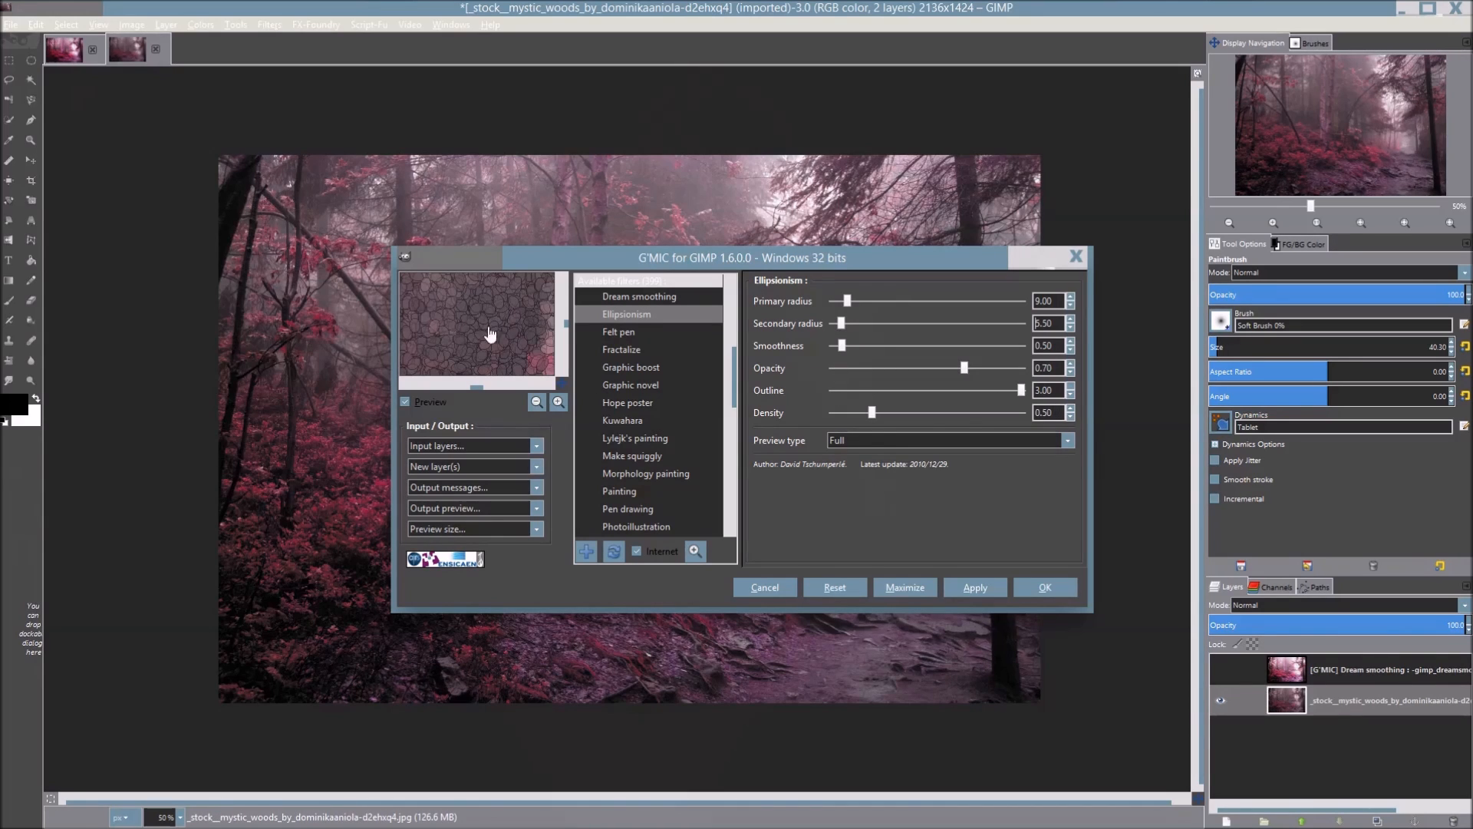
Preview the Ellipsionism filter with an outline of 1, and set the outline back to 3
{"action": "left_click", "coordinate": [1022, 389]}
{"action": "left_click", "coordinate": [1013, 387]}
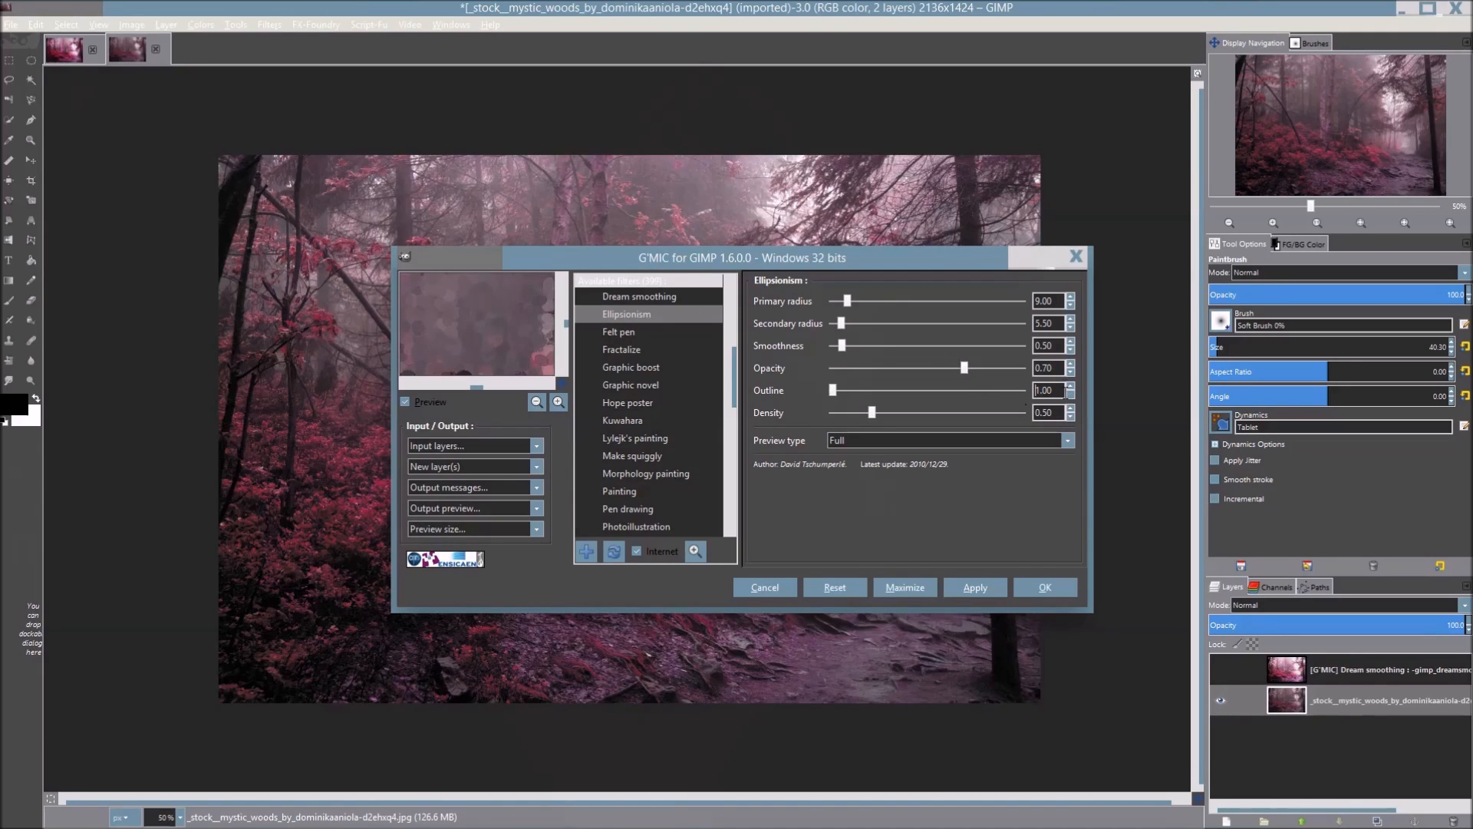
{"action": "left_click_drag", "start_coordinate": [1062, 389], "coordinate": [924, 404]}
{"action": "type", "text": "3"}
{"action": "key", "text": "Return"}
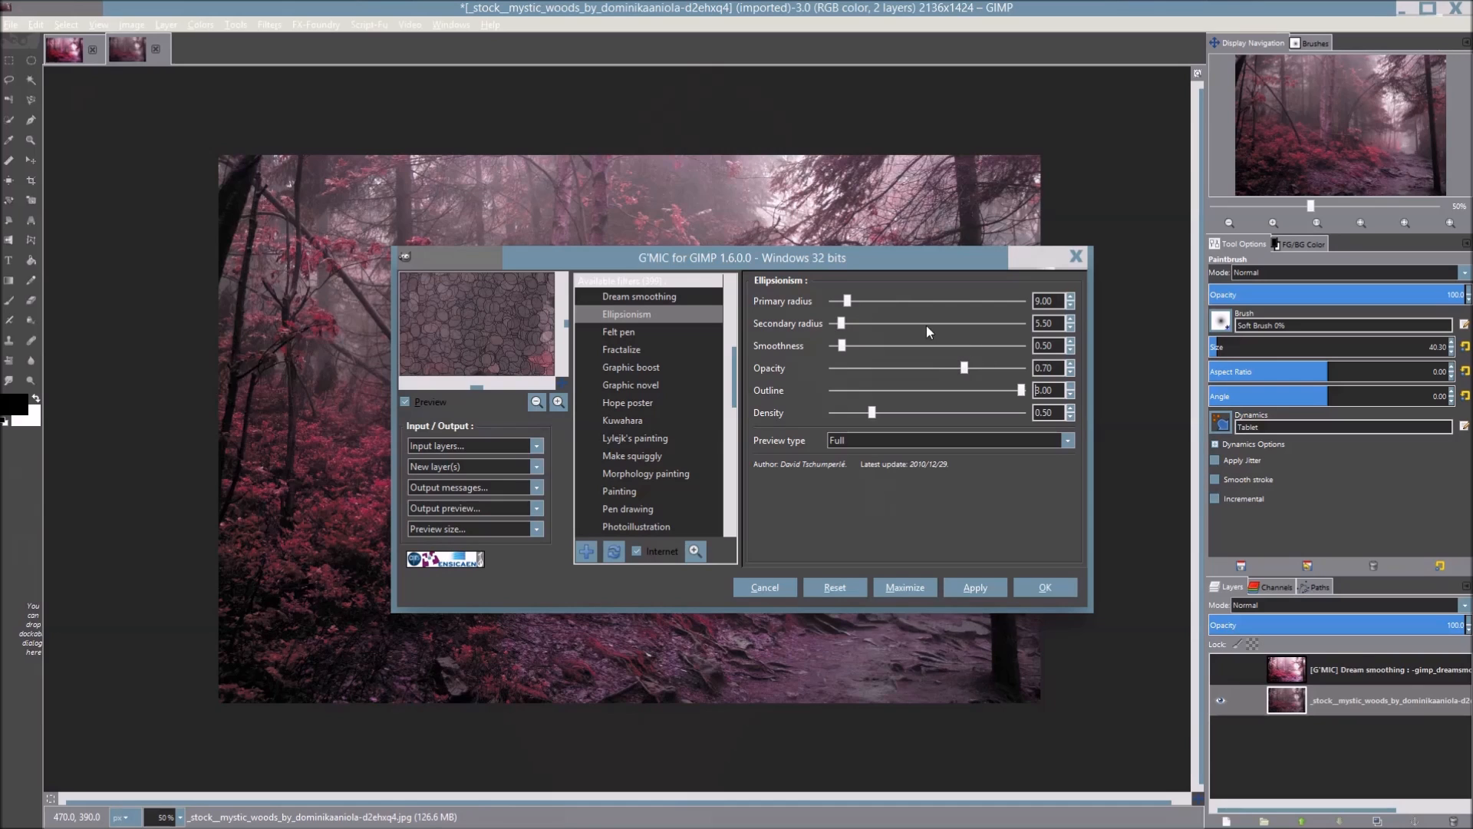
Preview the Ellipsionism filter with a primary radius of 5.5, and set the primary radius back to 9
{"action": "left_click_drag", "start_coordinate": [808, 264], "coordinate": [779, 233]}
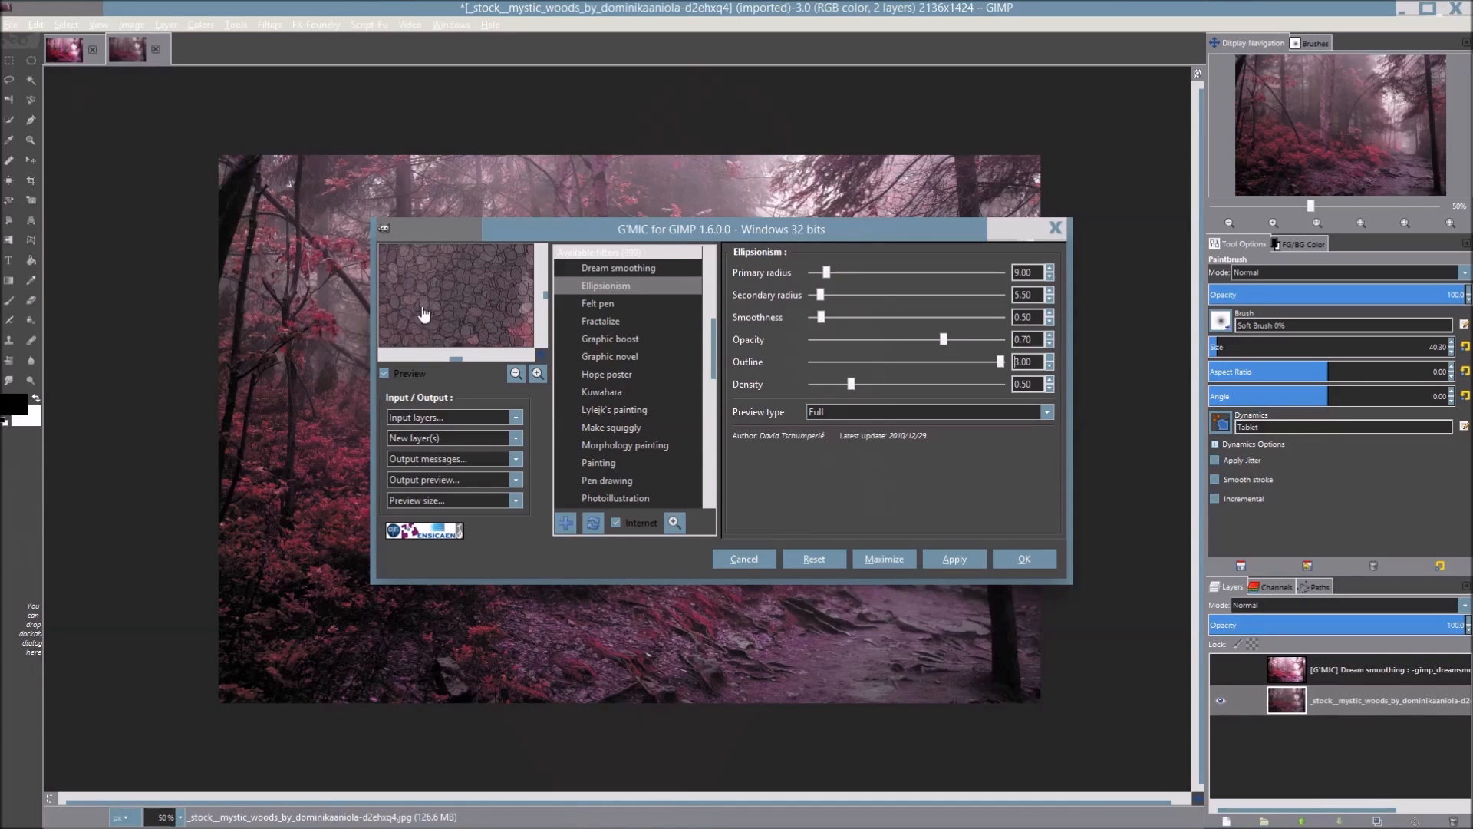
{"action": "left_click_drag", "start_coordinate": [1032, 272], "coordinate": [1001, 268]}
{"action": "type", "text": "5.5"}
{"action": "left_click", "coordinate": [1036, 272]}
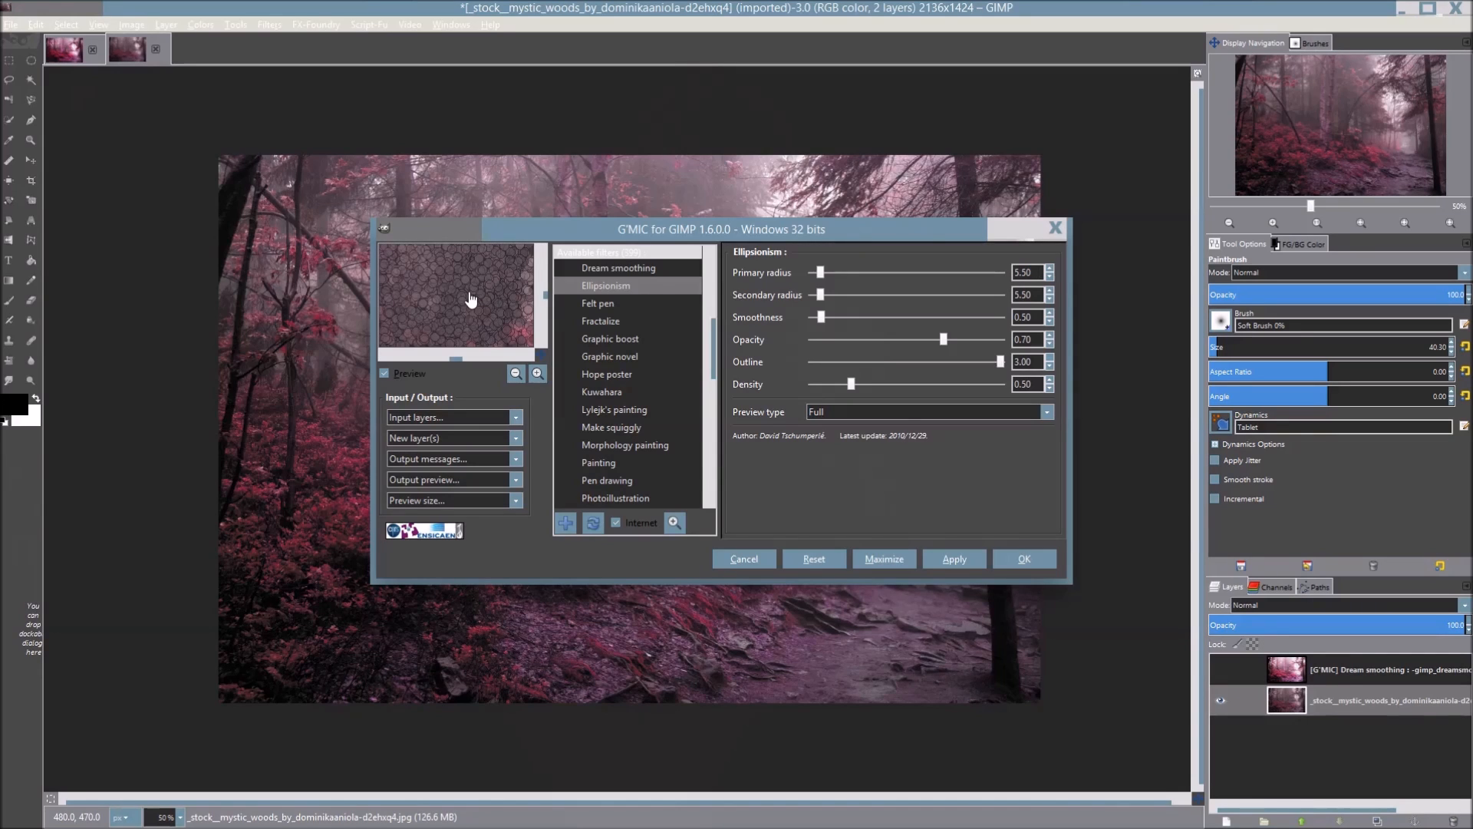
{"action": "left_click_drag", "start_coordinate": [1040, 272], "coordinate": [1003, 264]}
{"action": "type", "text": "9"}
{"action": "key", "text": "Return"}
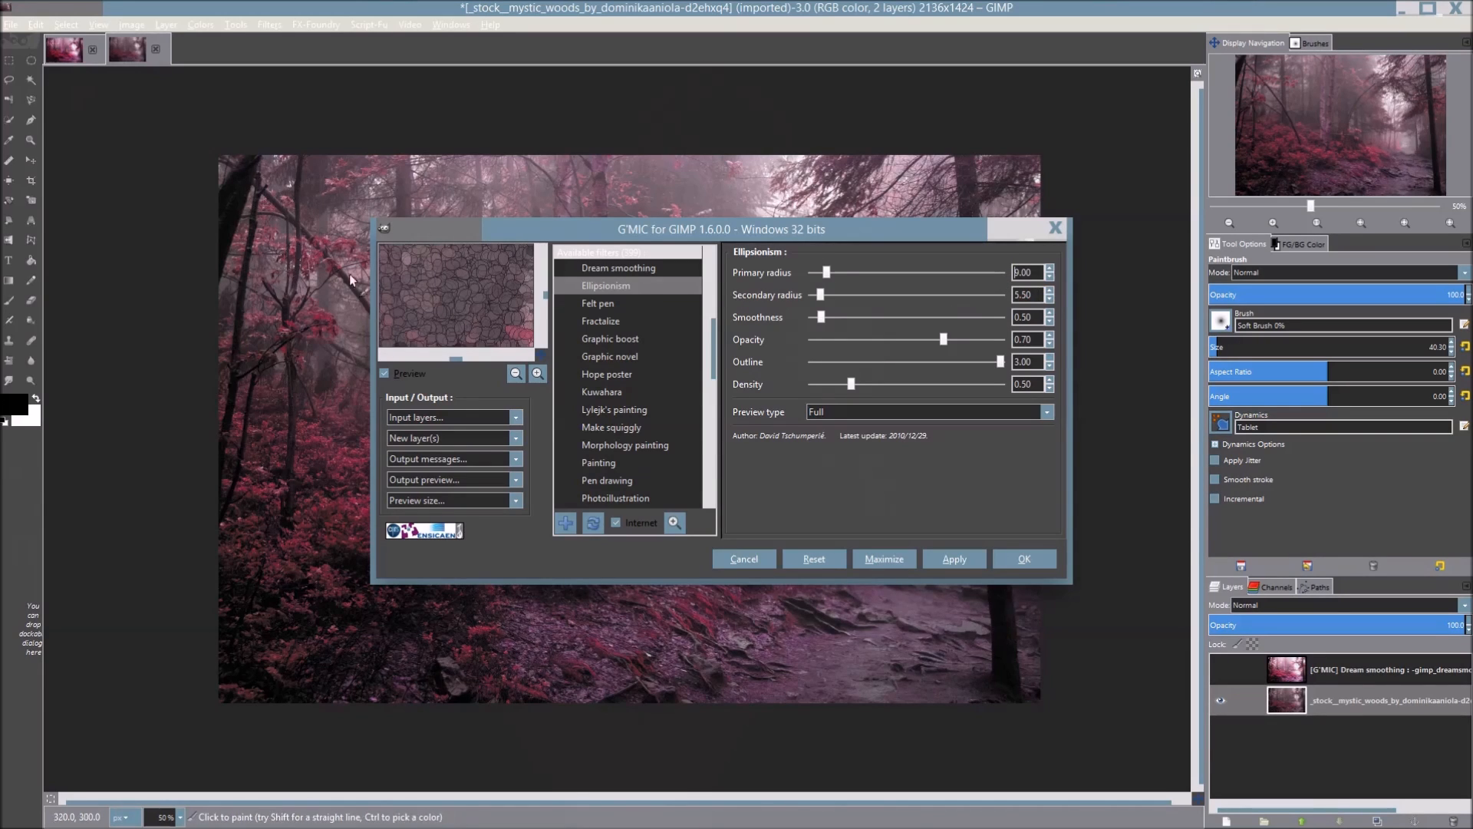
Keep the full preview type and apply the Ellipsionism filter to the original photo layer
{"action": "left_click", "coordinate": [1047, 413]}
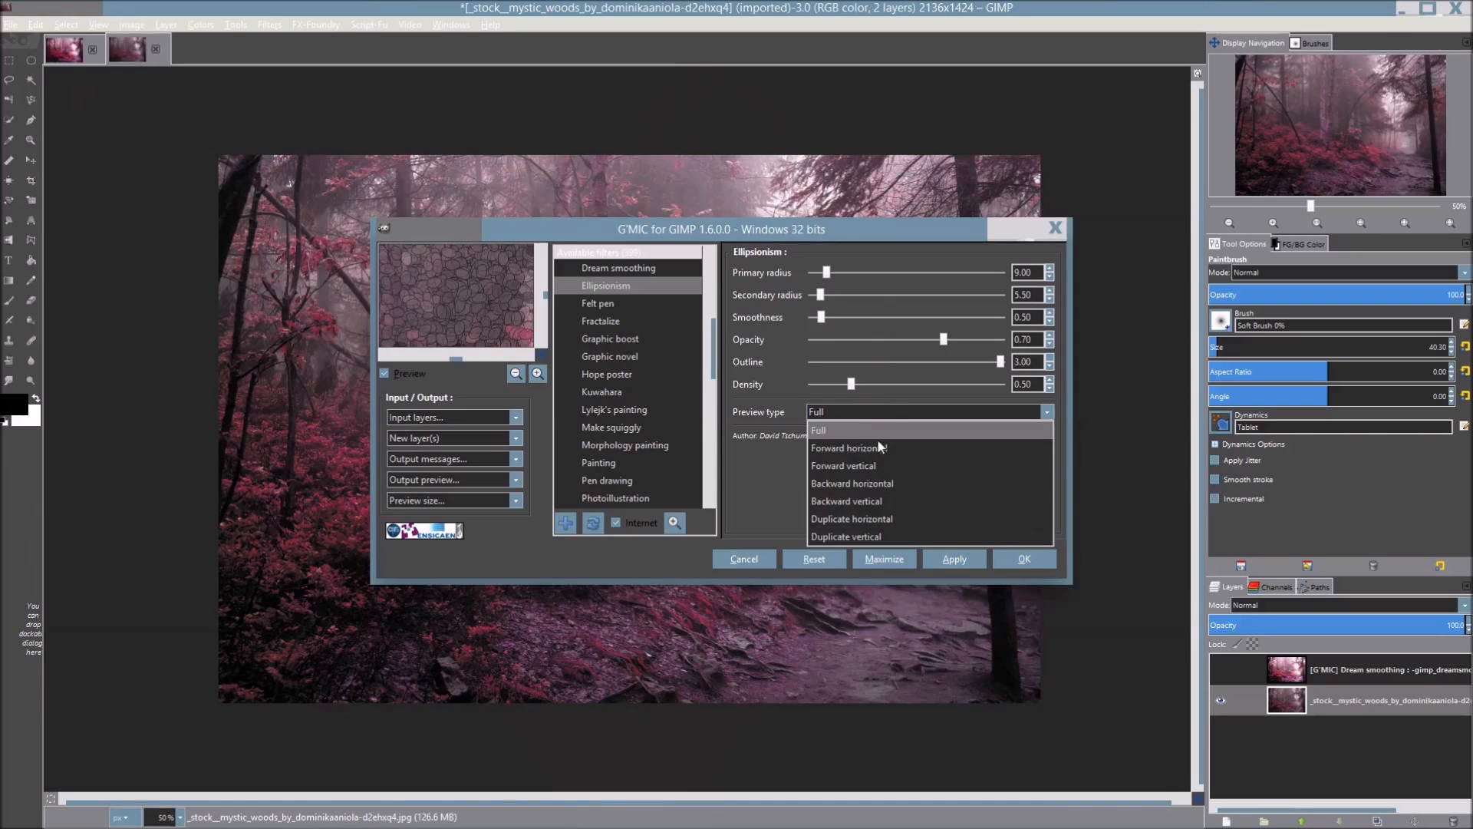
{"action": "left_click", "coordinate": [780, 395]}
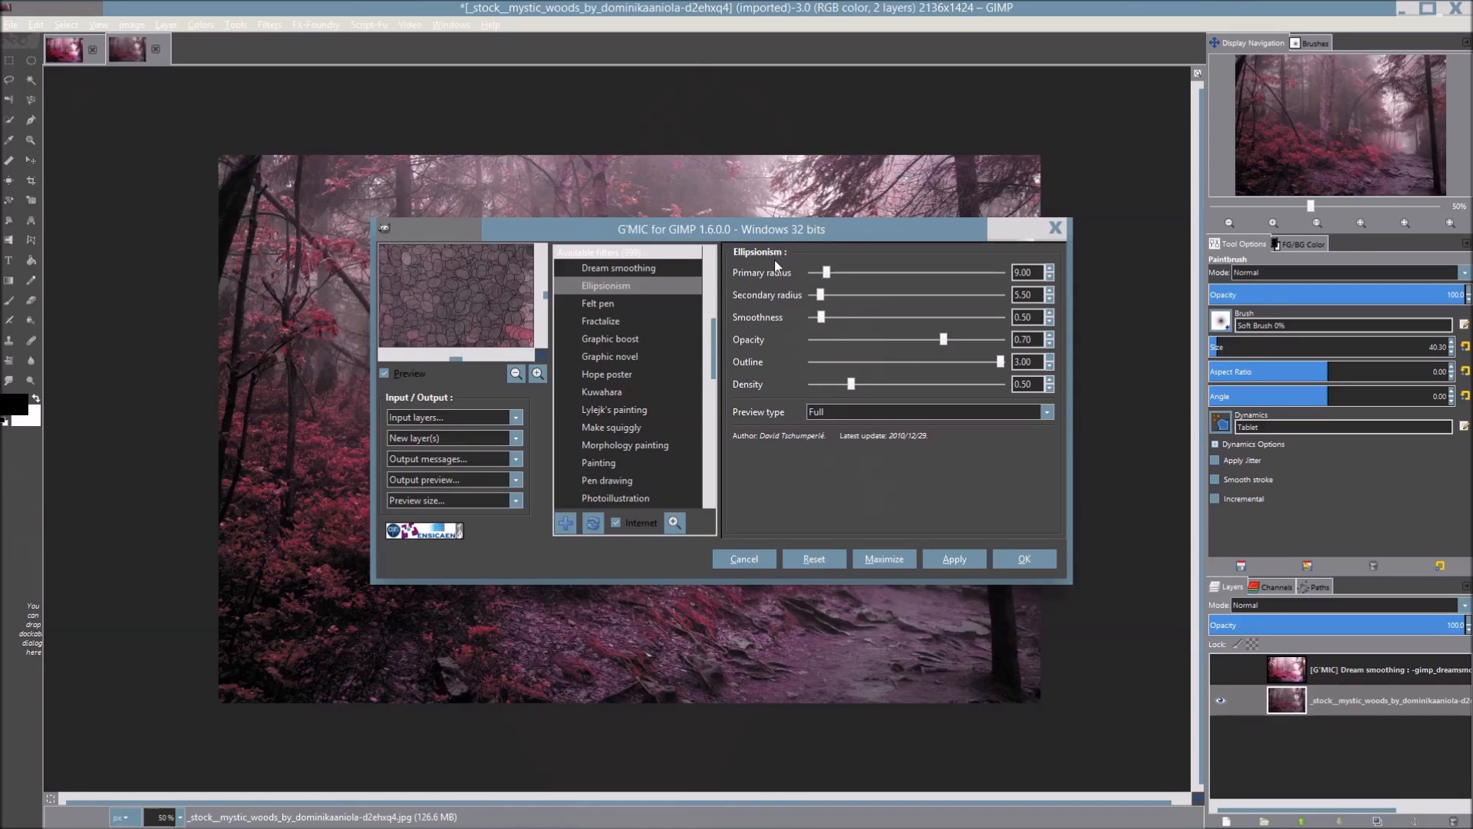
{"action": "left_click", "coordinate": [955, 559]}
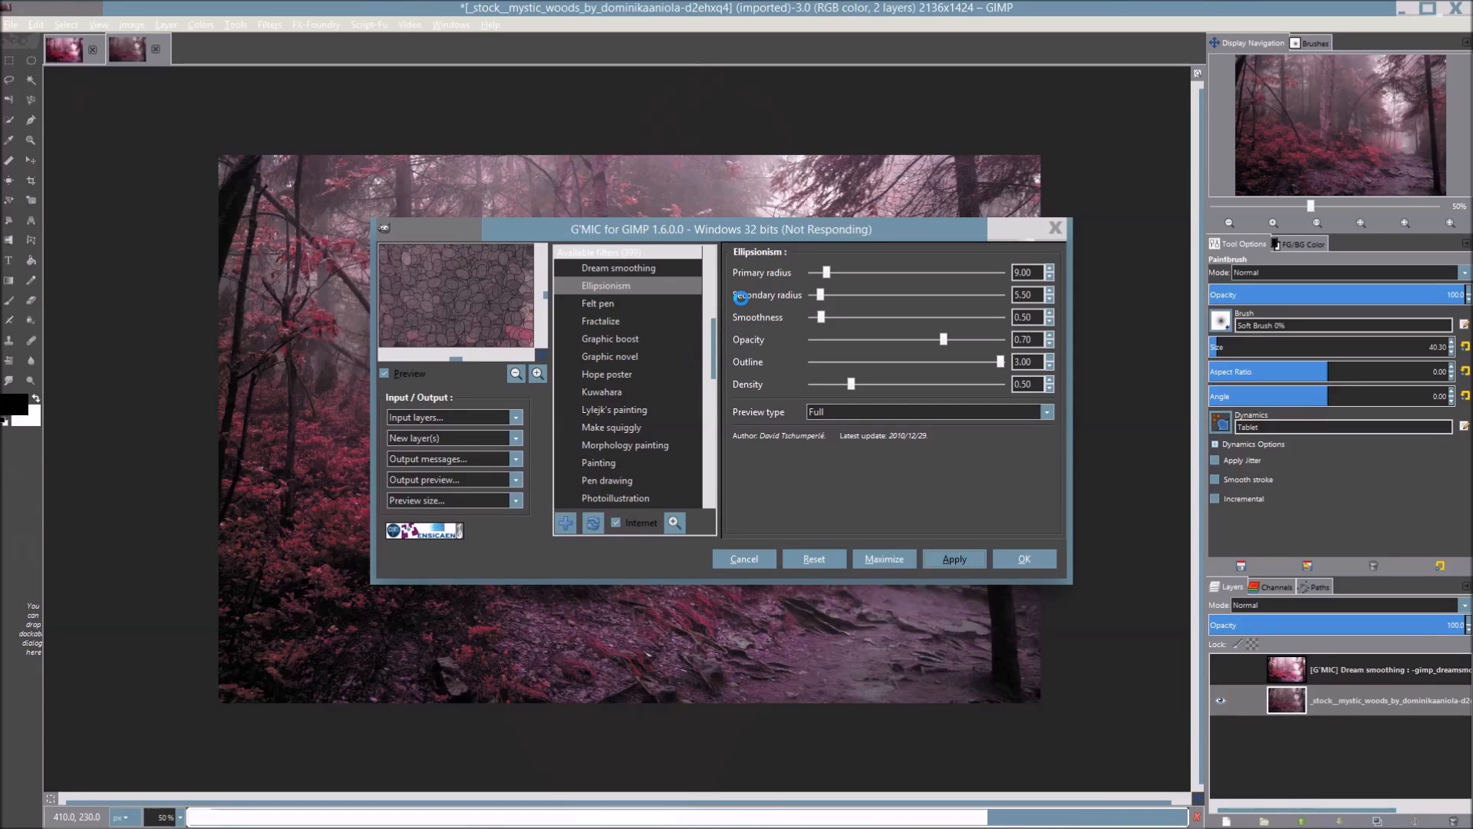
Switch to the finished six-layer mystic woods artwork and examine its painterly look
{"action": "left_click", "coordinate": [69, 53]}
{"action": "scroll", "coordinate": [657, 284], "scroll_direction": "down", "scroll_amount": 1}
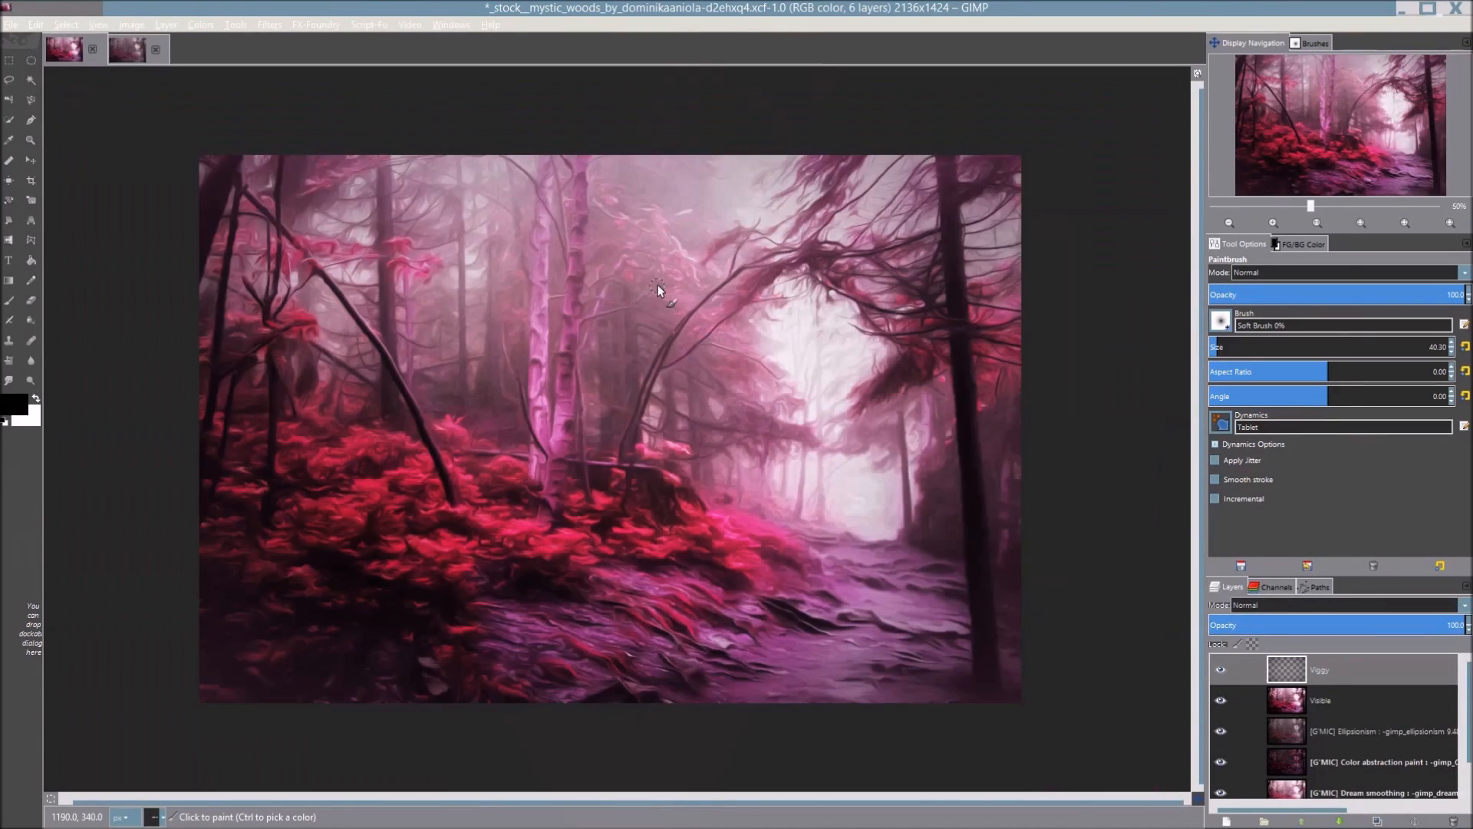
{"action": "scroll", "coordinate": [651, 291], "scroll_direction": "up", "scroll_amount": 1}
{"action": "scroll", "coordinate": [171, 145], "scroll_direction": "down", "scroll_amount": 1}
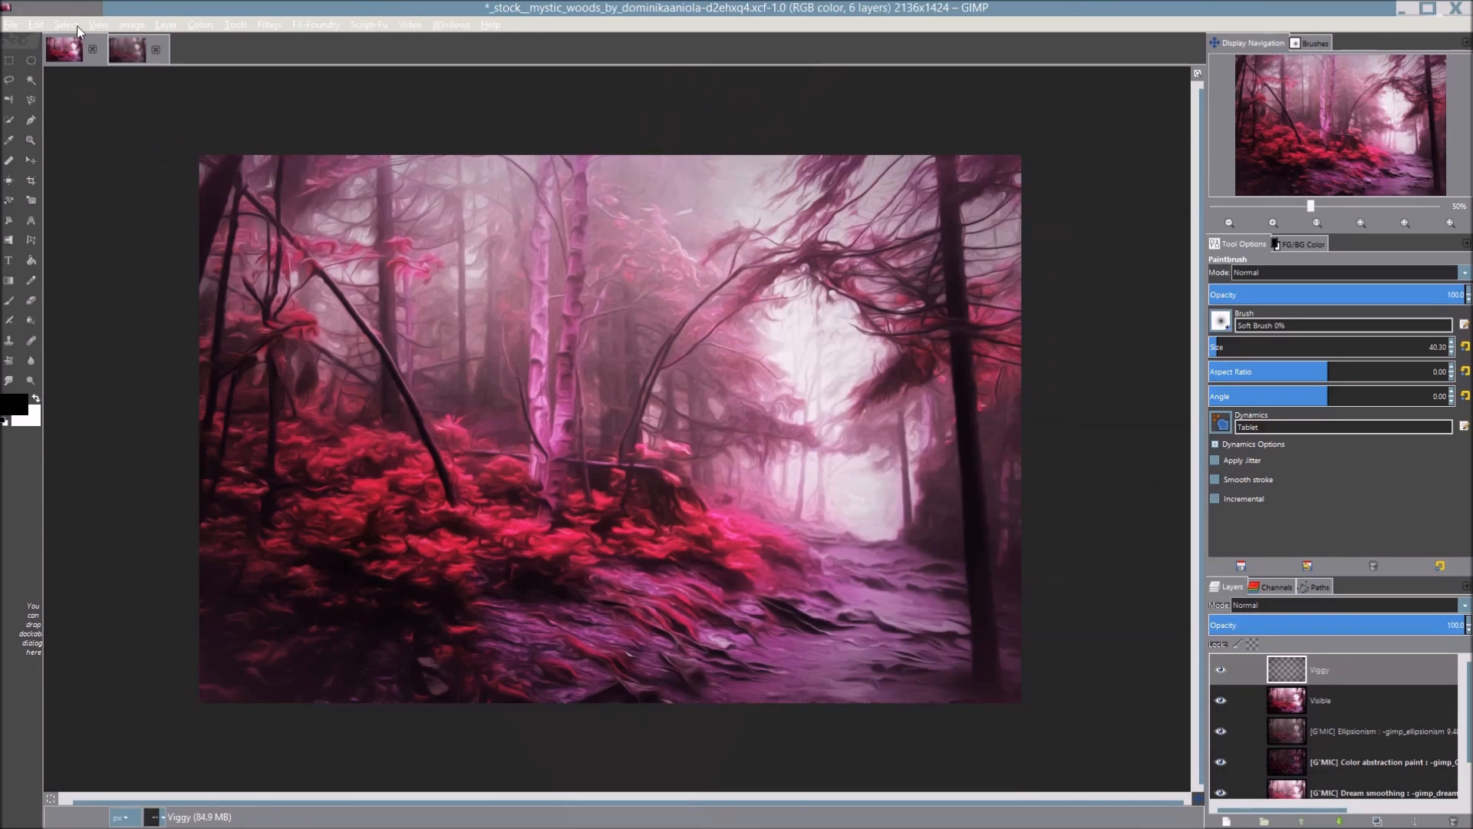
Open the recent image angel-Dream.jpg and examine its smoothed details
{"action": "left_click", "coordinate": [7, 25]}
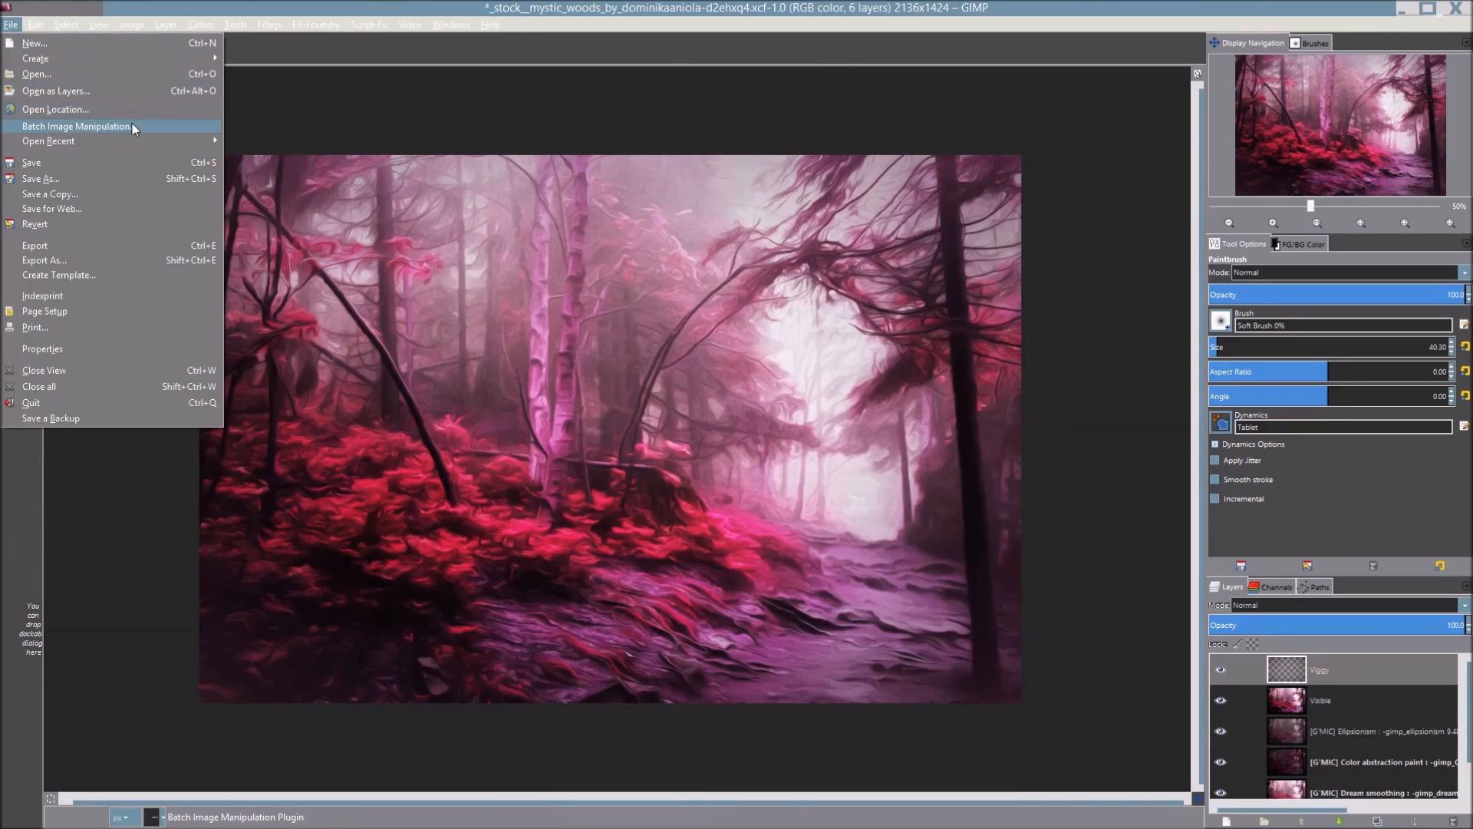
{"action": "mouse_move", "coordinate": [190, 138]}
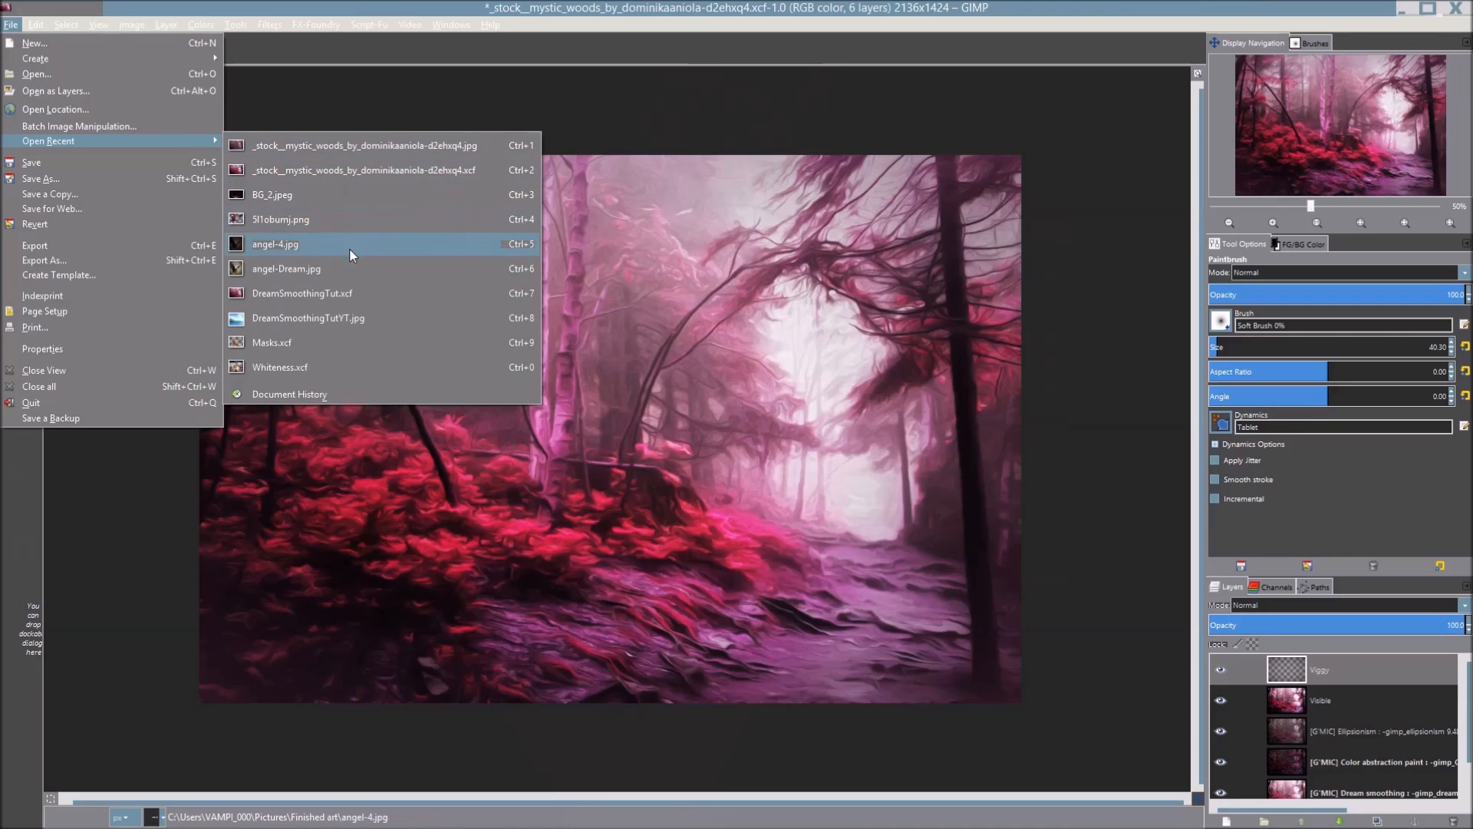
{"action": "left_click", "coordinate": [356, 269]}
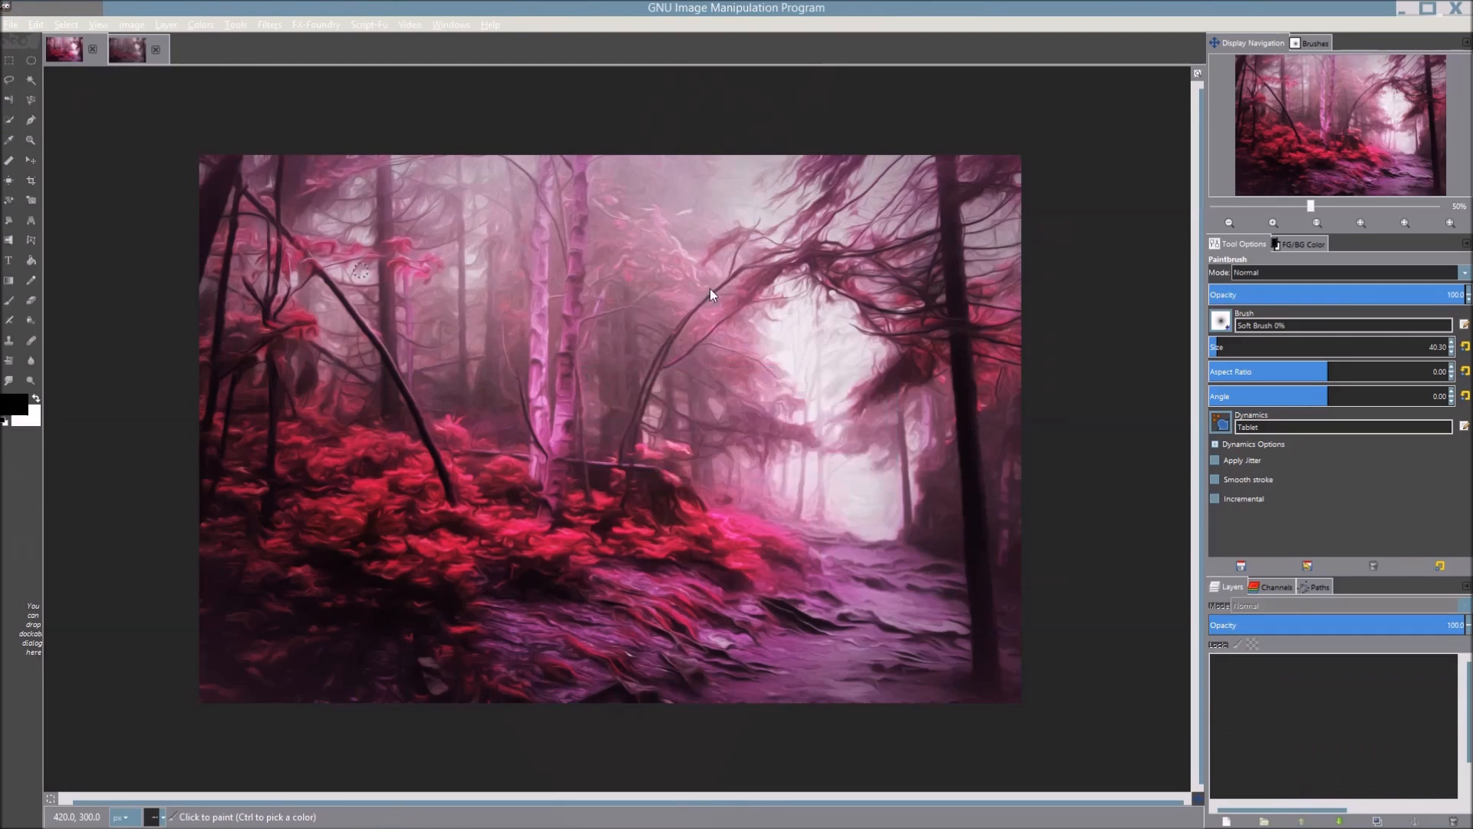
{"action": "scroll", "coordinate": [770, 436], "scroll_direction": "up", "scroll_amount": 2}
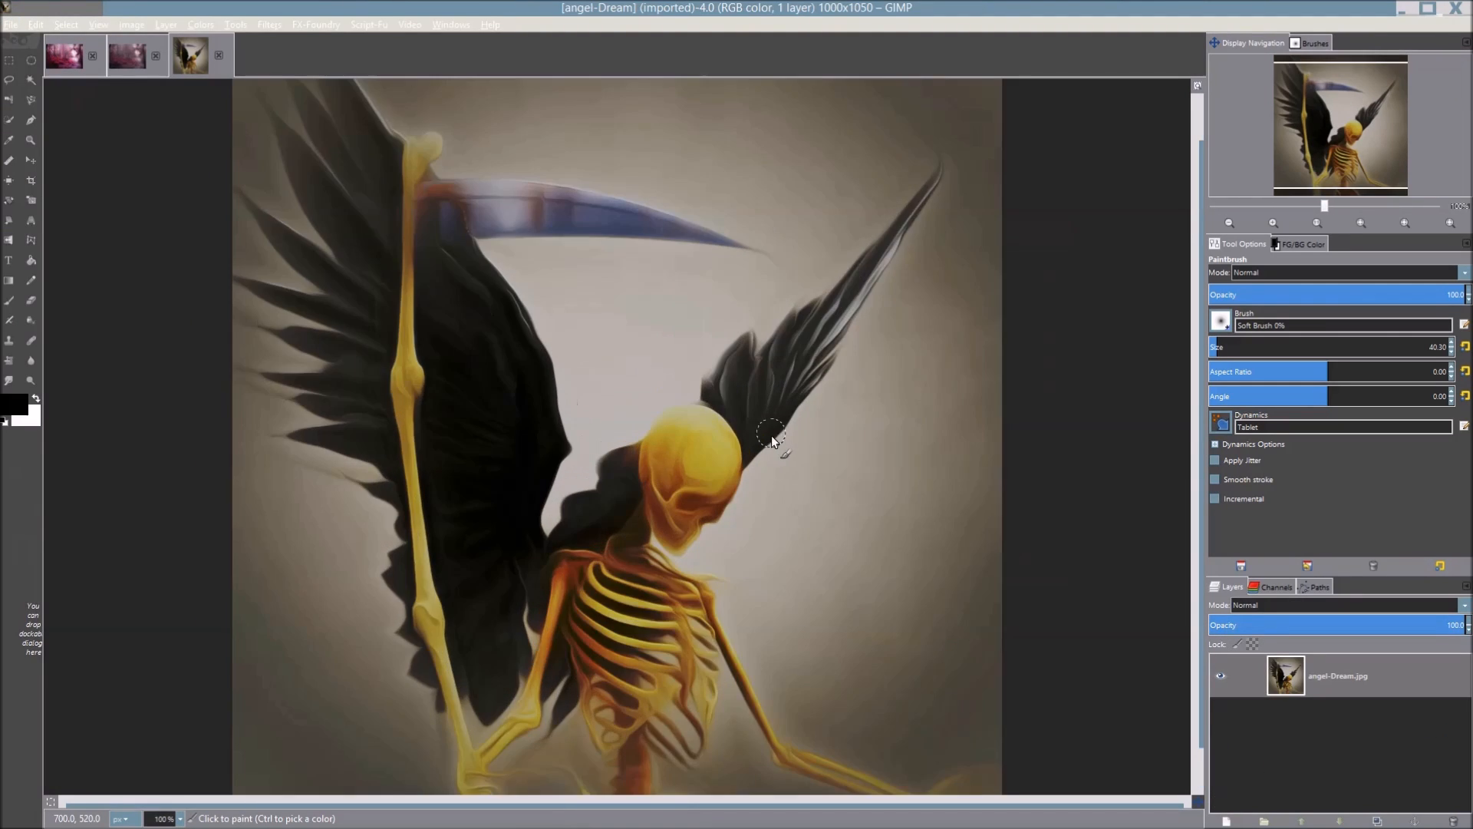
{"action": "scroll", "coordinate": [772, 436], "scroll_direction": "down", "scroll_amount": 1}
Open the recent image angel-4.jpg and examine its original details
{"action": "left_click", "coordinate": [8, 25]}
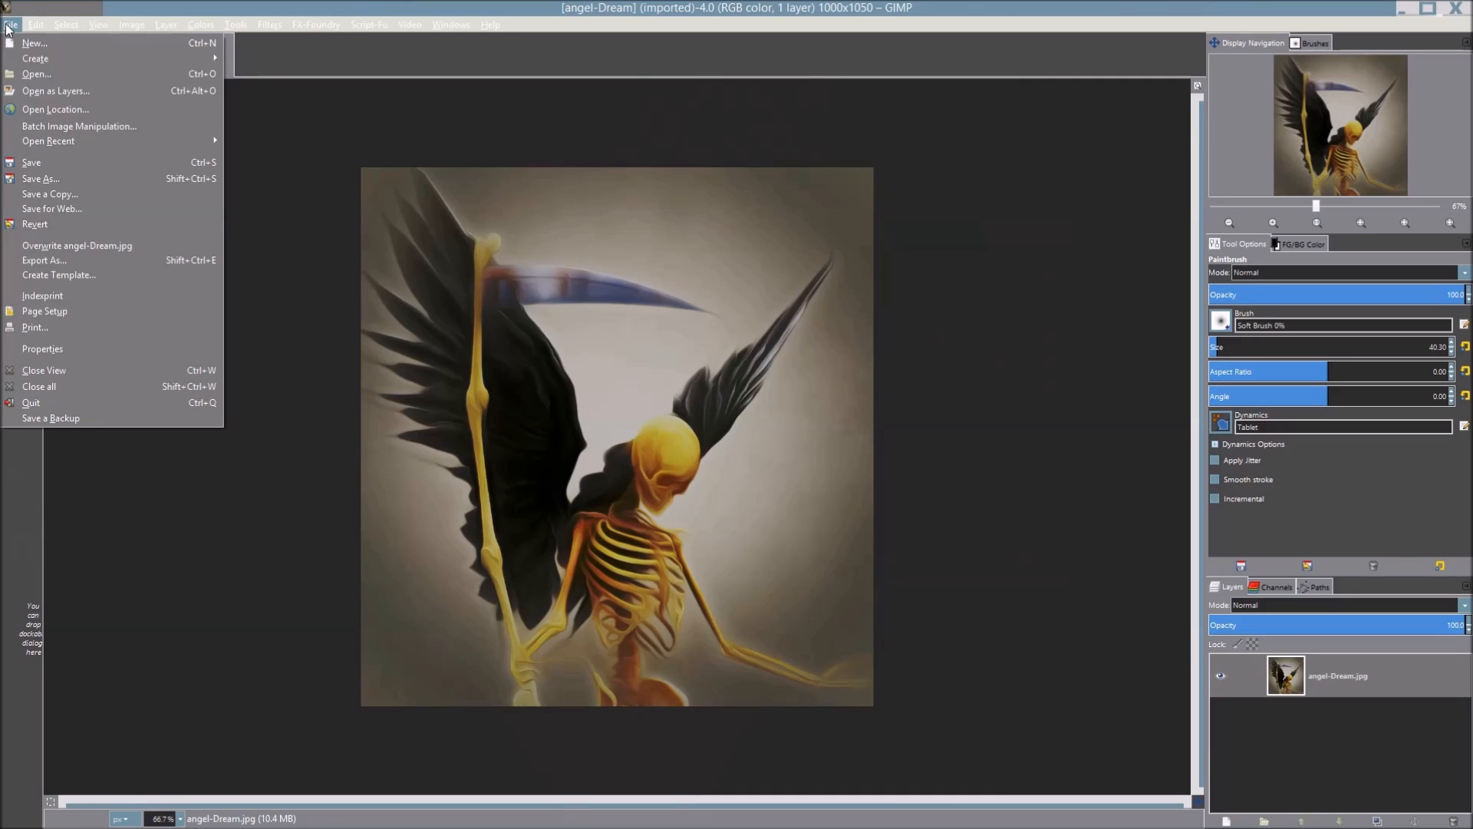
{"action": "mouse_move", "coordinate": [149, 143]}
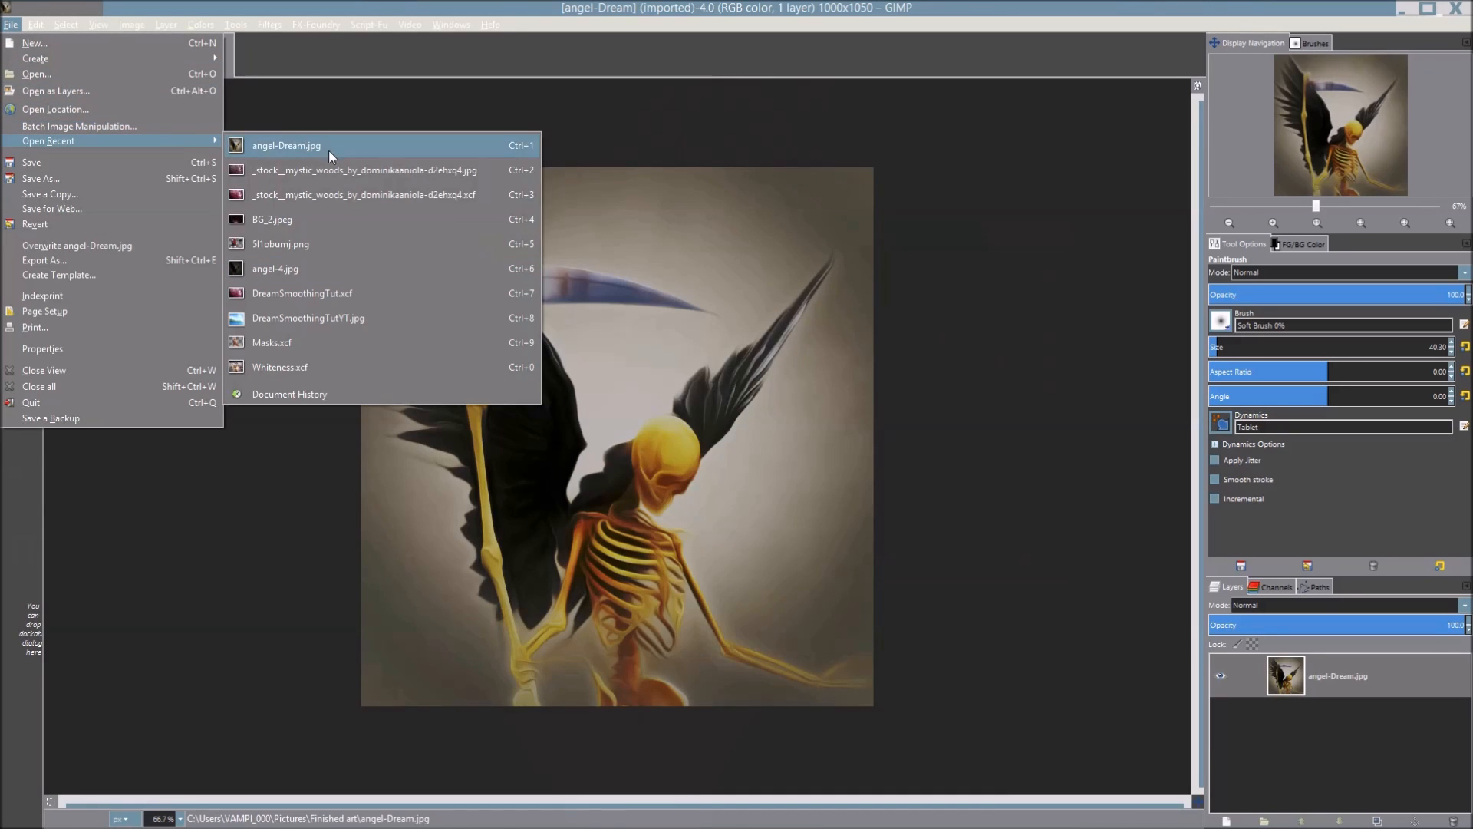
{"action": "left_click", "coordinate": [358, 268]}
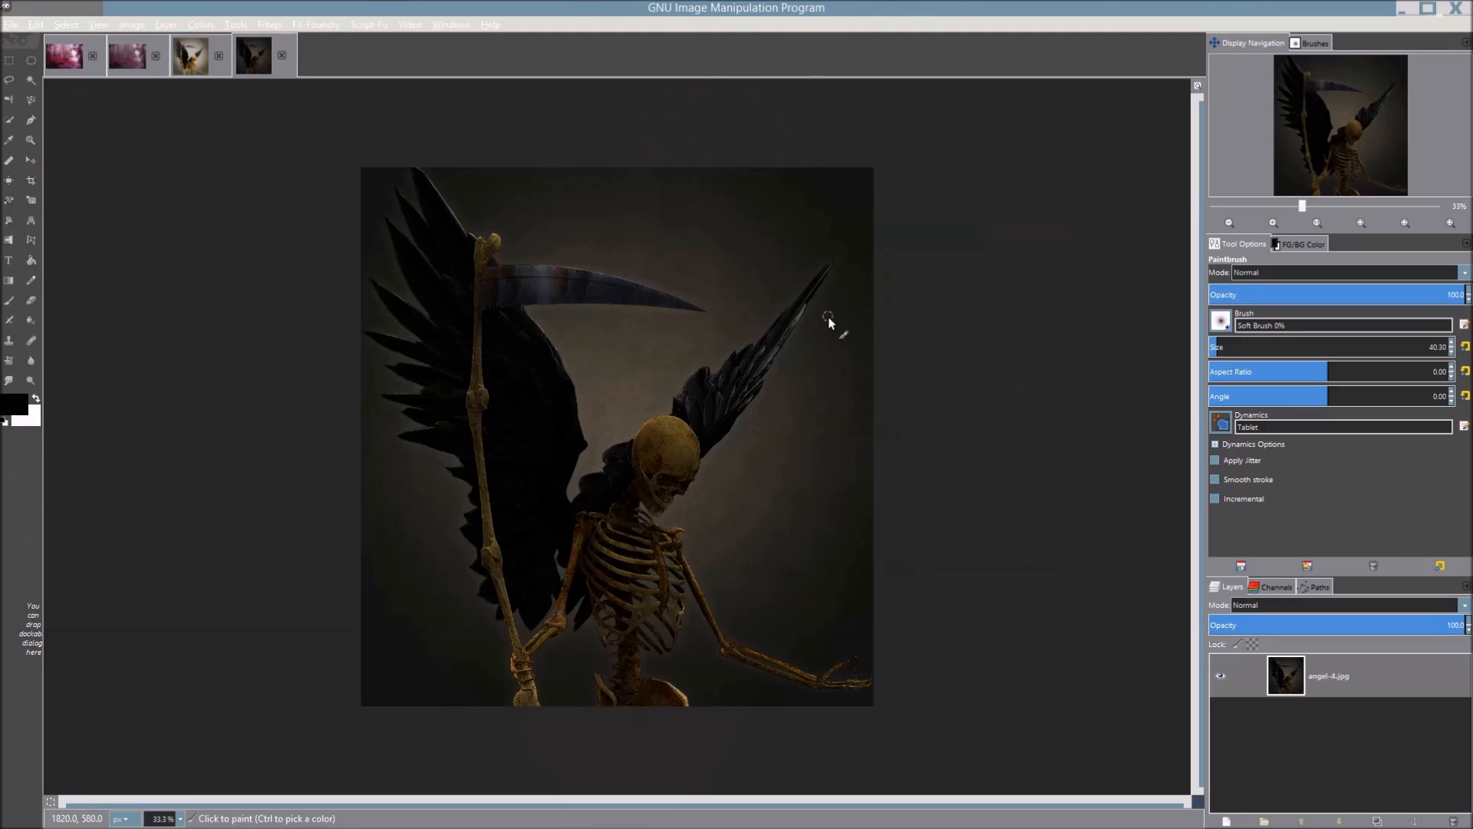
{"action": "scroll", "coordinate": [722, 433], "scroll_direction": "up", "scroll_amount": 1}
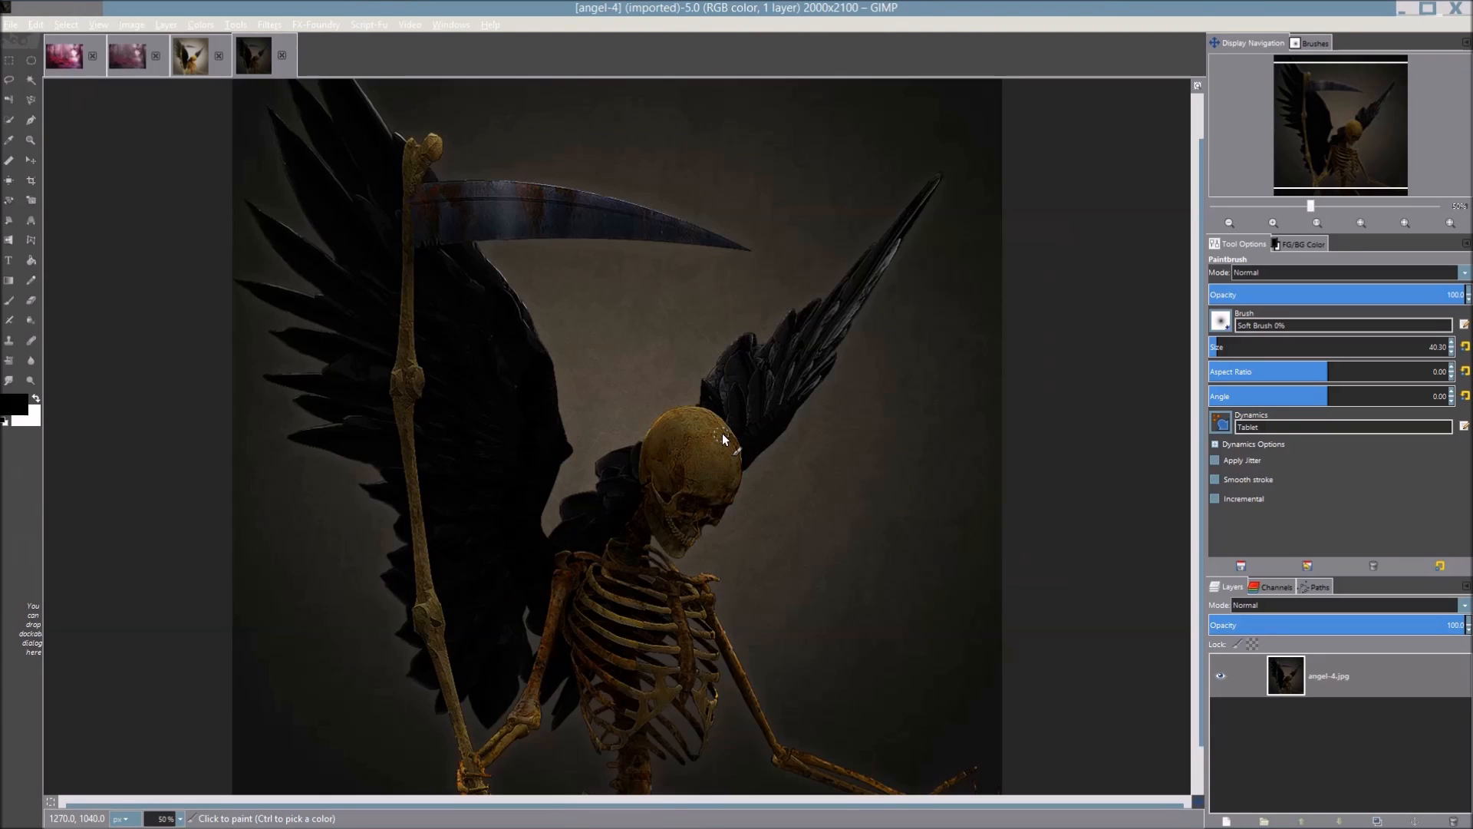
{"action": "scroll", "coordinate": [721, 435], "scroll_direction": "down", "scroll_amount": 1}
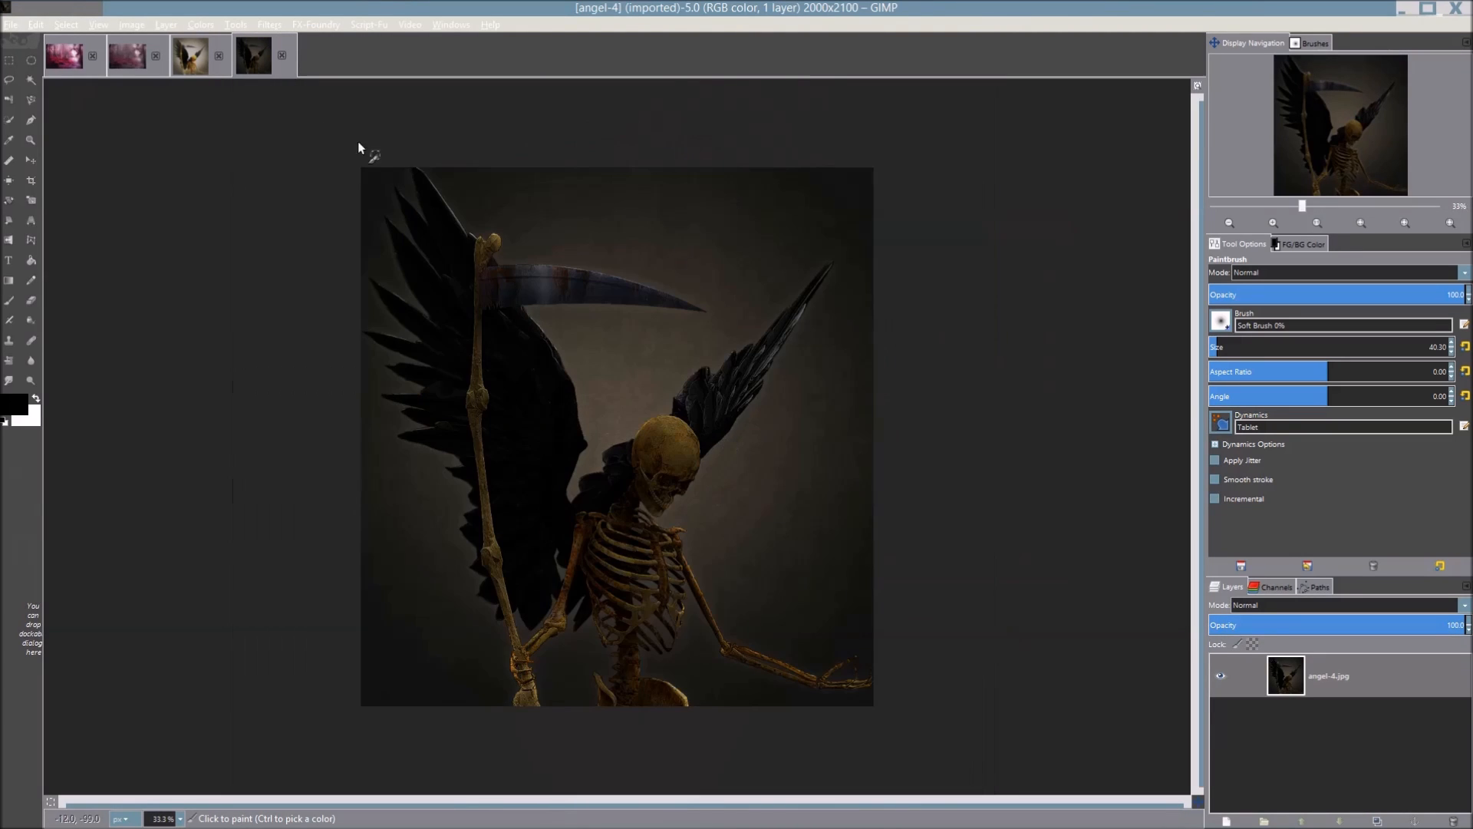
Compare the angel-Dream and angel-4 images, examining the wings, scythe and skeleton up close
{"action": "left_click", "coordinate": [190, 59]}
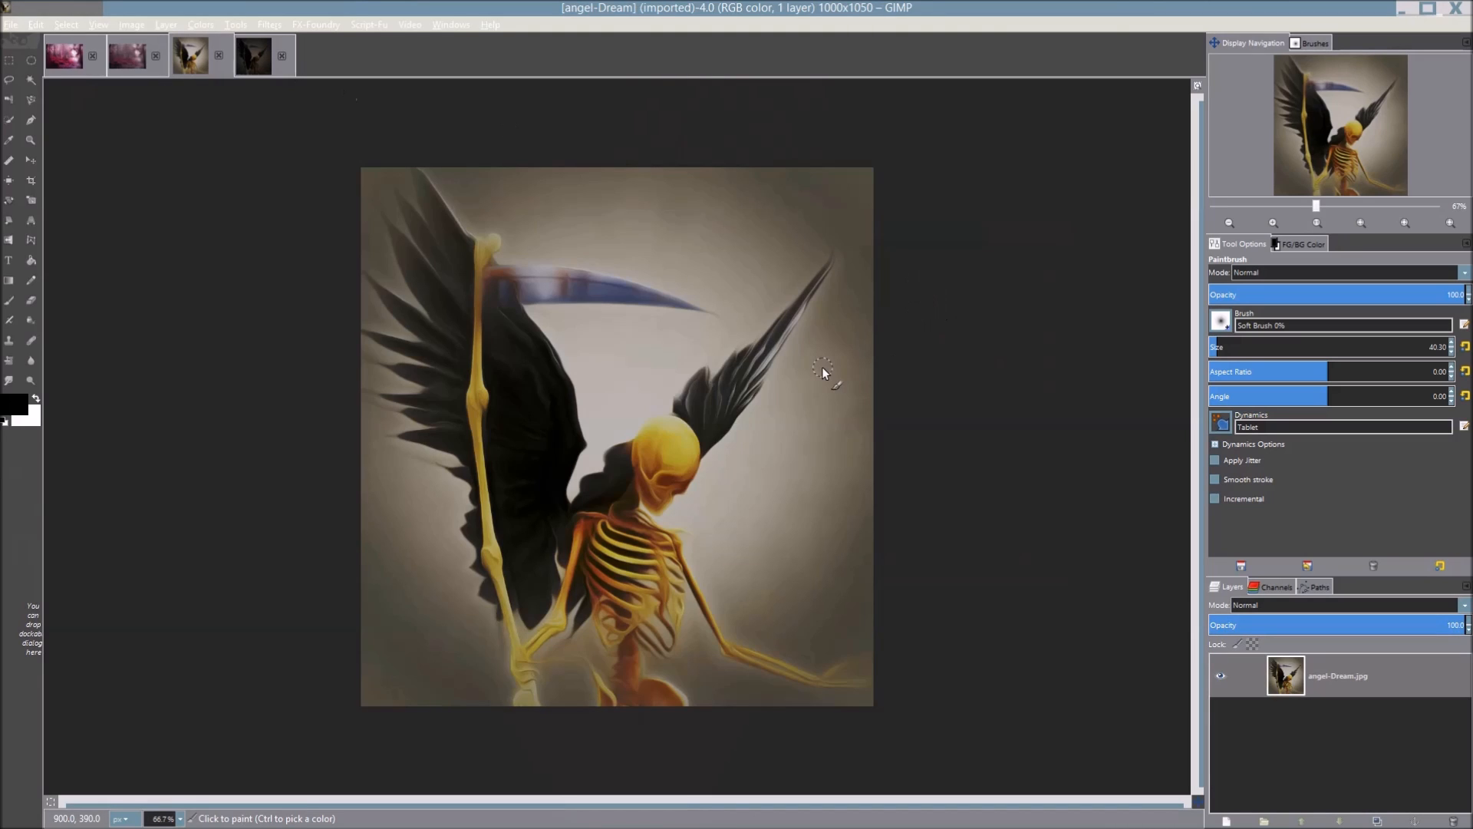
{"action": "scroll", "coordinate": [873, 426], "scroll_direction": "up", "scroll_amount": 1}
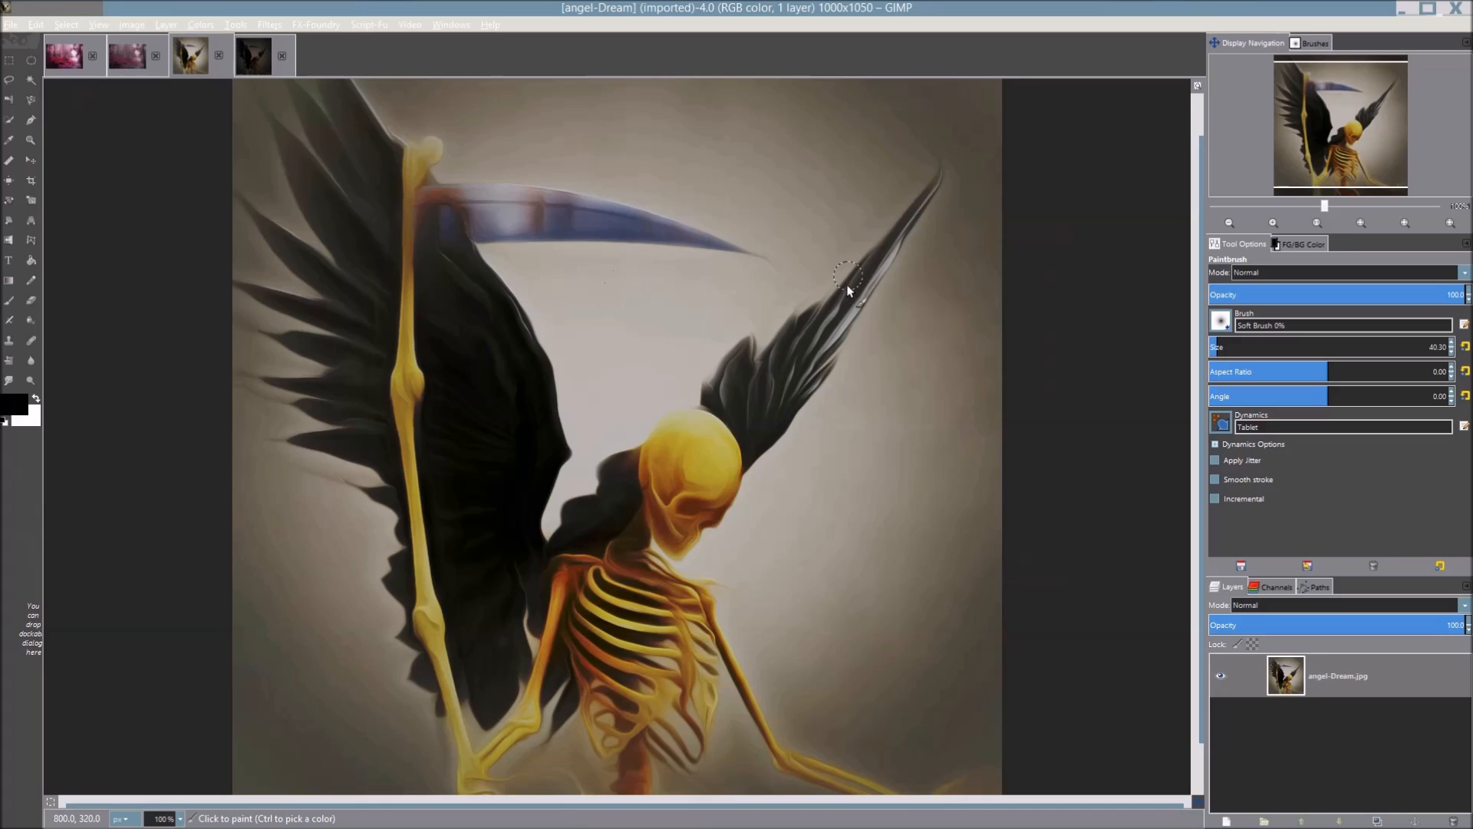
{"action": "scroll", "coordinate": [627, 264], "scroll_direction": "down", "scroll_amount": 1}
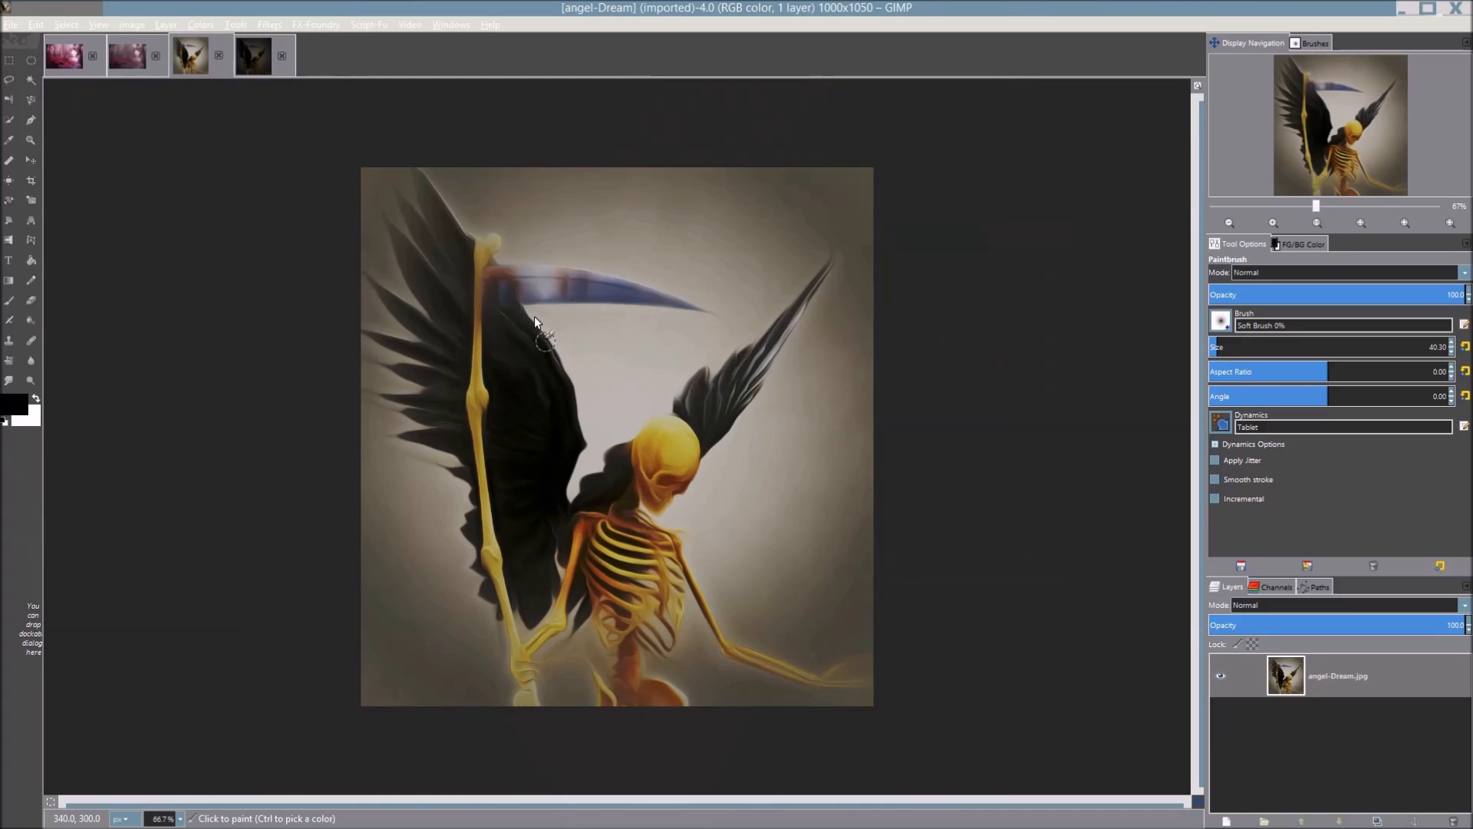
{"action": "left_click", "coordinate": [255, 57]}
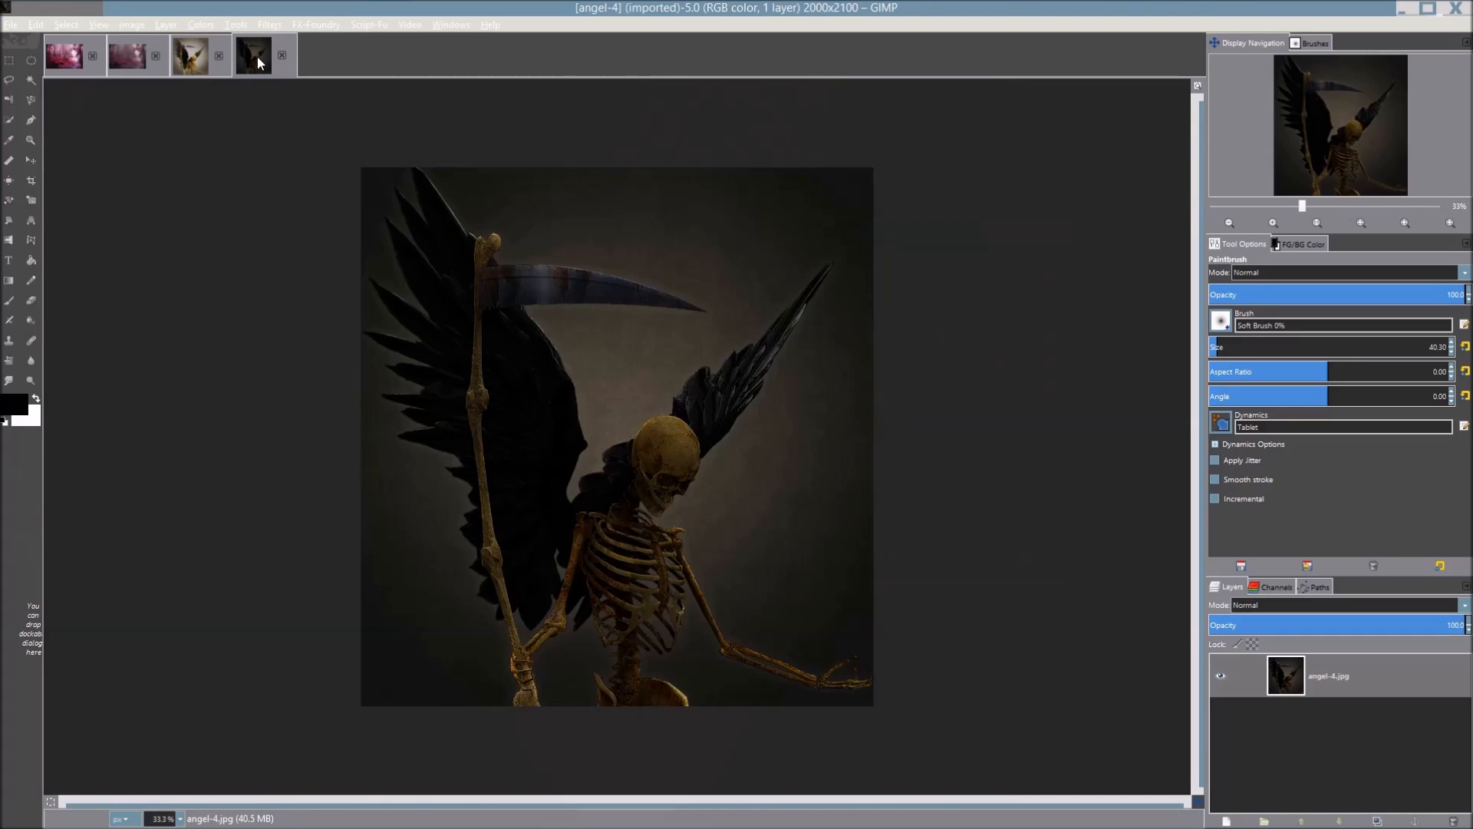
{"action": "left_click", "coordinate": [191, 61]}
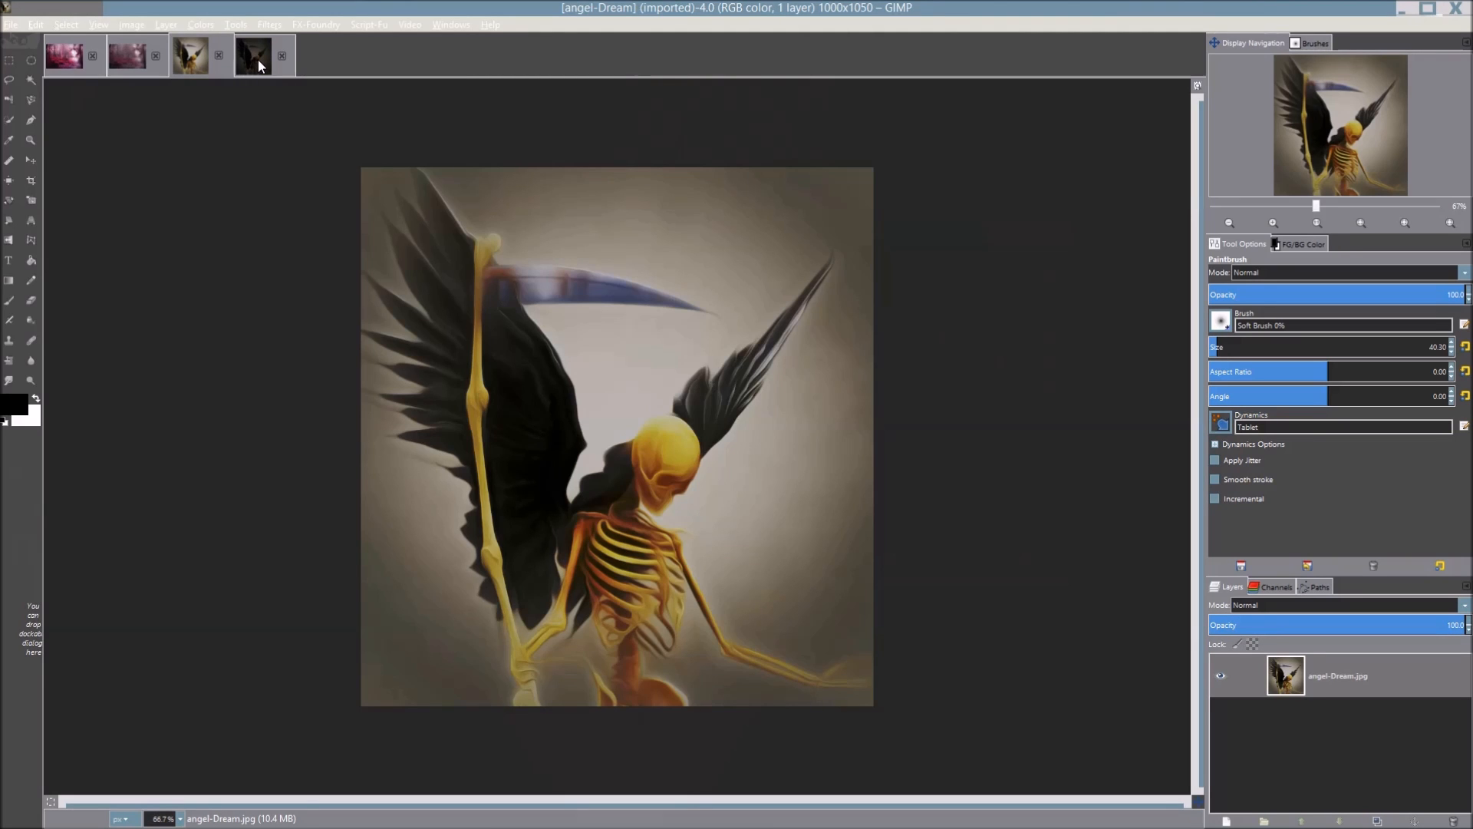
{"action": "left_click", "coordinate": [258, 60]}
{"action": "left_click", "coordinate": [194, 63]}
{"action": "left_click", "coordinate": [258, 54]}
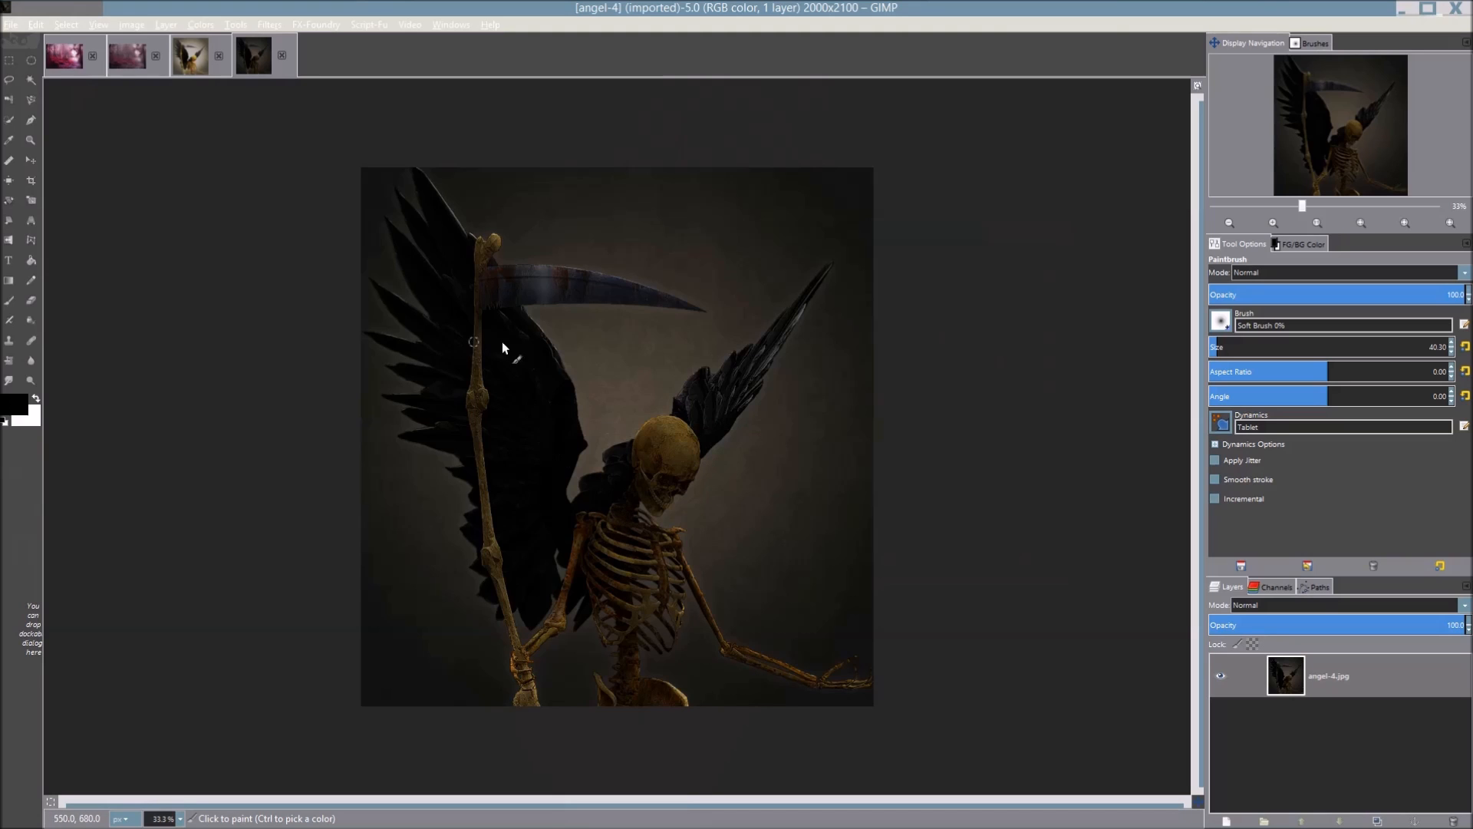
{"action": "scroll", "coordinate": [633, 274], "scroll_direction": "up", "scroll_amount": 2}
{"action": "scroll", "coordinate": [636, 278], "scroll_direction": "down", "scroll_amount": 1}
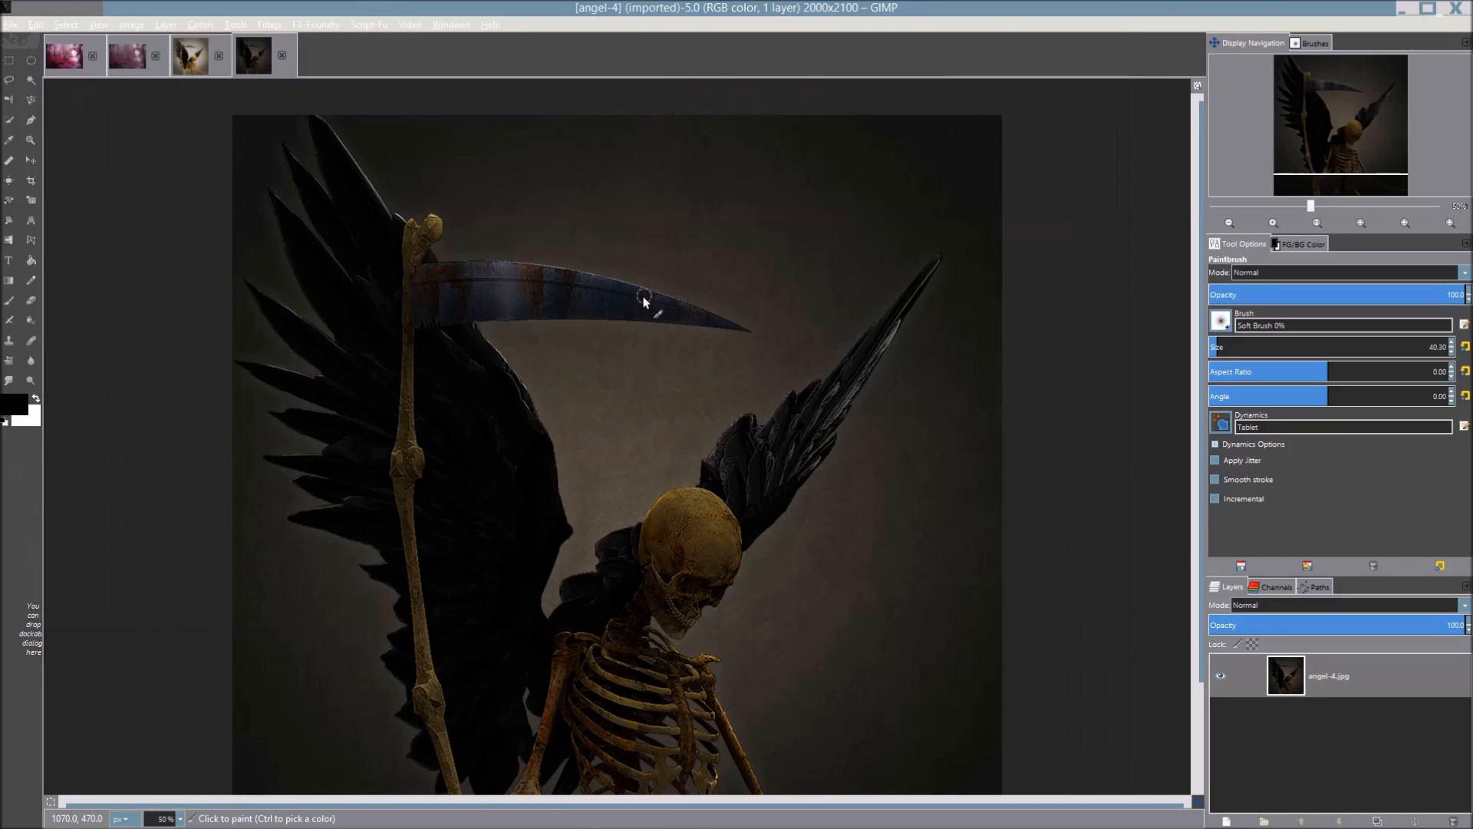
Compare the full angel-Dream and angel-4 images, then examine the scythe blade's texture in angel-4 up close
{"action": "scroll", "coordinate": [646, 299], "scroll_direction": "down", "scroll_amount": 1}
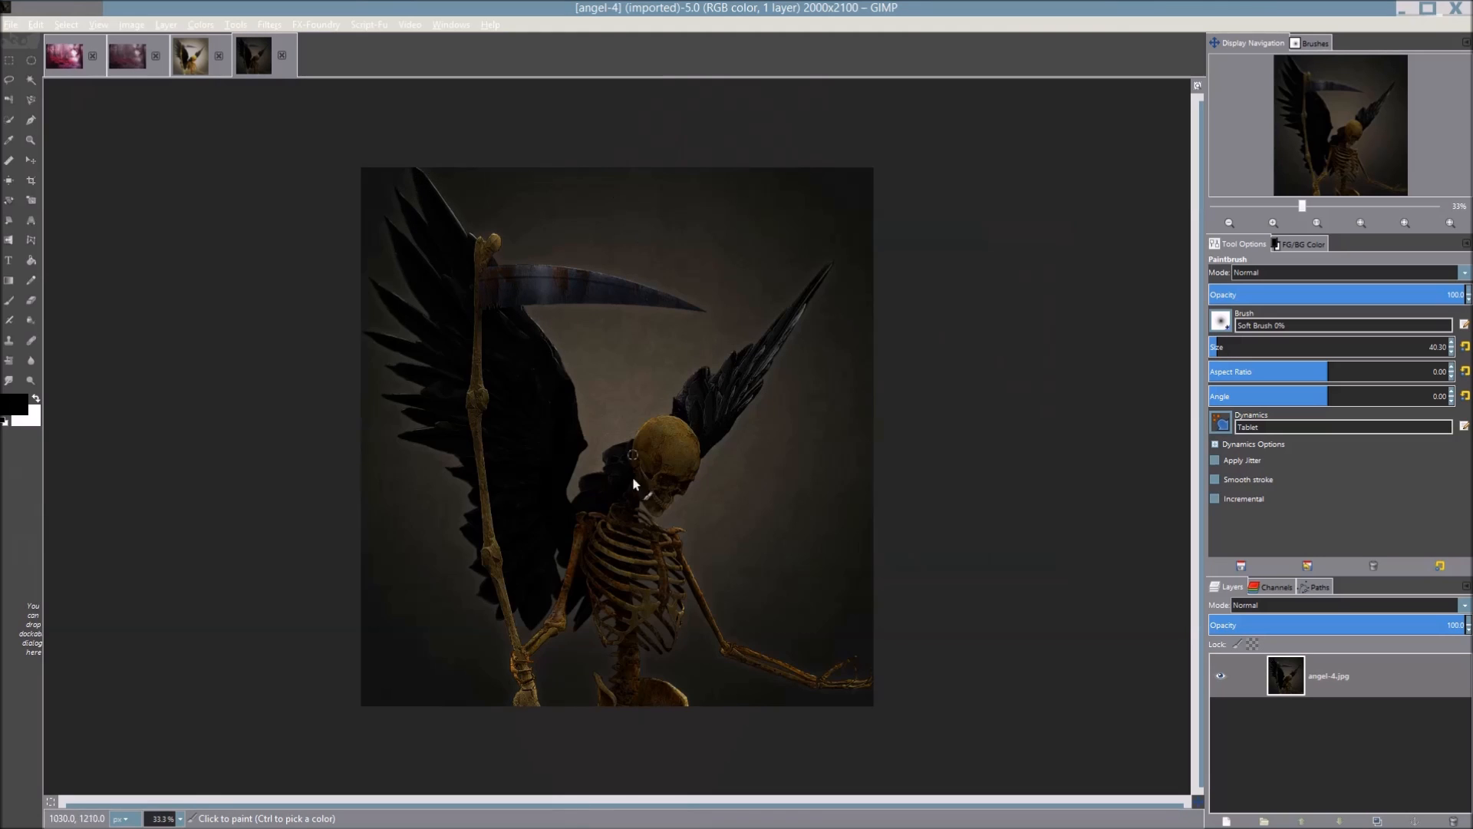
{"action": "left_click", "coordinate": [193, 58]}
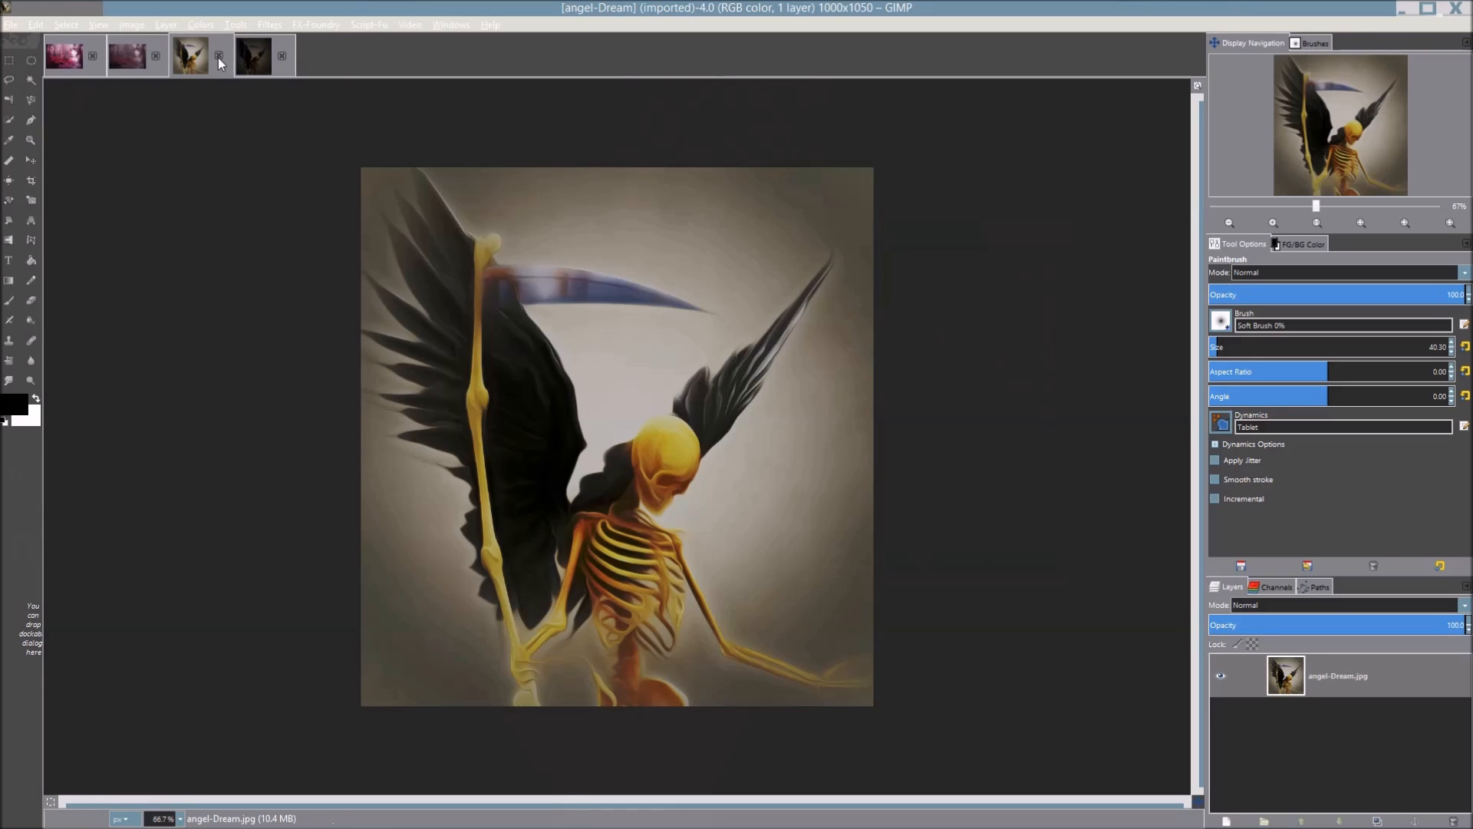
{"action": "left_click", "coordinate": [252, 57]}
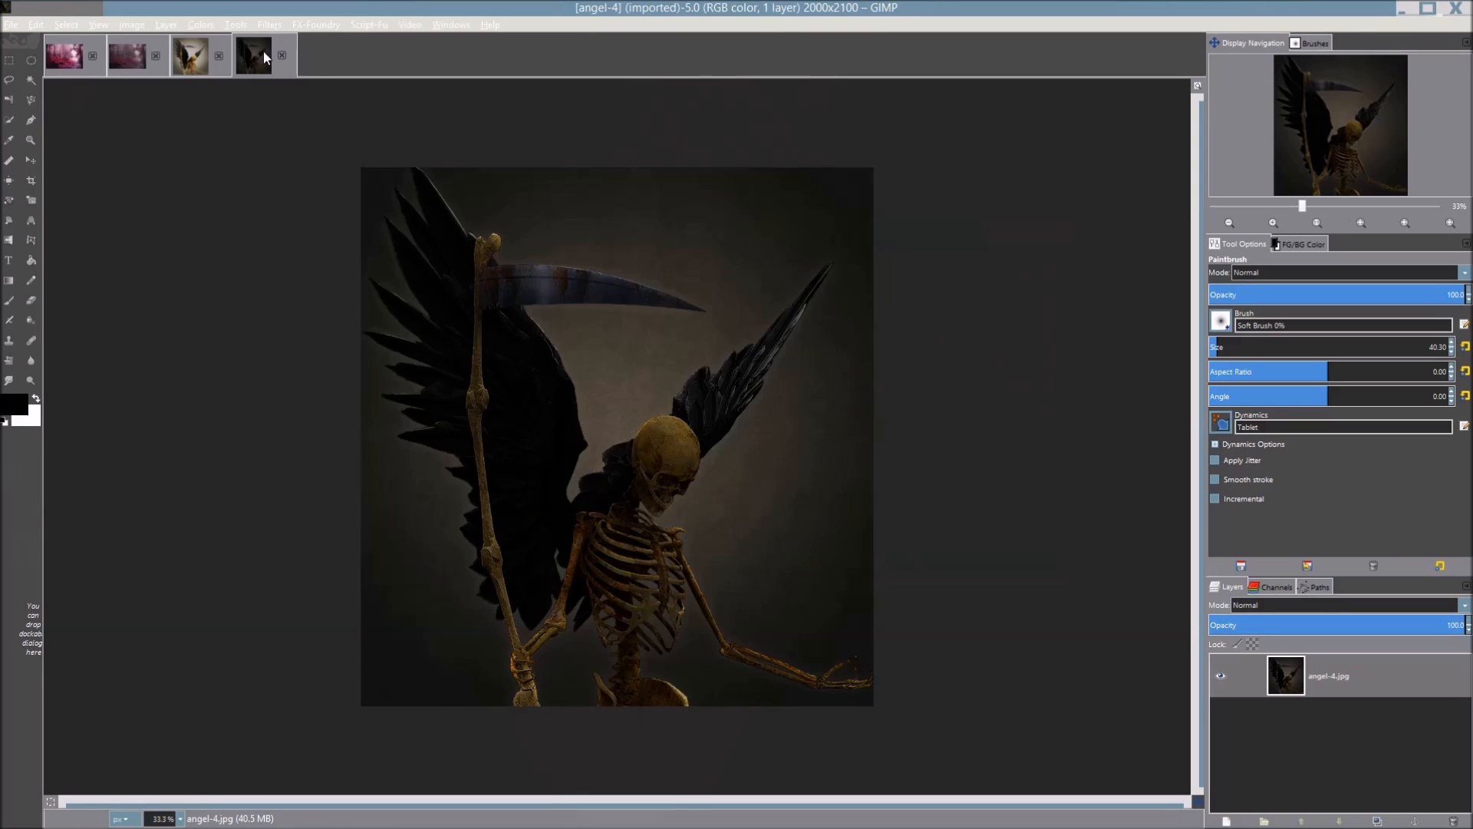
{"action": "scroll", "coordinate": [683, 422], "scroll_direction": "up", "scroll_amount": 1, "text": "ctrl"}
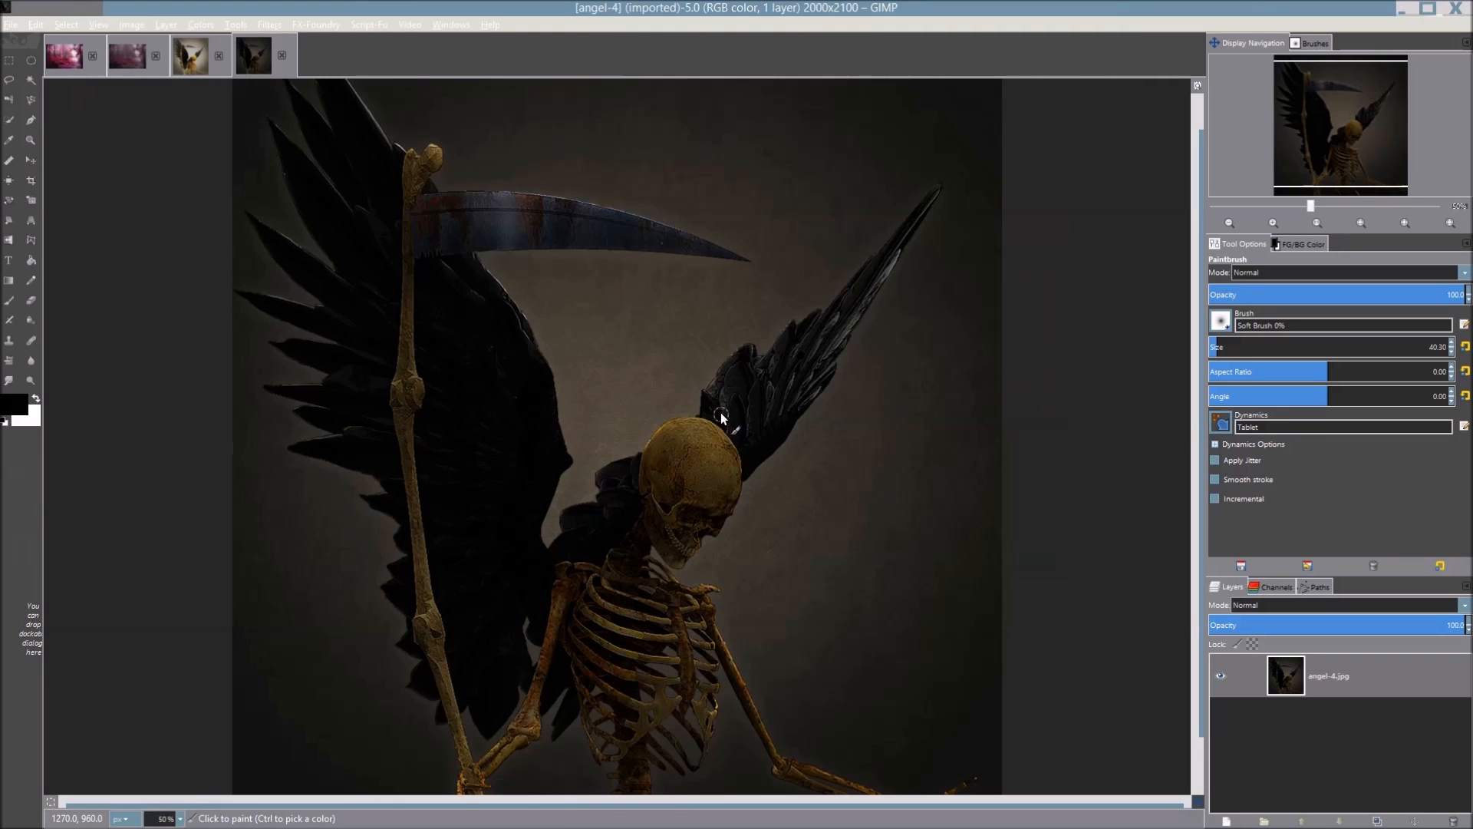
{"action": "scroll", "coordinate": [672, 371], "scroll_direction": "up", "scroll_amount": 4, "text": "ctrl"}
{"action": "left_click_drag", "start_coordinate": [743, 211], "coordinate": [799, 623]}
{"action": "left_click_drag", "start_coordinate": [731, 269], "coordinate": [720, 587]}
{"action": "scroll", "coordinate": [764, 350], "scroll_direction": "down", "scroll_amount": 2, "text": "ctrl"}
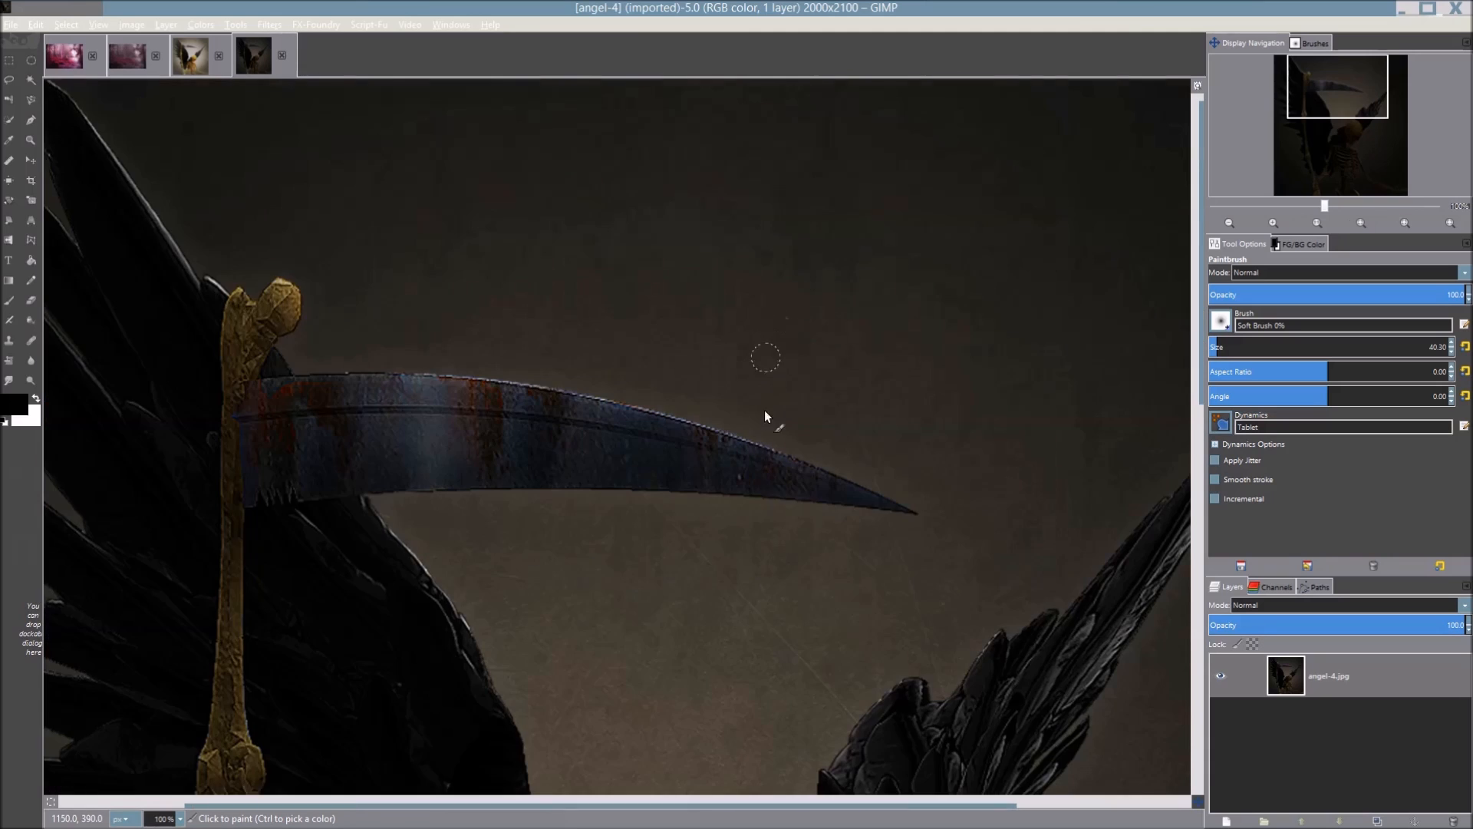
{"action": "scroll", "coordinate": [778, 523], "scroll_direction": "down", "scroll_amount": 3, "text": "ctrl"}
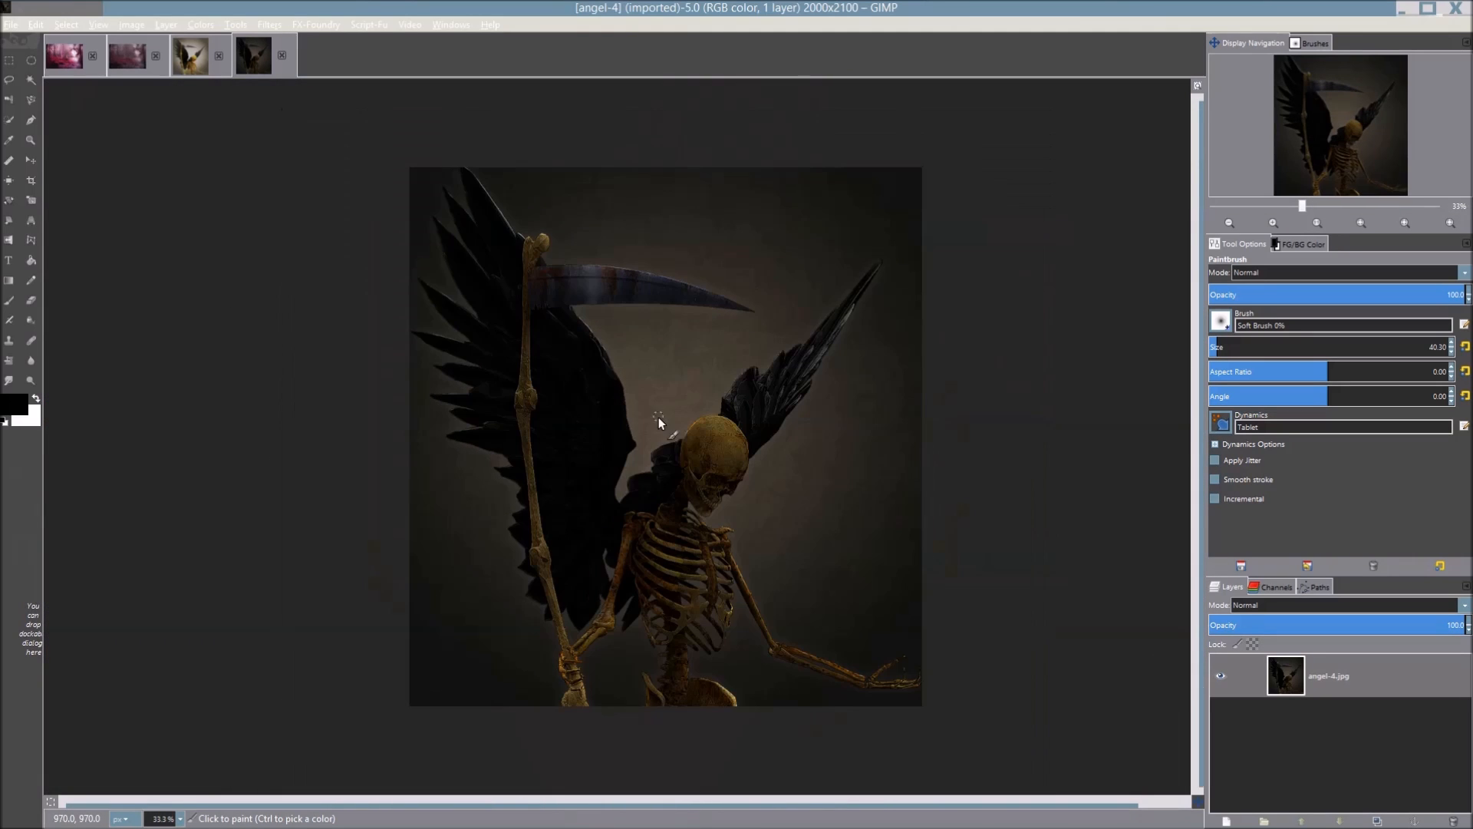
Examine the smoothed skull, ribs and wing feathers in the angel-Dream image
{"action": "left_click", "coordinate": [184, 50]}
{"action": "scroll", "coordinate": [652, 454], "scroll_direction": "up", "scroll_amount": 1, "text": "ctrl"}
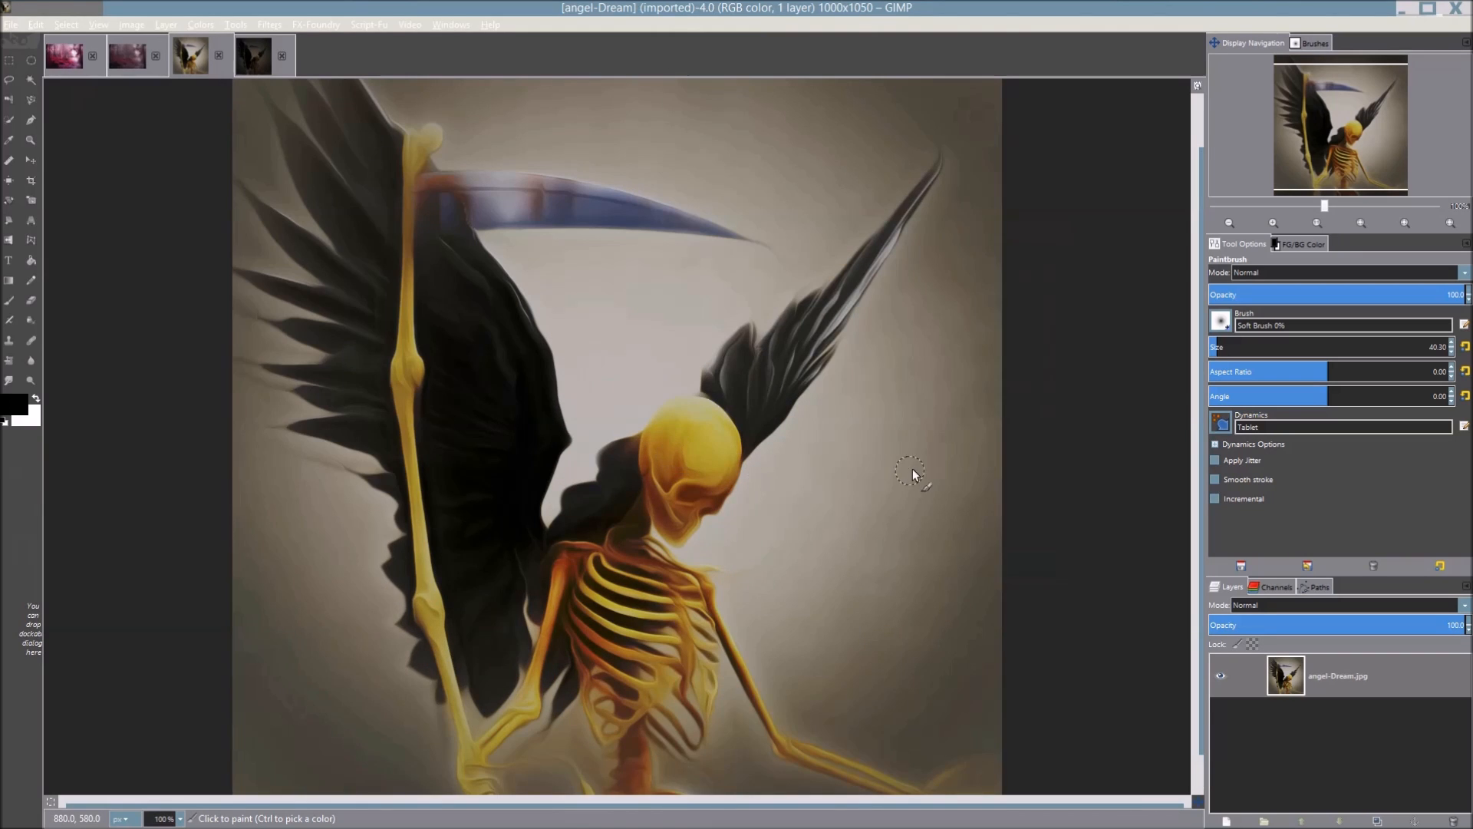
{"action": "scroll", "coordinate": [792, 400], "scroll_direction": "down", "scroll_amount": 1, "text": "ctrl"}
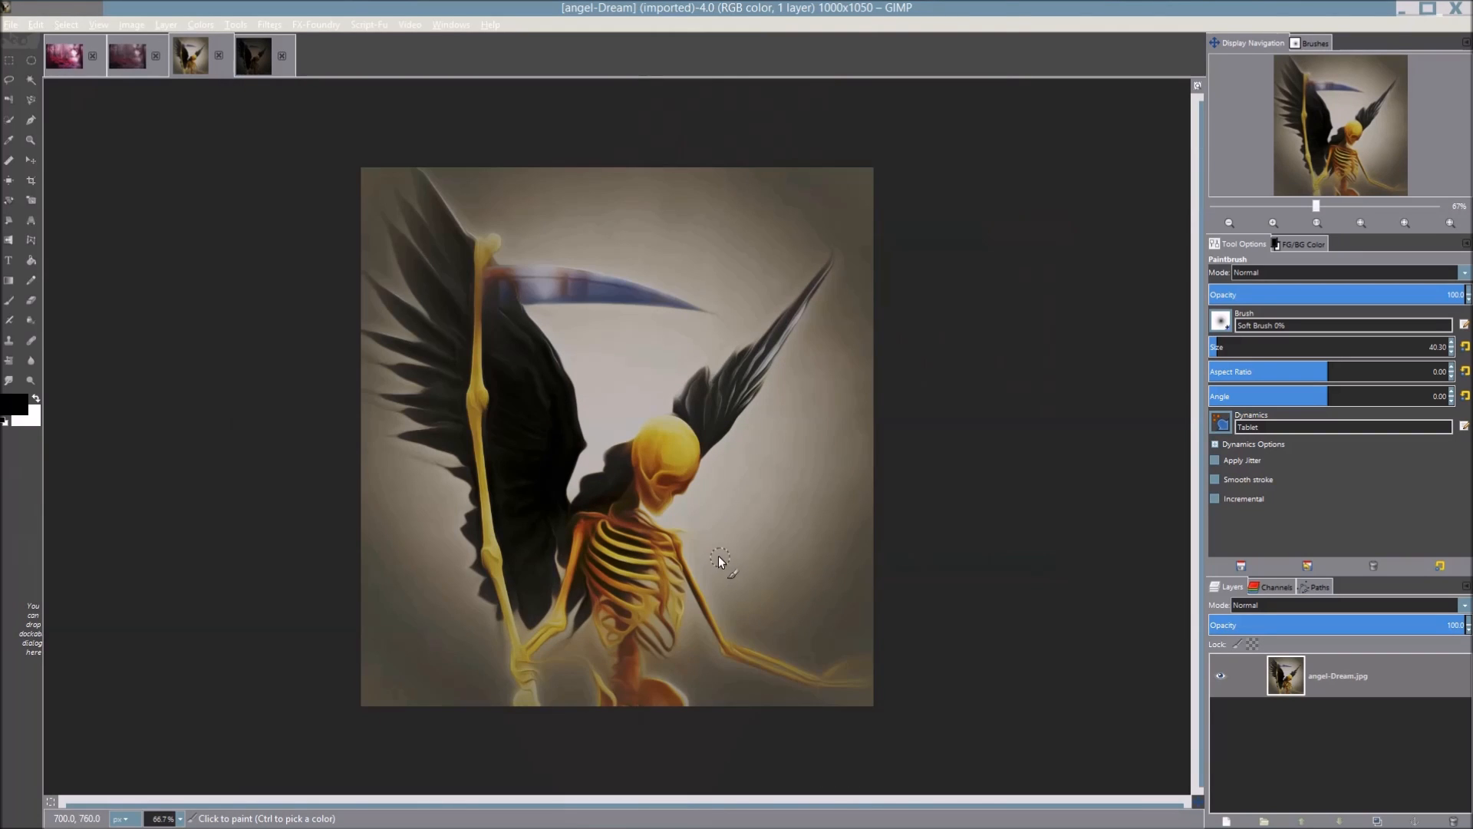
{"action": "scroll", "coordinate": [717, 609], "scroll_direction": "up", "scroll_amount": 1, "text": "ctrl"}
{"action": "scroll", "coordinate": [643, 405], "scroll_direction": "up", "scroll_amount": 1, "text": "ctrl"}
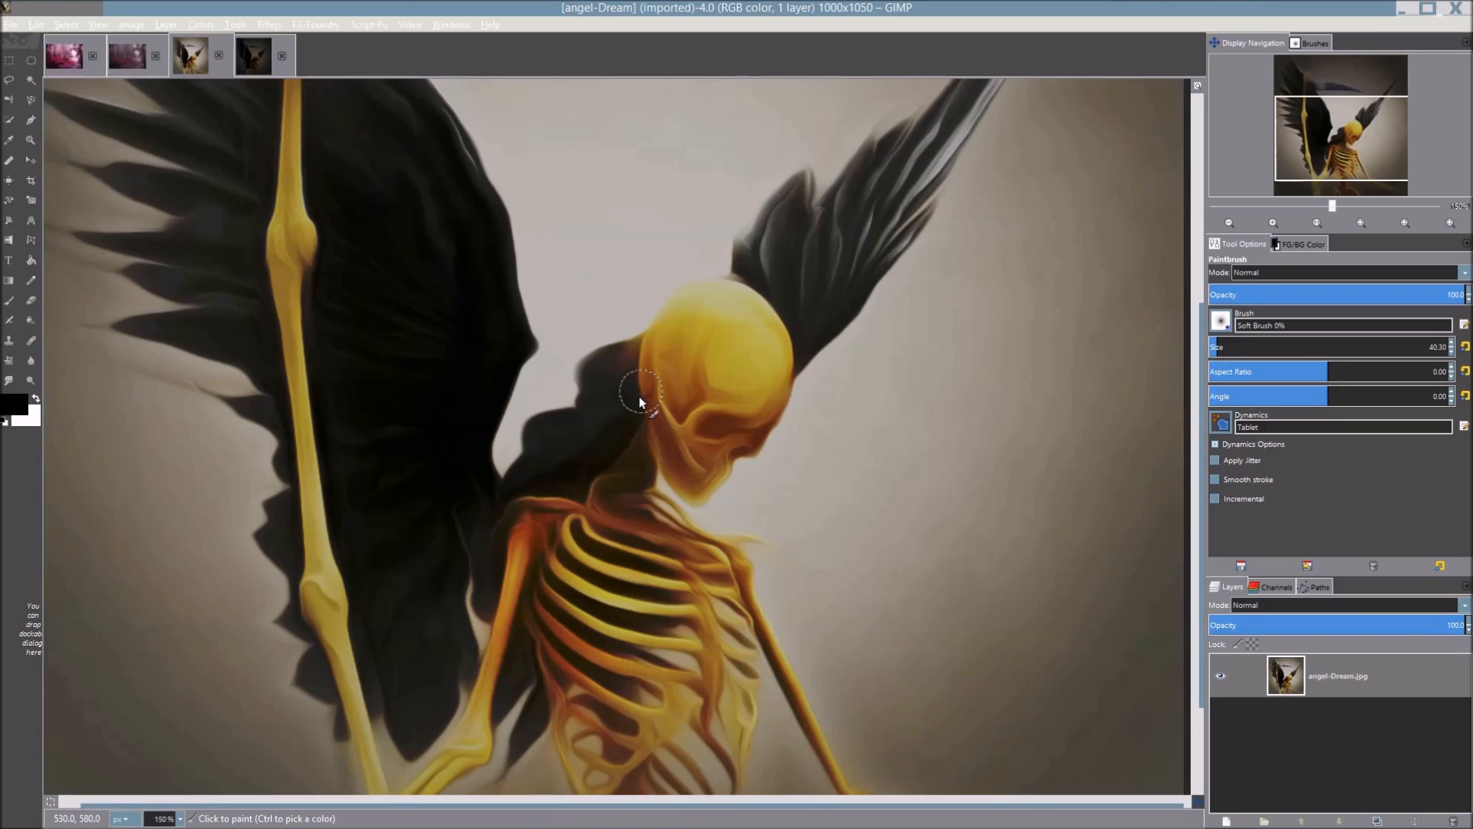
{"action": "scroll", "coordinate": [648, 432], "scroll_direction": "down", "scroll_amount": 1, "text": "ctrl"}
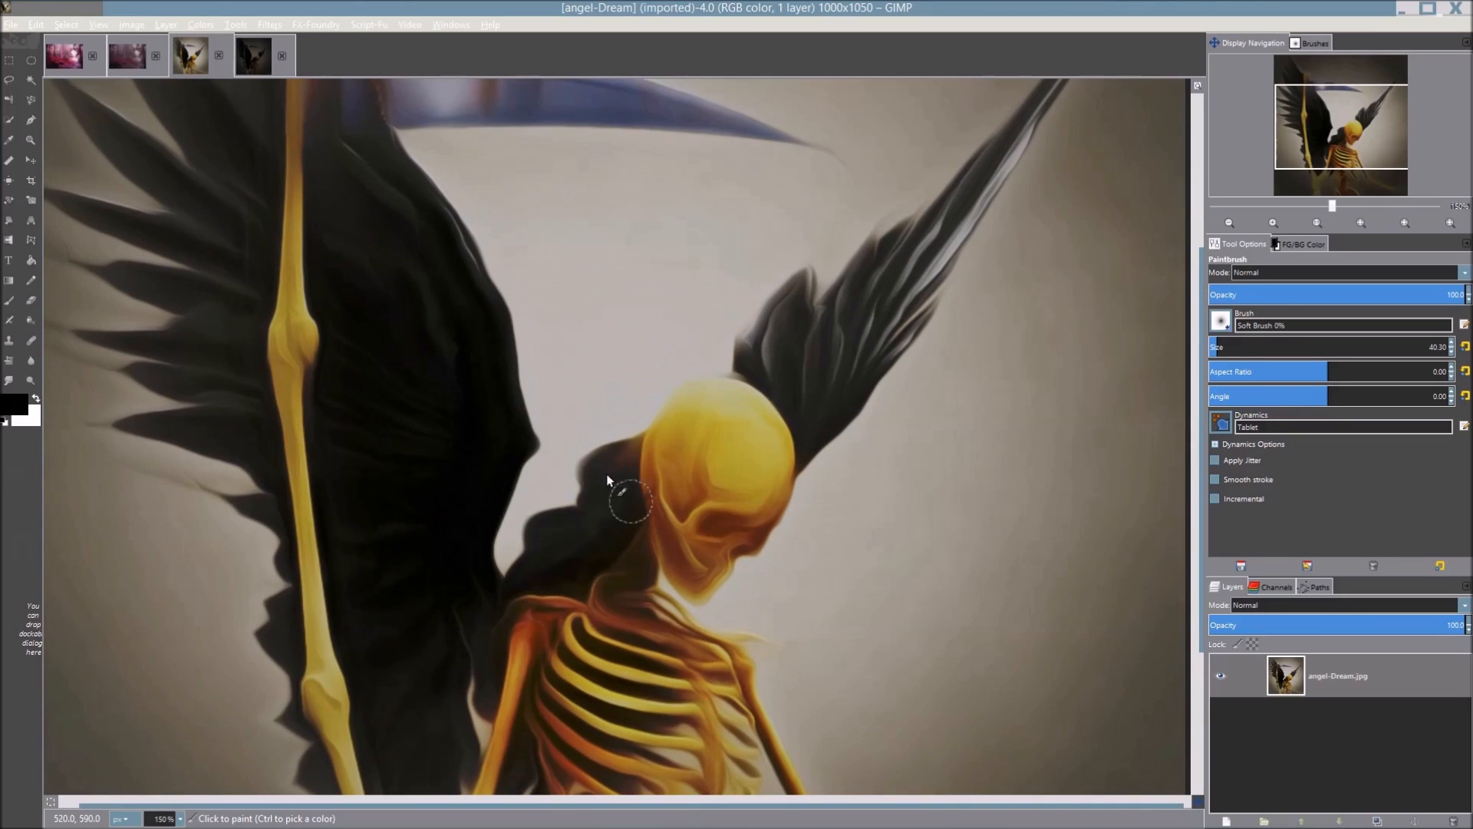
Return to the three-layer mystic woods image and close the angel-4 and angel-Dream images
{"action": "left_click", "coordinate": [129, 55]}
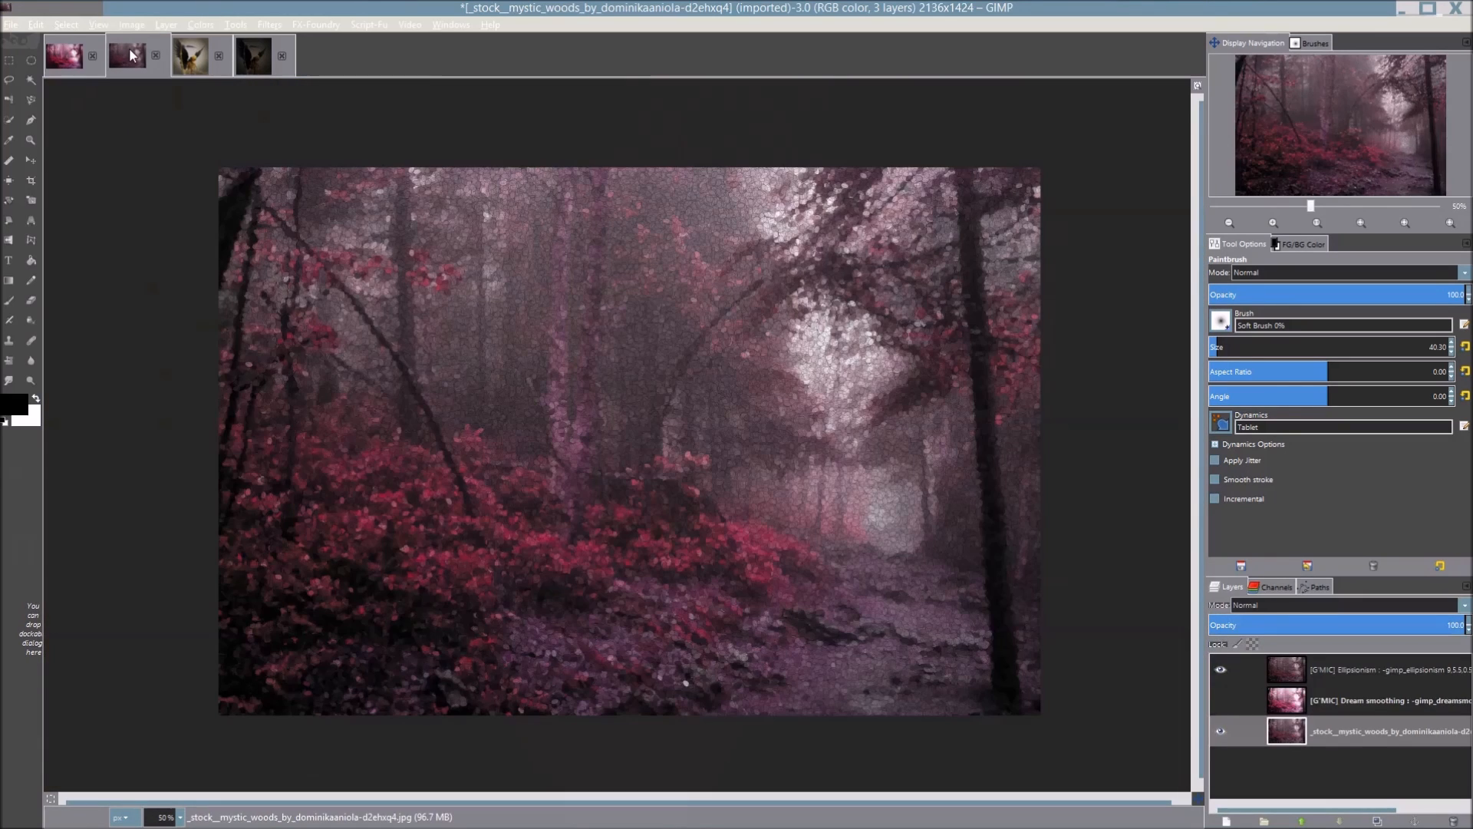
{"action": "left_click", "coordinate": [281, 55]}
{"action": "left_click", "coordinate": [219, 56]}
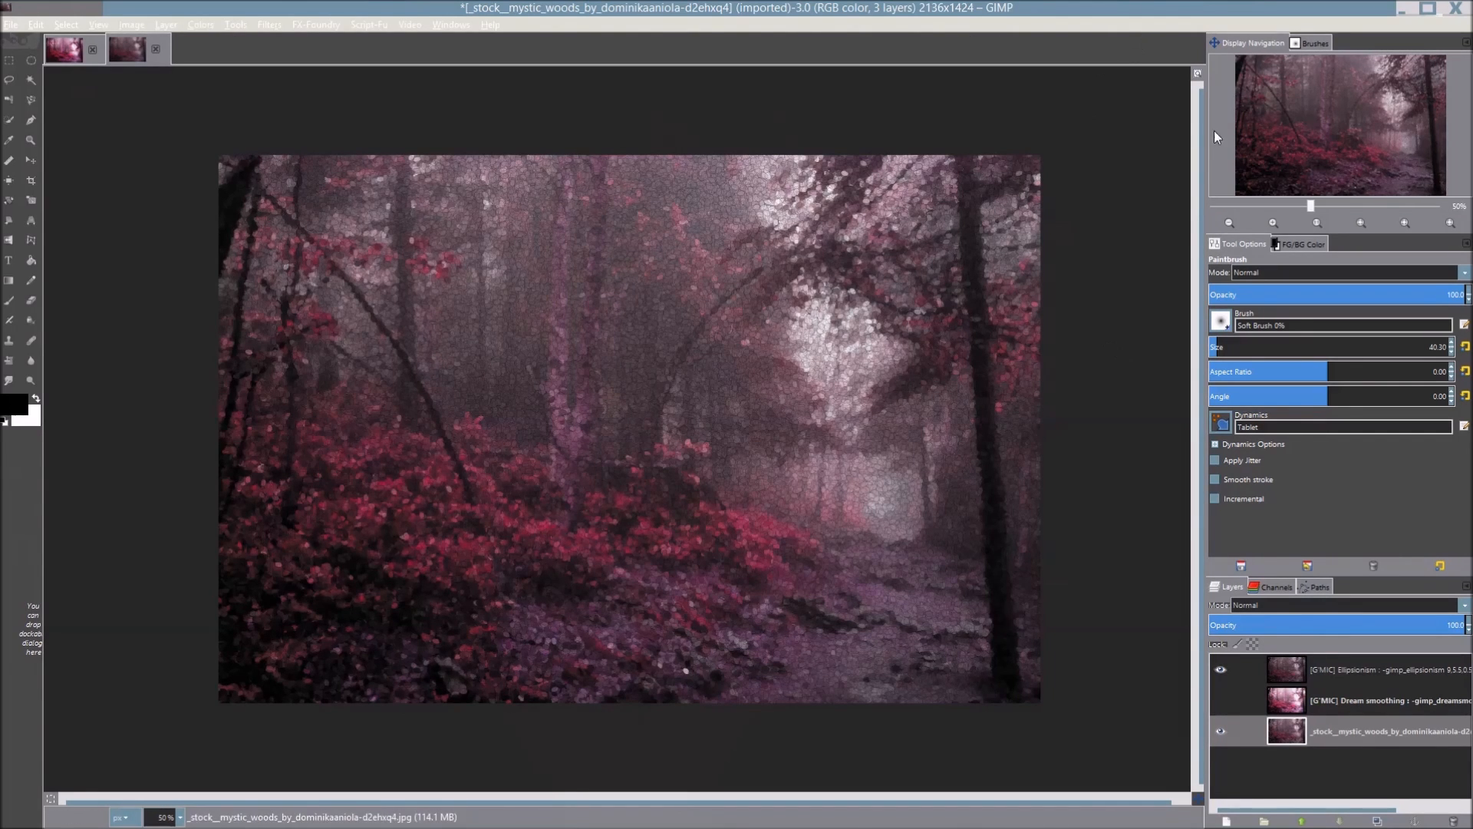
Compare the Ellipsionism texture of the three-layer mystic woods image with the finished six-layer artwork up close
{"action": "scroll", "coordinate": [896, 596], "scroll_direction": "up", "scroll_amount": 5}
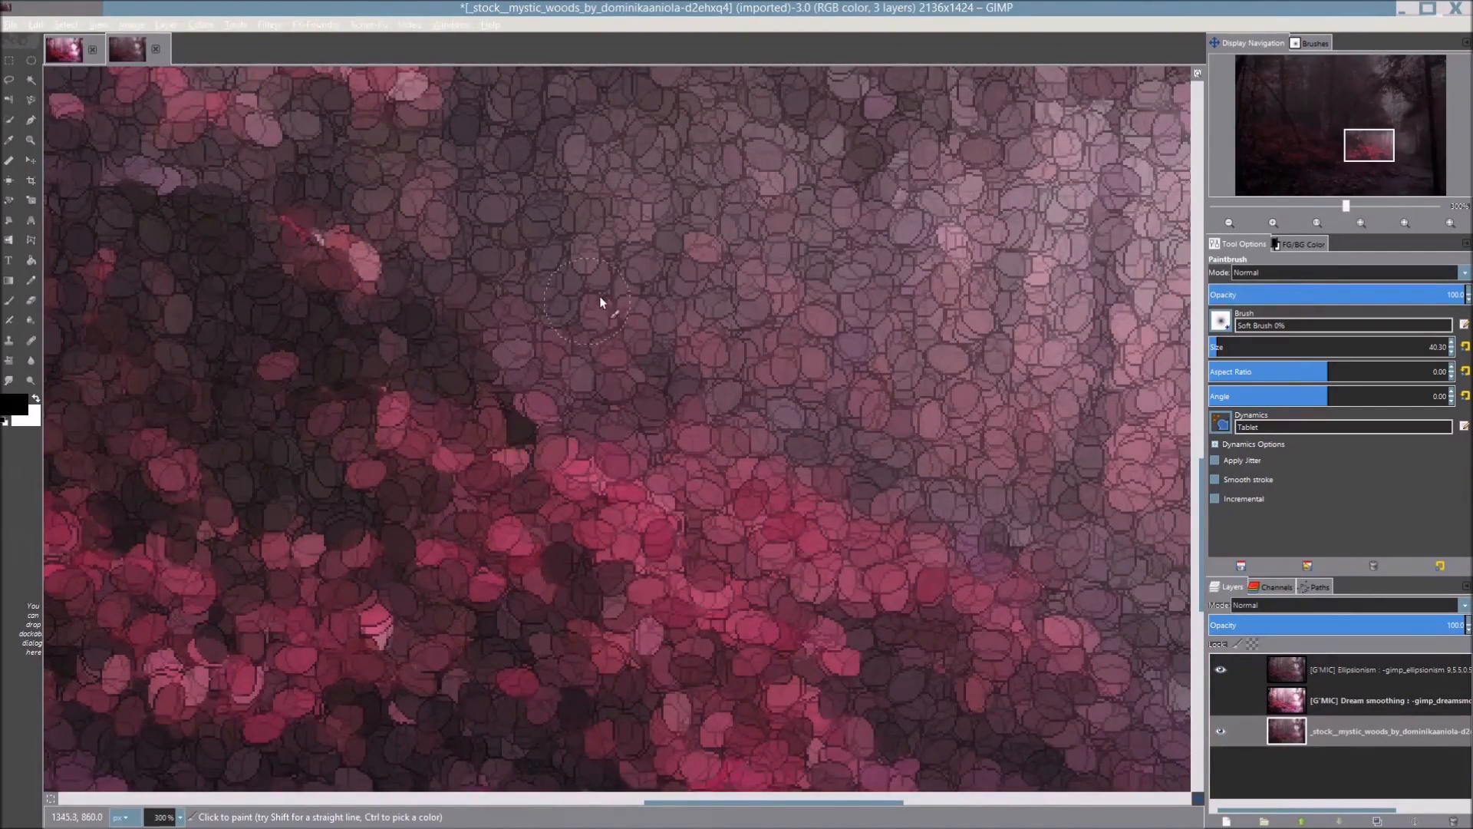
{"action": "scroll", "coordinate": [600, 296], "scroll_direction": "down", "scroll_amount": 4}
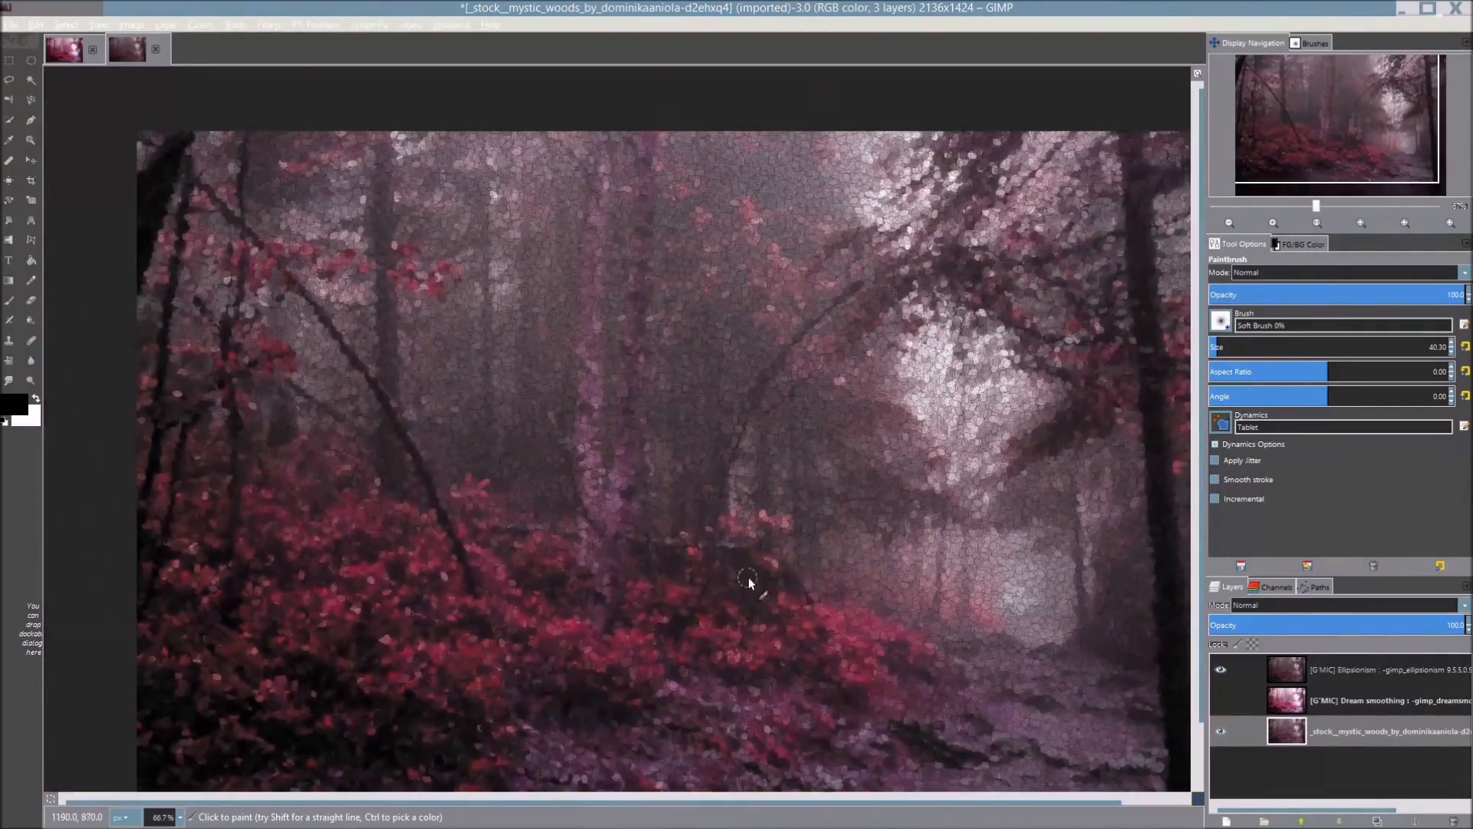
{"action": "scroll", "coordinate": [775, 369], "scroll_direction": "down", "scroll_amount": 2}
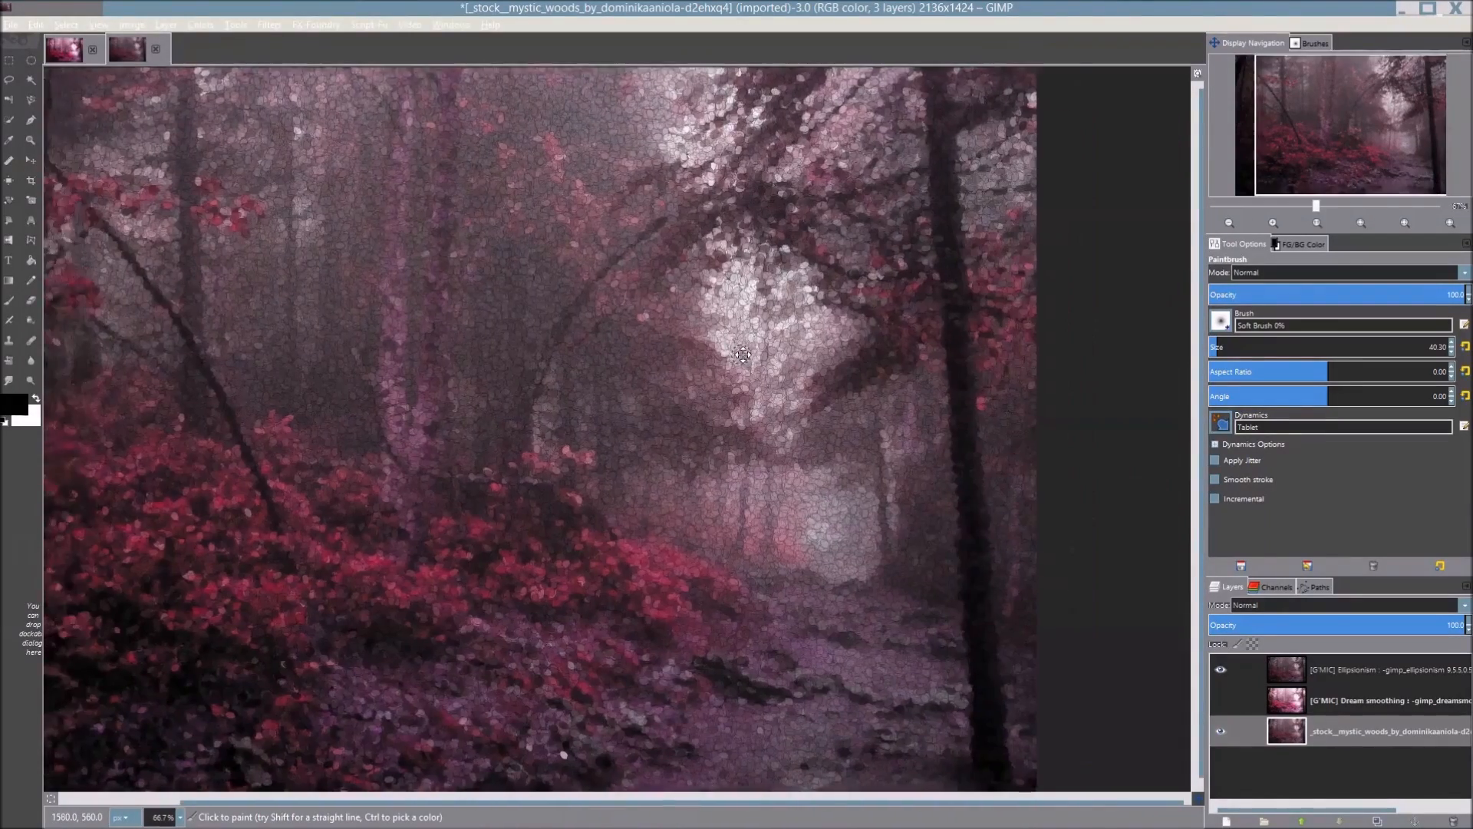
{"action": "scroll", "coordinate": [571, 427], "scroll_direction": "up", "scroll_amount": 1}
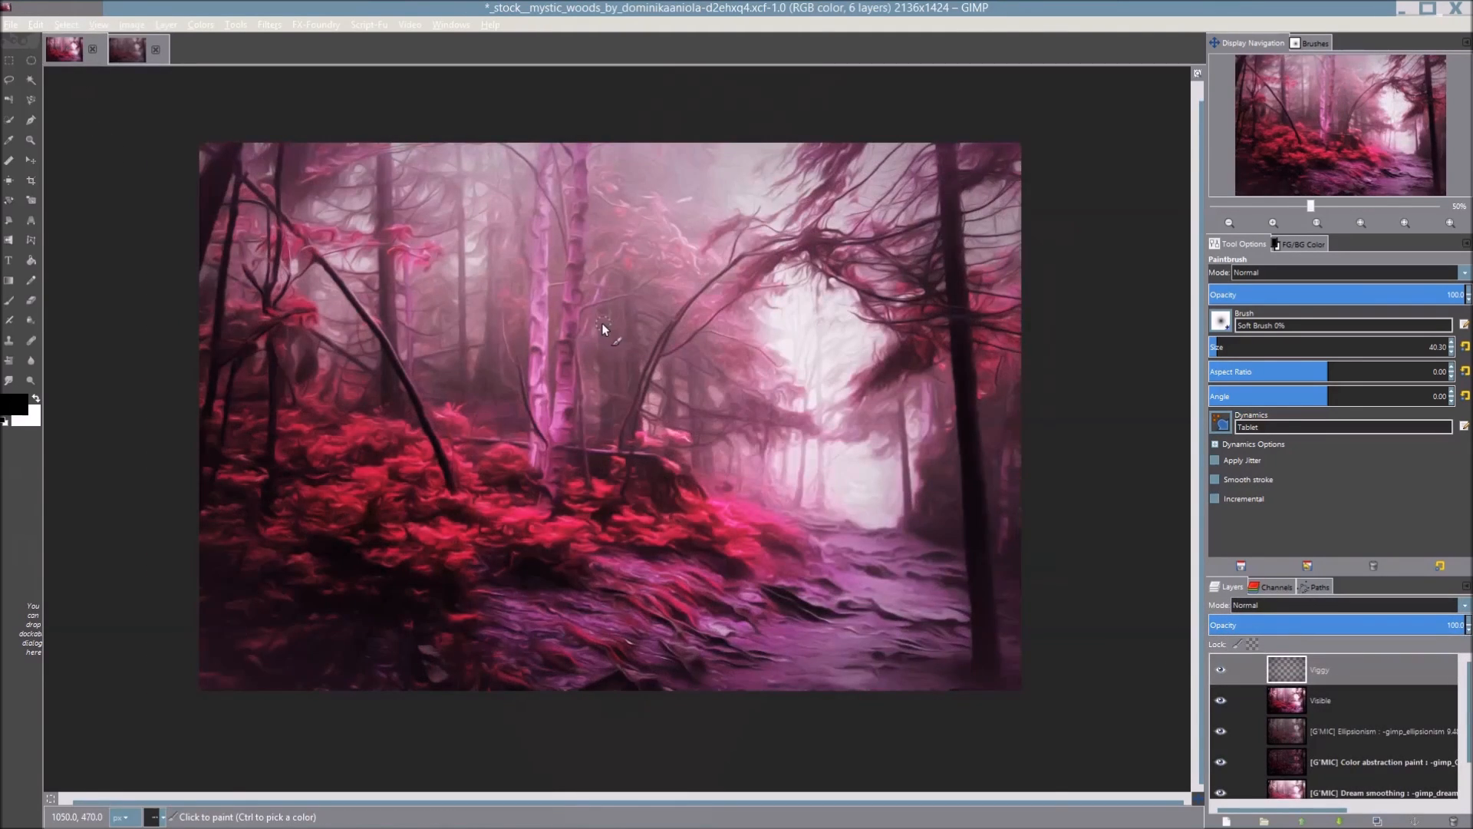
{"action": "scroll", "coordinate": [767, 346], "scroll_direction": "up", "scroll_amount": 7}
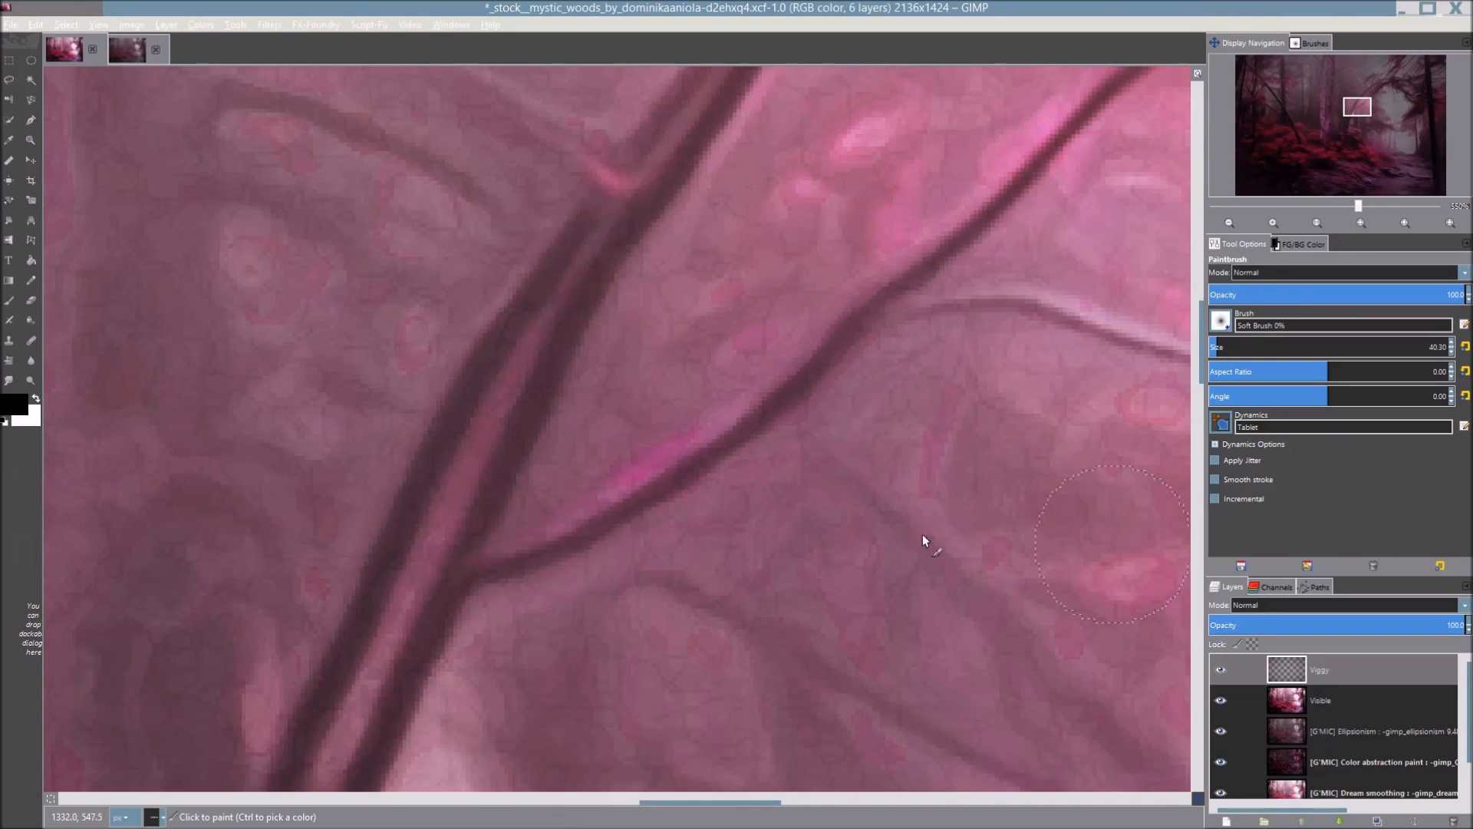
{"action": "scroll", "coordinate": [935, 491], "scroll_direction": "down", "scroll_amount": 7}
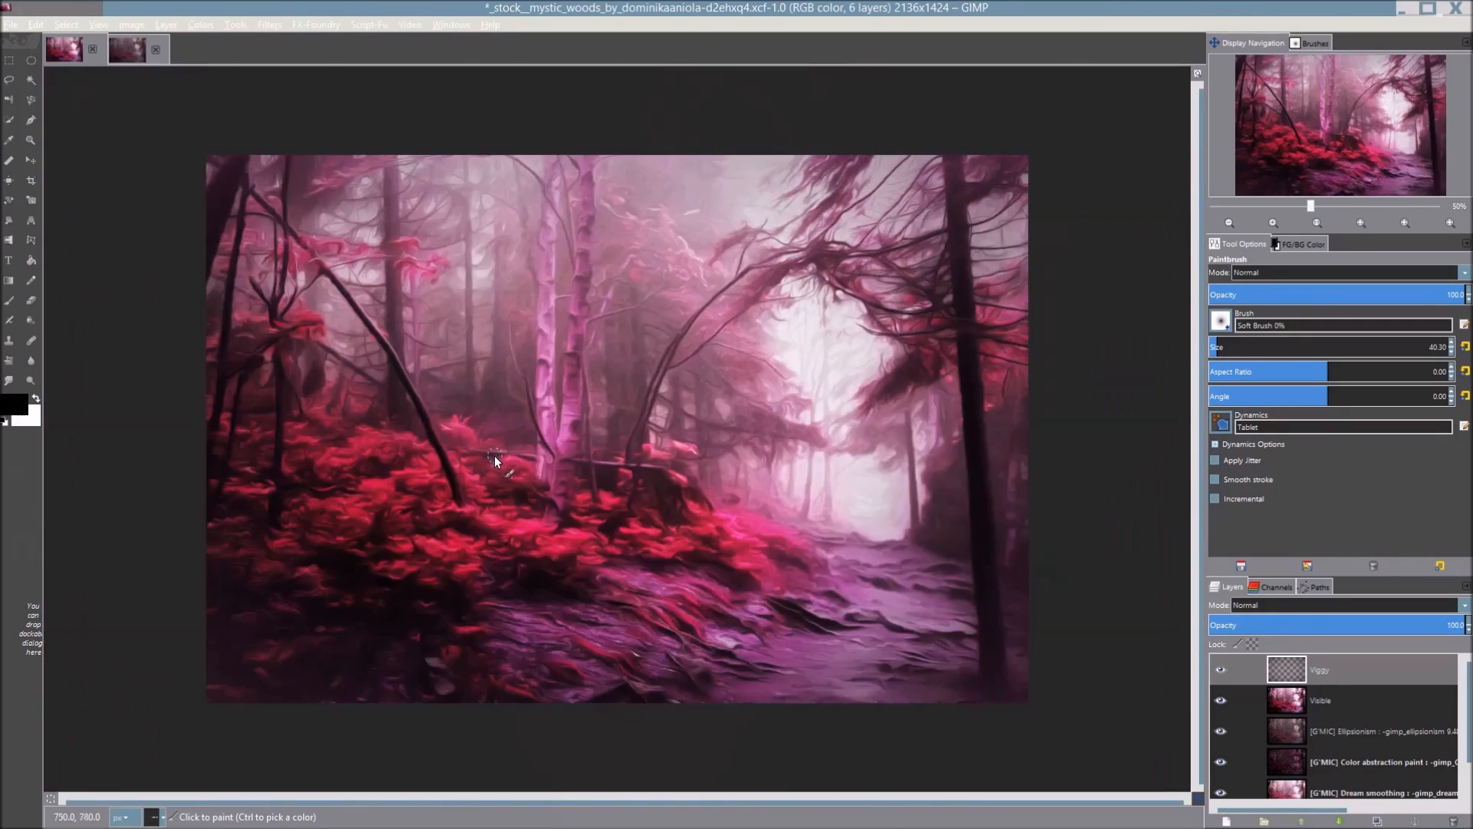
{"action": "left_click", "coordinate": [127, 49]}
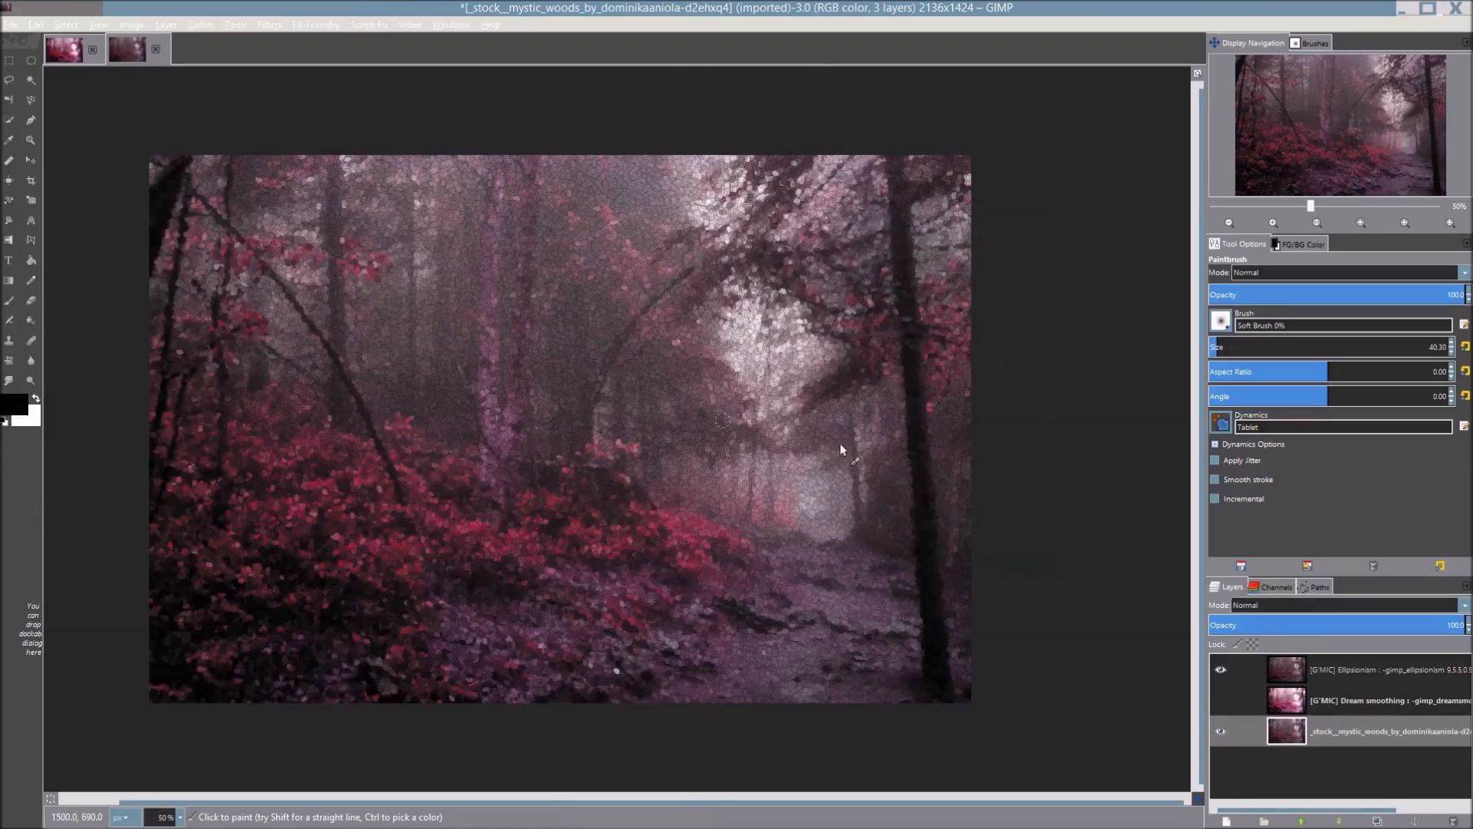
{"action": "scroll", "coordinate": [844, 446], "scroll_direction": "up", "scroll_amount": 2}
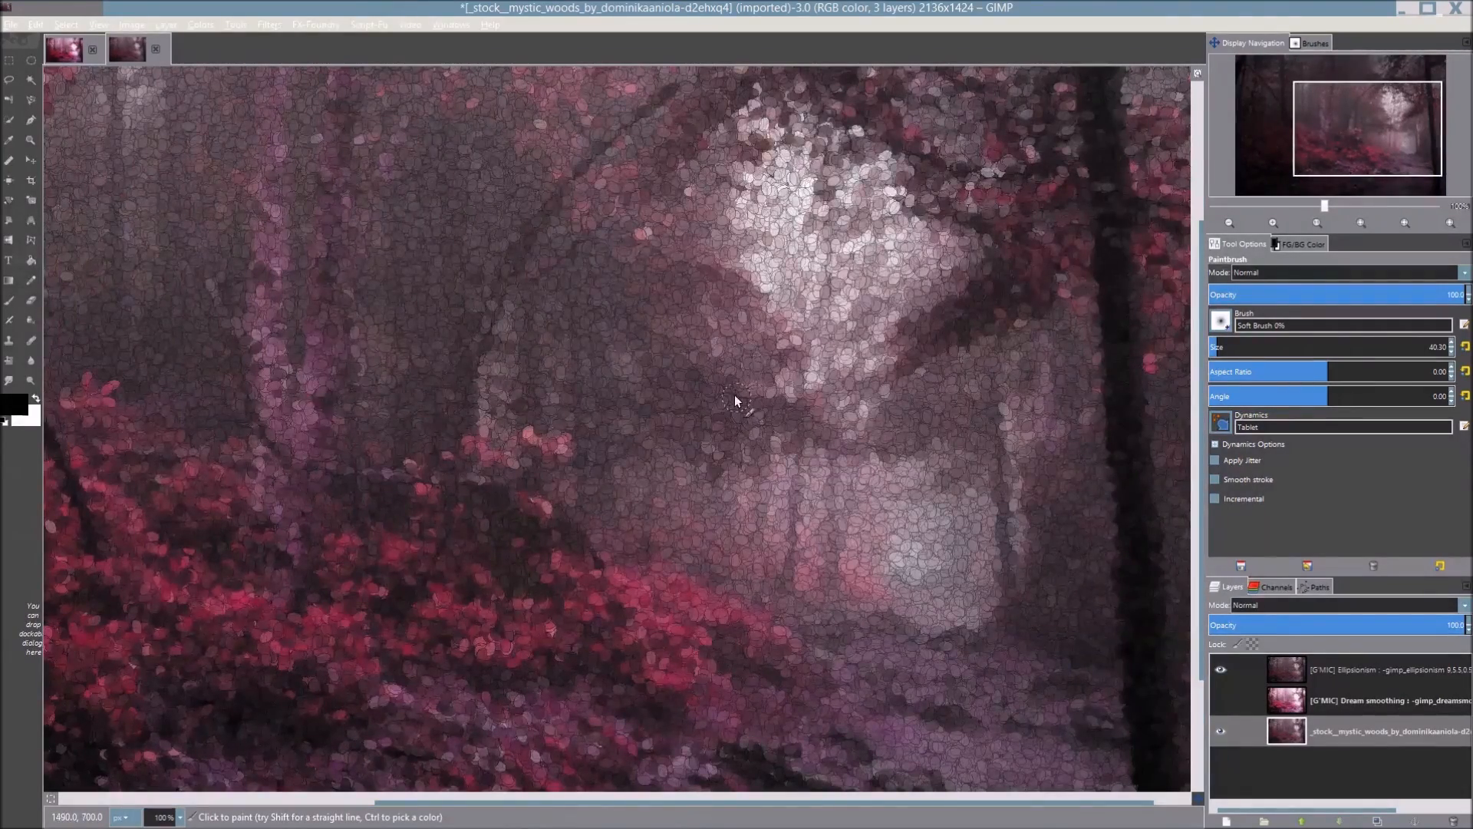
{"action": "scroll", "coordinate": [734, 400], "scroll_direction": "down", "scroll_amount": 2}
Hide the Ellipsionism layer and choose the Color abstraction paint filter in G'MIC for the original photo layer
{"action": "left_click", "coordinate": [1220, 669]}
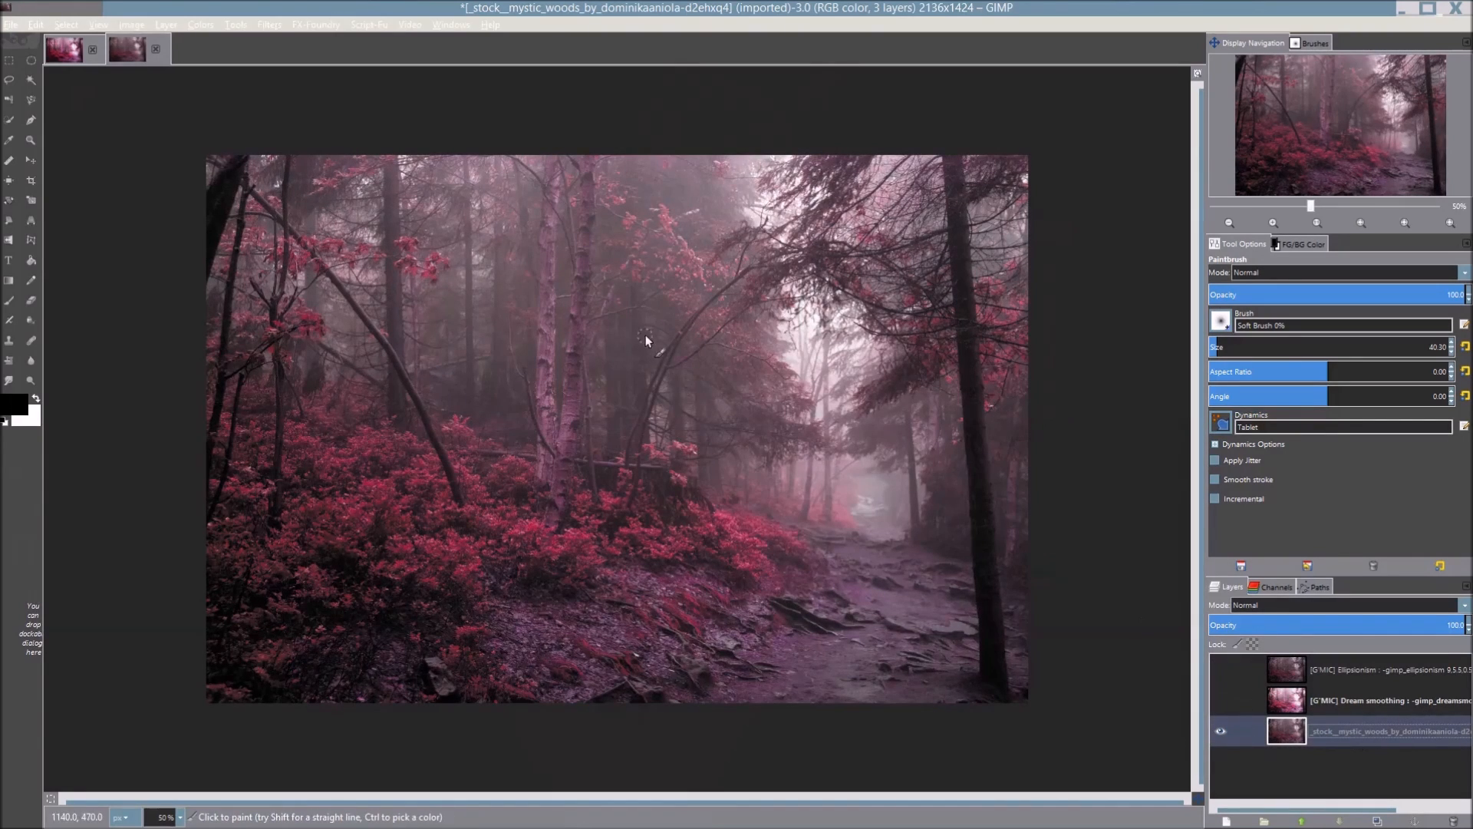
{"action": "left_click", "coordinate": [1232, 17]}
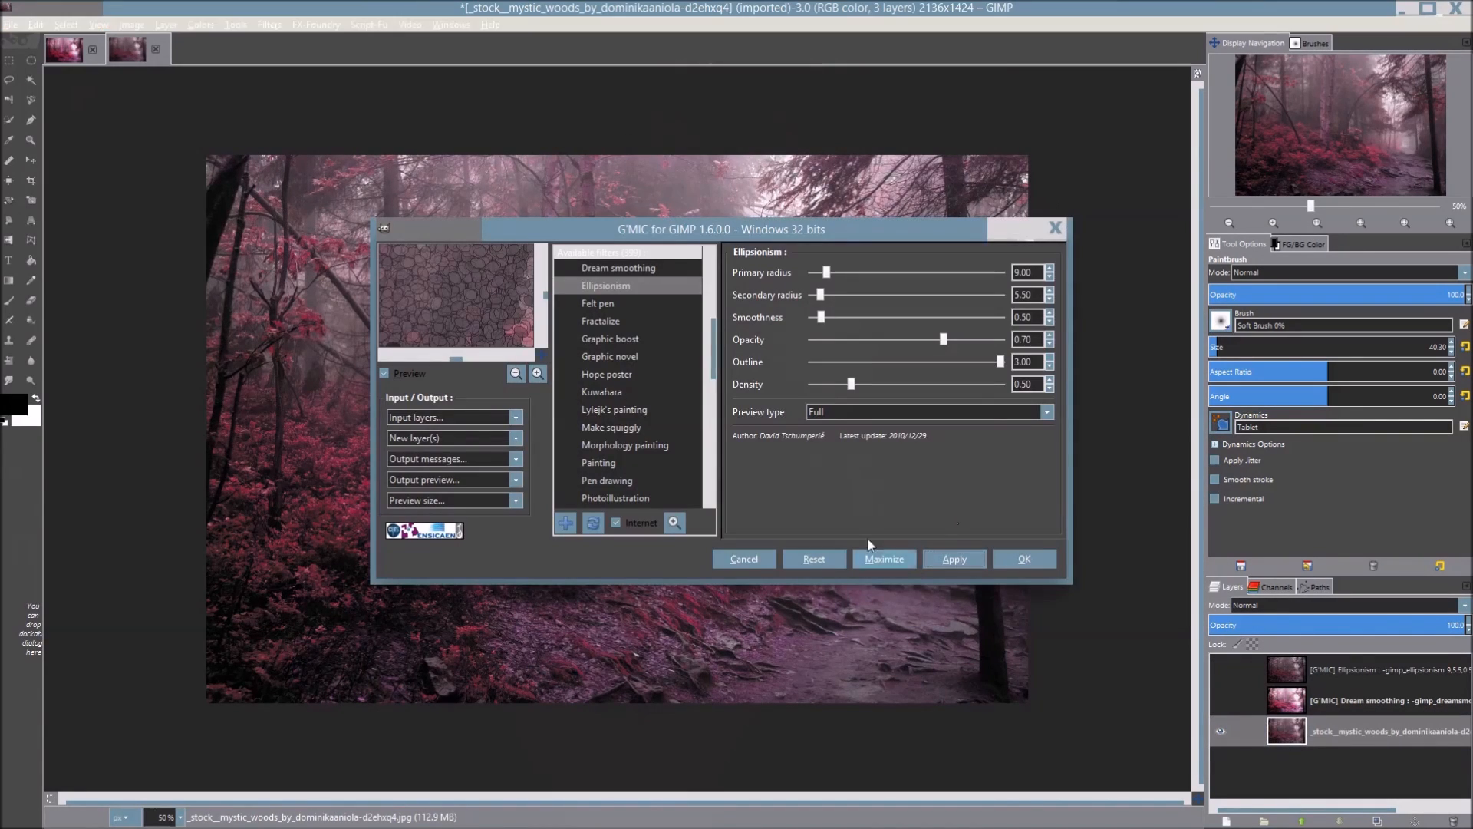
{"action": "left_click", "coordinate": [752, 557]}
{"action": "left_click", "coordinate": [268, 23]}
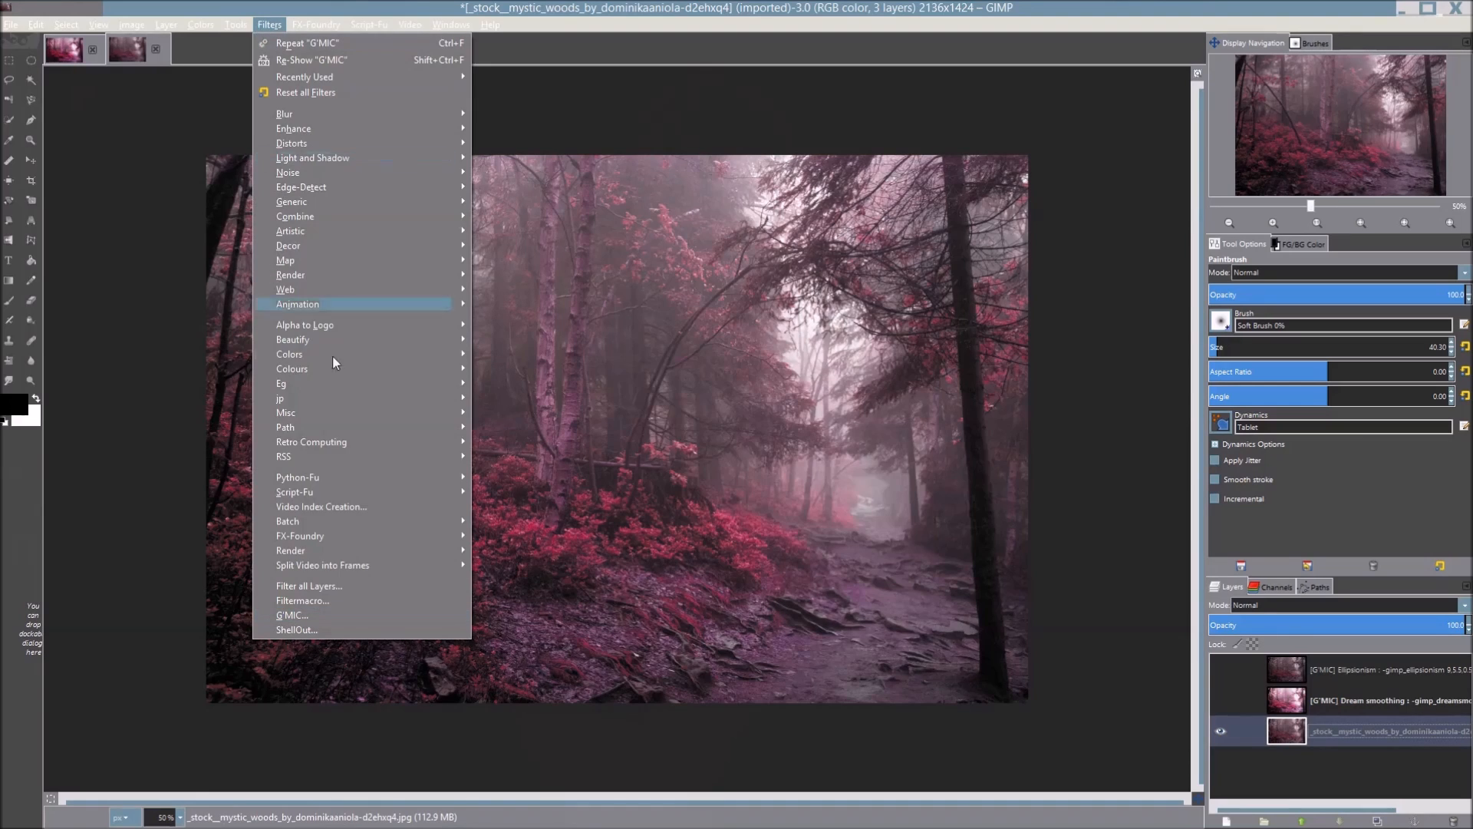
{"action": "left_click", "coordinate": [376, 615]}
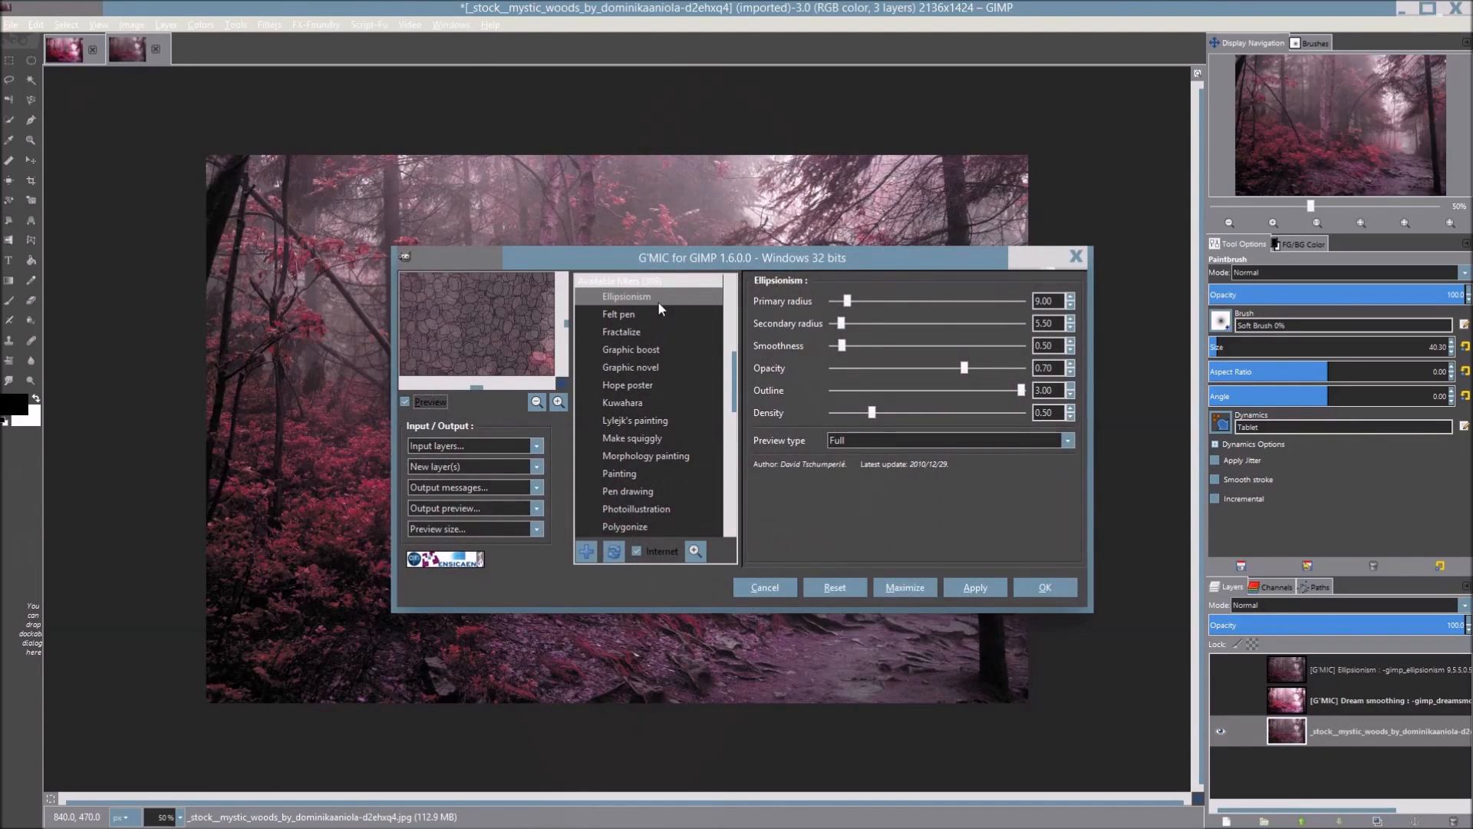
{"action": "left_click_drag", "start_coordinate": [738, 373], "coordinate": [741, 339]}
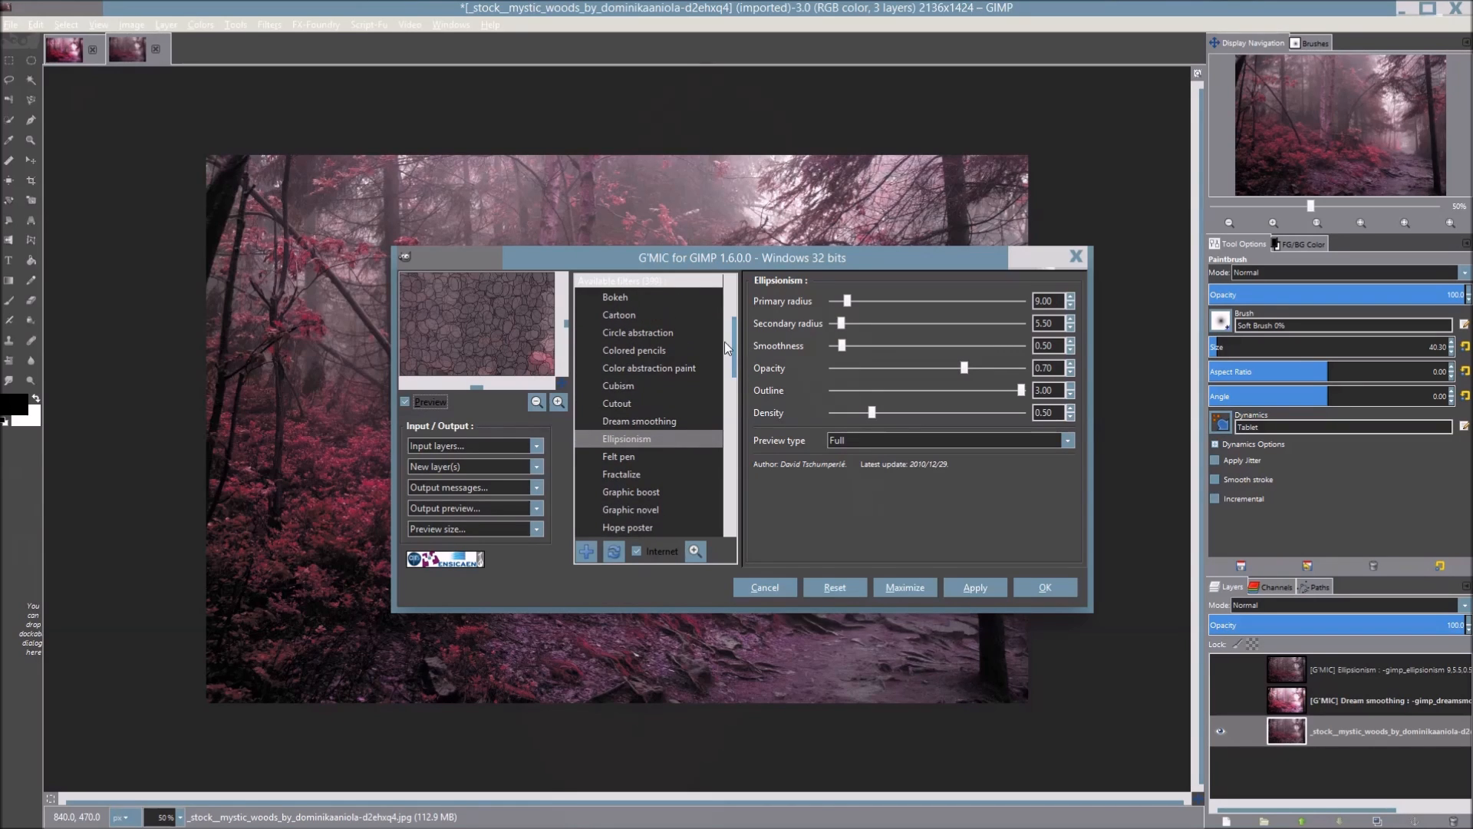
{"action": "left_click", "coordinate": [649, 371]}
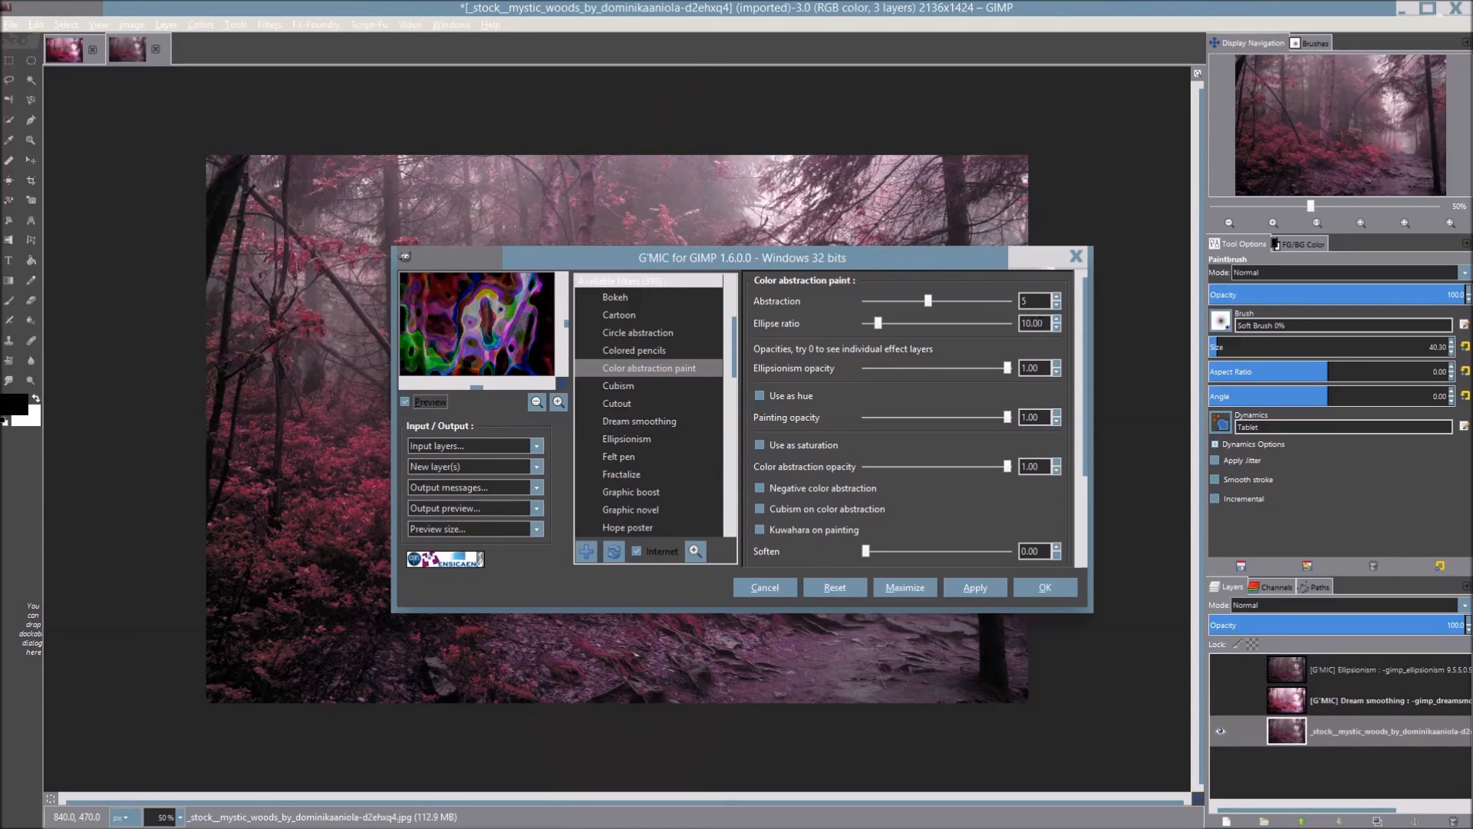
Apply Color abstraction paint with ellipse ratio 15 and Use as saturation enabled, then close the filter dialog
{"action": "left_click_drag", "start_coordinate": [1047, 323], "coordinate": [992, 322]}
{"action": "type", "text": "4"}
{"action": "key", "text": "BackSpace"}
{"action": "type", "text": "15"}
{"action": "key", "text": "Return"}
{"action": "left_click", "coordinate": [761, 446]}
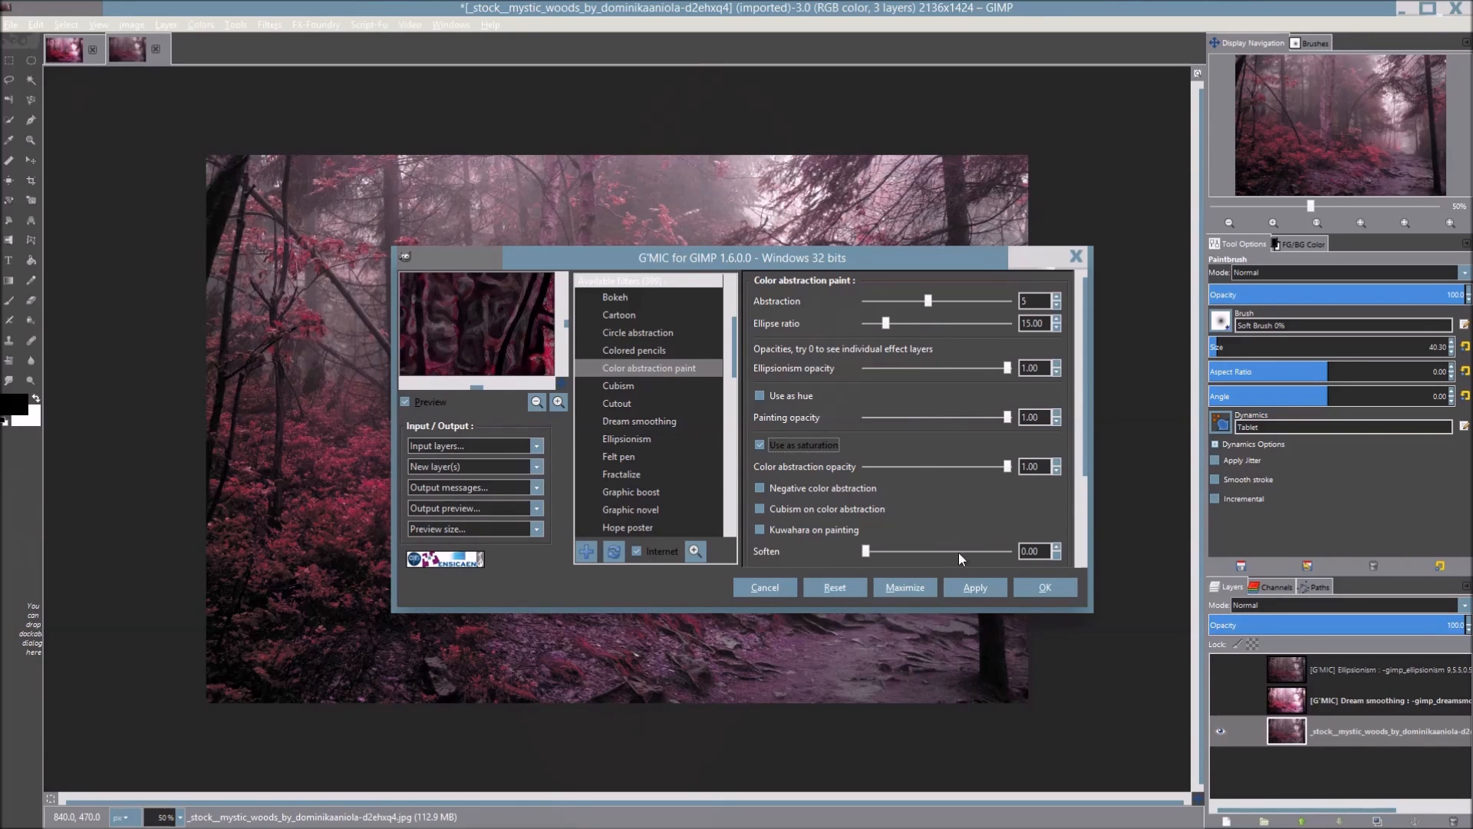
{"action": "left_click", "coordinate": [975, 589]}
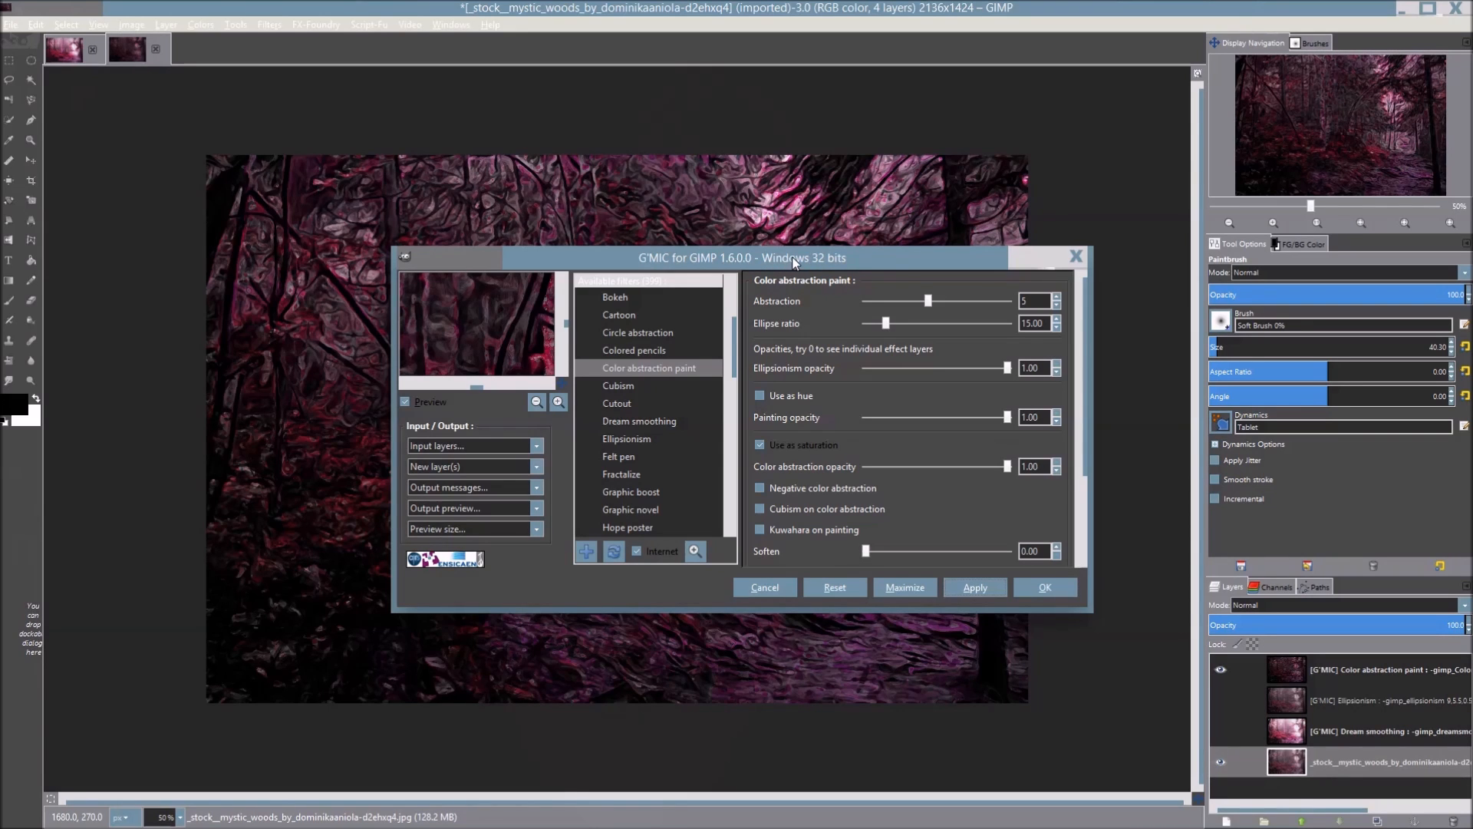
{"action": "left_click_drag", "start_coordinate": [790, 260], "coordinate": [773, 210]}
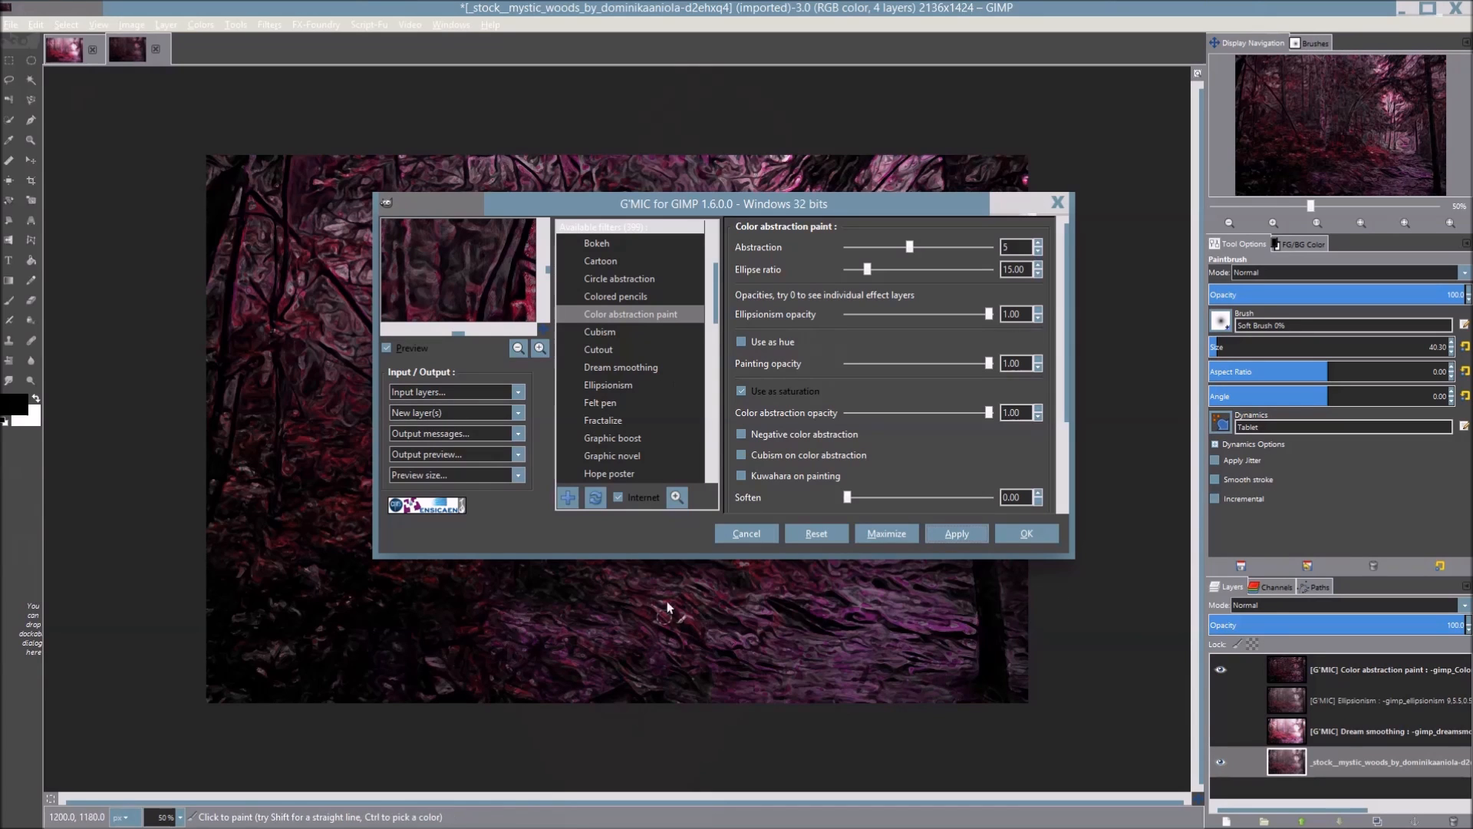
{"action": "left_click", "coordinate": [747, 533]}
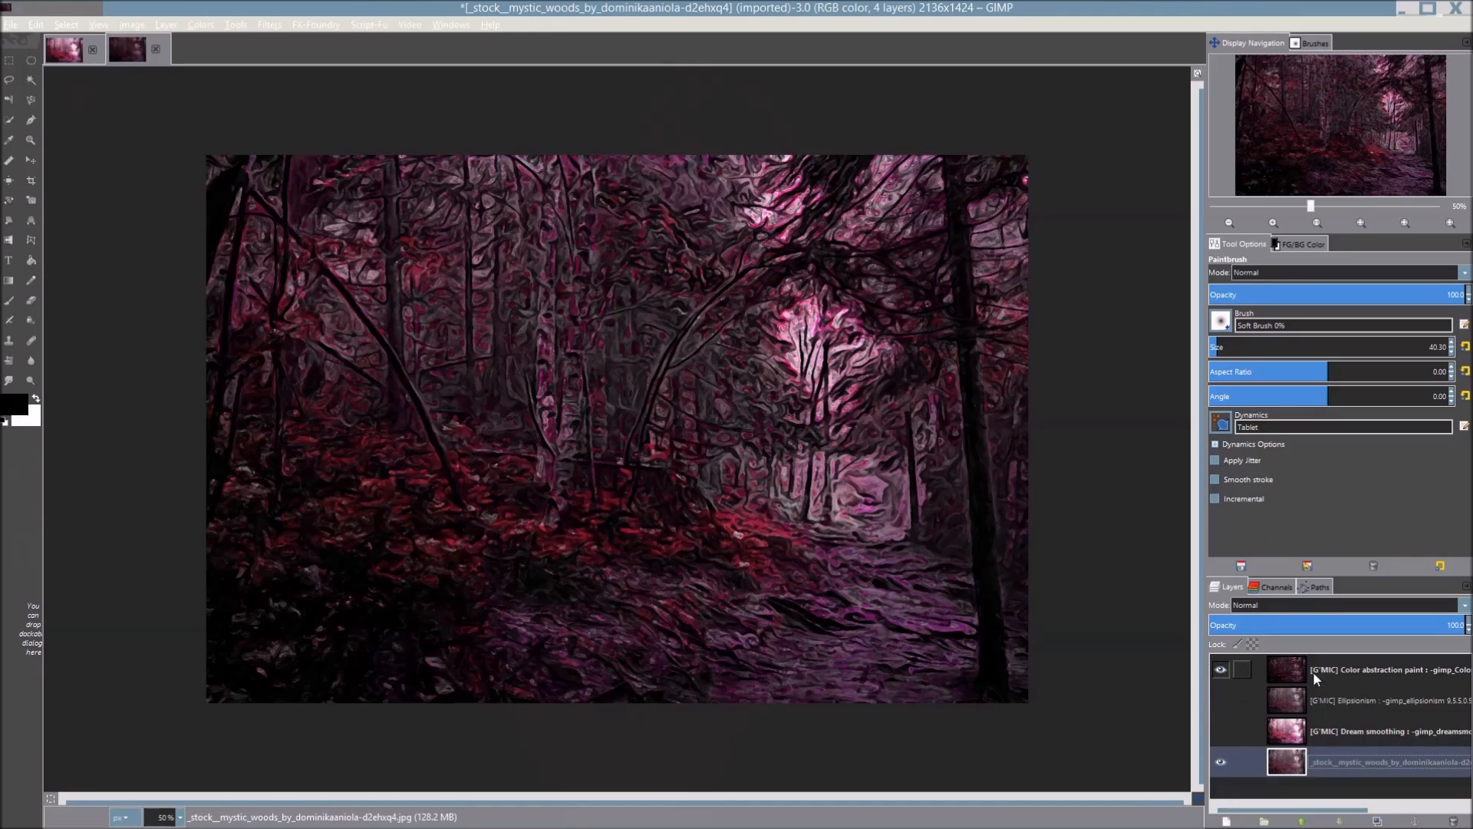
Toggle the filter layers' visibility to compare their effects, leaving only the original photo layer shown
{"action": "left_click", "coordinate": [1220, 671]}
{"action": "left_click", "coordinate": [1220, 671]}
{"action": "left_click", "coordinate": [1219, 671]}
{"action": "left_click", "coordinate": [1220, 699]}
{"action": "left_click", "coordinate": [1226, 724]}
{"action": "left_click", "coordinate": [1226, 724]}
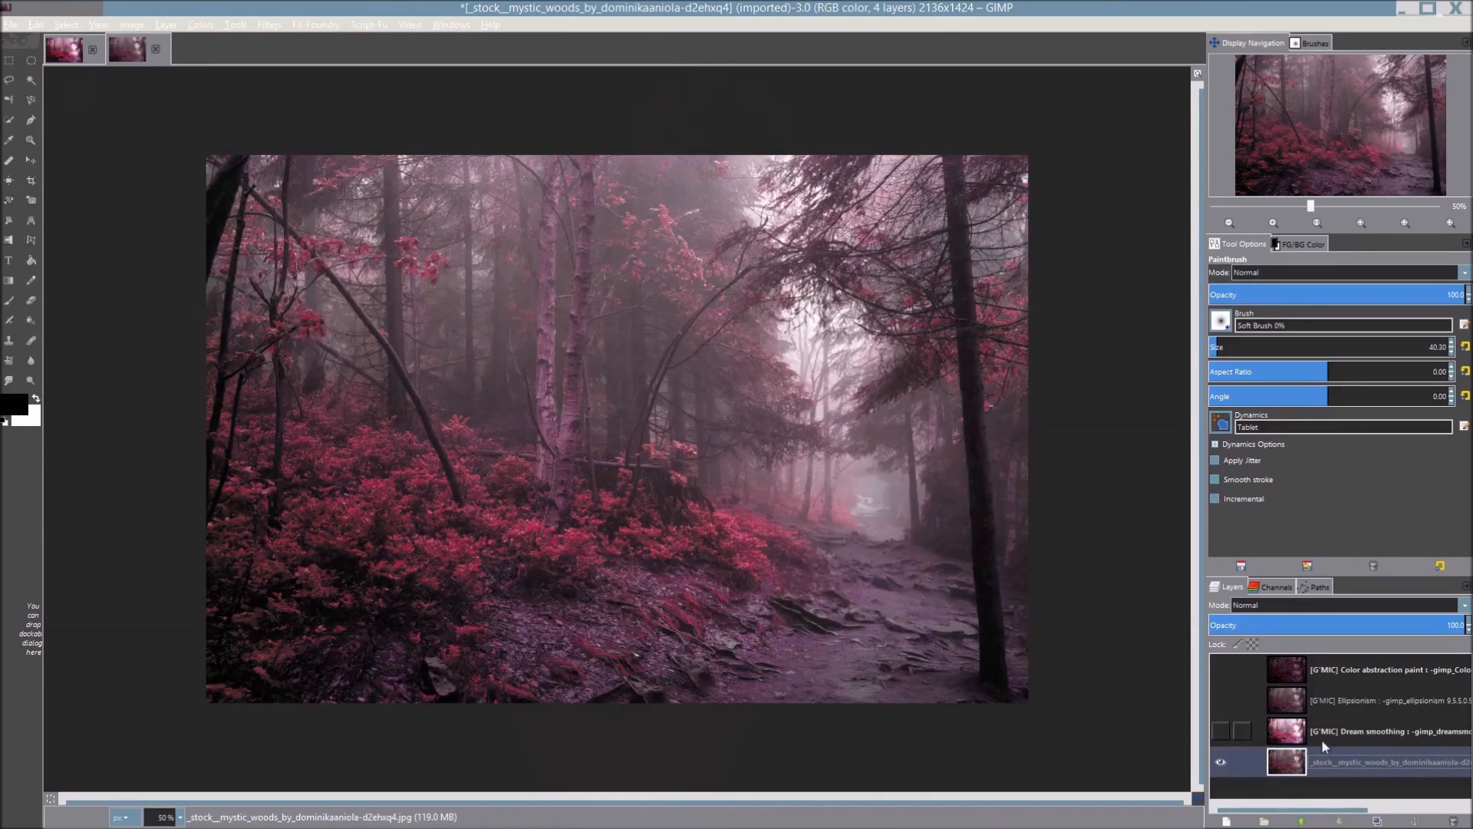
Delete the original photo layer and show the Dream smoothing, Ellipsionism and Color abstraction paint layers
{"action": "left_click", "coordinate": [1454, 822]}
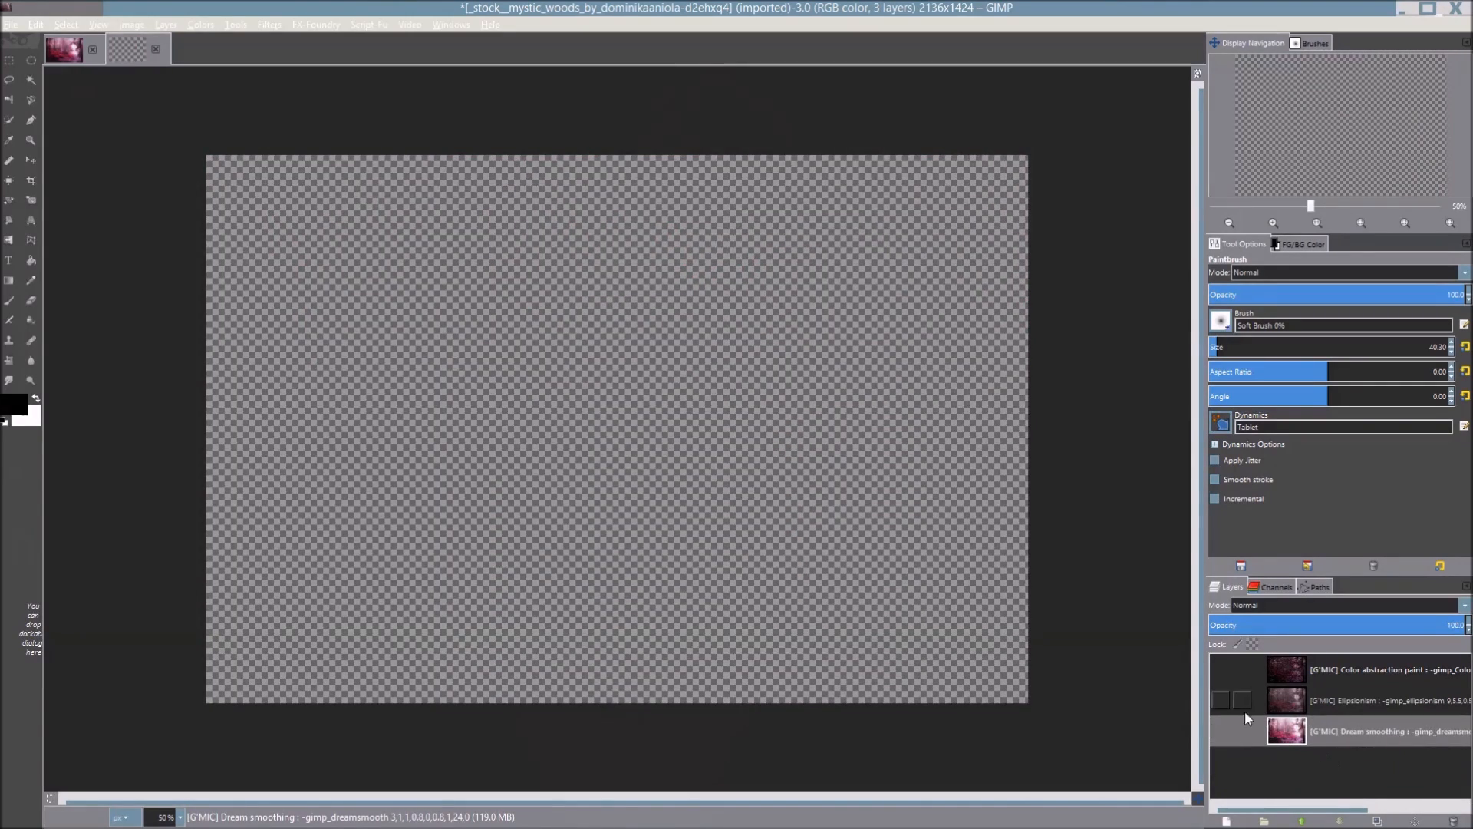
{"action": "left_click", "coordinate": [1222, 731]}
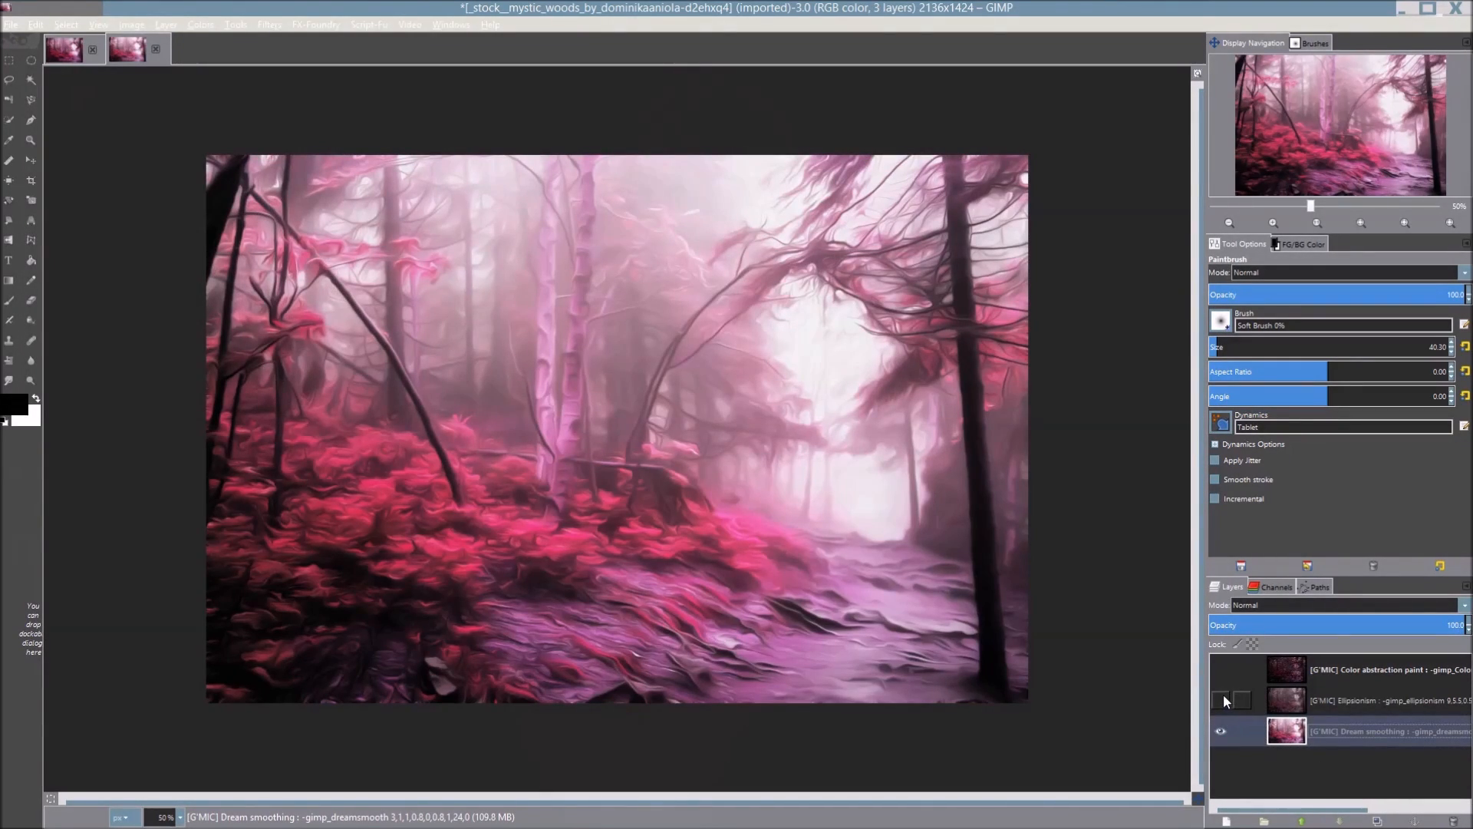
{"action": "left_click", "coordinate": [1223, 695]}
{"action": "left_click", "coordinate": [1227, 668]}
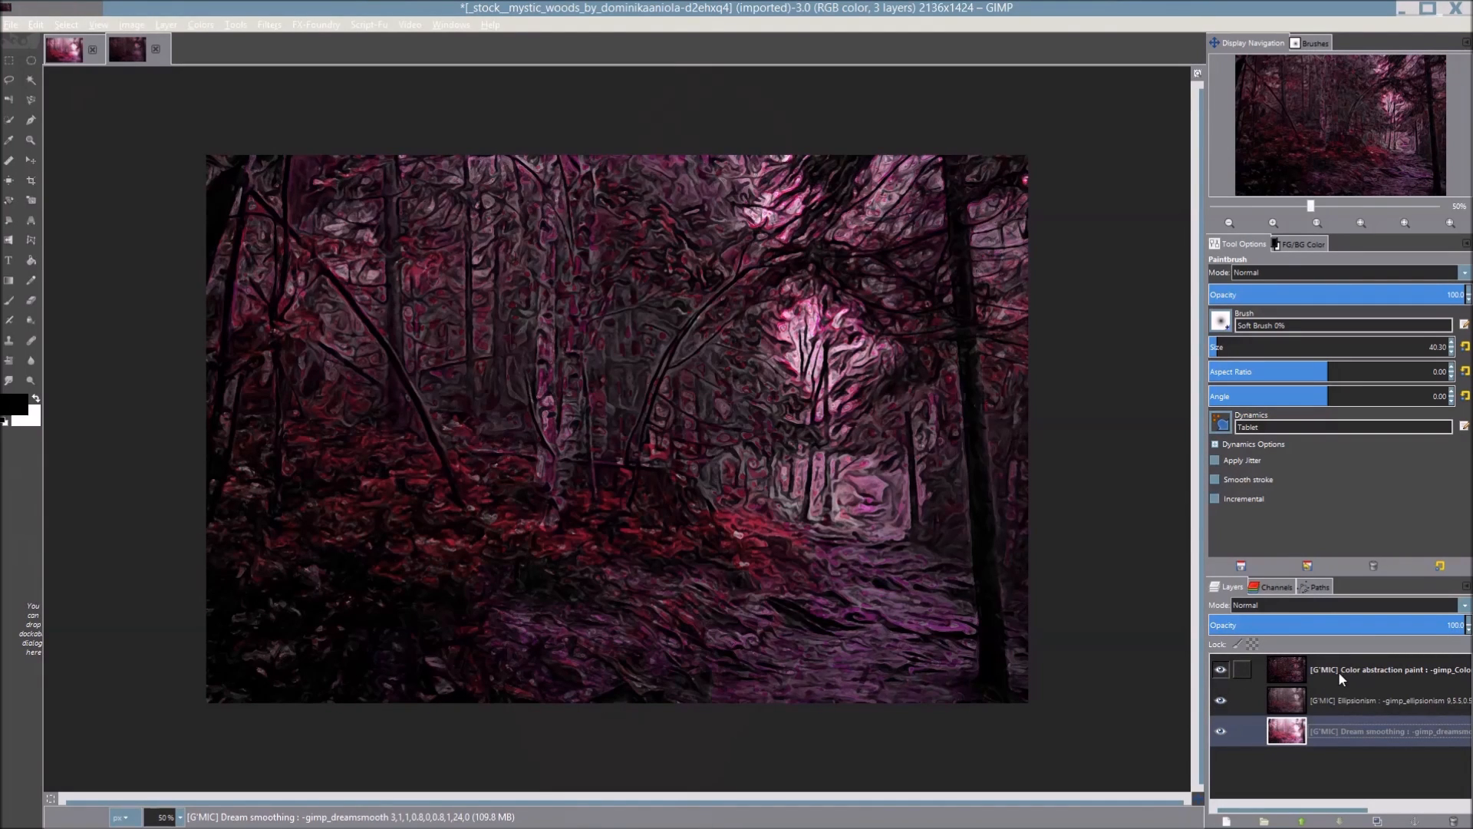
Check the finished six-layer example, return to the three-layer image, and move the Color abstraction paint layer below the Ellipsionism layer
{"action": "left_click", "coordinate": [69, 59]}
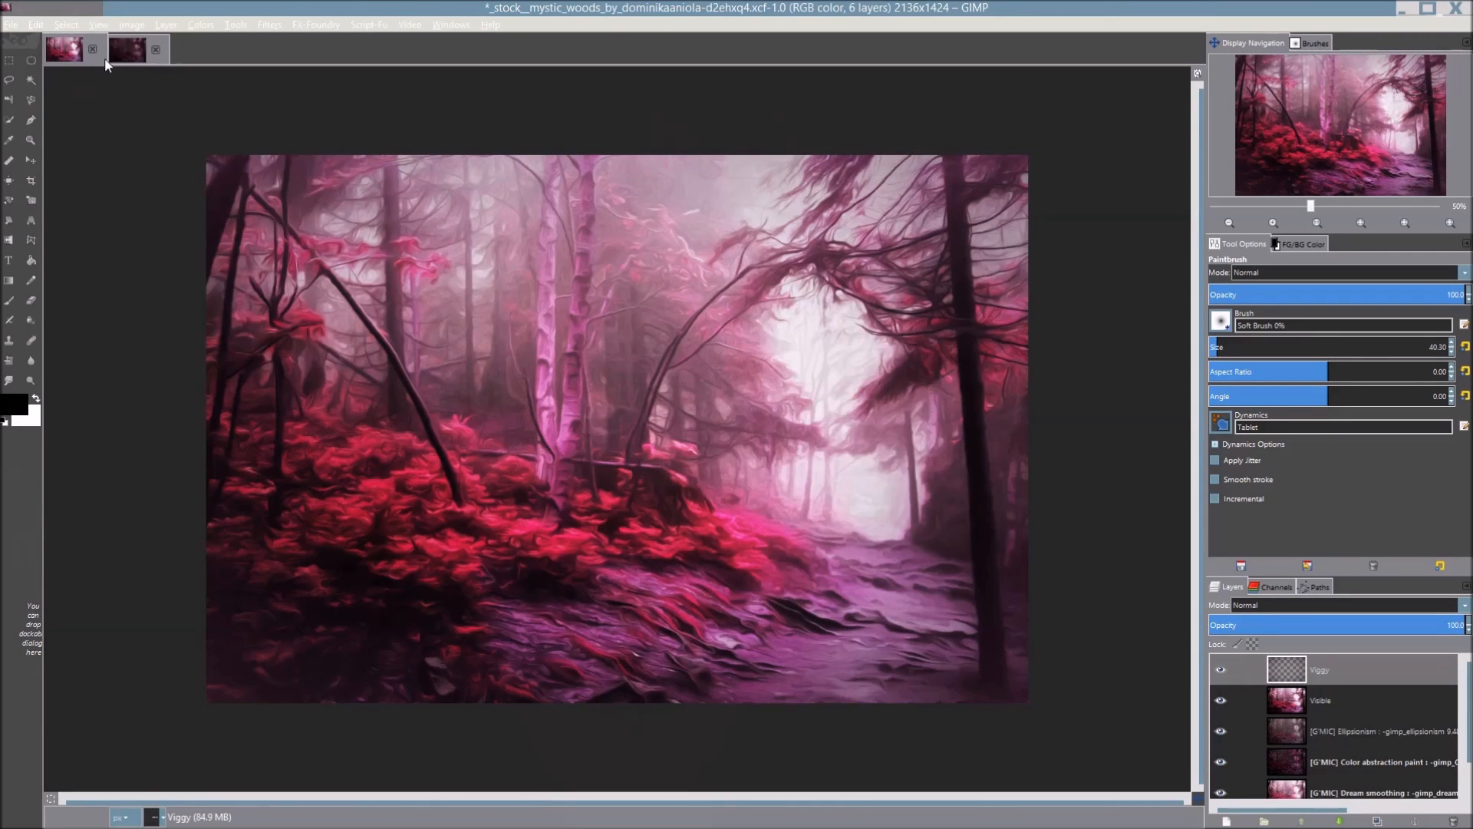
{"action": "left_click", "coordinate": [123, 49]}
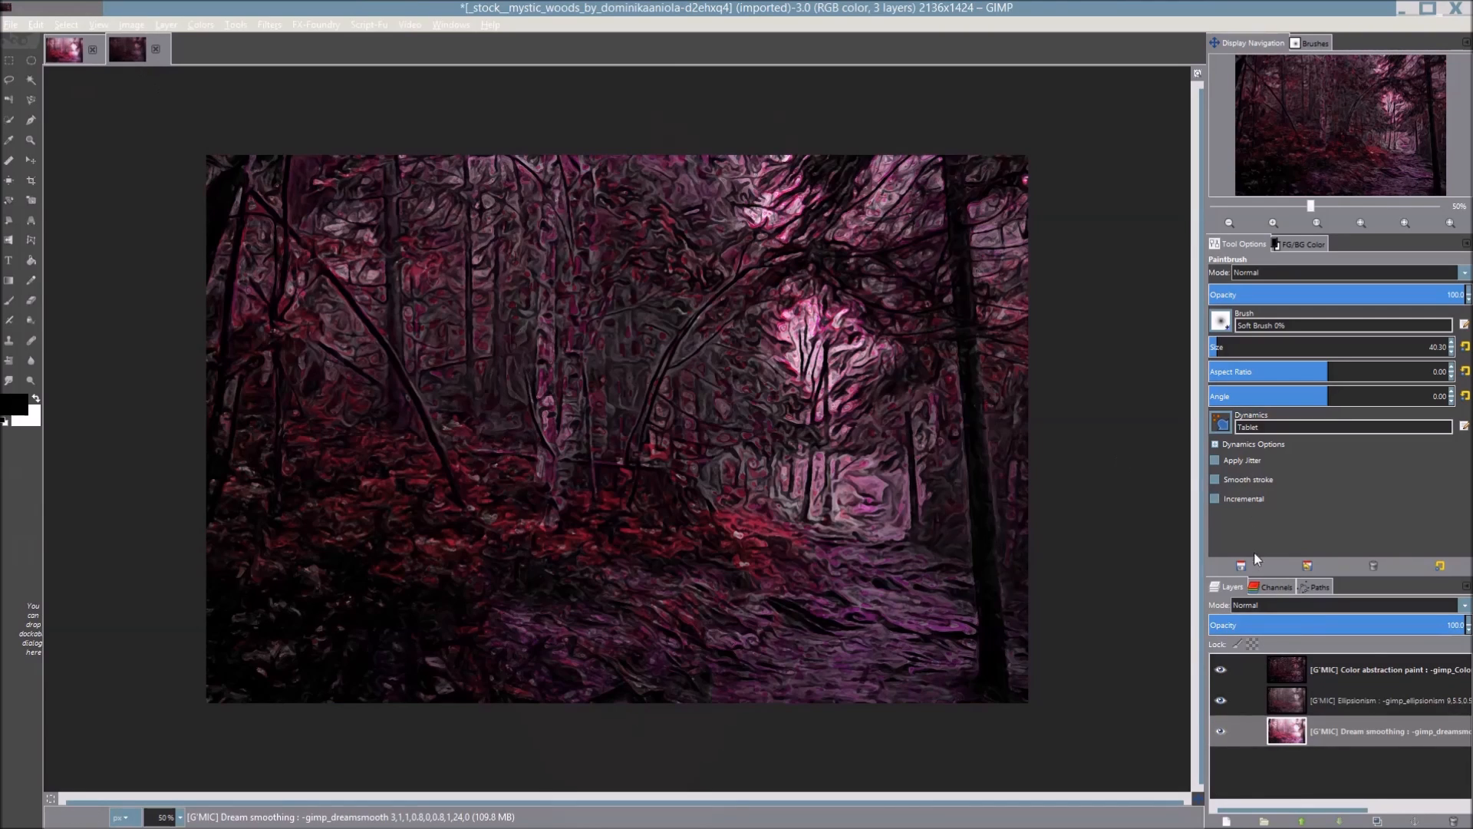
{"action": "left_click", "coordinate": [1379, 676]}
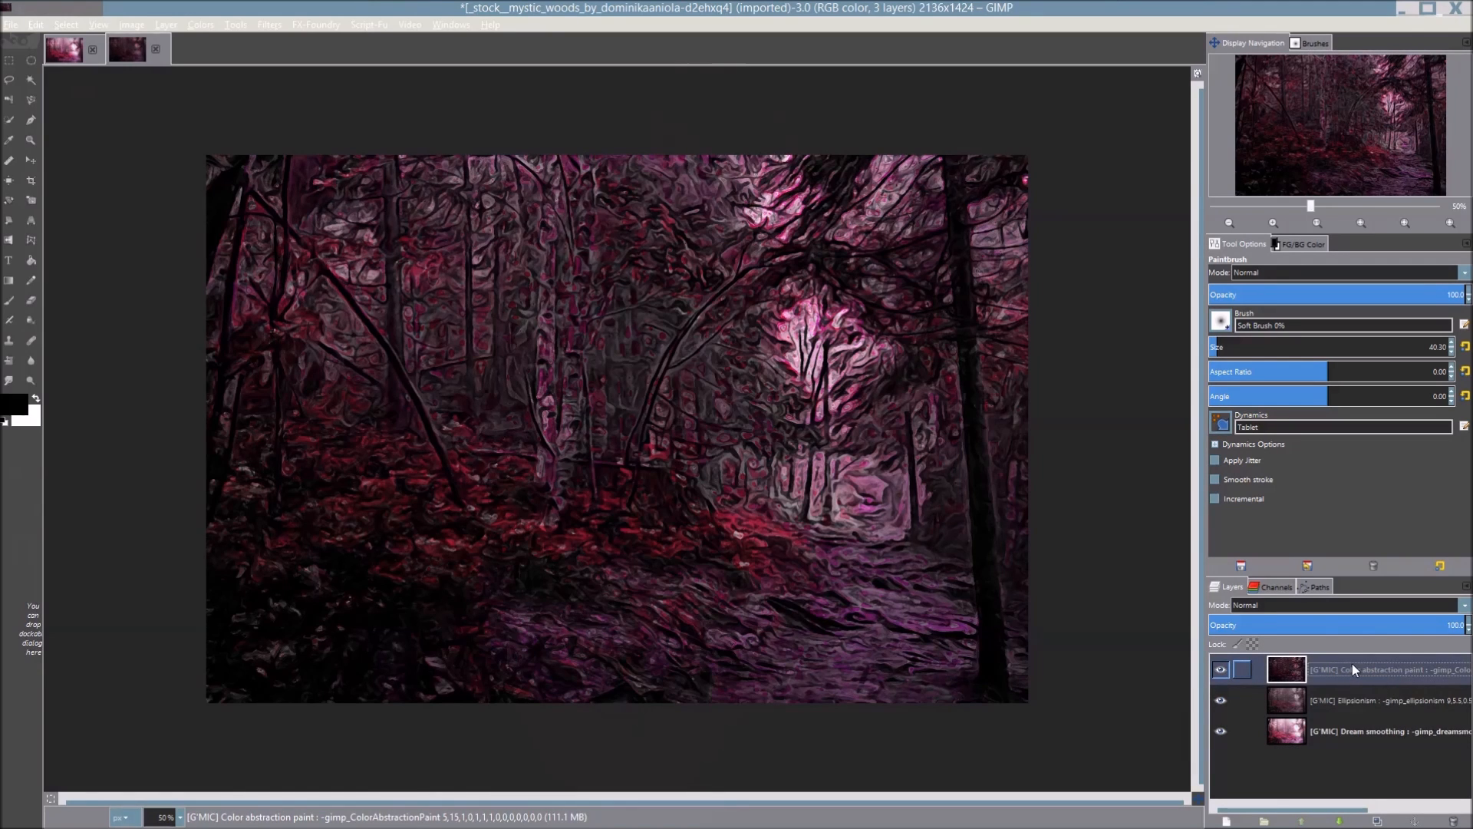
{"action": "left_click_drag", "start_coordinate": [1357, 665], "coordinate": [1328, 700]}
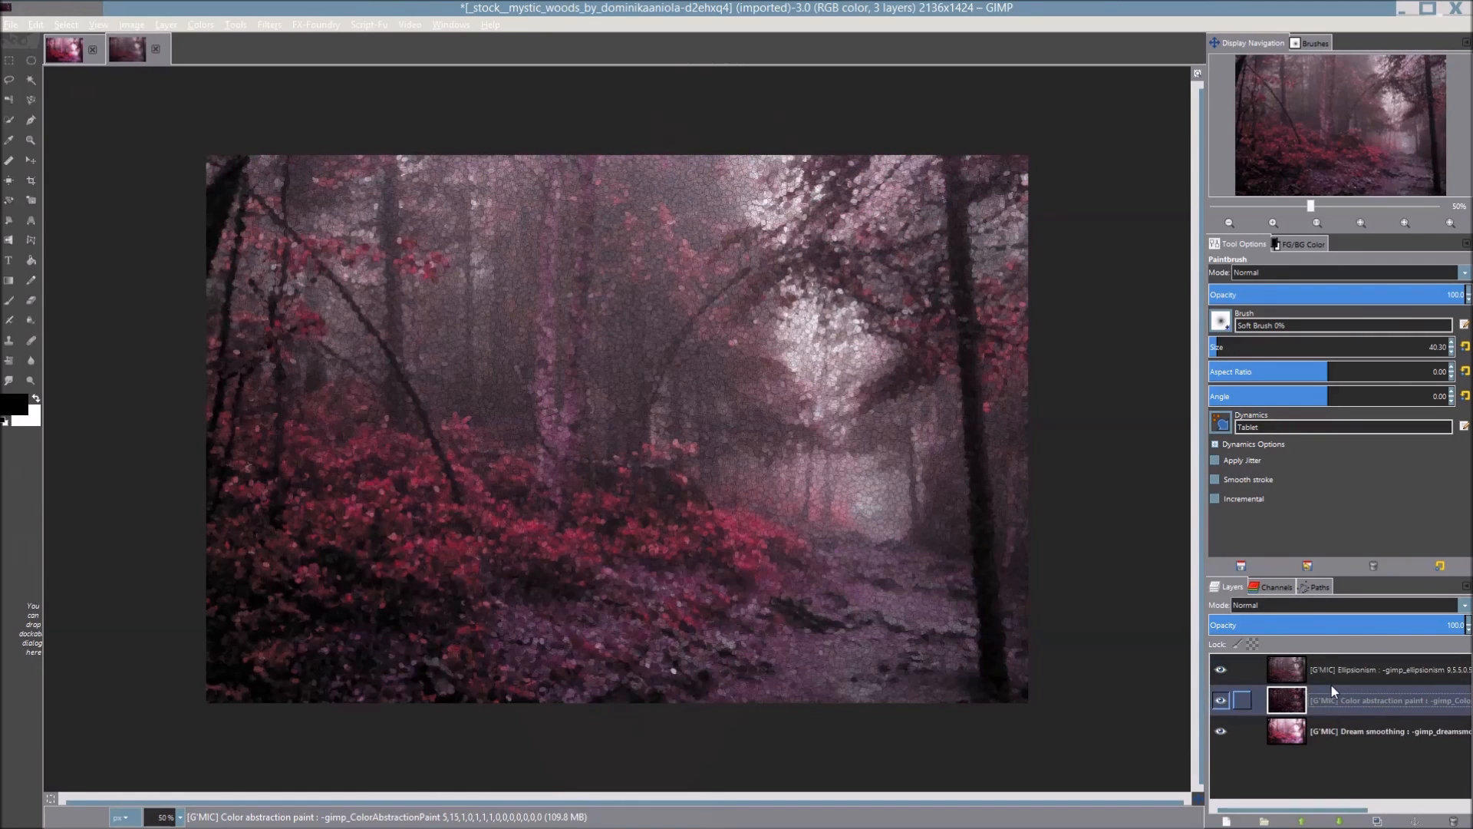
Set the Ellipsionism layer's blend mode to Overlay and its opacity to 40
{"action": "left_click", "coordinate": [1326, 671]}
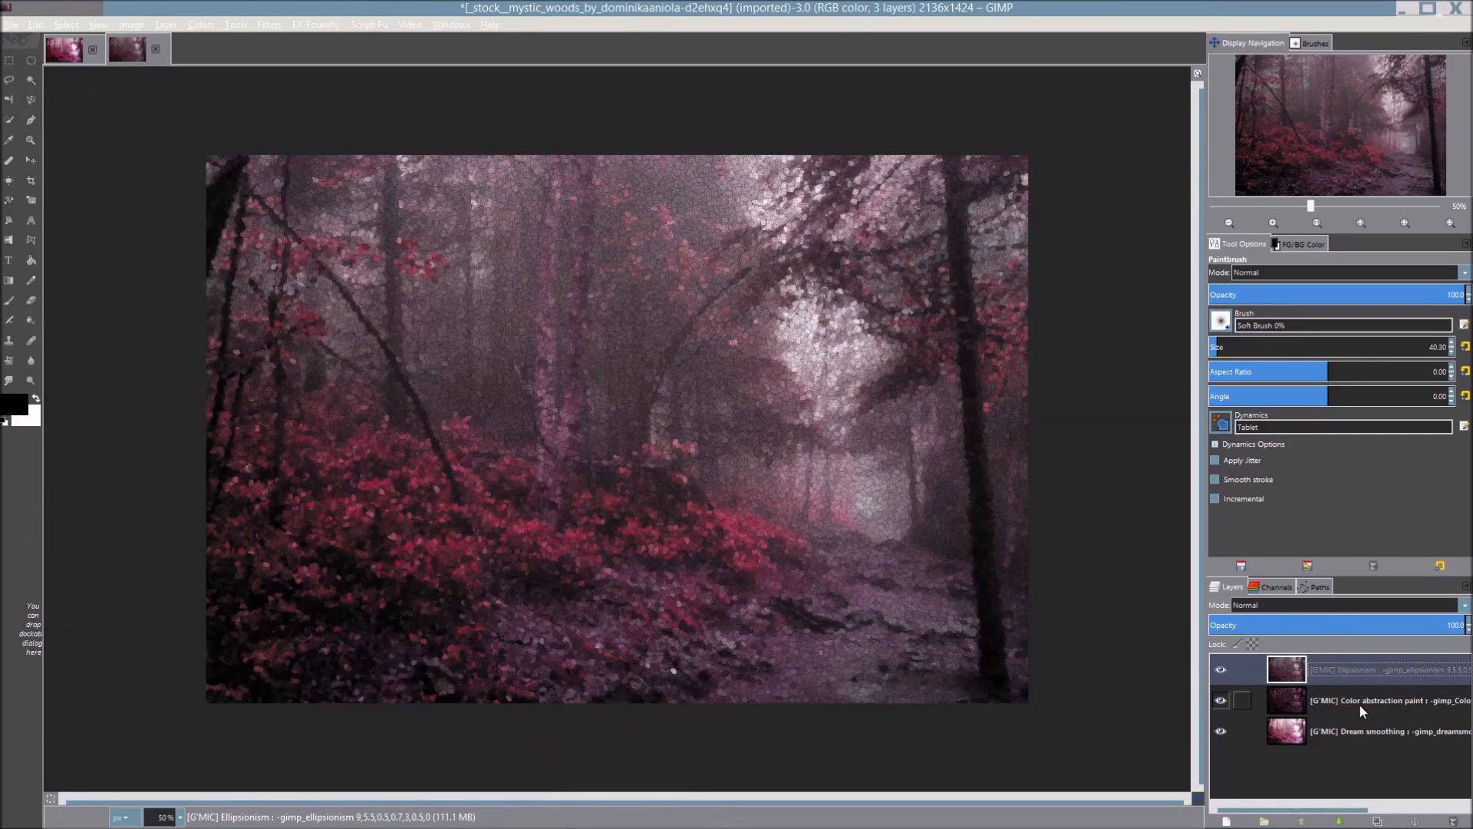
{"action": "left_click", "coordinate": [1301, 606]}
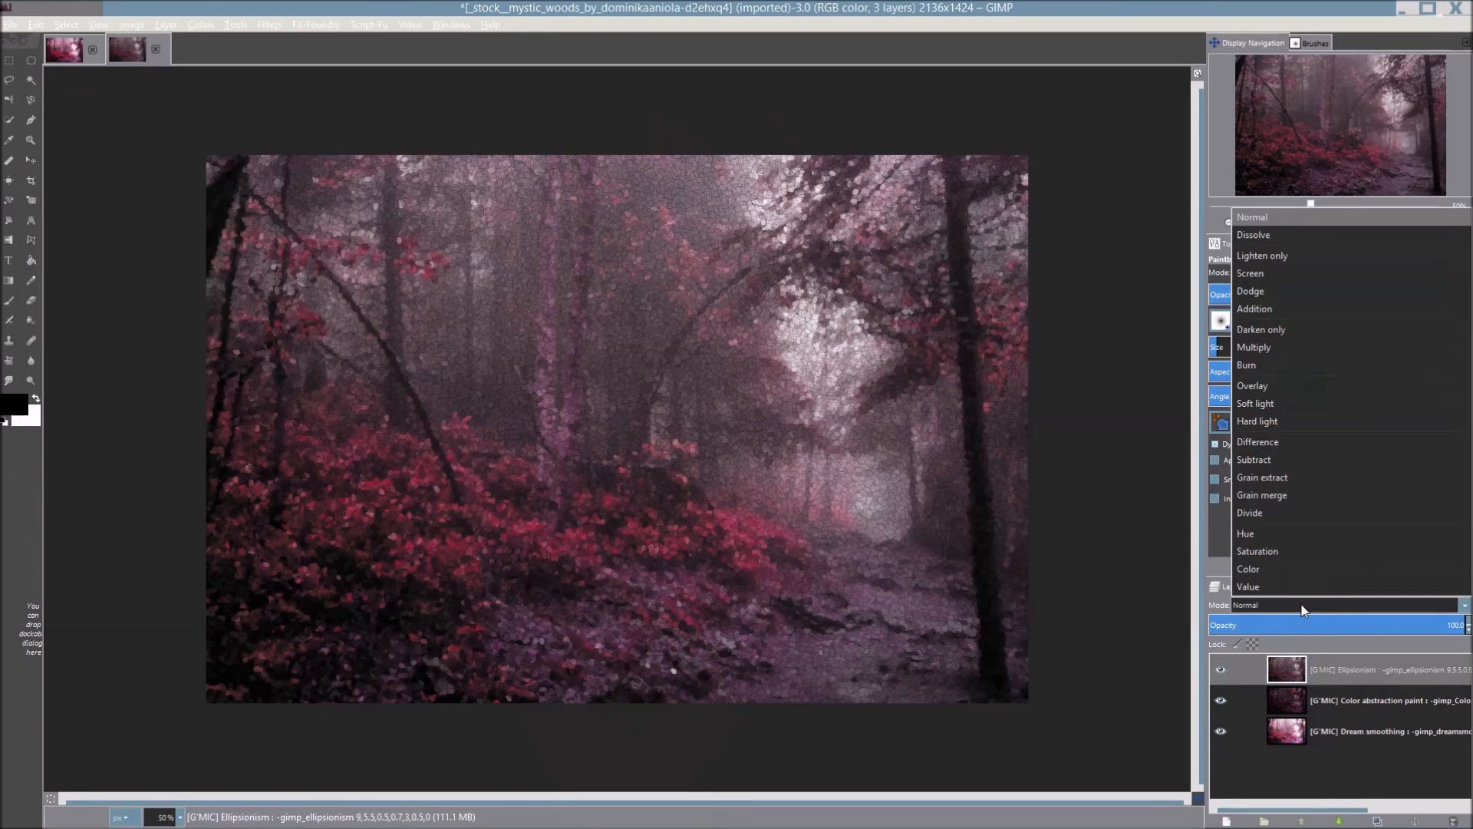
{"action": "left_click", "coordinate": [1275, 405]}
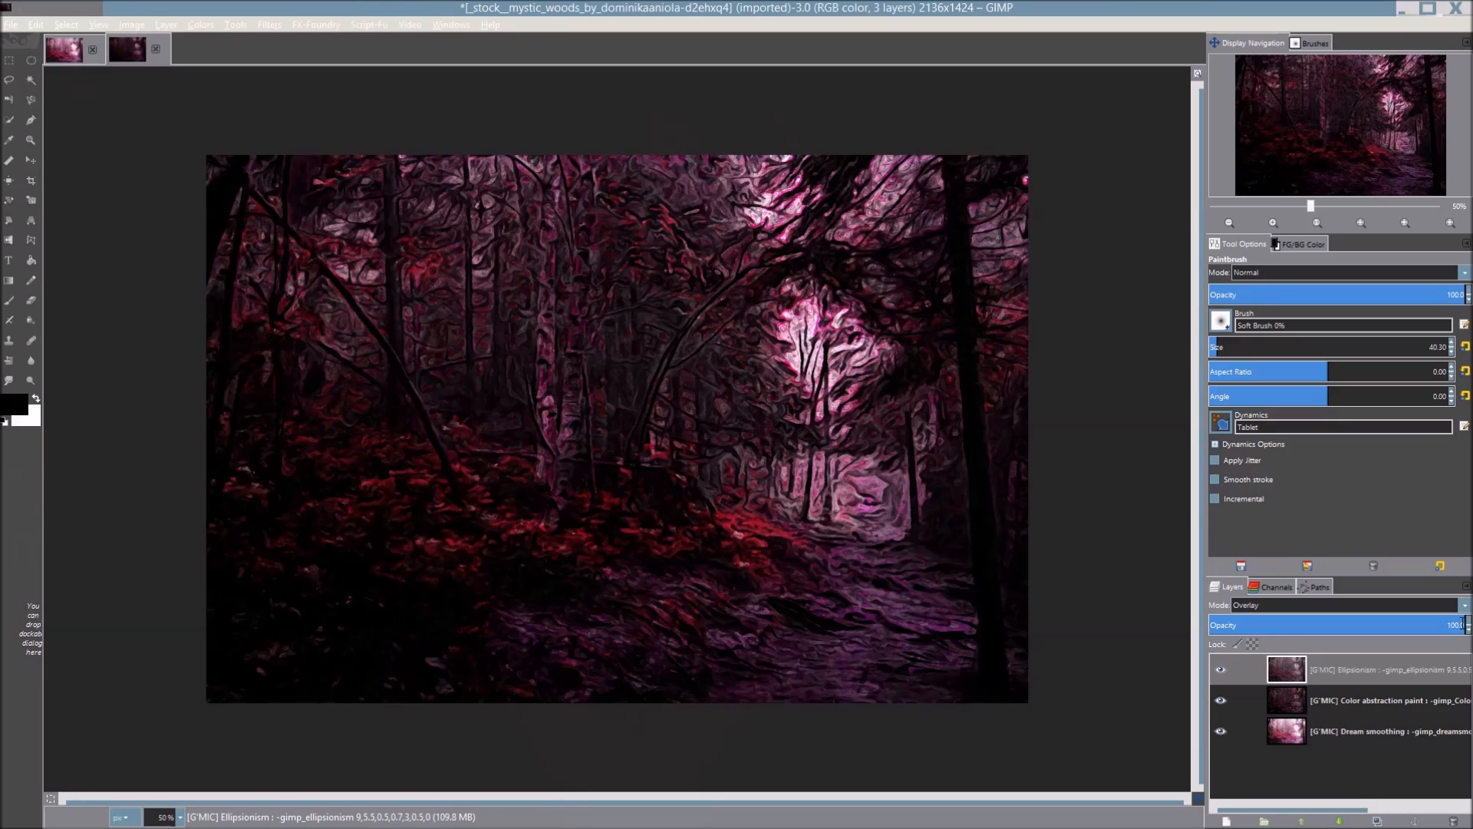
{"action": "double_click", "coordinate": [1440, 625]}
{"action": "type", "text": "40"}
{"action": "key", "text": "Return"}
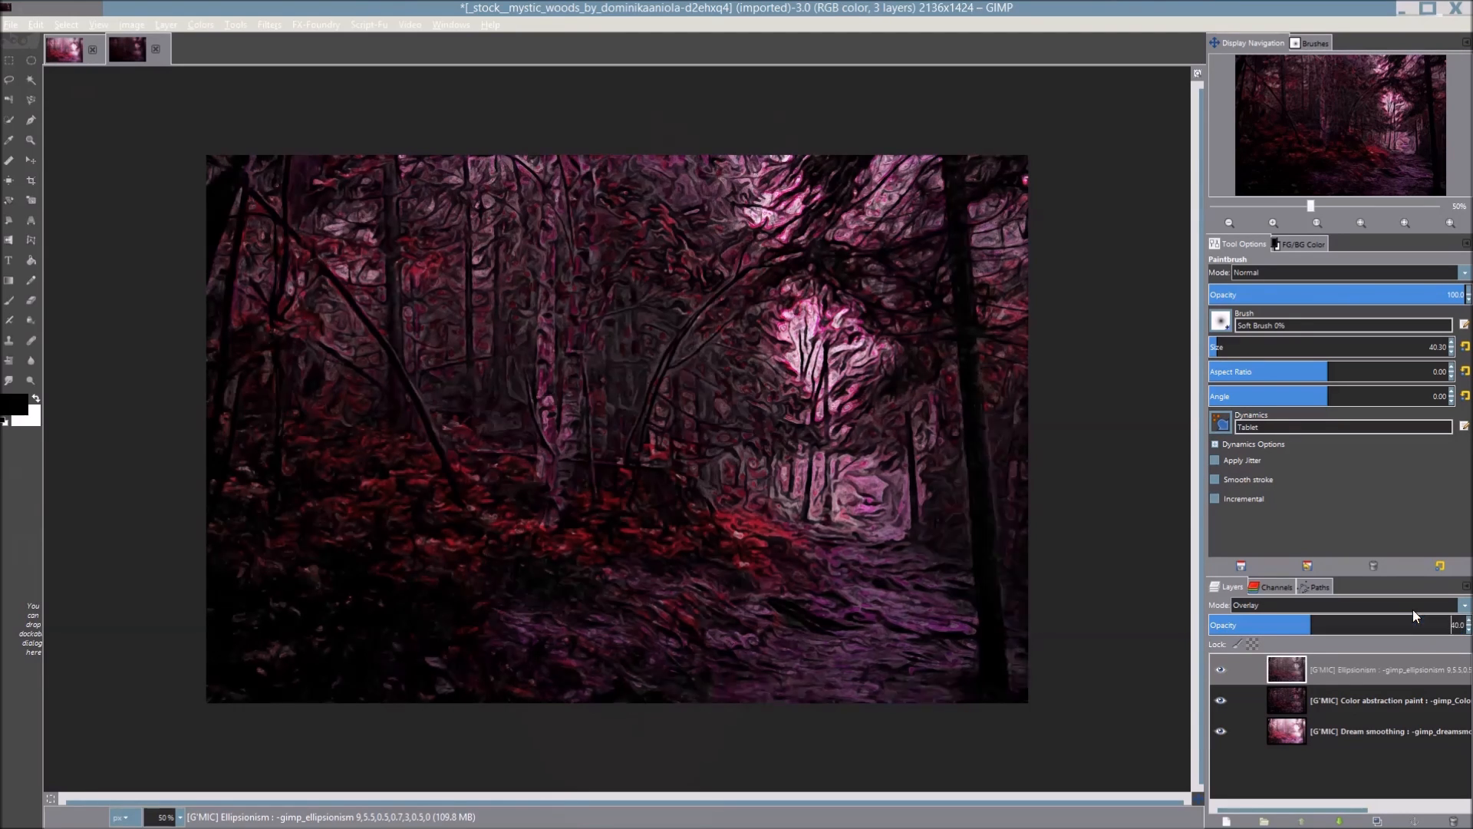
Set the Color abstraction paint layer's blend mode to Overlay and its opacity to 50
{"action": "left_click", "coordinate": [1342, 698]}
{"action": "left_click", "coordinate": [1311, 607]}
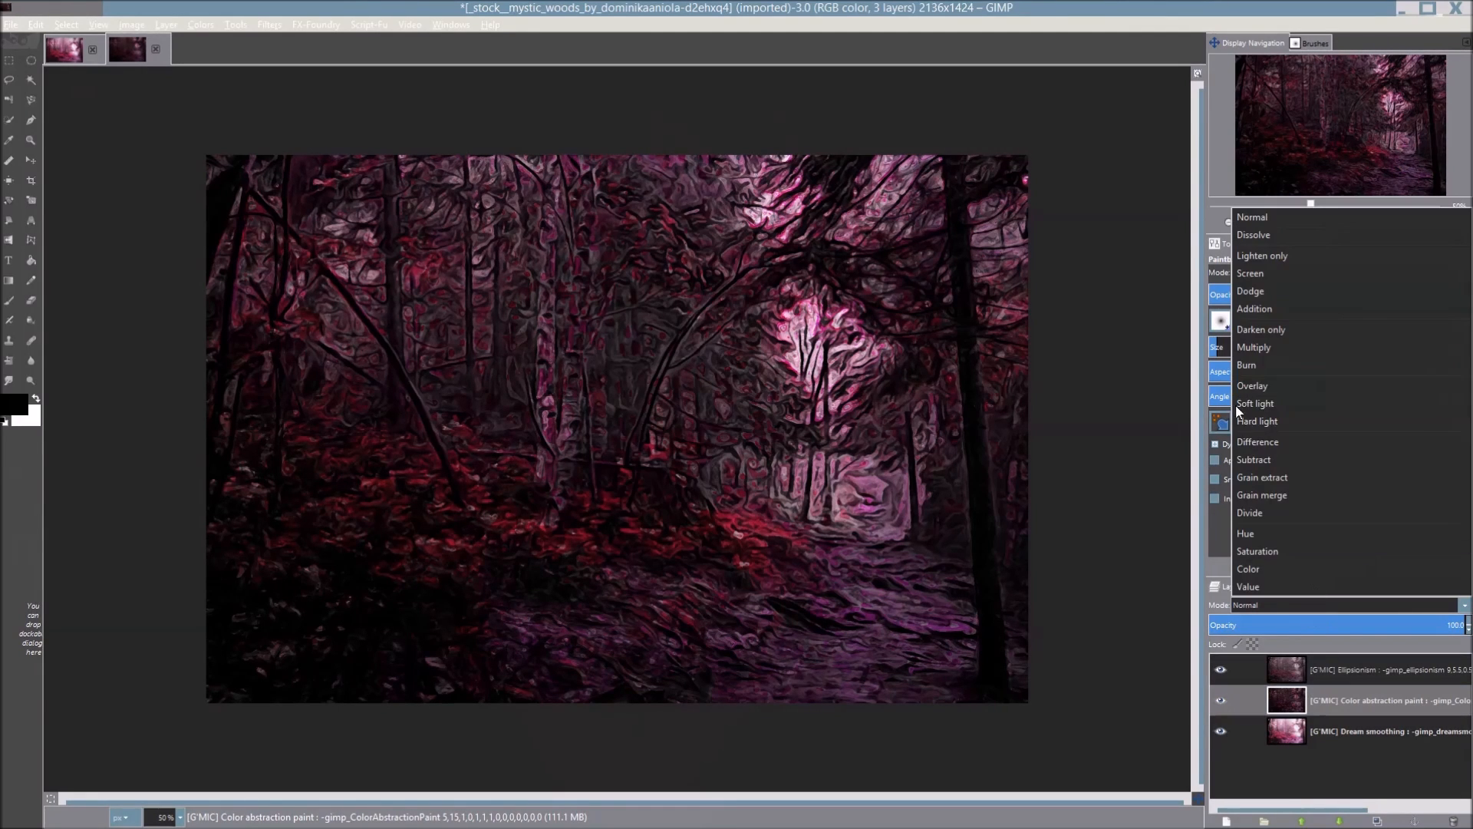
{"action": "left_click", "coordinate": [1262, 386]}
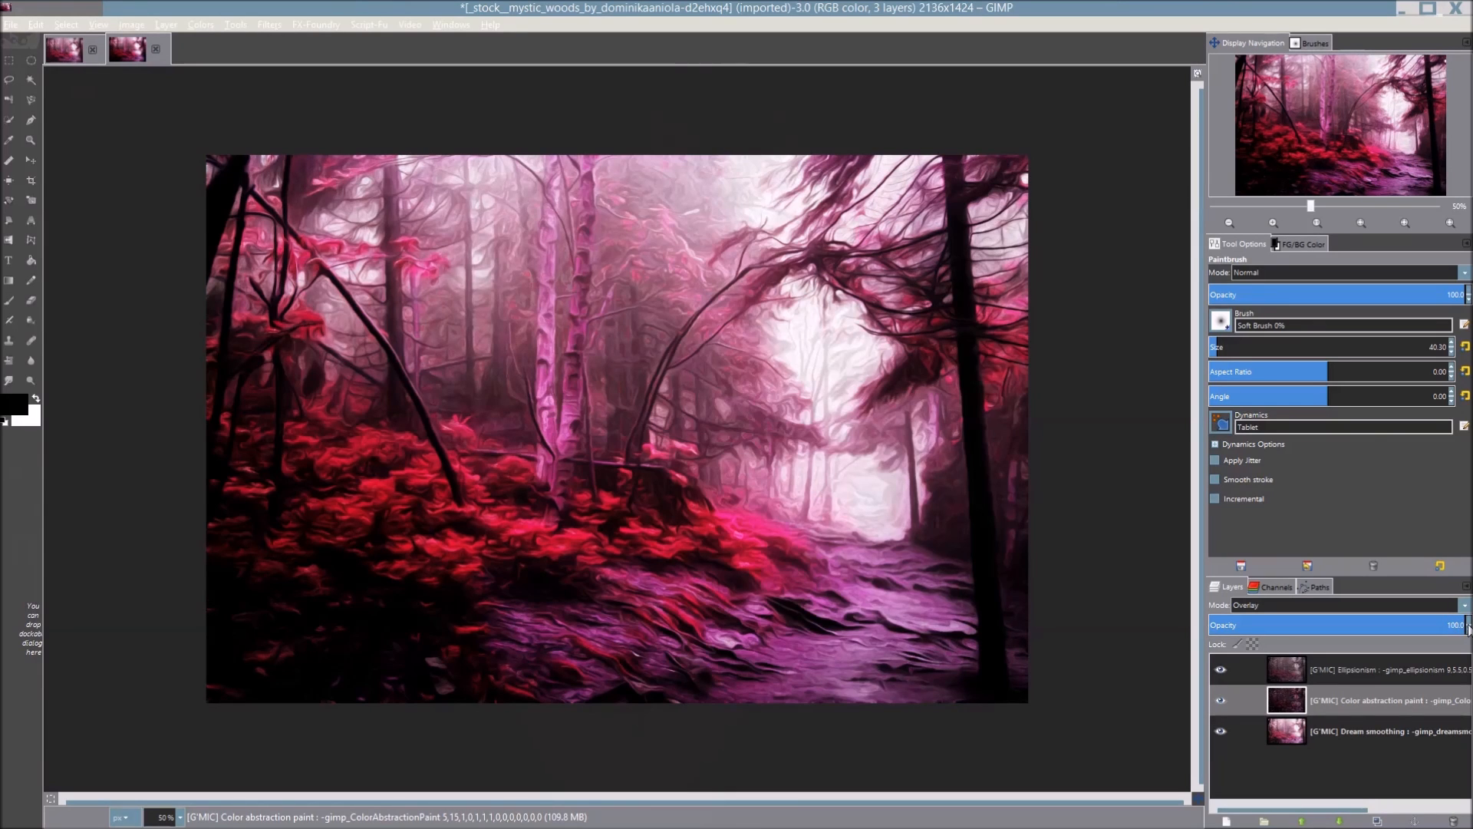
{"action": "left_click", "coordinate": [1458, 625]}
{"action": "type", "text": "50"}
{"action": "key", "text": "Return"}
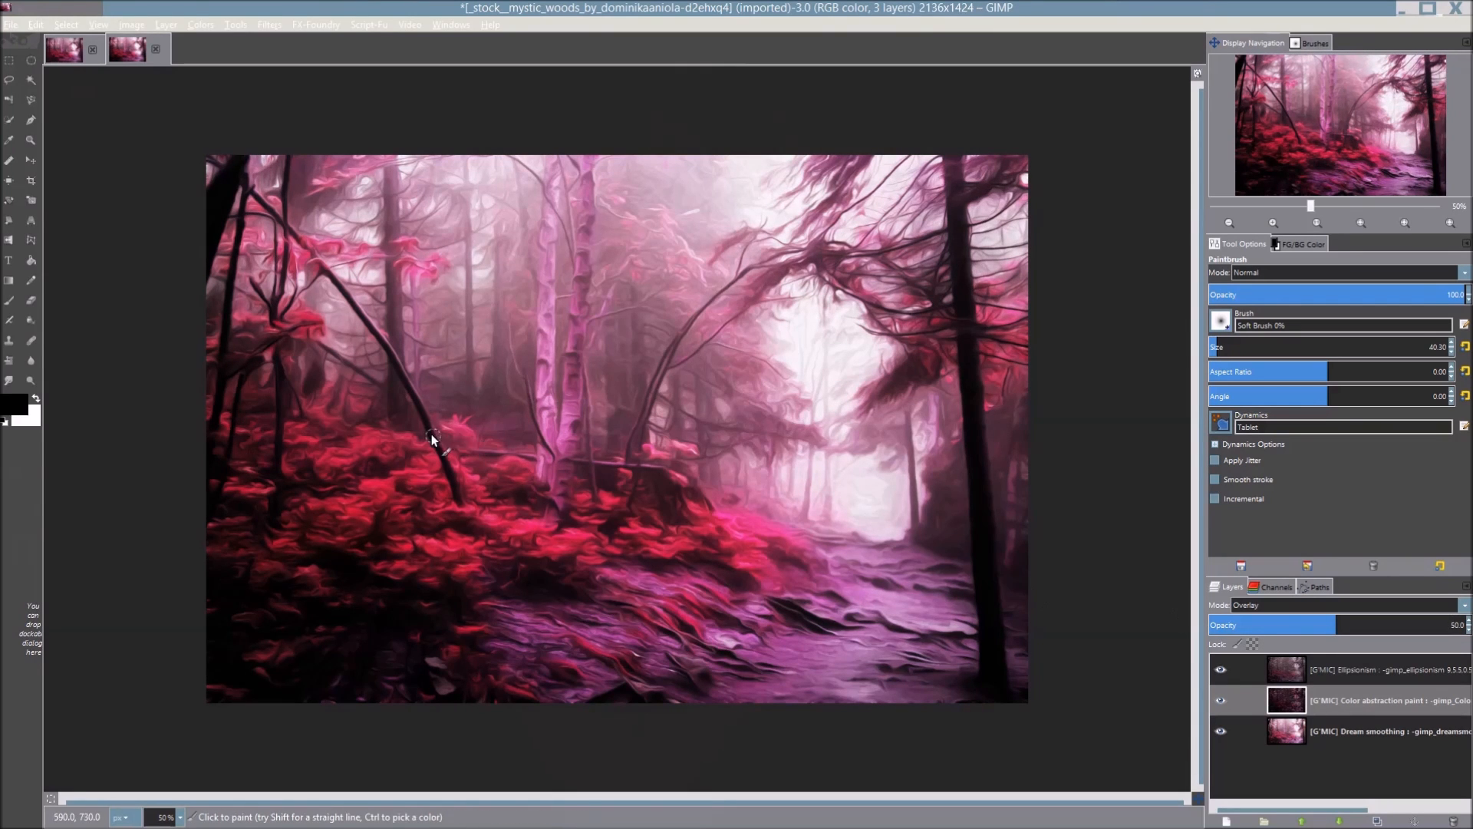
Examine the blended woods image up close and as a whole, checking the painterly strokes on the trunks, branches and foliage
{"action": "scroll", "coordinate": [450, 427], "scroll_direction": "up", "scroll_amount": 3}
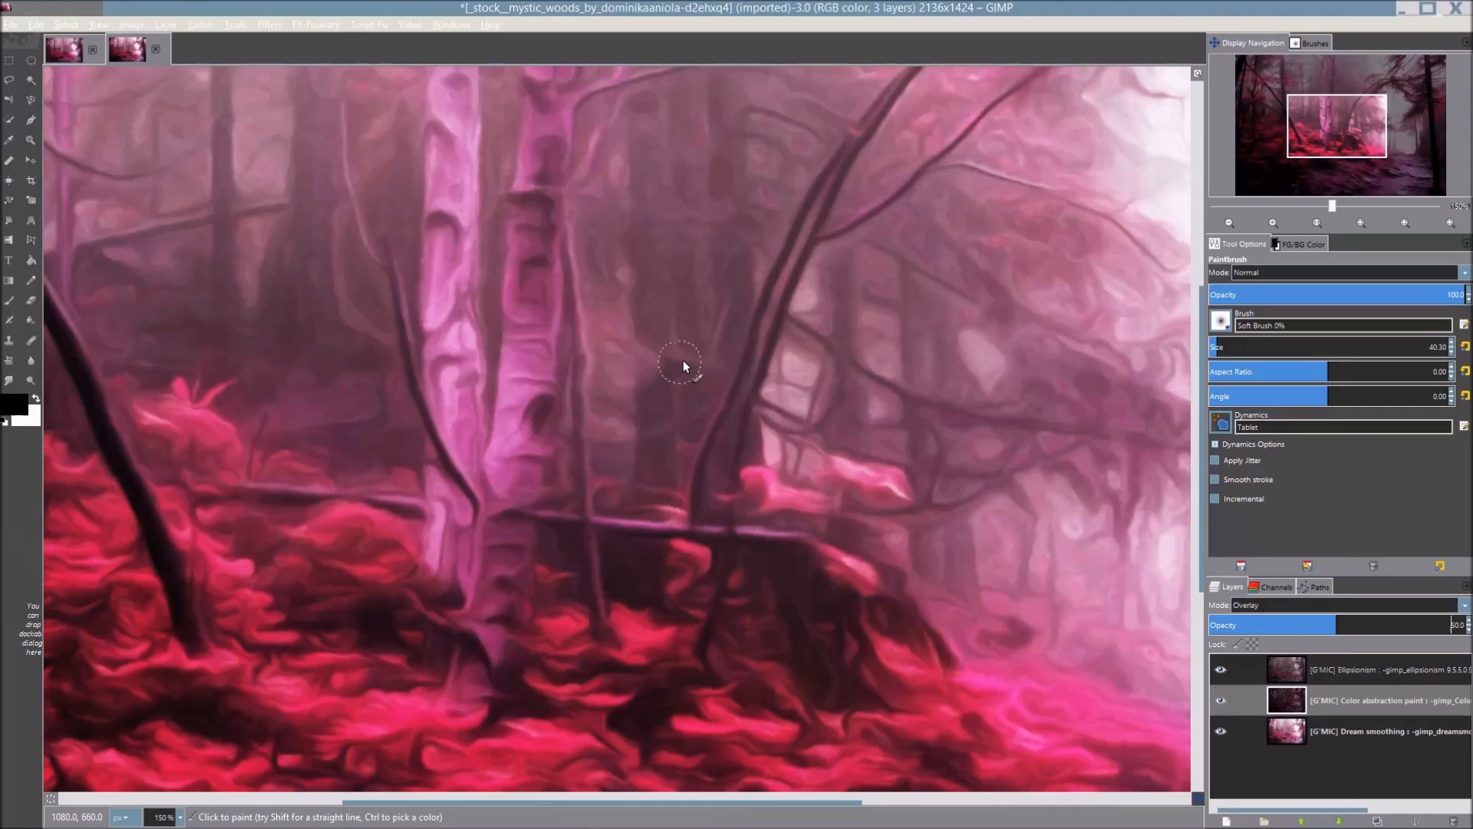
{"action": "scroll", "coordinate": [682, 358], "scroll_direction": "up", "scroll_amount": 3}
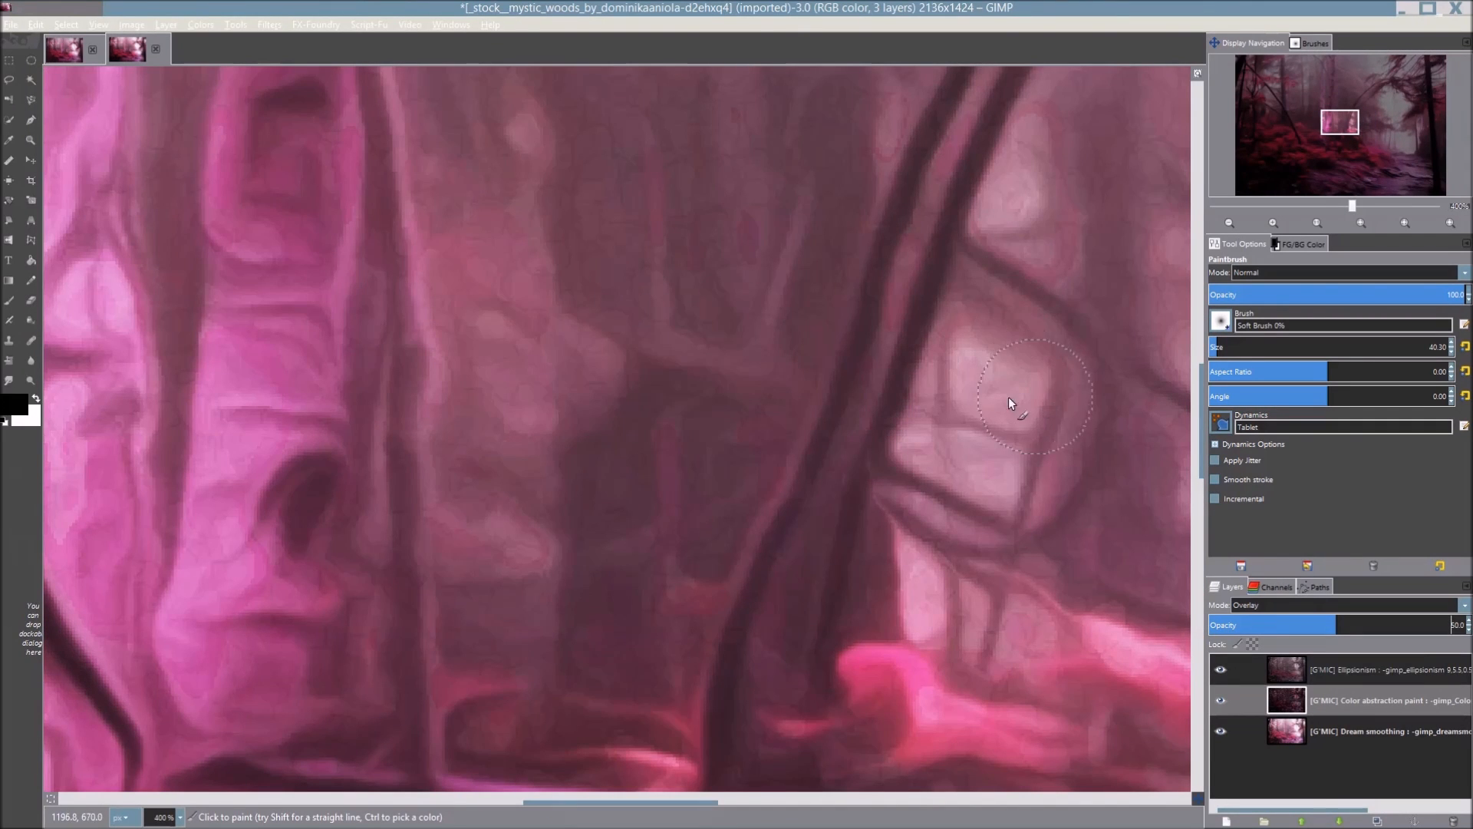
{"action": "scroll", "coordinate": [376, 349], "scroll_direction": "down", "scroll_amount": 3}
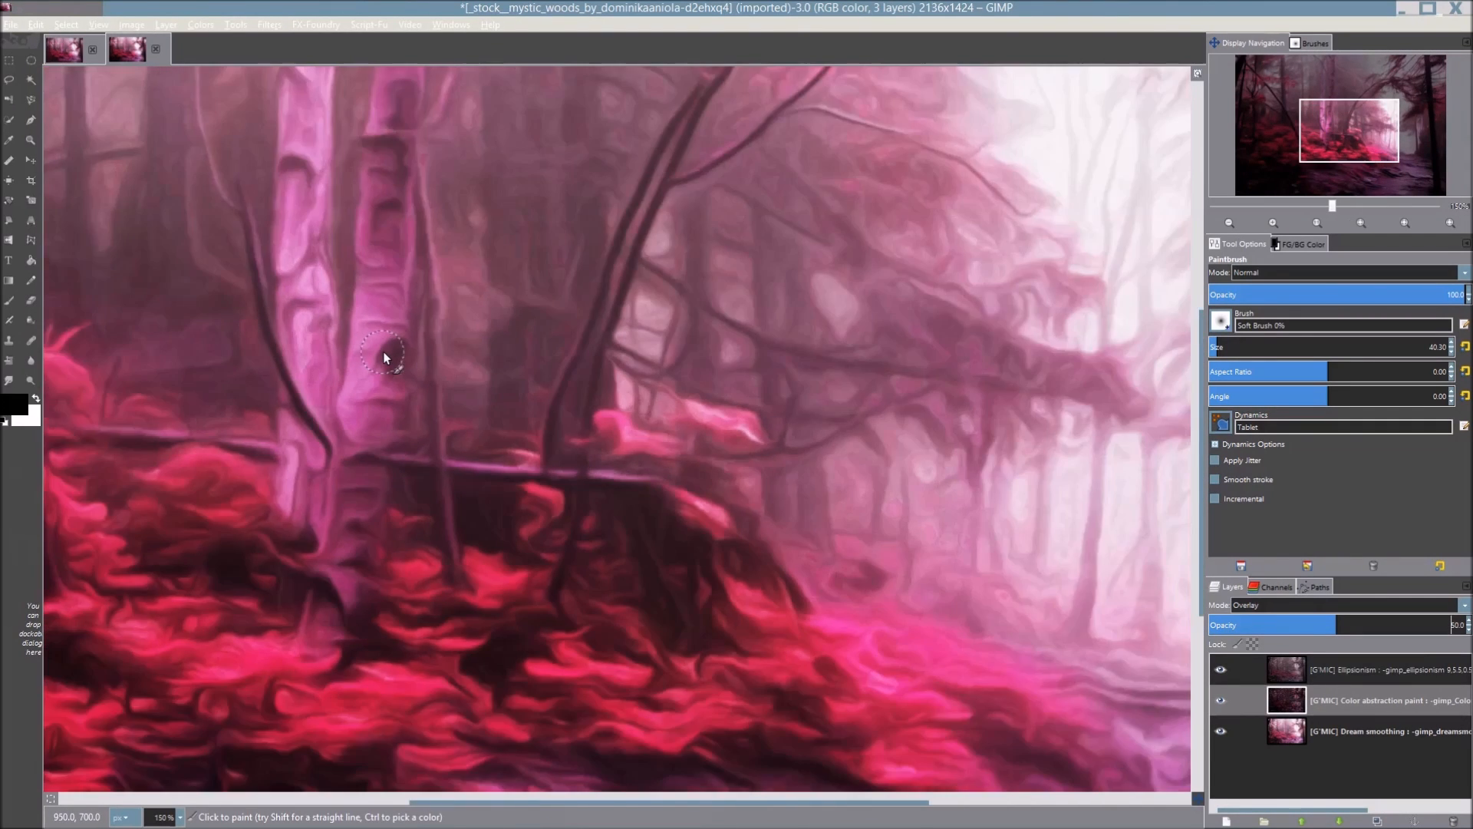
{"action": "scroll", "coordinate": [388, 360], "scroll_direction": "down", "scroll_amount": 3}
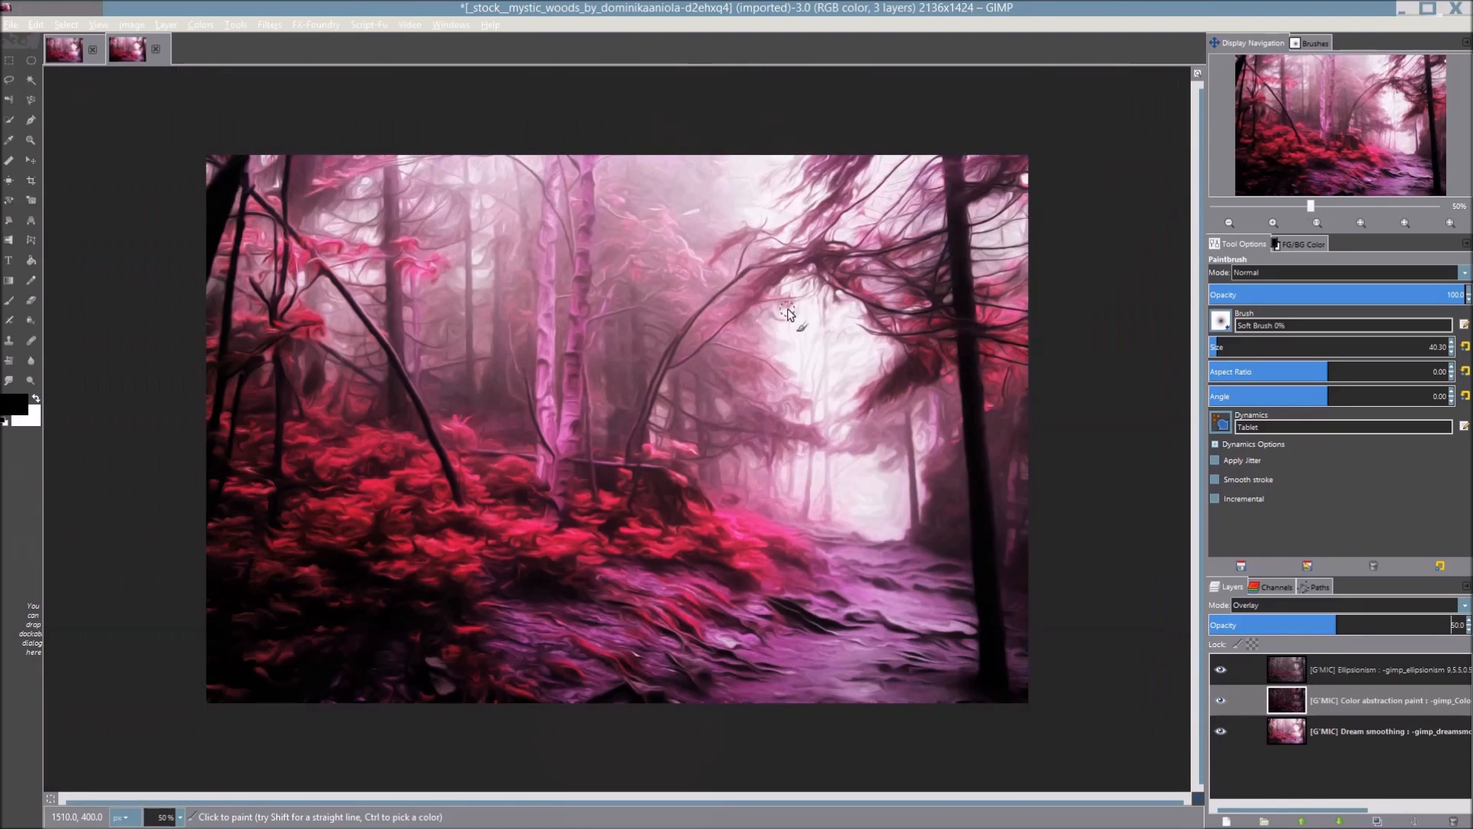
{"action": "left_click_drag", "start_coordinate": [788, 310], "coordinate": [795, 336]}
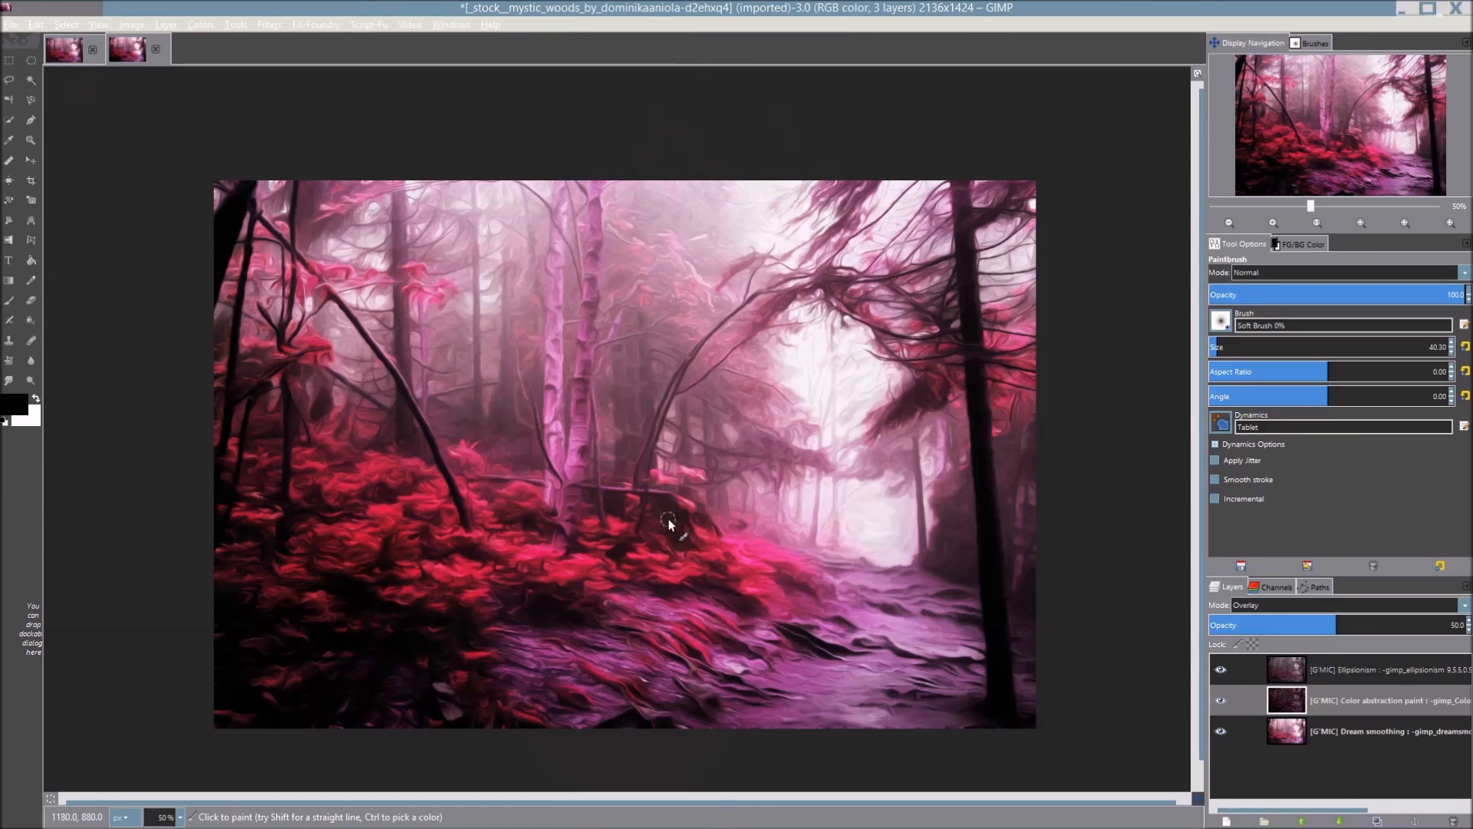
{"action": "scroll", "coordinate": [738, 497], "scroll_direction": "up", "scroll_amount": 1}
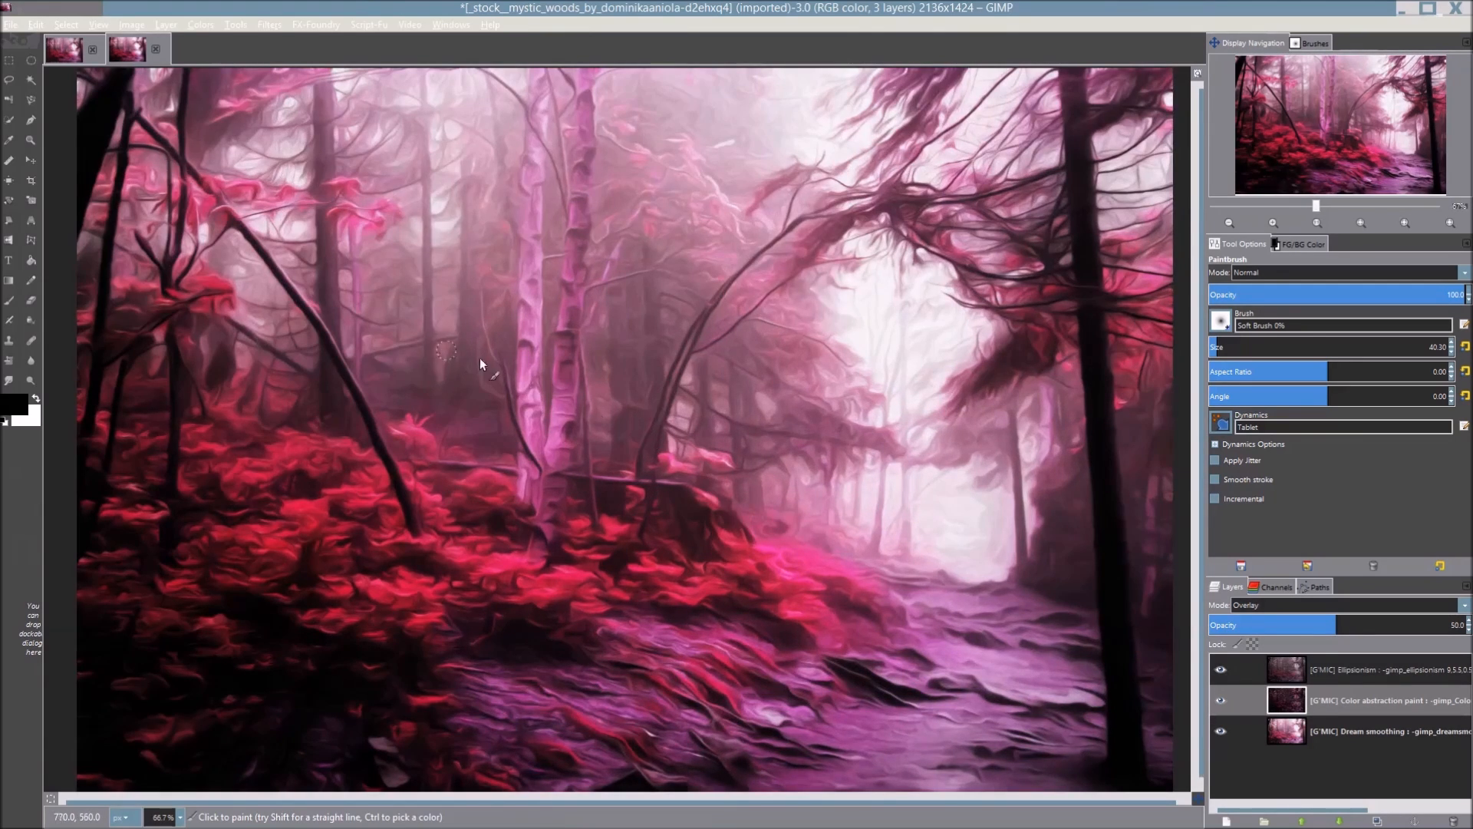
{"action": "scroll", "coordinate": [573, 340], "scroll_direction": "down", "scroll_amount": 1}
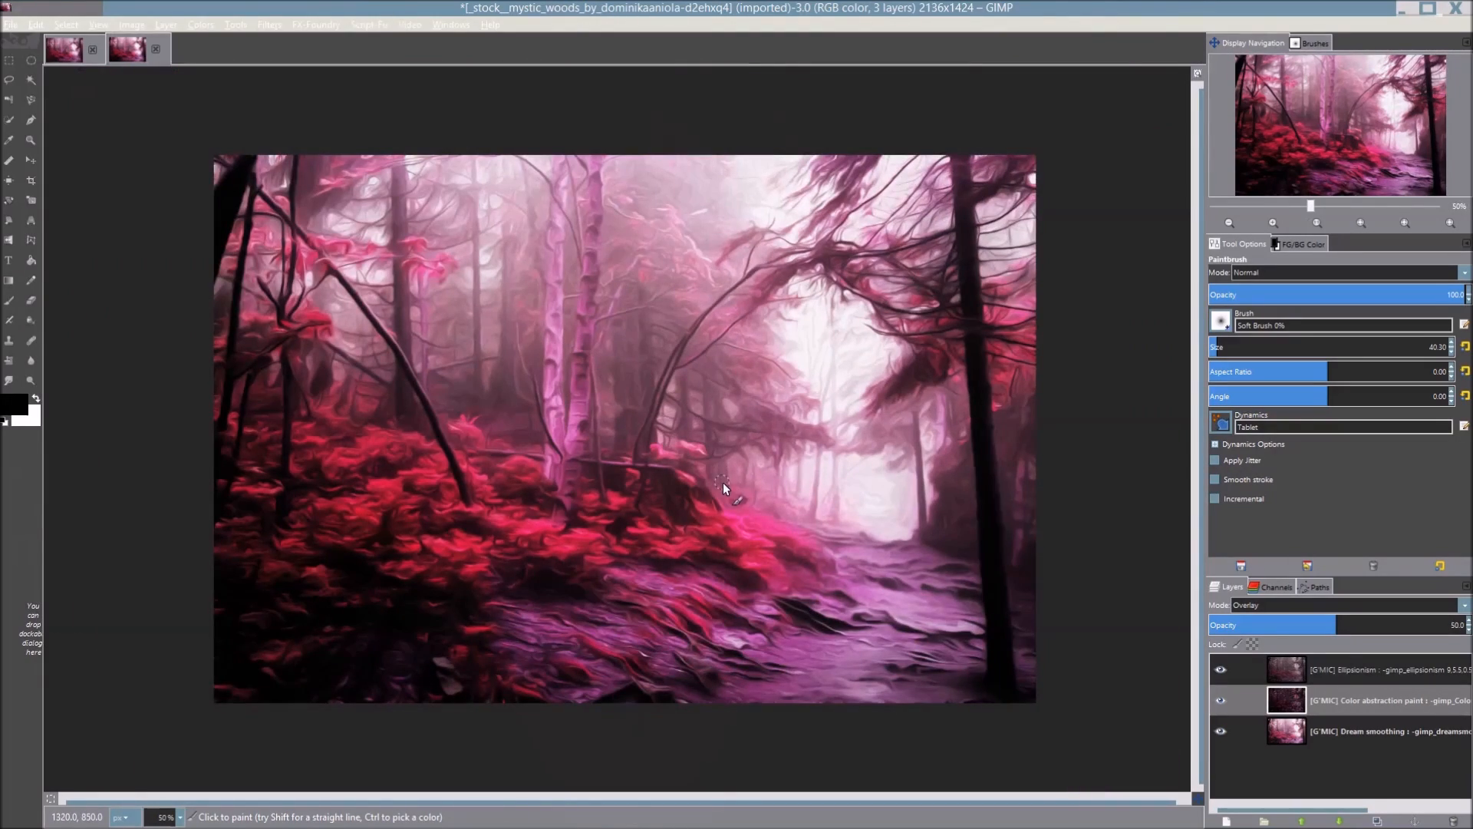
{"action": "scroll", "coordinate": [725, 476], "scroll_direction": "up", "scroll_amount": 3}
{"action": "scroll", "coordinate": [729, 479], "scroll_direction": "up", "scroll_amount": 1}
{"action": "scroll", "coordinate": [848, 326], "scroll_direction": "up", "scroll_amount": 3}
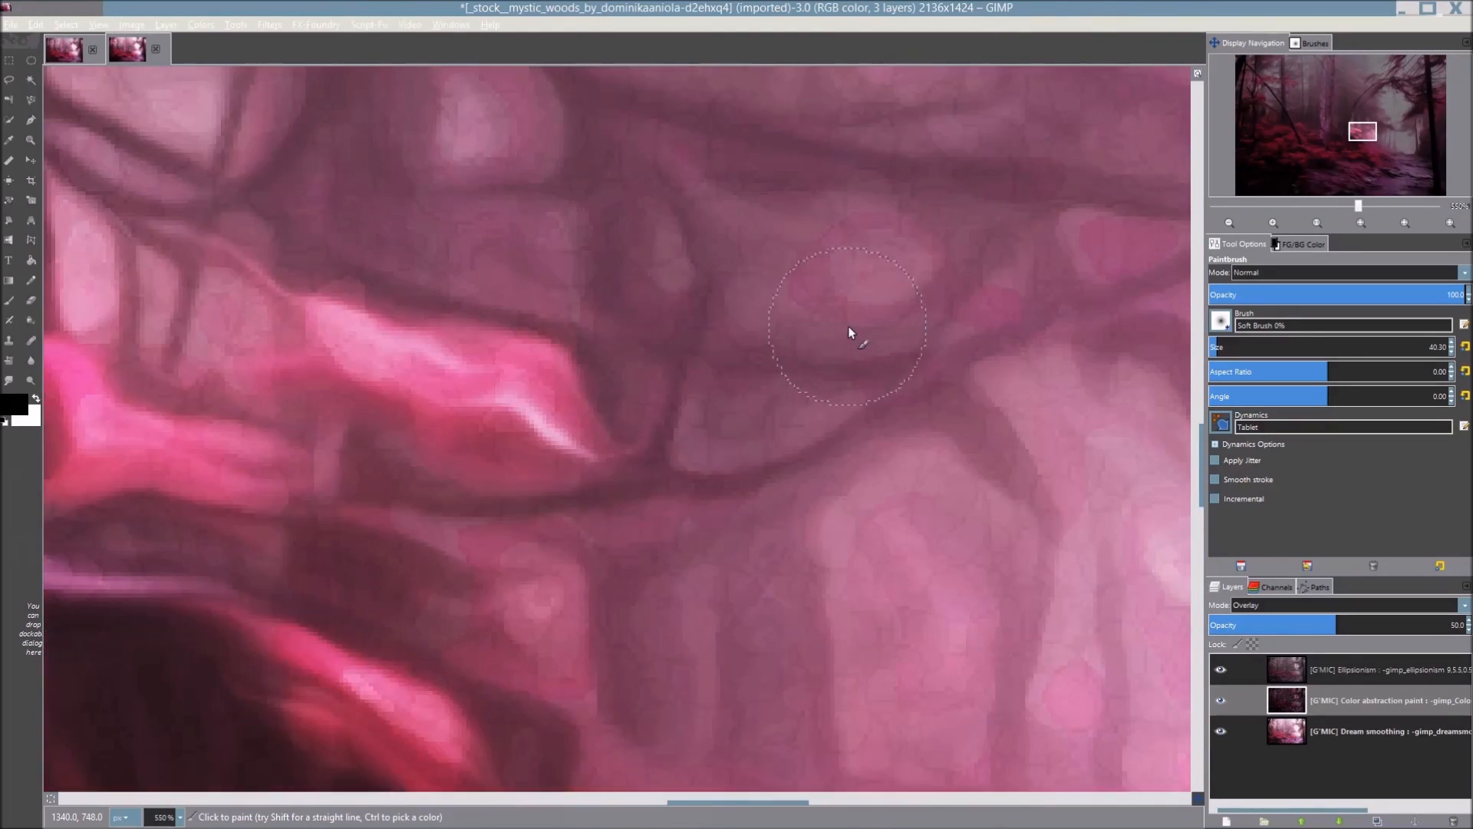
{"action": "scroll", "coordinate": [815, 316], "scroll_direction": "down", "scroll_amount": 3}
{"action": "scroll", "coordinate": [814, 315], "scroll_direction": "down", "scroll_amount": 7}
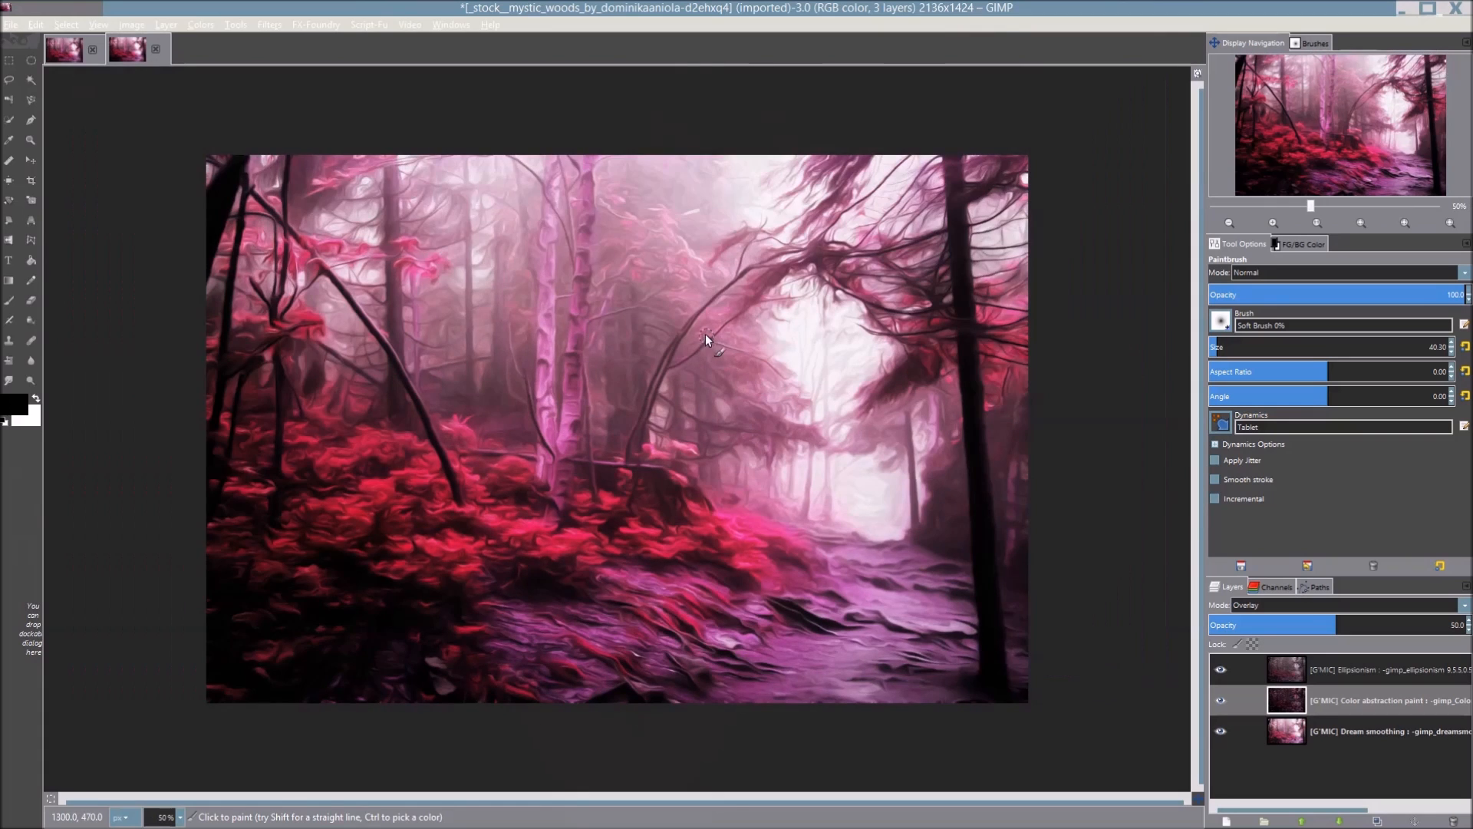
{"action": "scroll", "coordinate": [689, 420], "scroll_direction": "up", "scroll_amount": 1}
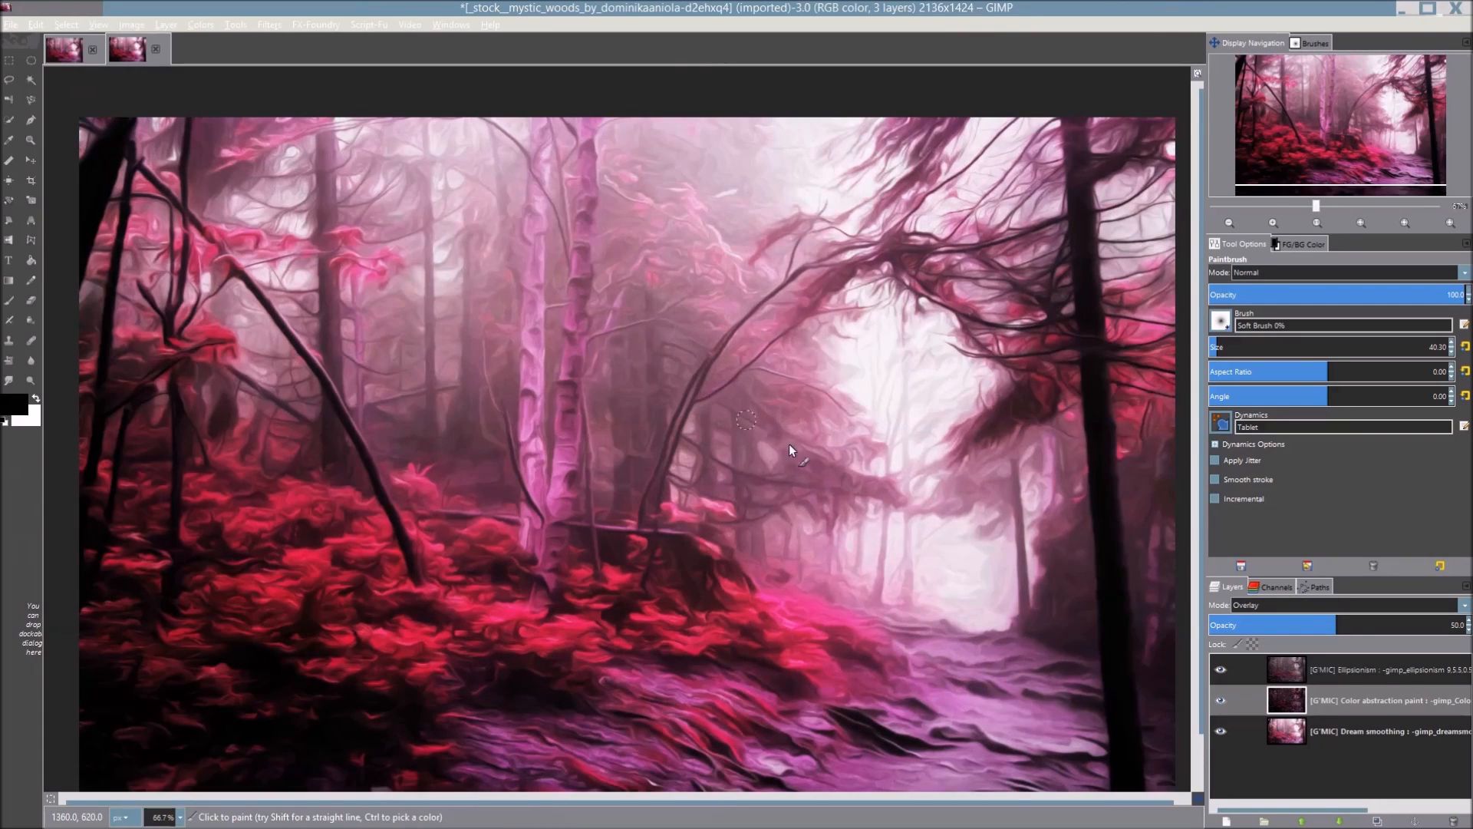
{"action": "left_click_drag", "start_coordinate": [779, 458], "coordinate": [771, 409]}
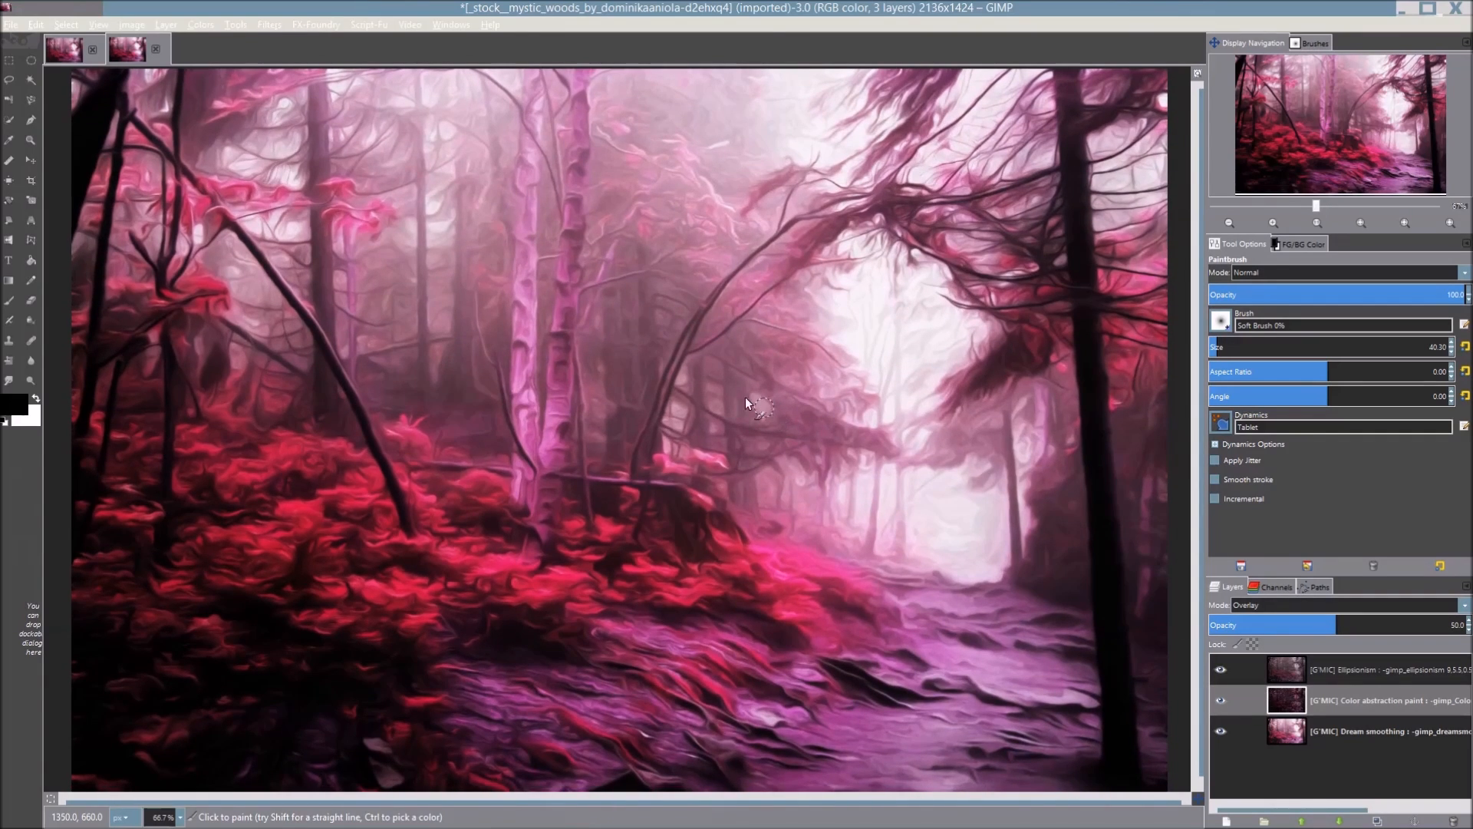
{"action": "scroll", "coordinate": [692, 325], "scroll_direction": "down", "scroll_amount": 1}
{"action": "scroll", "coordinate": [706, 390], "scroll_direction": "up", "scroll_amount": 2}
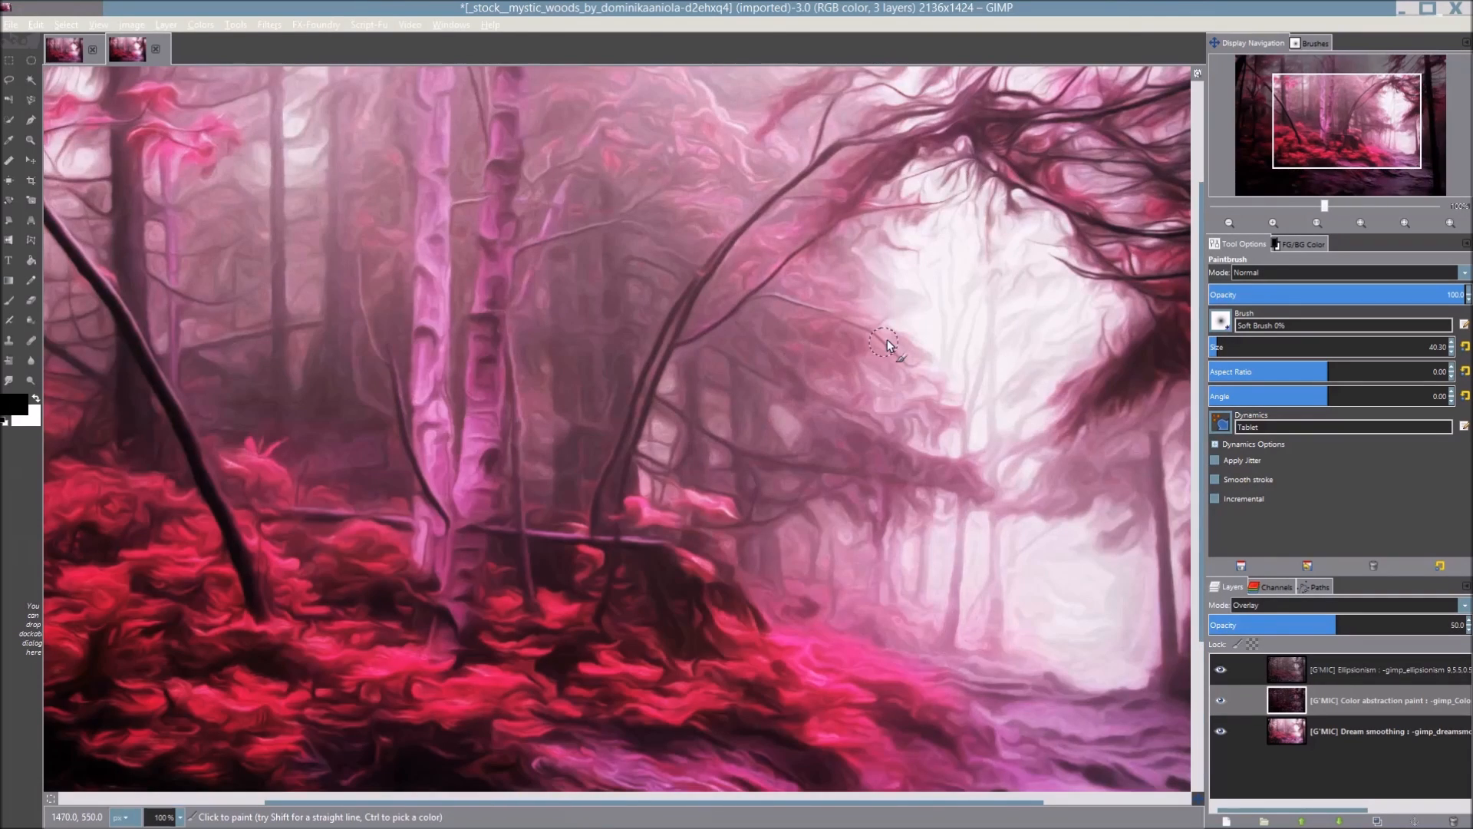
{"action": "scroll", "coordinate": [529, 338], "scroll_direction": "down", "scroll_amount": 1}
{"action": "scroll", "coordinate": [497, 336], "scroll_direction": "down", "scroll_amount": 1}
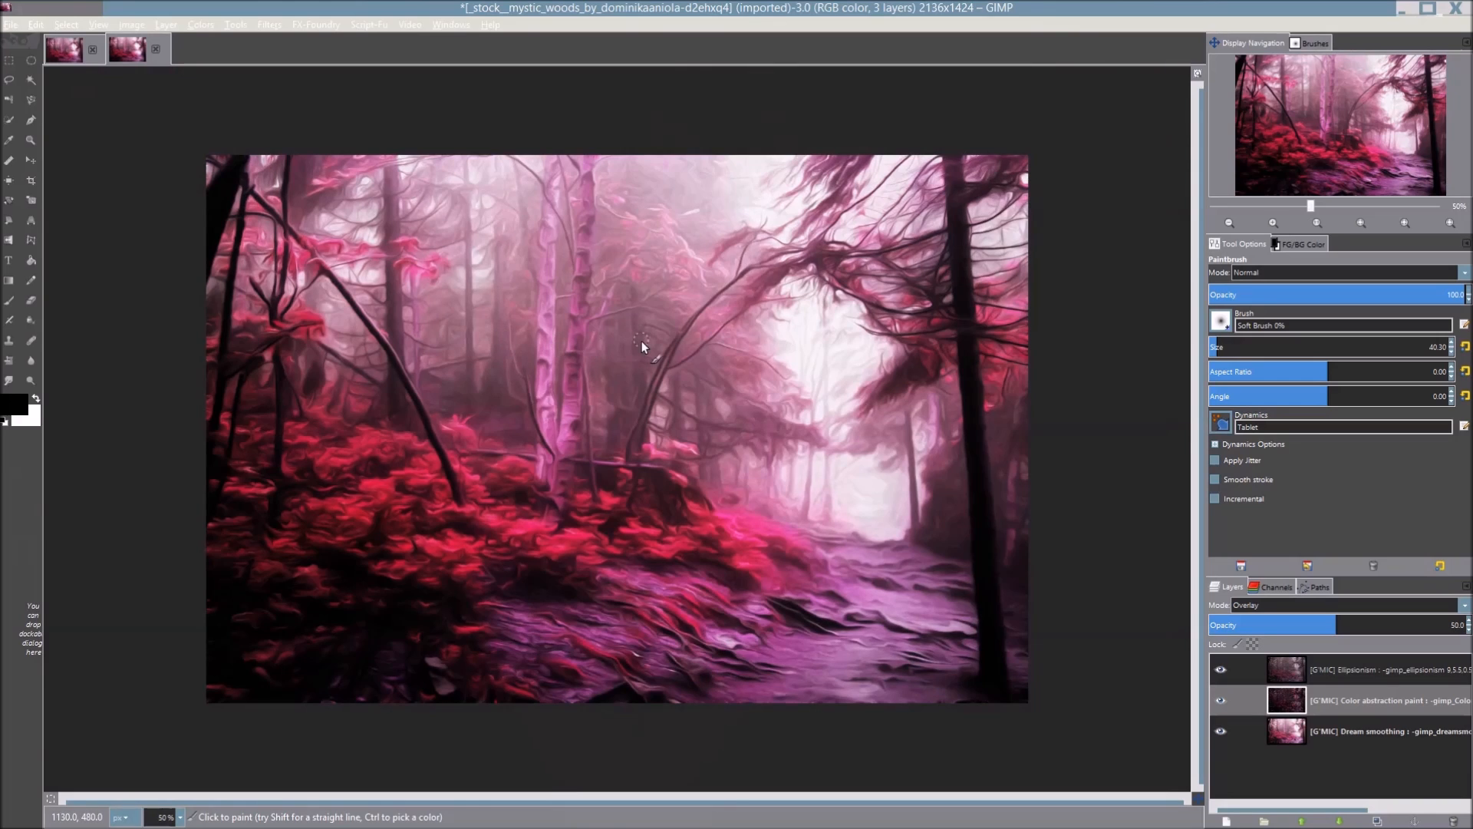
{"action": "left_click_drag", "start_coordinate": [642, 342], "coordinate": [630, 352]}
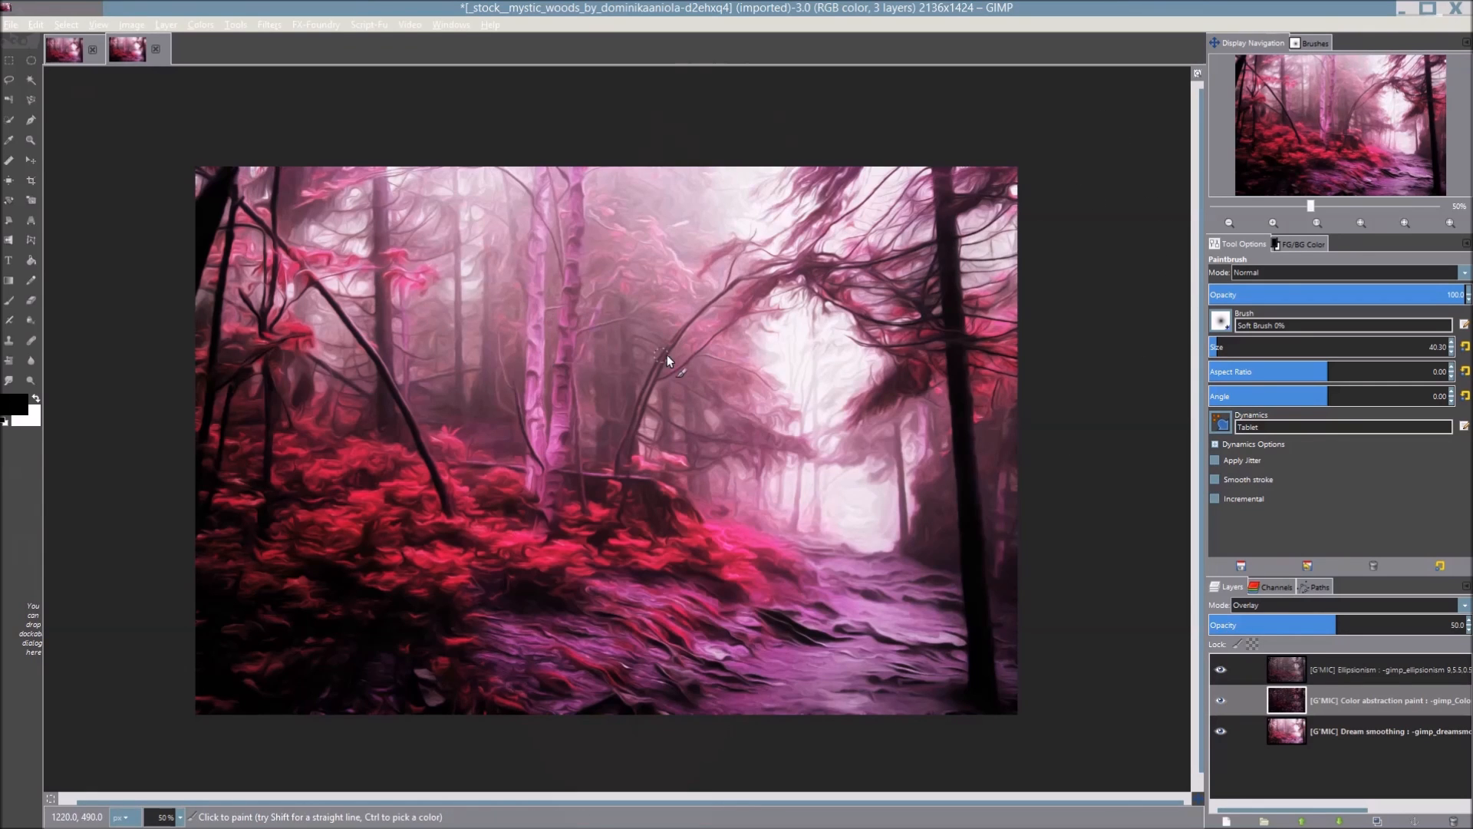
{"action": "scroll", "coordinate": [850, 474], "scroll_direction": "up", "scroll_amount": 2}
{"action": "scroll", "coordinate": [453, 391], "scroll_direction": "down", "scroll_amount": 2}
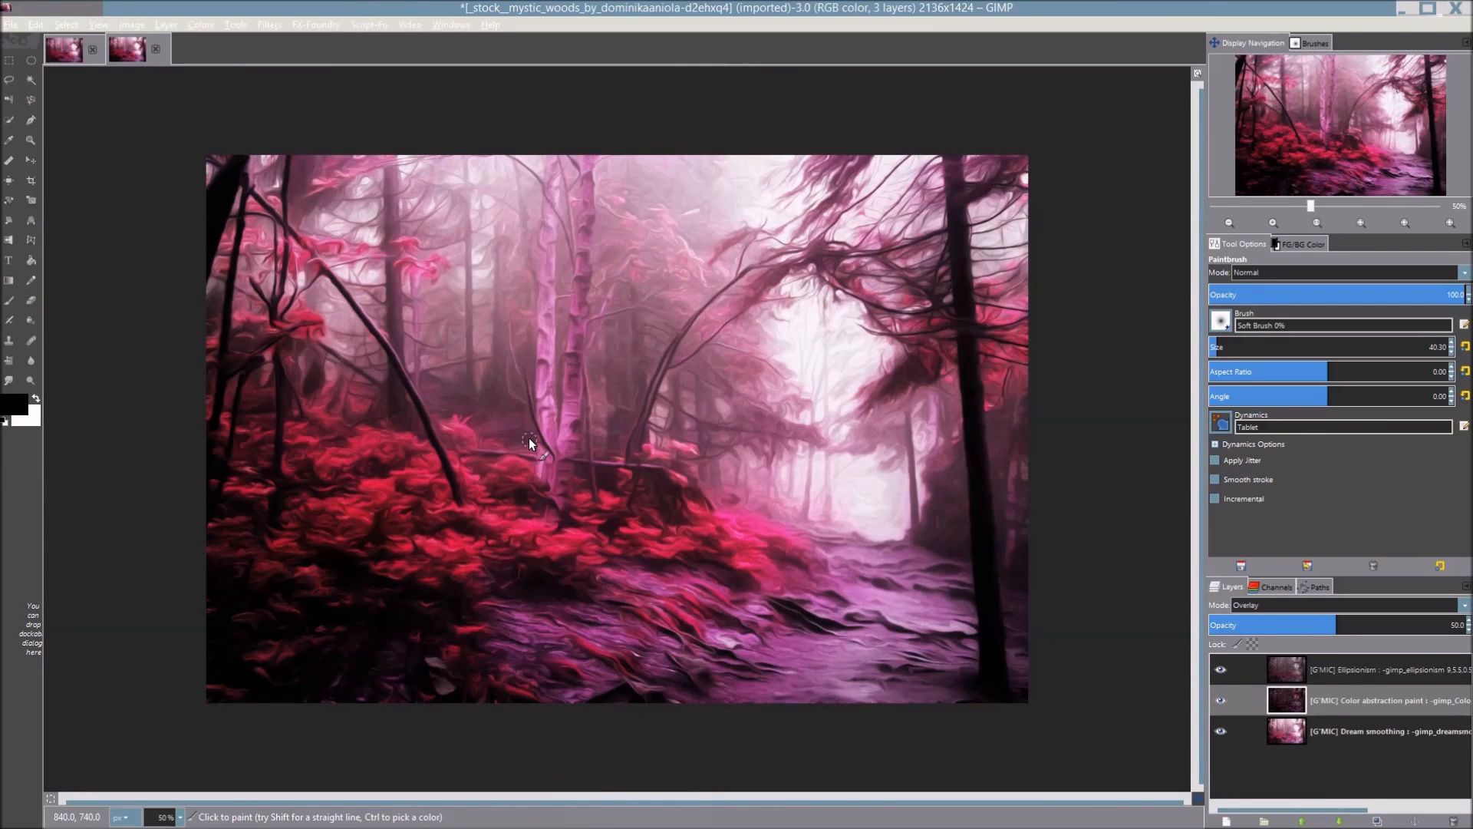
{"action": "left_click_drag", "start_coordinate": [531, 437], "coordinate": [590, 430]}
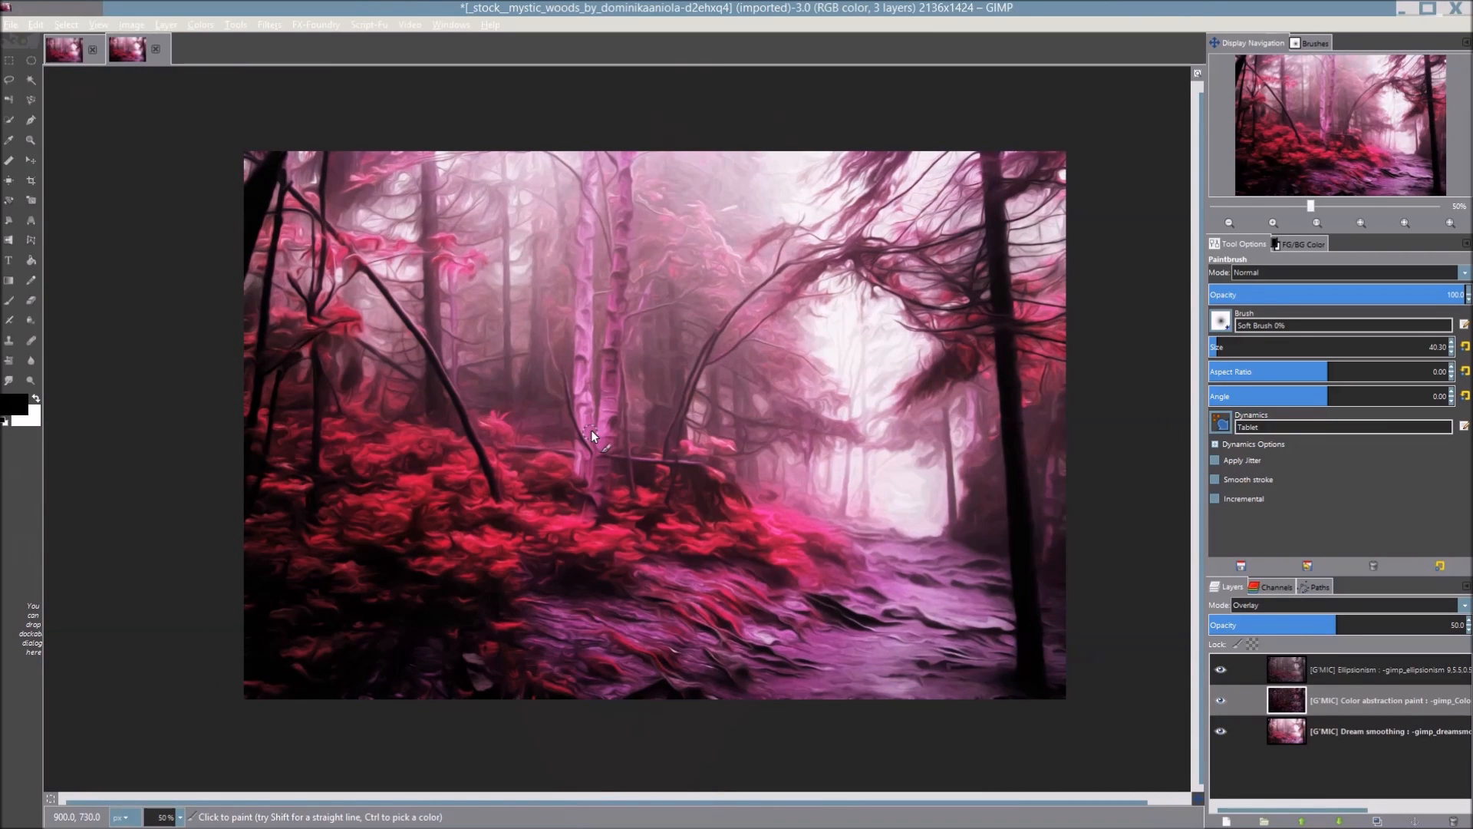
{"action": "scroll", "coordinate": [731, 377], "scroll_direction": "up", "scroll_amount": 3}
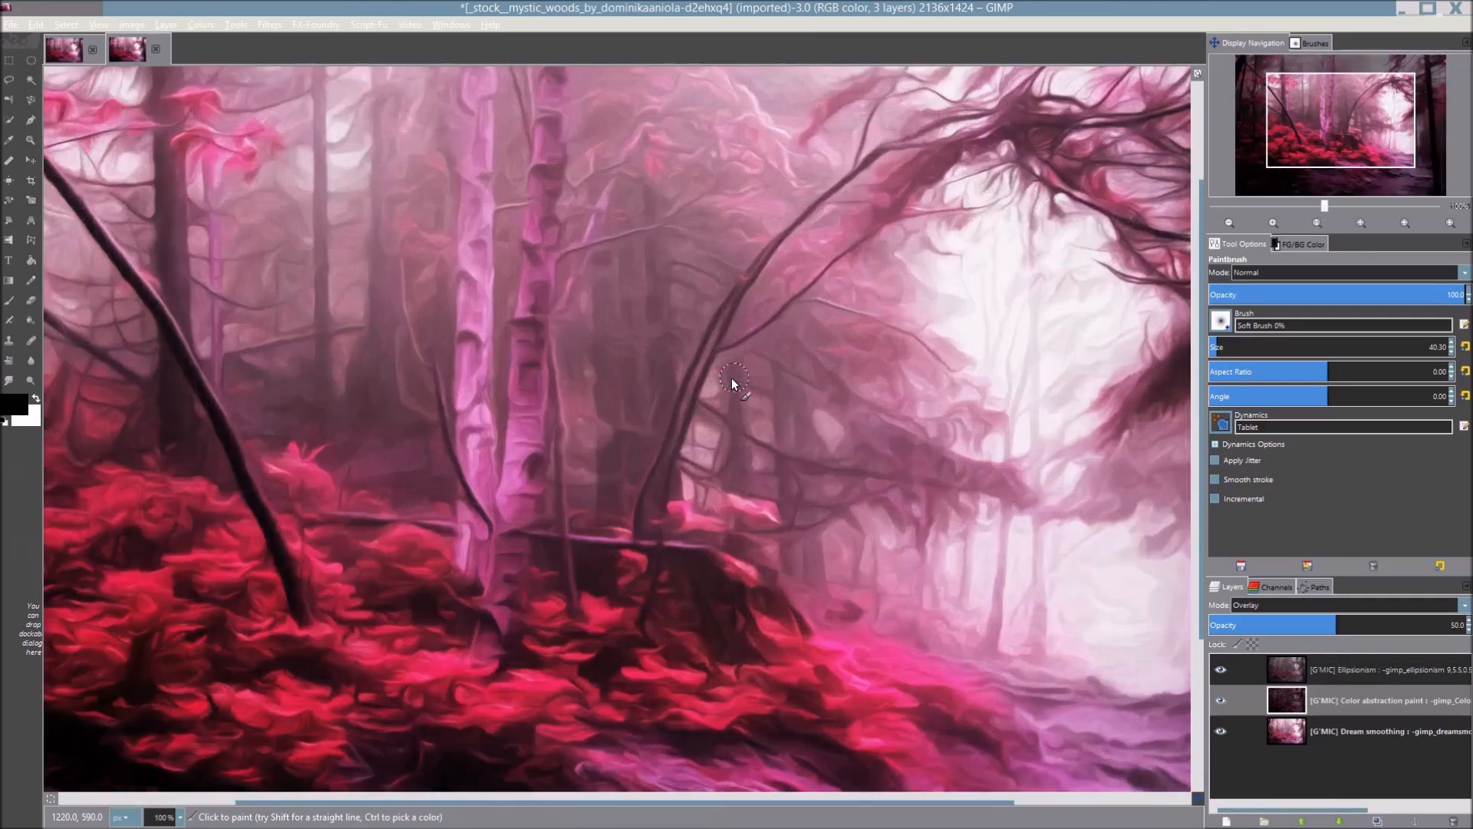
{"action": "scroll", "coordinate": [735, 376], "scroll_direction": "down", "scroll_amount": 3}
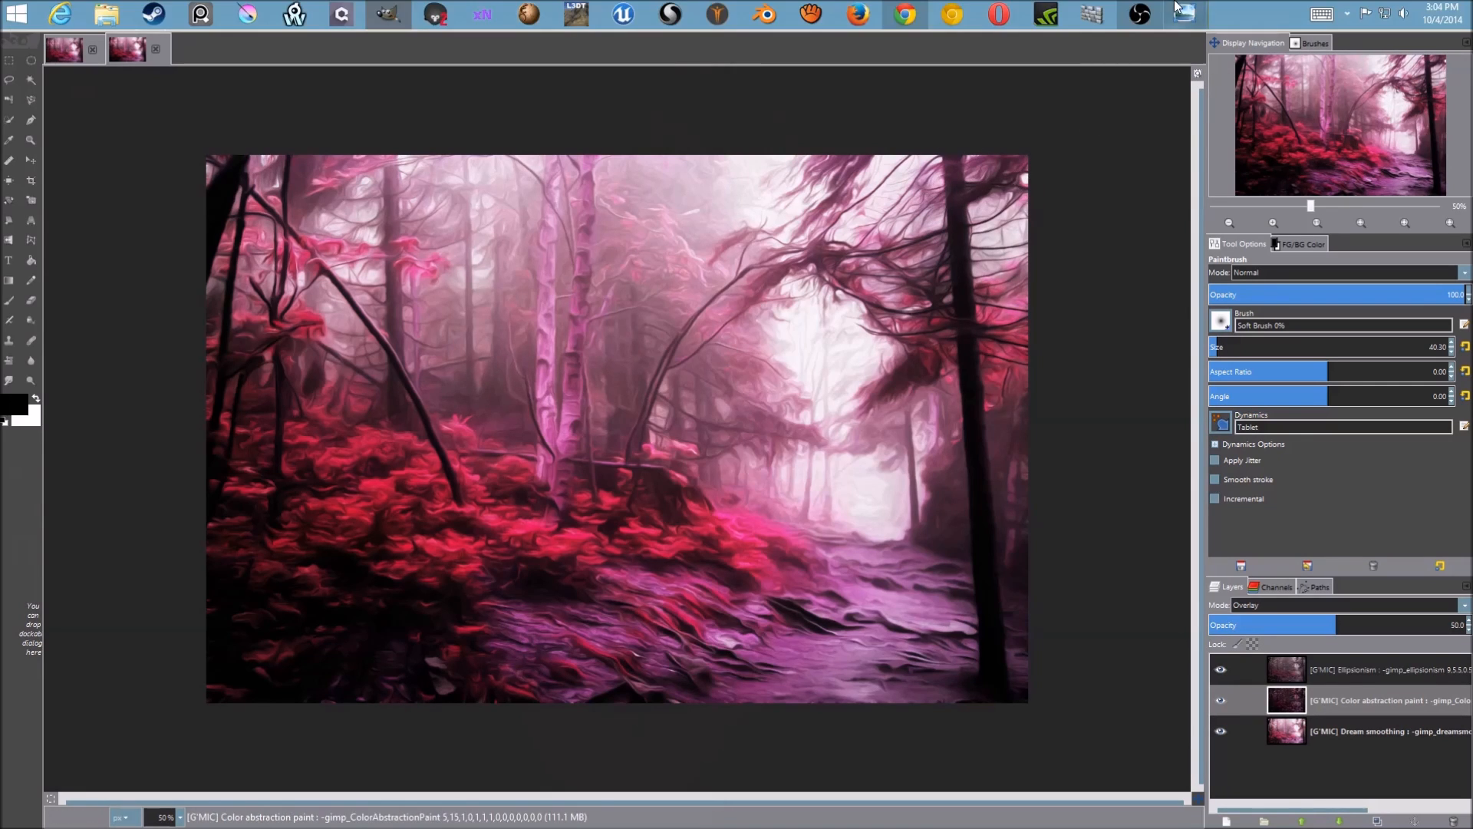
Switch to Windows Photo Viewer and examine the detail of the "Whiteness - final" castle artwork, both close up and in full
{"action": "left_click", "coordinate": [1178, 20]}
{"action": "left_click", "coordinate": [1113, 52]}
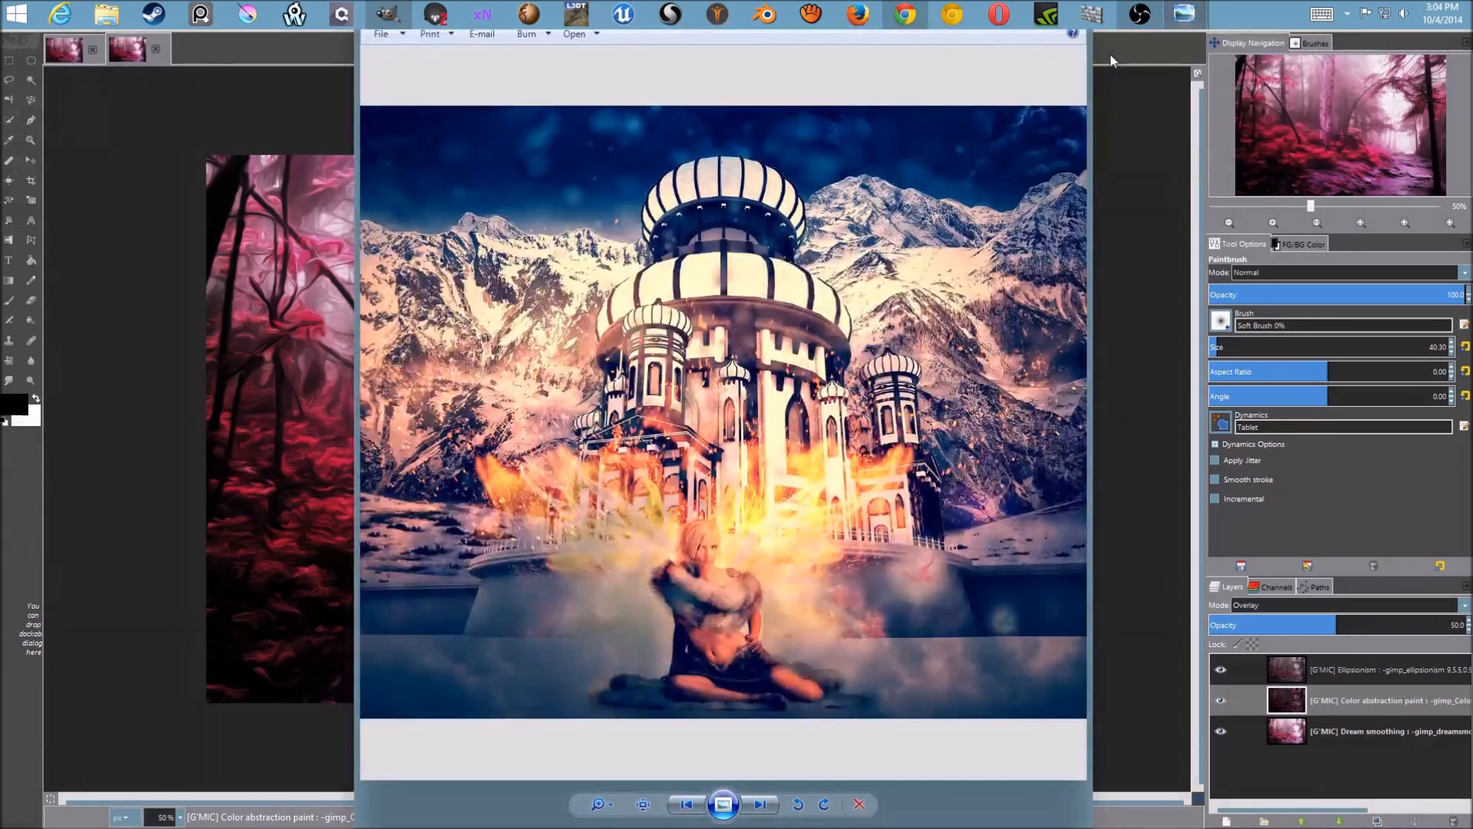
{"action": "scroll", "coordinate": [807, 398], "scroll_direction": "up", "scroll_amount": 5}
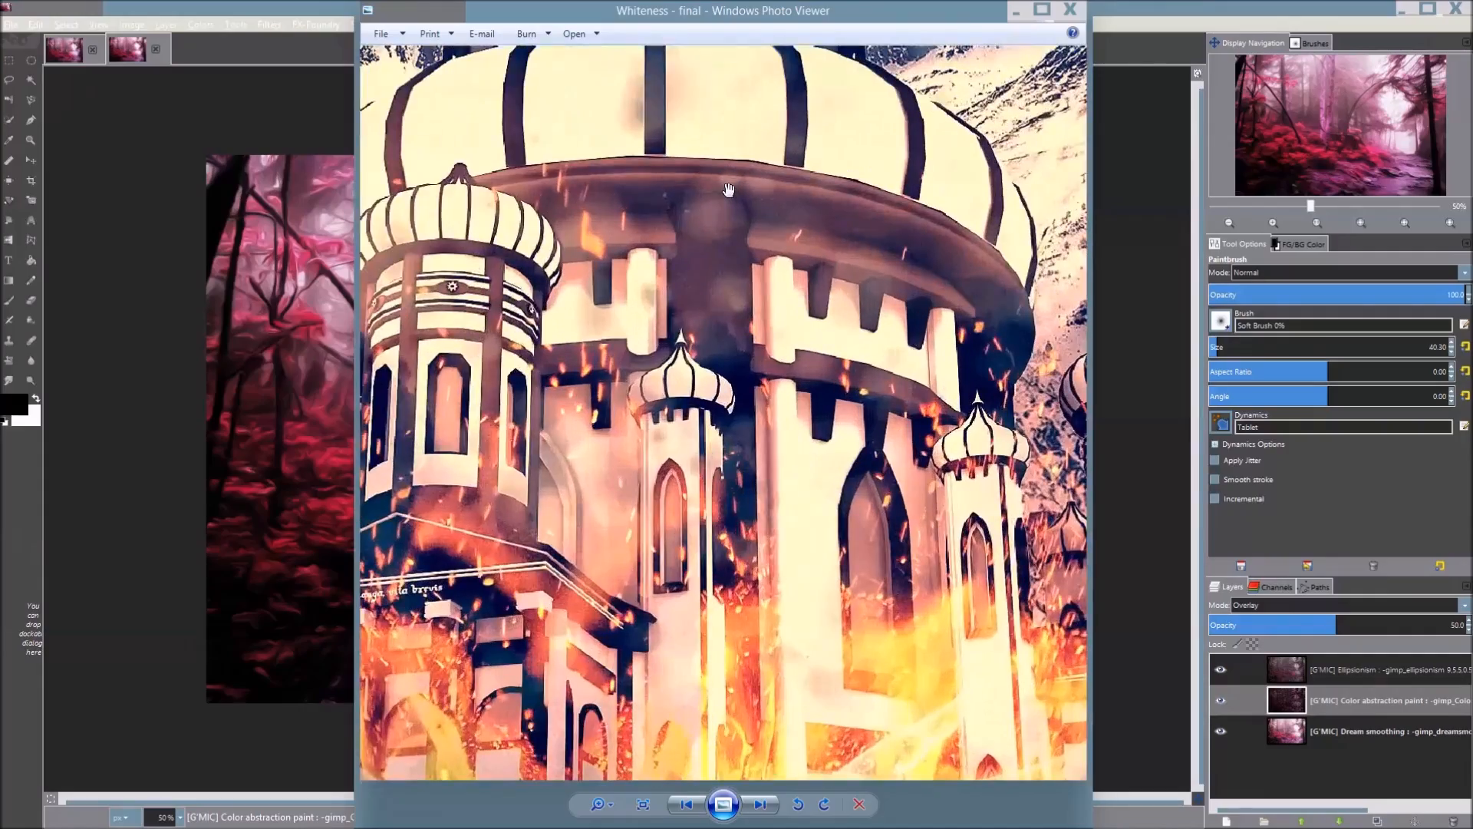
{"action": "scroll", "coordinate": [717, 137], "scroll_direction": "down", "scroll_amount": 5}
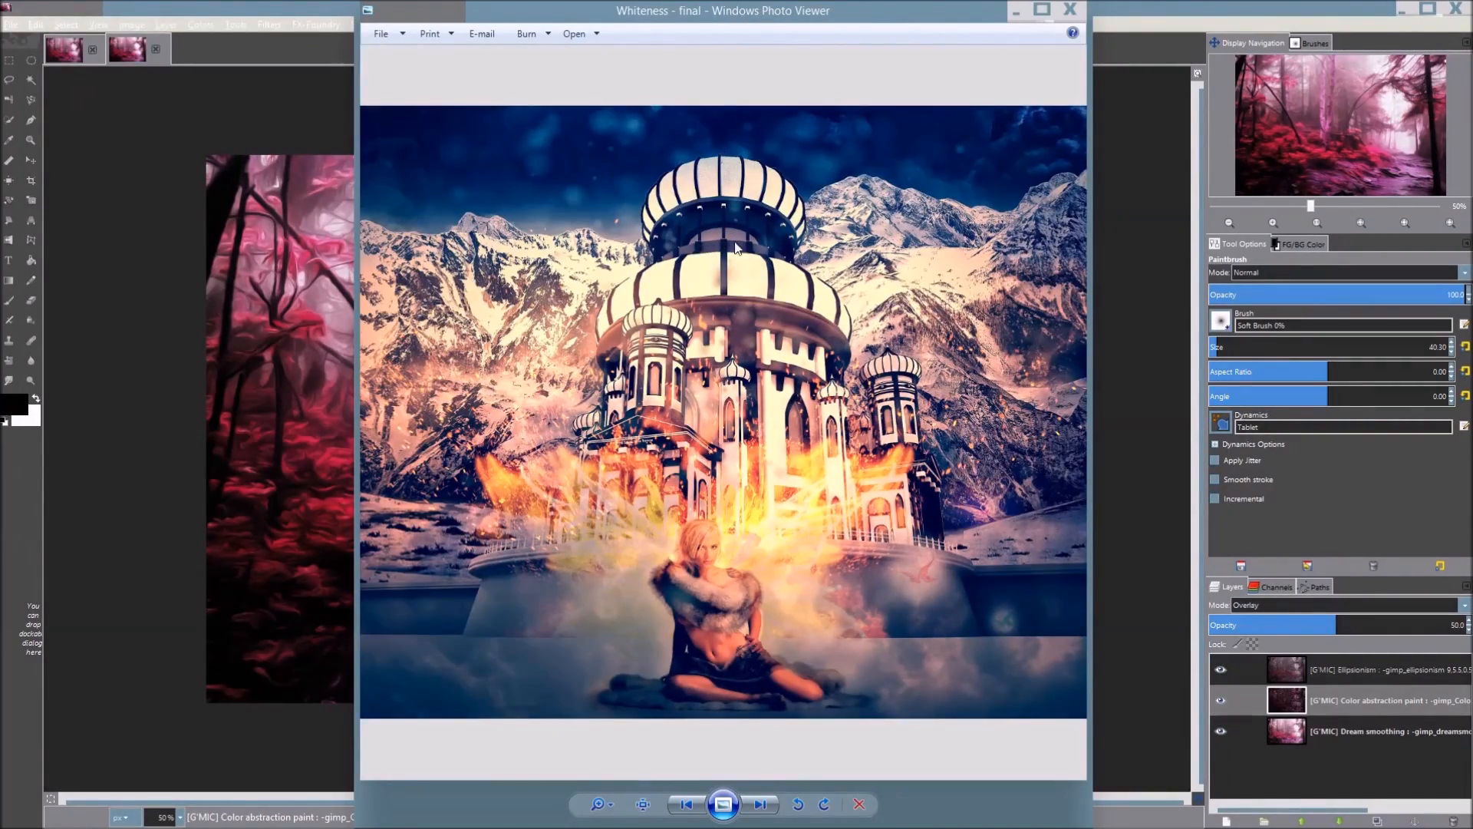
{"action": "scroll", "coordinate": [732, 380], "scroll_direction": "up", "scroll_amount": 1}
{"action": "scroll", "coordinate": [733, 380], "scroll_direction": "down", "scroll_amount": 1}
{"action": "scroll", "coordinate": [767, 600], "scroll_direction": "up", "scroll_amount": 2}
{"action": "scroll", "coordinate": [772, 498], "scroll_direction": "down", "scroll_amount": 3}
{"action": "scroll", "coordinate": [783, 398], "scroll_direction": "up", "scroll_amount": 5}
{"action": "scroll", "coordinate": [778, 342], "scroll_direction": "down", "scroll_amount": 5}
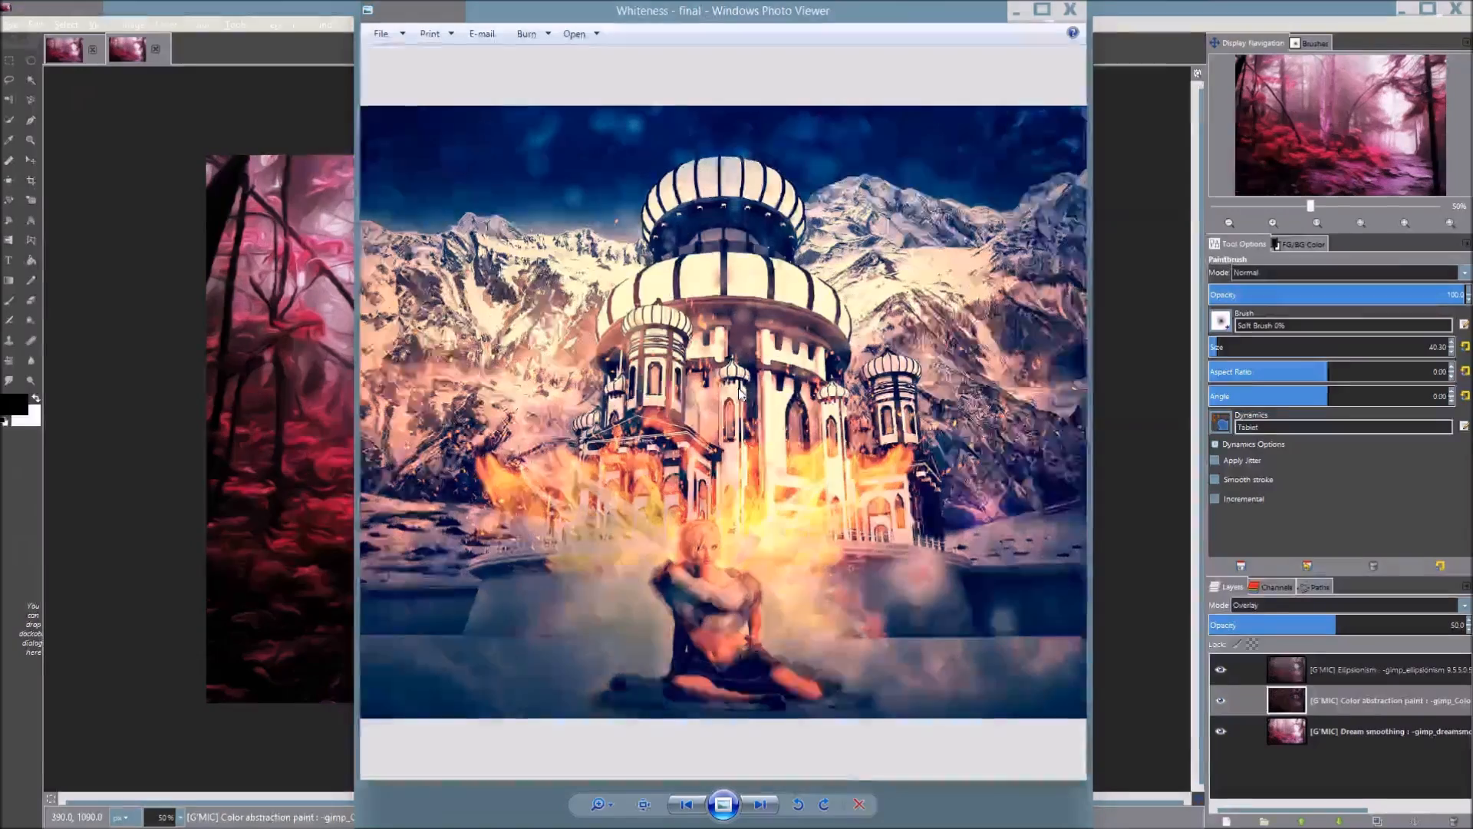
{"action": "scroll", "coordinate": [749, 390], "scroll_direction": "up", "scroll_amount": 2}
{"action": "scroll", "coordinate": [750, 390], "scroll_direction": "up", "scroll_amount": 1}
{"action": "scroll", "coordinate": [733, 395], "scroll_direction": "down", "scroll_amount": 4}
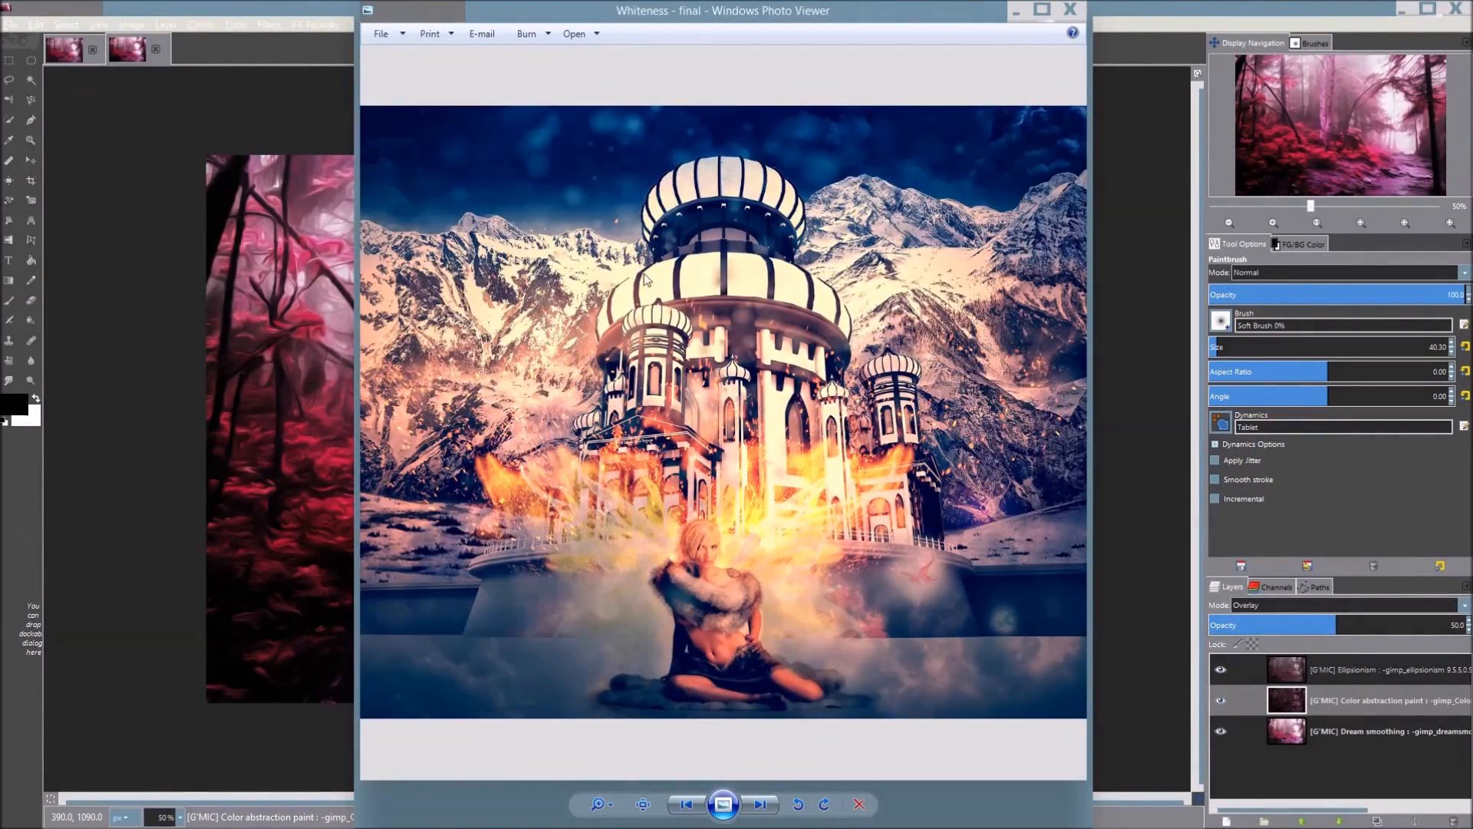
{"action": "scroll", "coordinate": [770, 395], "scroll_direction": "up", "scroll_amount": 3}
{"action": "scroll", "coordinate": [760, 384], "scroll_direction": "up", "scroll_amount": 3}
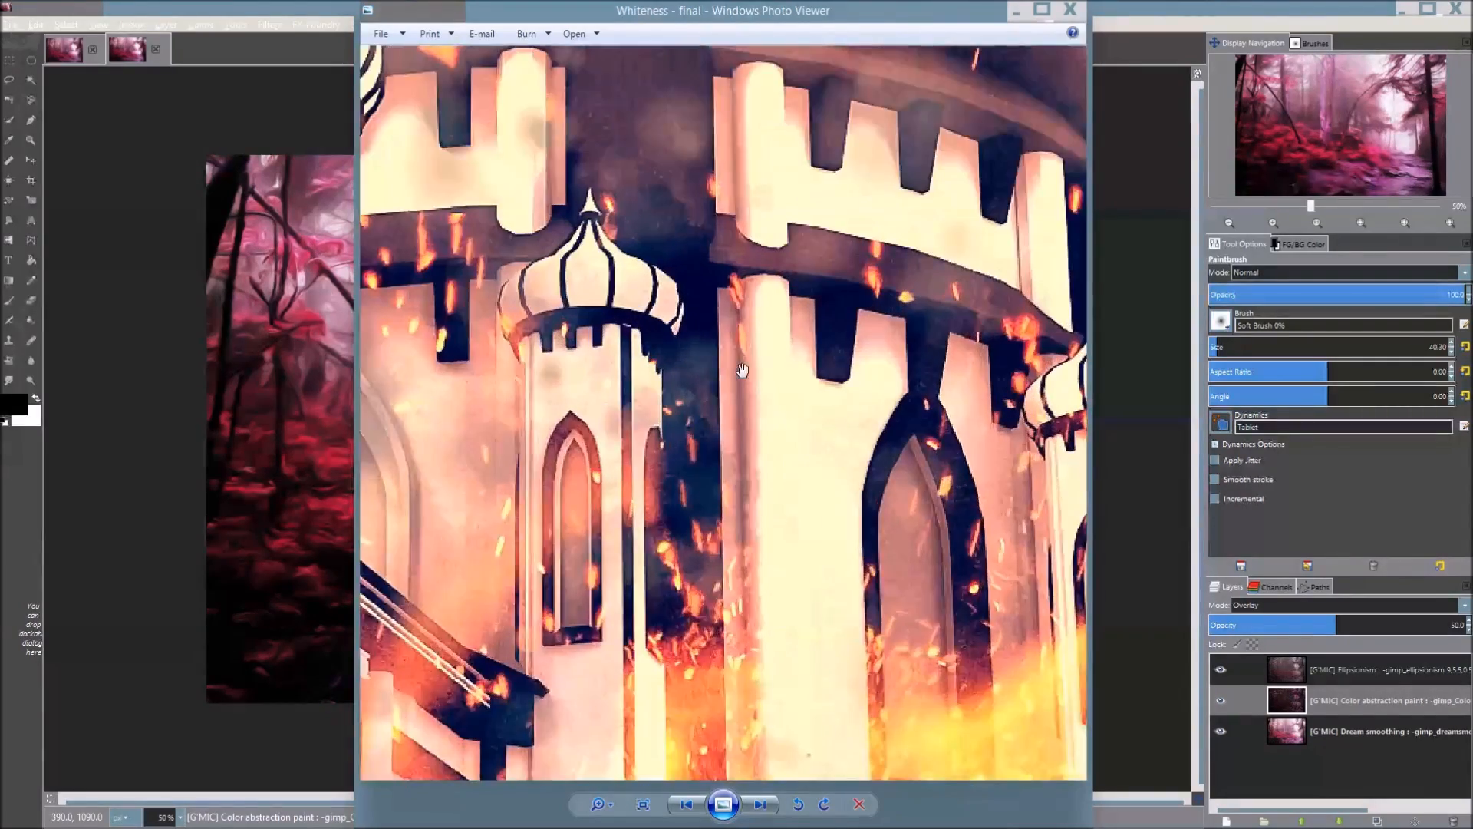
Examine the castle artwork's towers, flames and seated figure both close up and as a whole, and close the picture
{"action": "scroll", "coordinate": [733, 368], "scroll_direction": "down", "scroll_amount": 5}
{"action": "scroll", "coordinate": [724, 369], "scroll_direction": "down", "scroll_amount": 3}
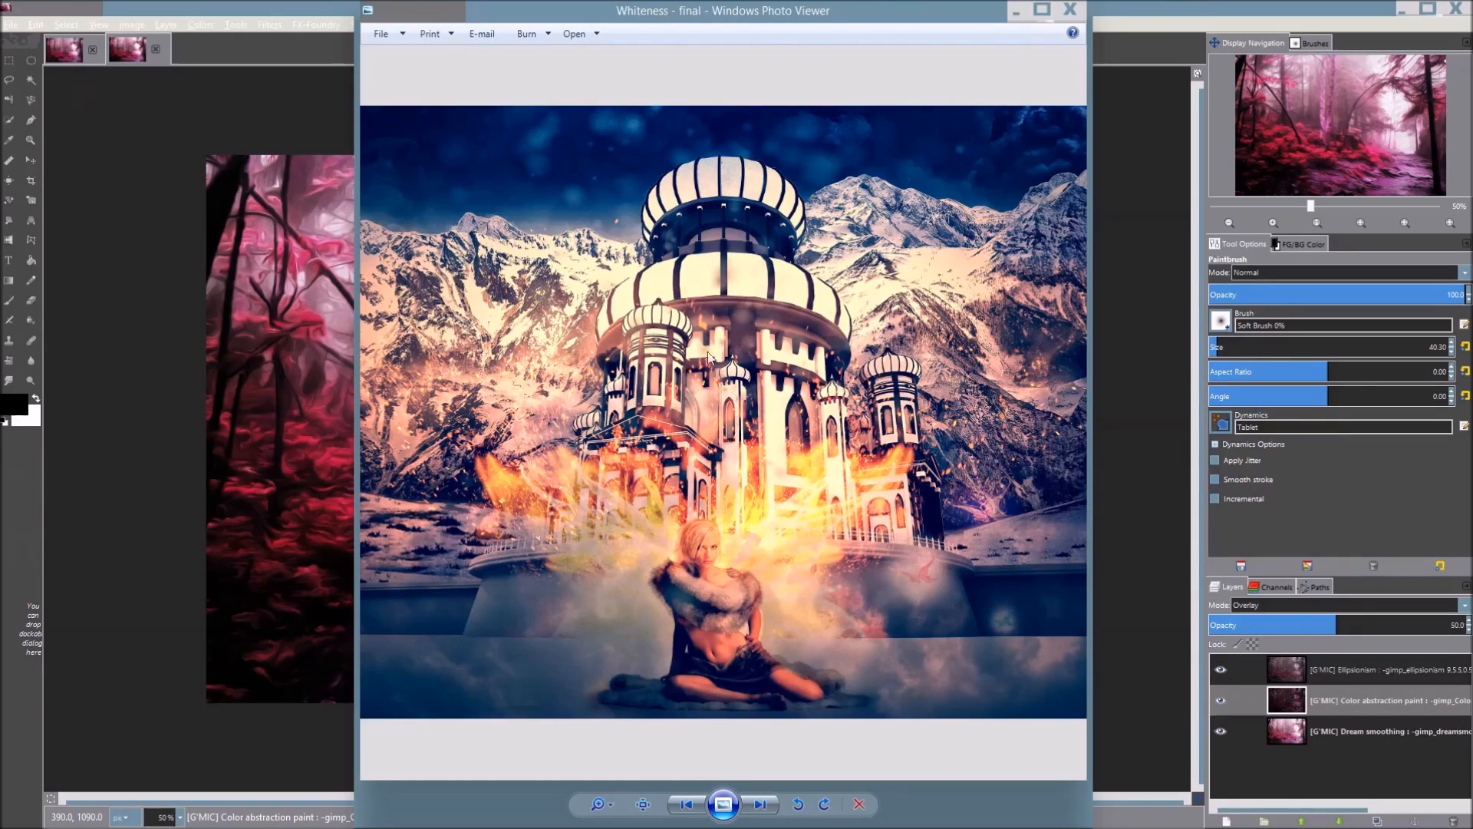
{"action": "scroll", "coordinate": [733, 452], "scroll_direction": "up", "scroll_amount": 3}
{"action": "scroll", "coordinate": [734, 452], "scroll_direction": "down", "scroll_amount": 3}
{"action": "scroll", "coordinate": [729, 453], "scroll_direction": "up", "scroll_amount": 2}
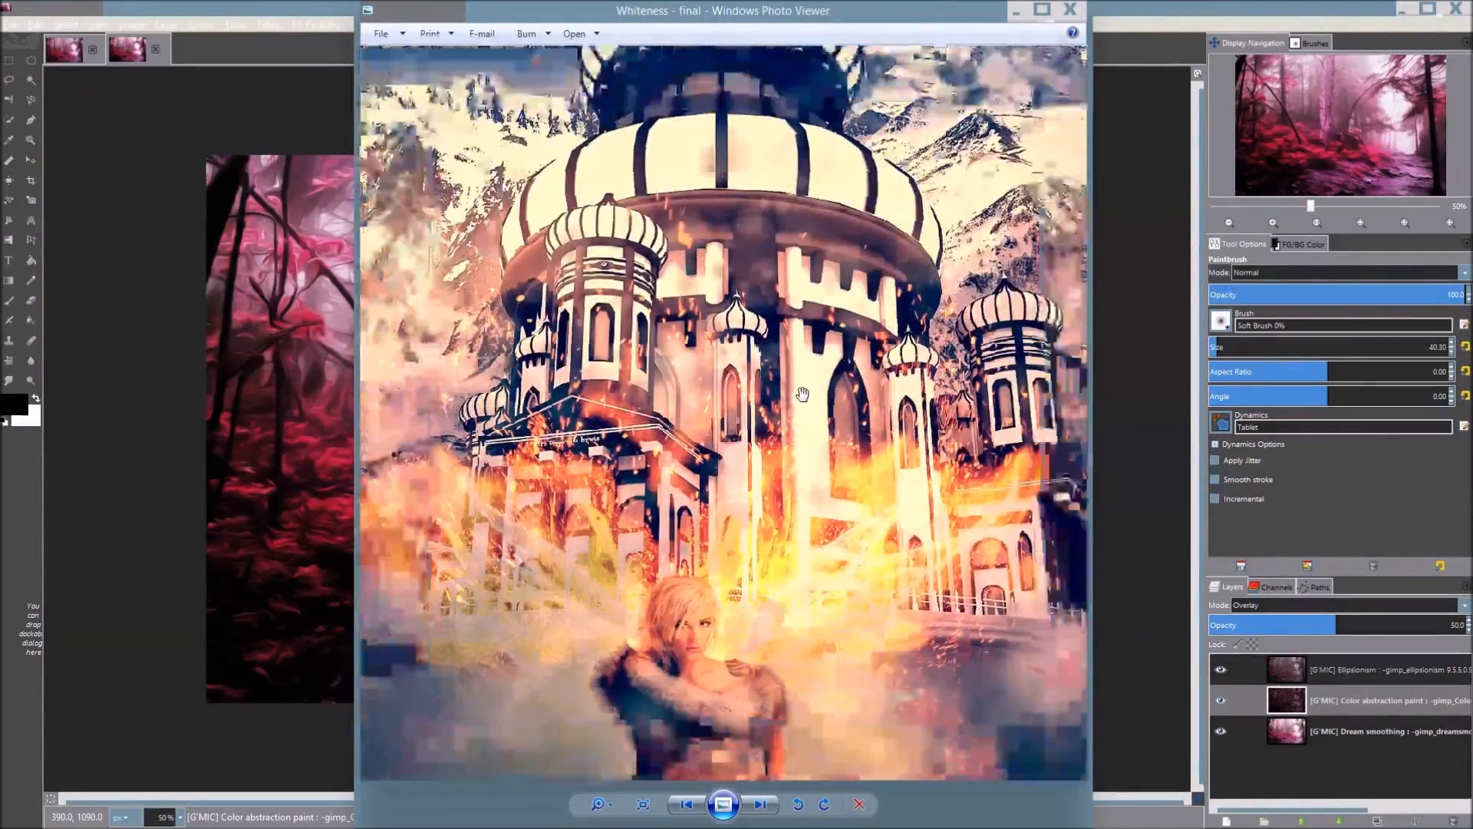
{"action": "scroll", "coordinate": [813, 405], "scroll_direction": "down", "scroll_amount": 2}
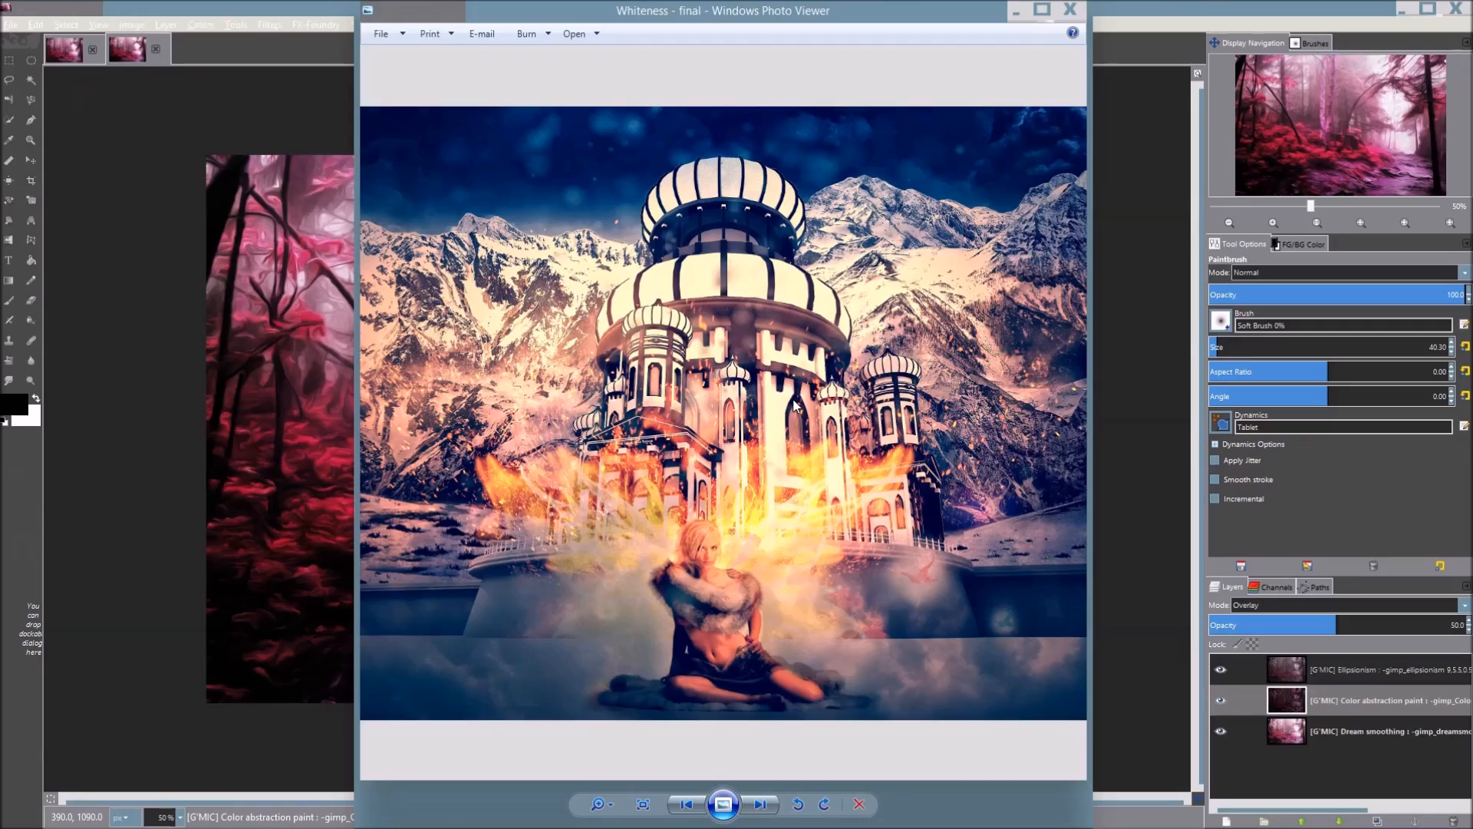
{"action": "scroll", "coordinate": [823, 459], "scroll_direction": "up", "scroll_amount": 2}
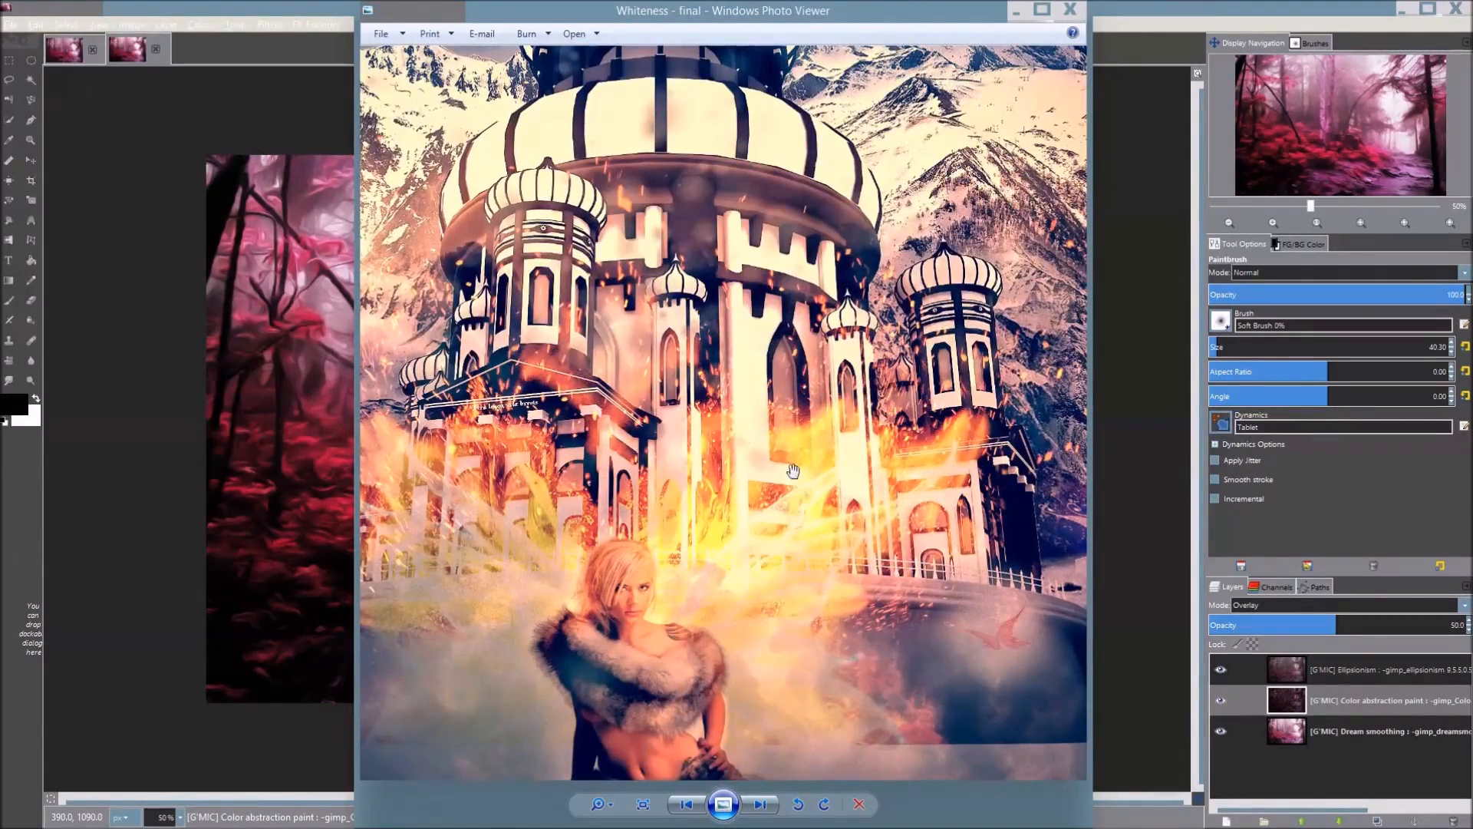
{"action": "left_click_drag", "start_coordinate": [798, 499], "coordinate": [801, 331]}
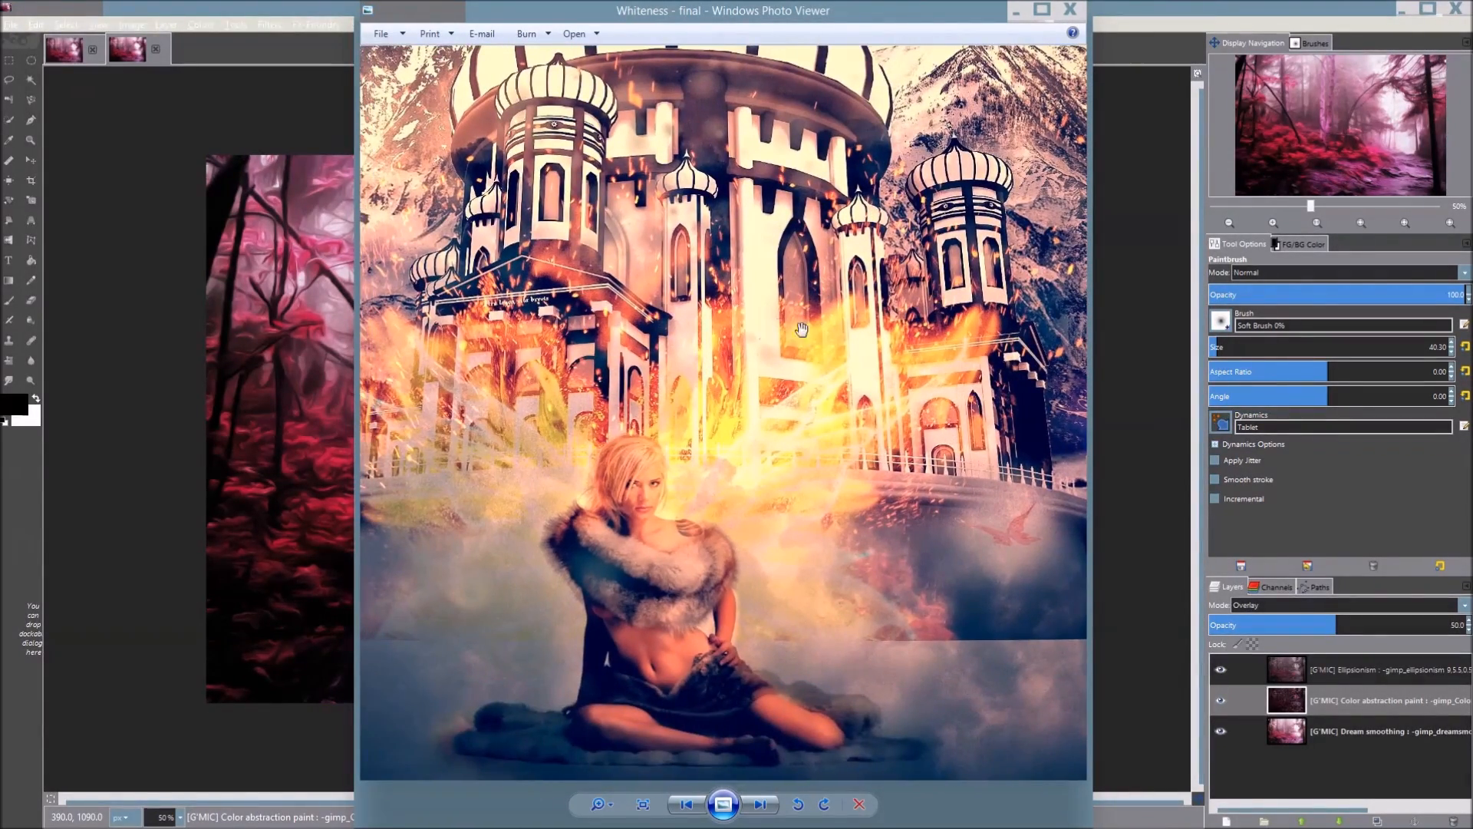
{"action": "scroll", "coordinate": [801, 330], "scroll_direction": "down", "scroll_amount": 3}
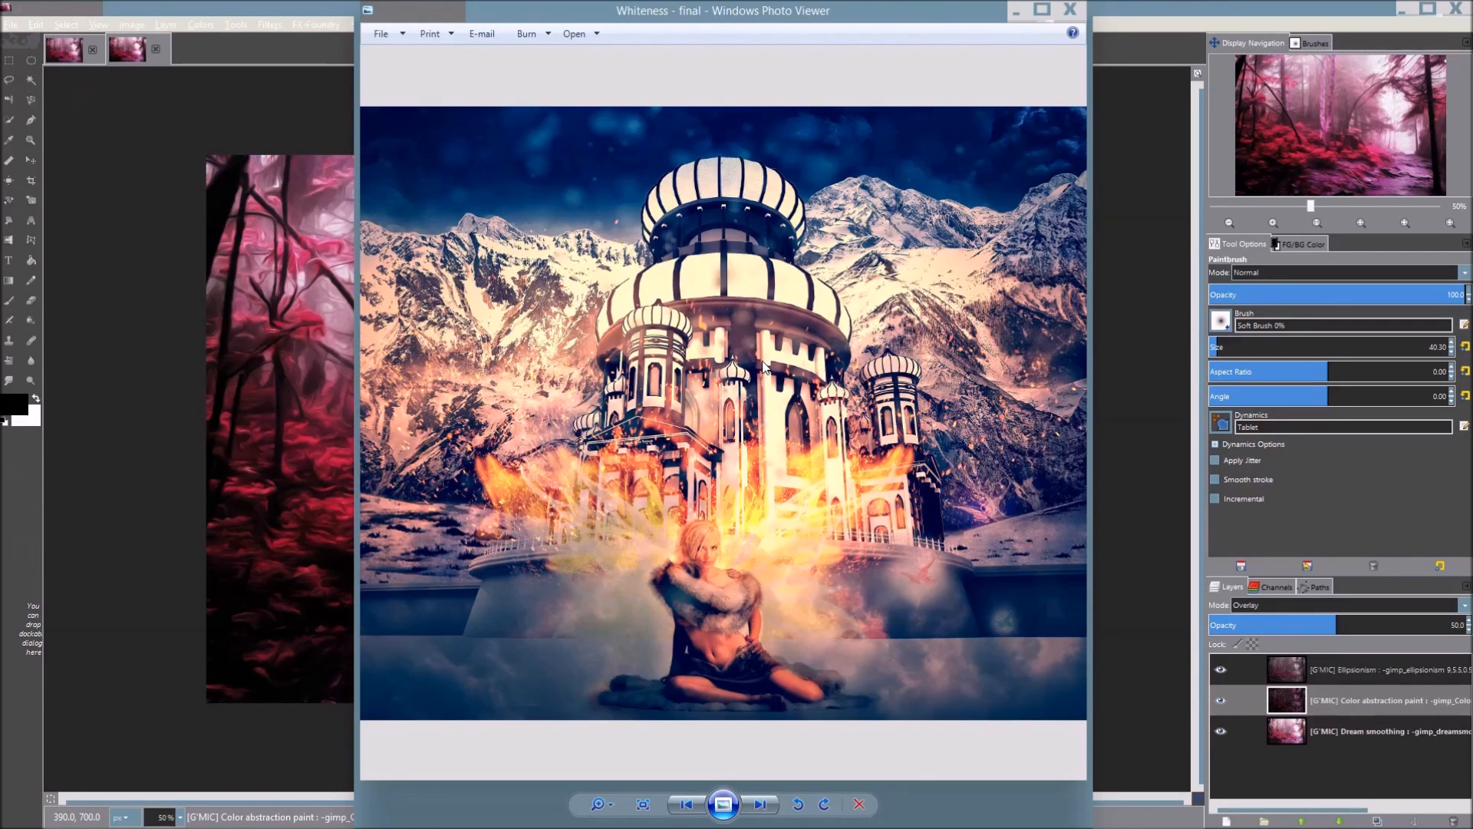
{"action": "scroll", "coordinate": [801, 343], "scroll_direction": "up", "scroll_amount": 2}
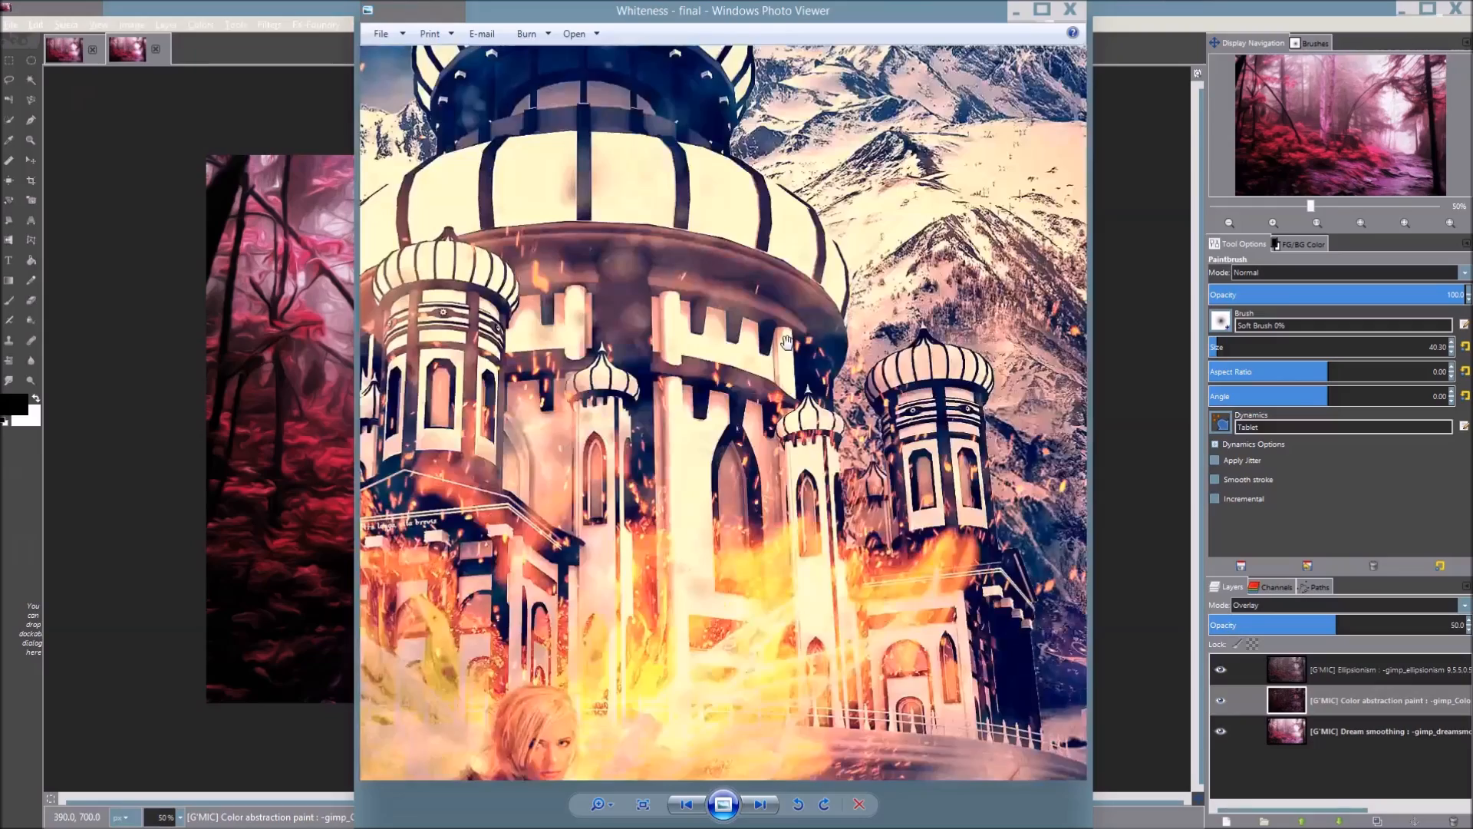
{"action": "scroll", "coordinate": [791, 349], "scroll_direction": "down", "scroll_amount": 2}
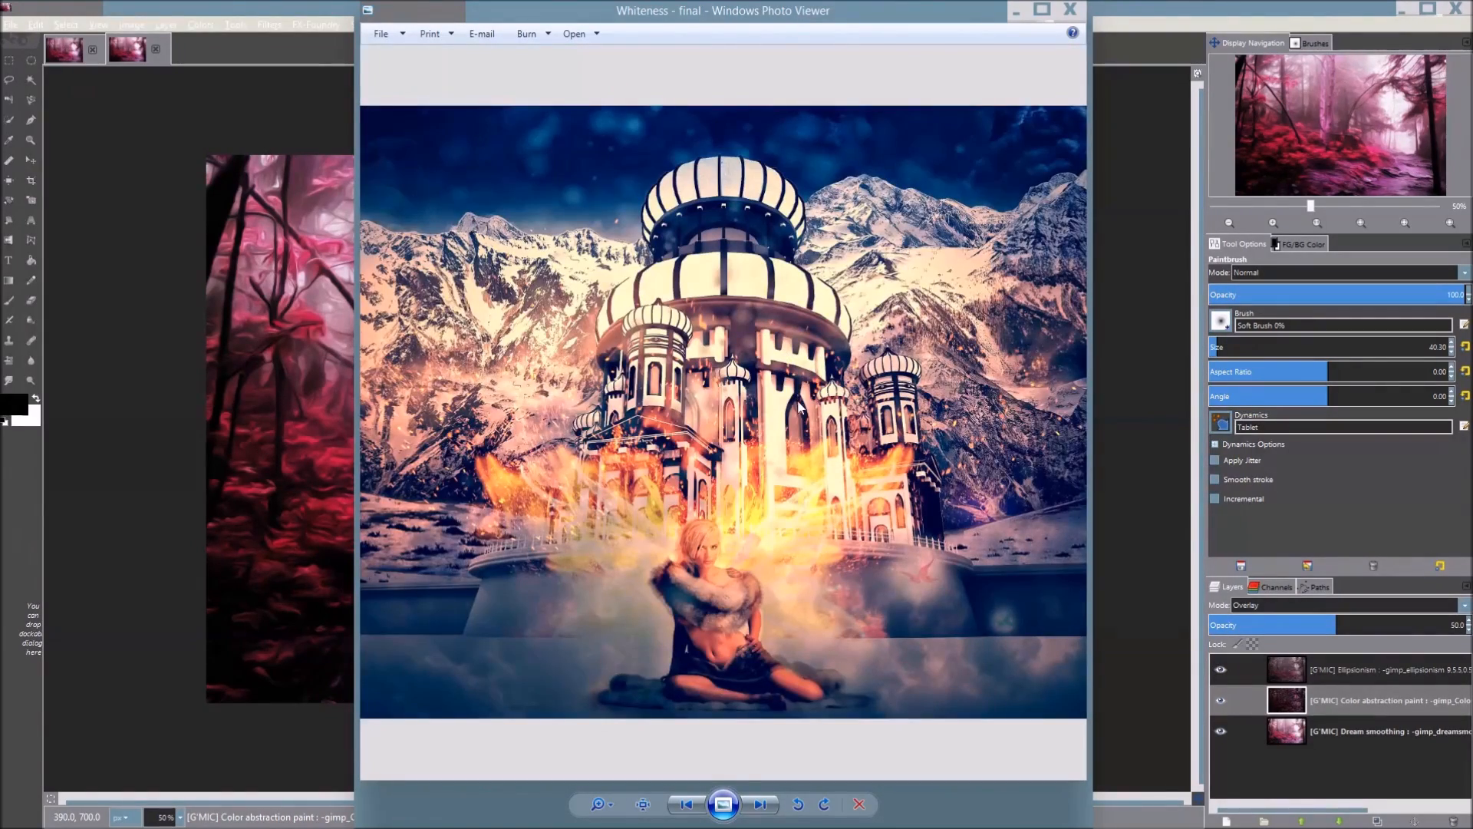
{"action": "left_click", "coordinate": [1070, 9]}
Browse the GimpTOOTS background images in the photo viewer, from BG_1 through the striped particle images P_01 and P_02
{"action": "left_click", "coordinate": [1187, 14]}
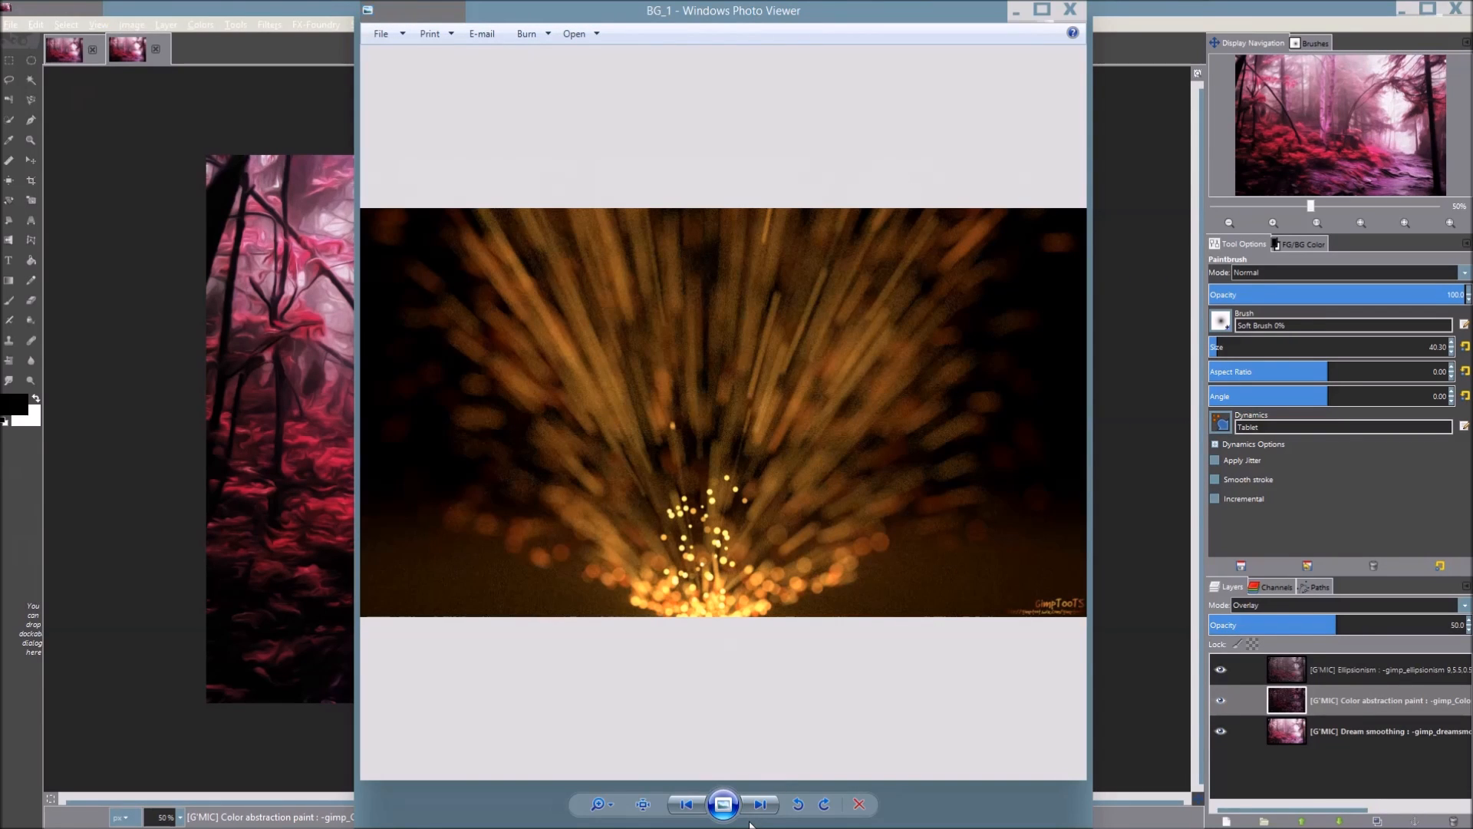
{"action": "left_click", "coordinate": [759, 806]}
{"action": "left_click", "coordinate": [759, 805]}
{"action": "left_click", "coordinate": [759, 806]}
{"action": "left_click", "coordinate": [759, 806]}
{"action": "left_click", "coordinate": [758, 806]}
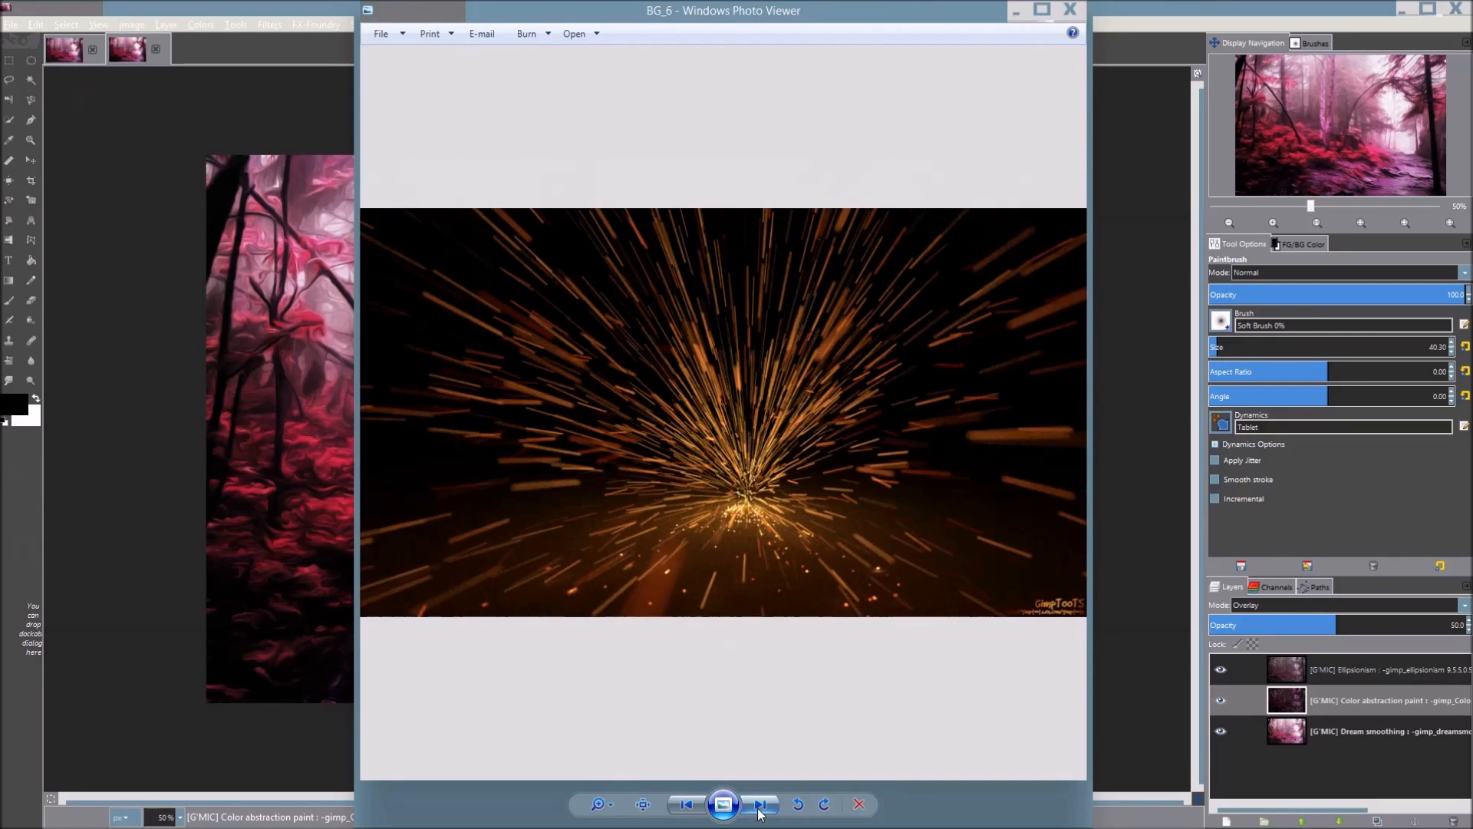
{"action": "left_click", "coordinate": [759, 806]}
{"action": "left_click", "coordinate": [758, 805]}
{"action": "left_click", "coordinate": [759, 806]}
{"action": "left_click", "coordinate": [759, 806]}
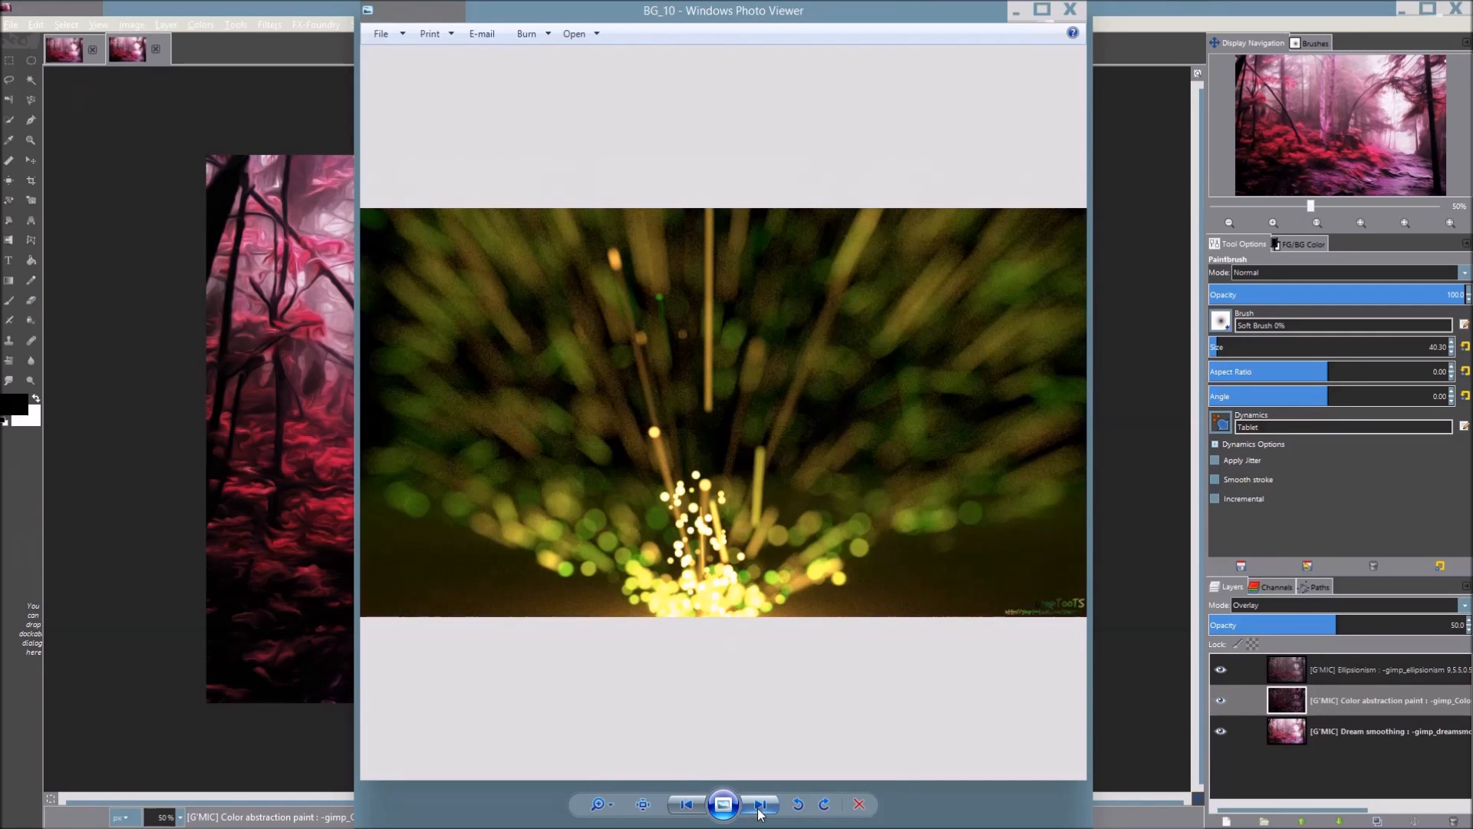
{"action": "left_click", "coordinate": [759, 806]}
{"action": "left_click", "coordinate": [758, 806]}
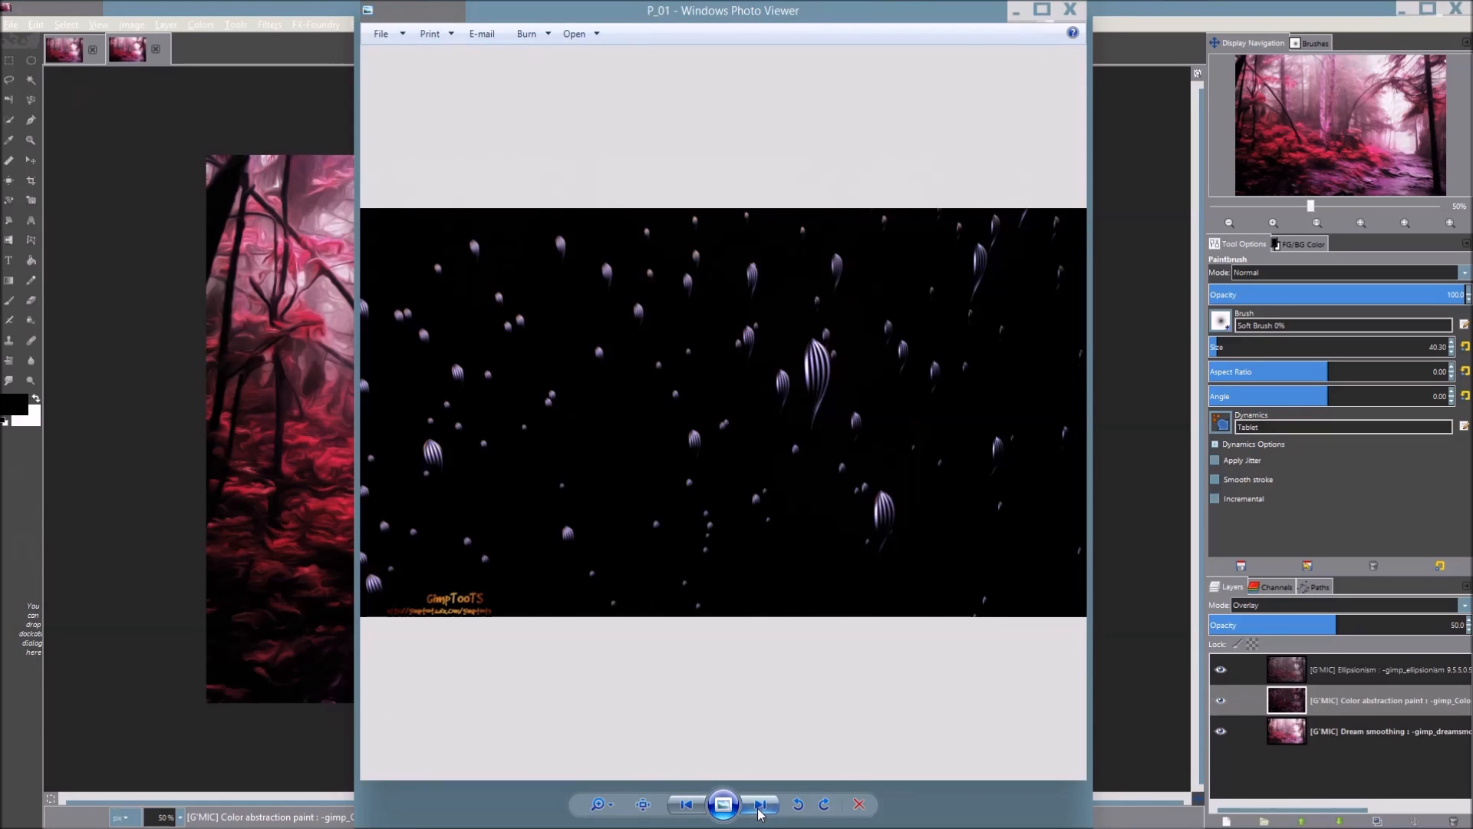
{"action": "left_click", "coordinate": [759, 807]}
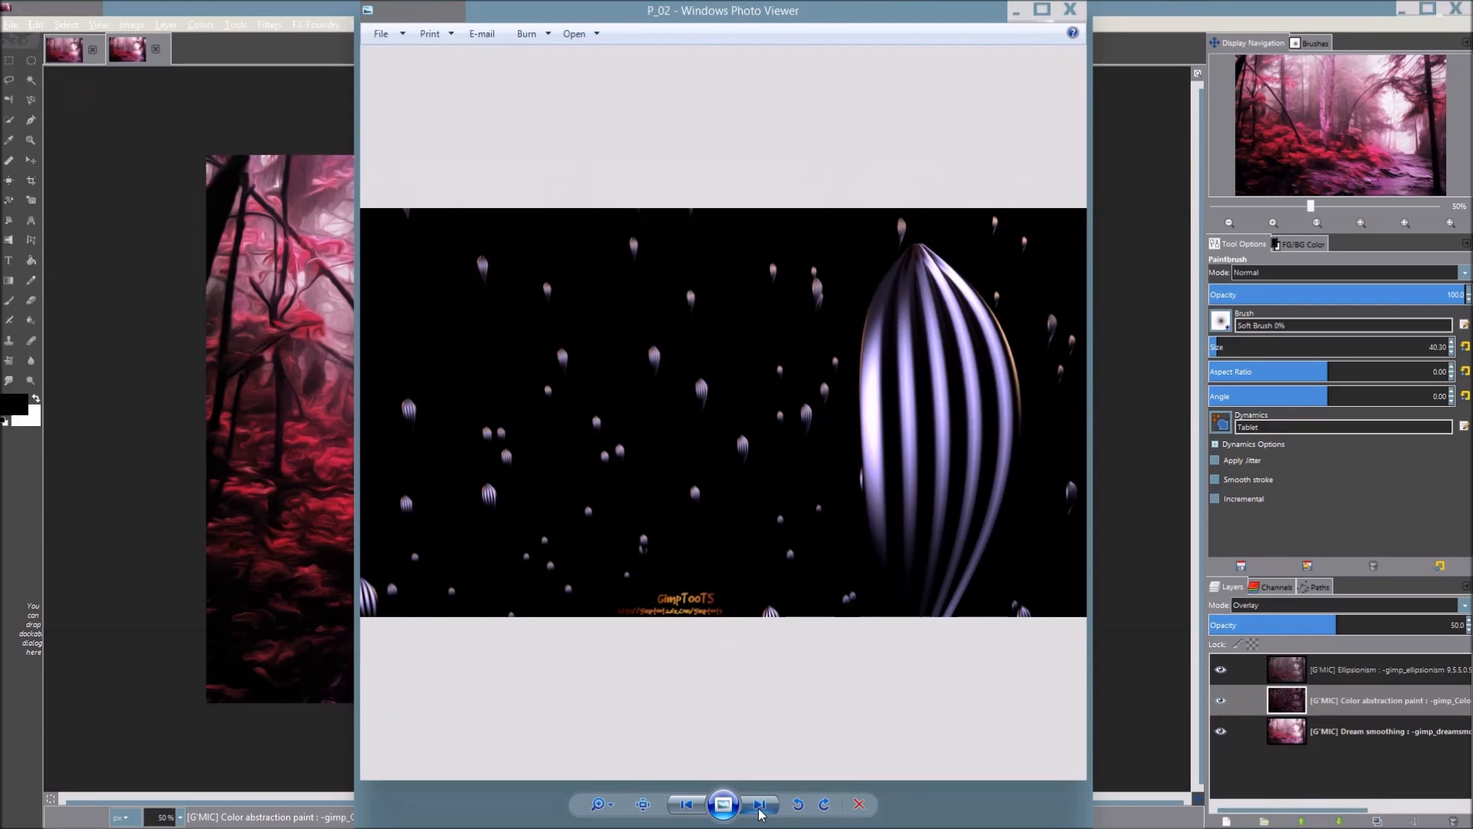
{"action": "left_click", "coordinate": [759, 806]}
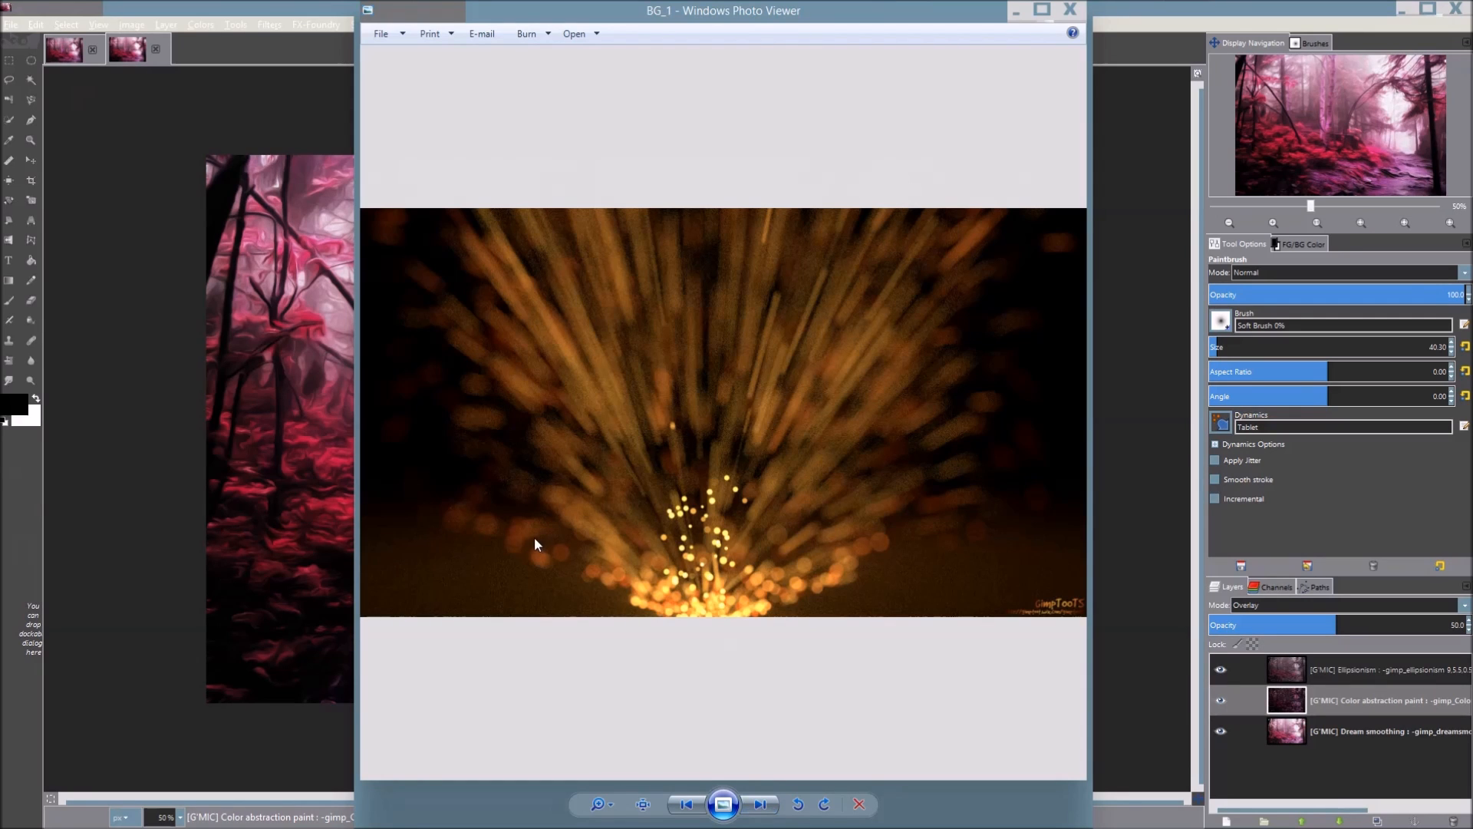
Look through the spark backgrounds once more from BG_1 to BG_9 and close the photo viewer
{"action": "left_click", "coordinate": [764, 808]}
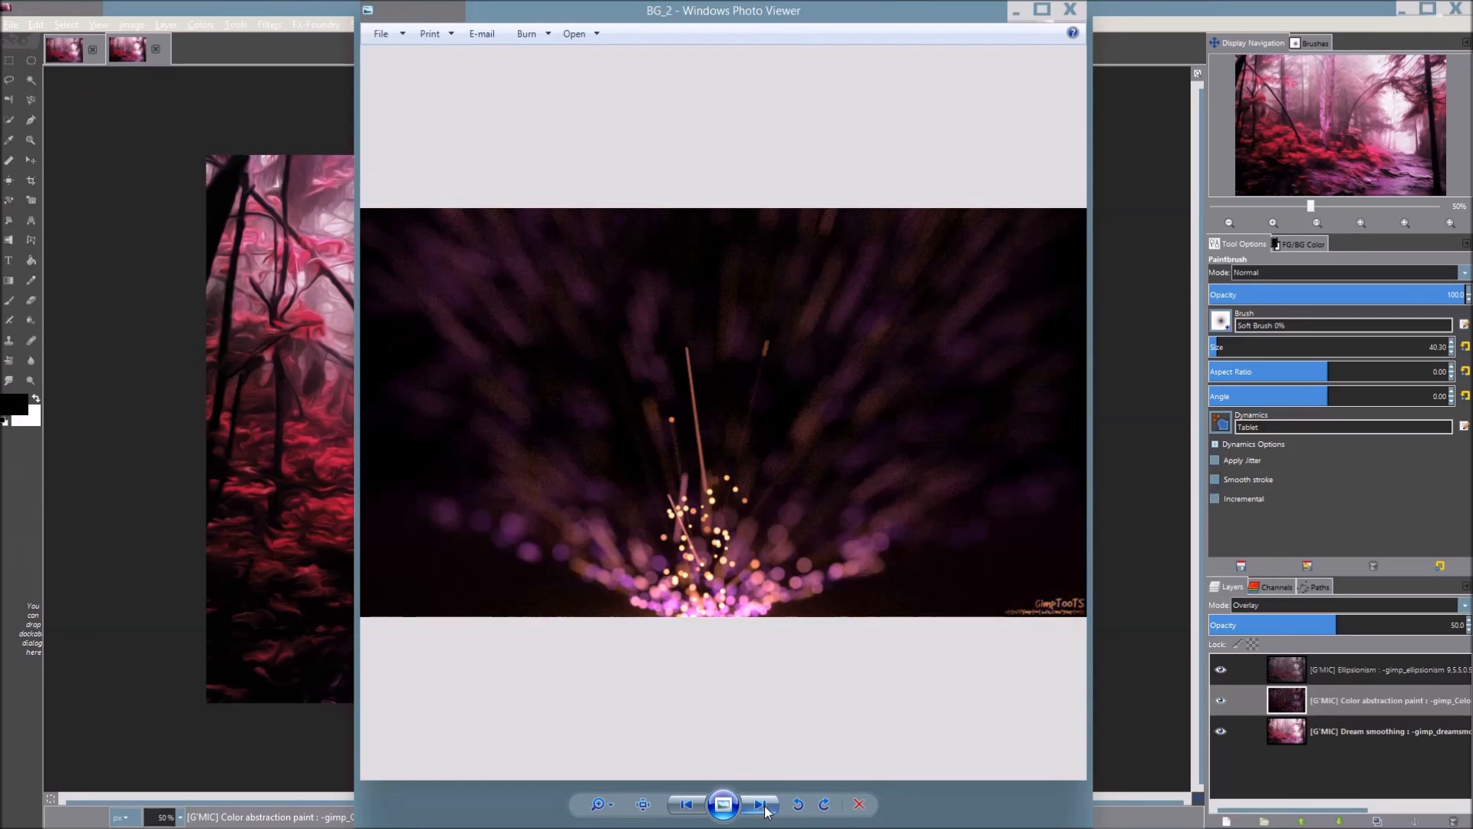
{"action": "left_click", "coordinate": [764, 808]}
{"action": "left_click", "coordinate": [764, 808]}
{"action": "left_click", "coordinate": [764, 808]}
{"action": "left_click", "coordinate": [764, 808]}
{"action": "left_click", "coordinate": [765, 808]}
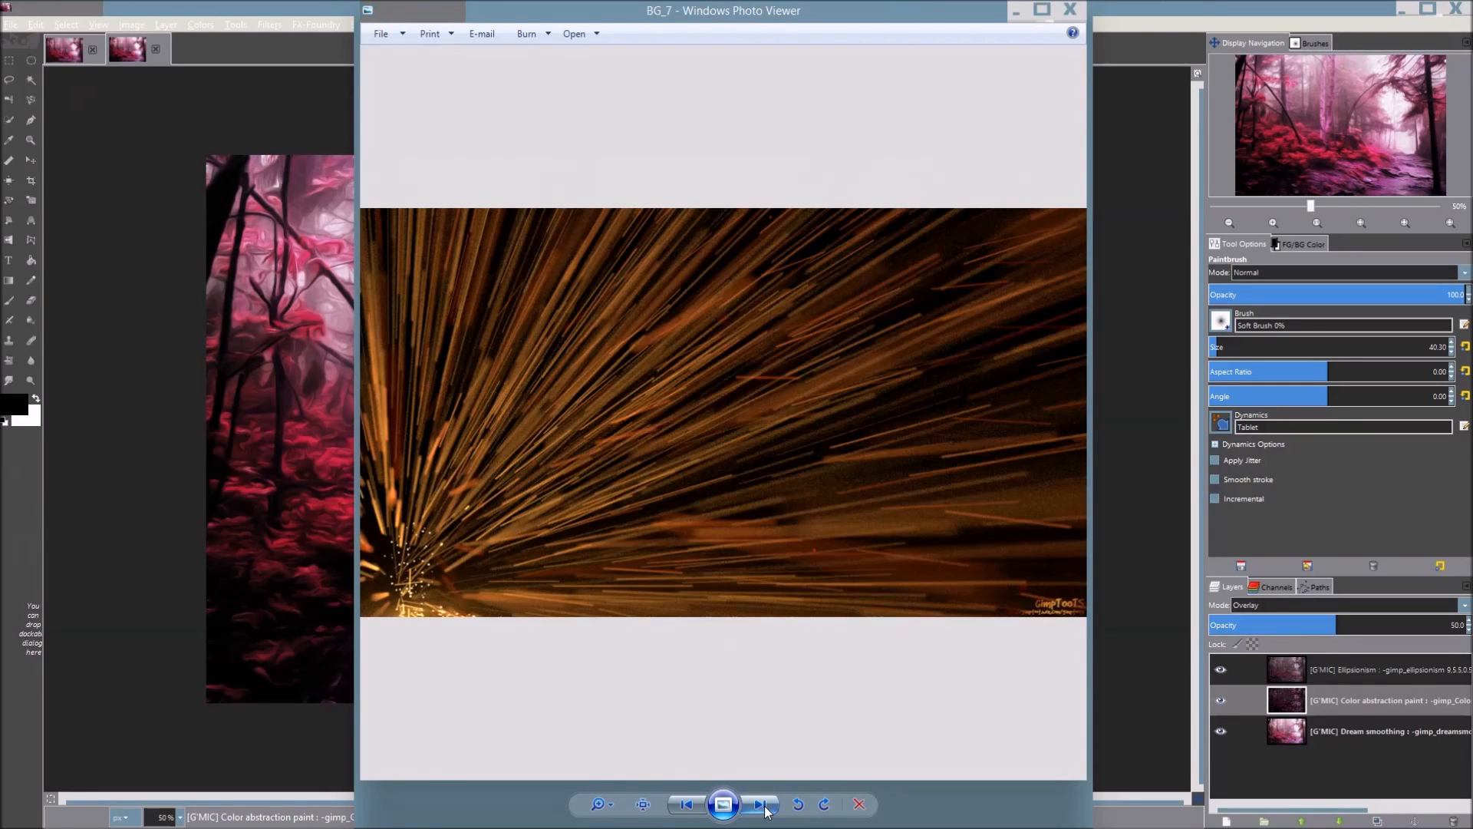
{"action": "left_click", "coordinate": [764, 808]}
{"action": "left_click", "coordinate": [764, 808]}
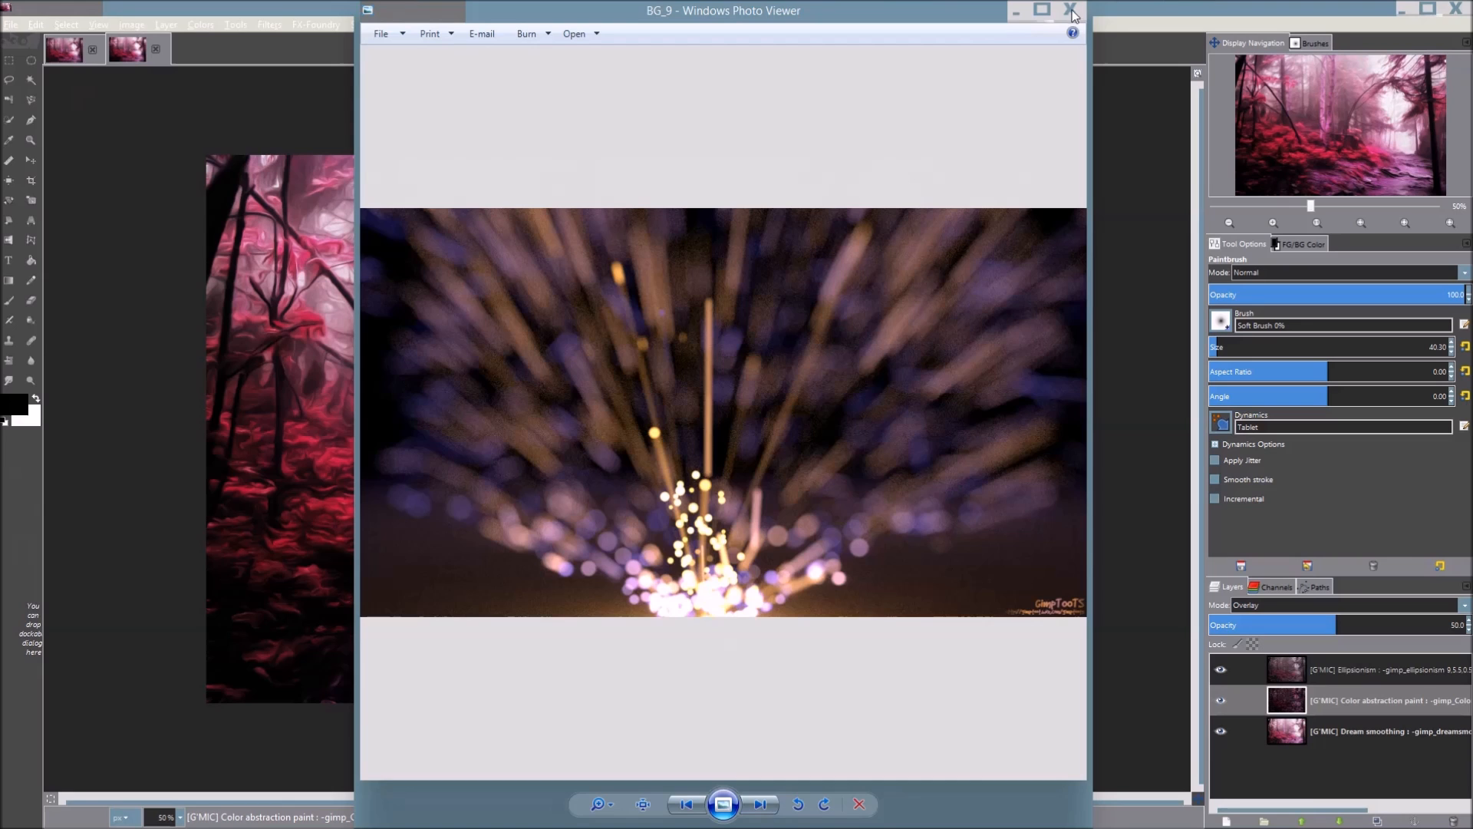
{"action": "left_click", "coordinate": [1070, 11]}
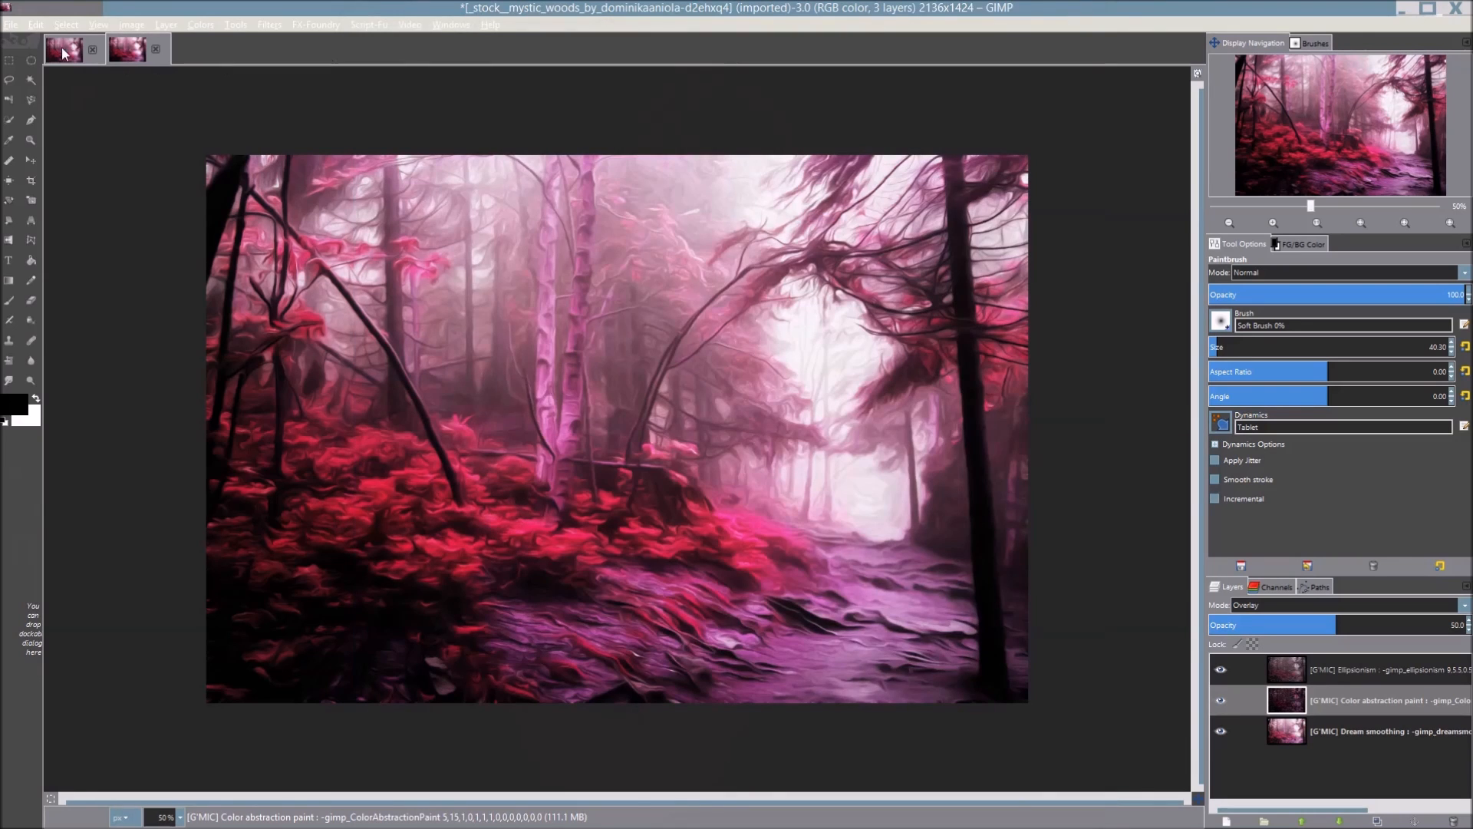
Open the character render 917149_copy.png from the Anime Renders folder in Pictures in GIMP
{"action": "left_click", "coordinate": [9, 27]}
{"action": "left_click", "coordinate": [68, 74]}
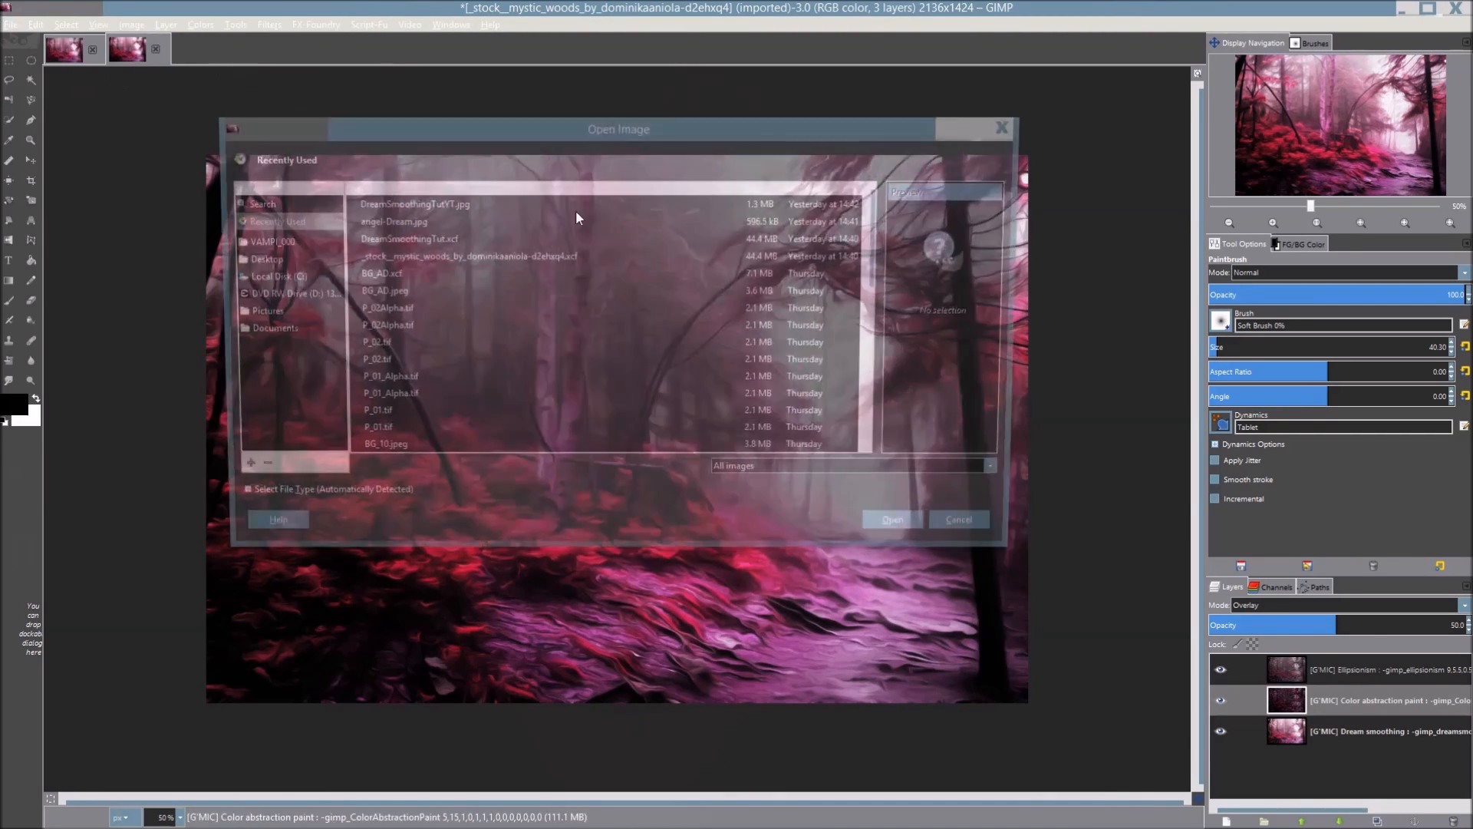
{"action": "left_click", "coordinate": [264, 314]}
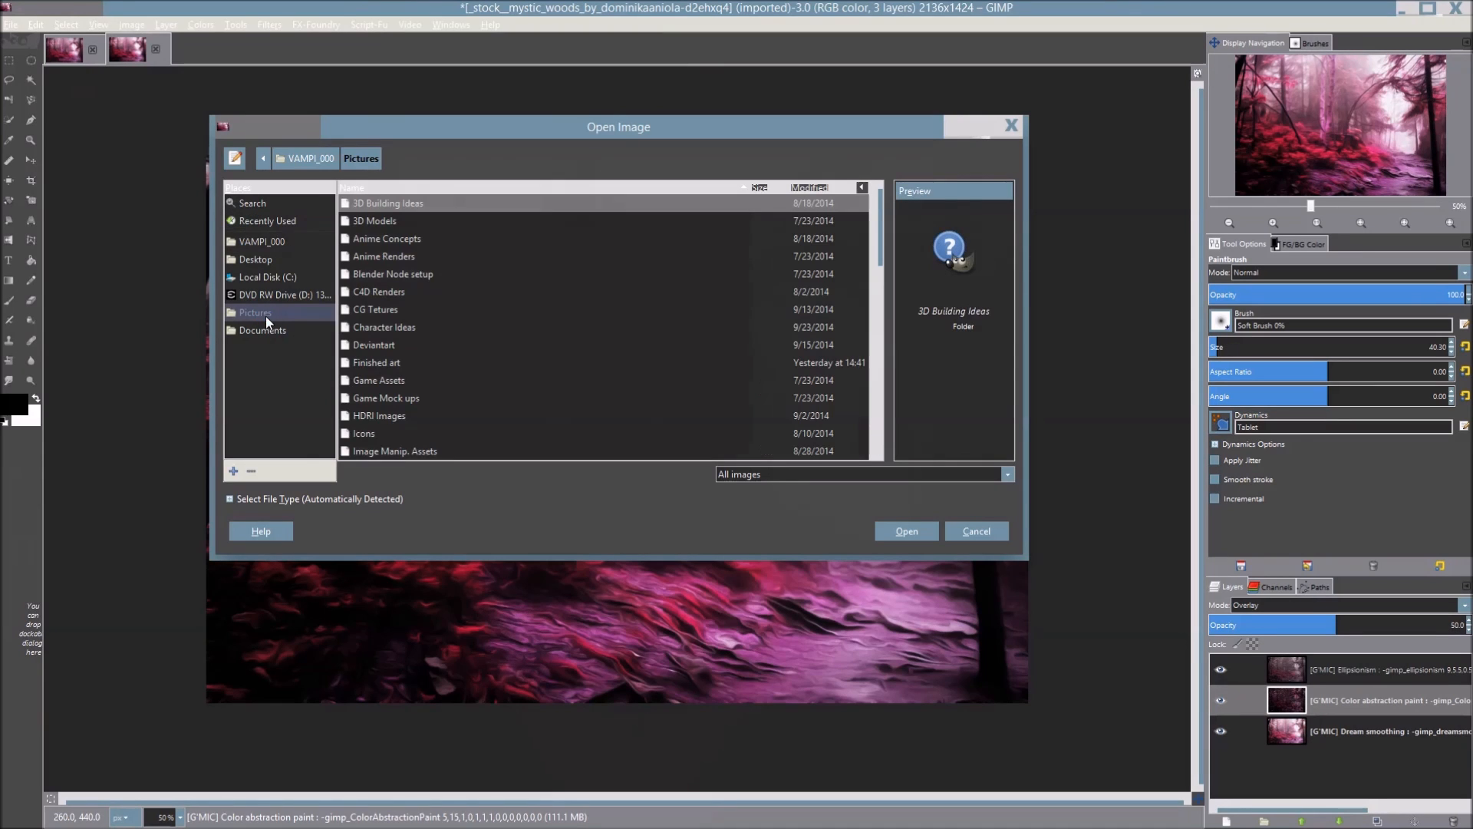
{"action": "left_click", "coordinate": [371, 259]}
{"action": "left_click", "coordinate": [389, 254]}
{"action": "left_click", "coordinate": [393, 290]}
{"action": "left_click", "coordinate": [388, 256]}
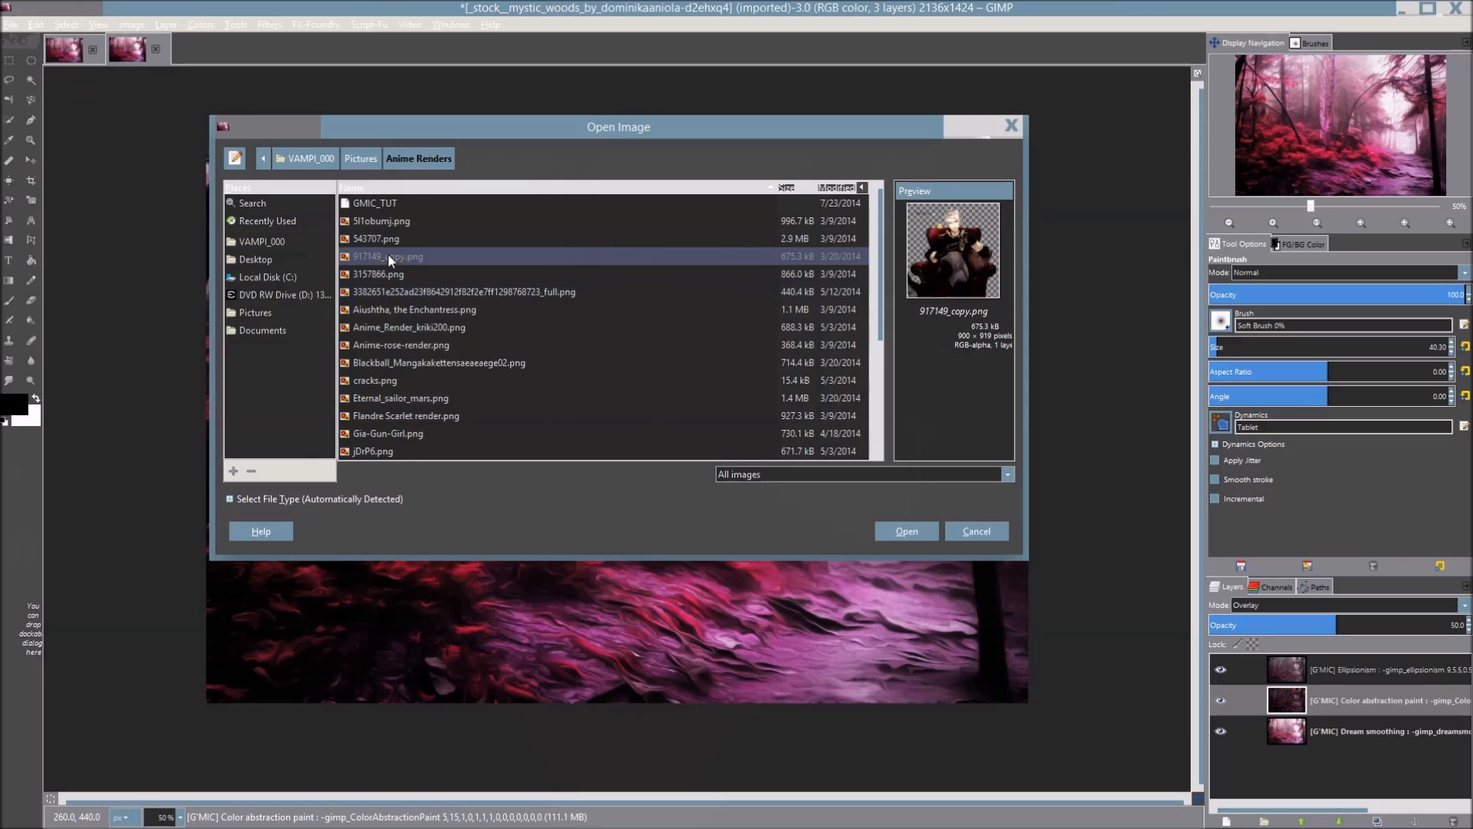
{"action": "left_click", "coordinate": [913, 535]}
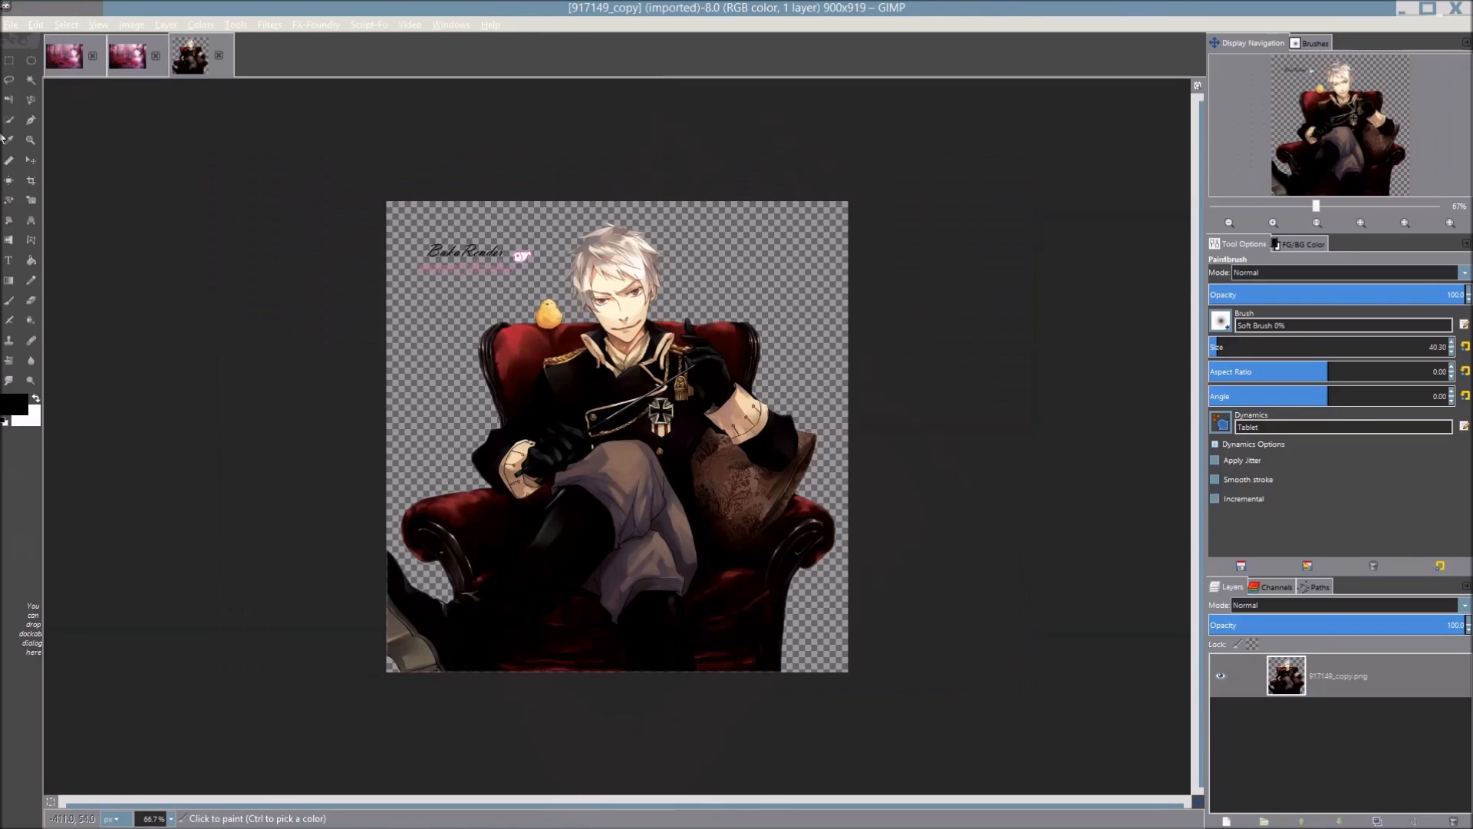
Select an area of about 270 × 120 px around the watermark text beside the character's head, delete it and clear the selection
{"action": "left_click", "coordinate": [9, 60]}
{"action": "left_click_drag", "start_coordinate": [407, 226], "coordinate": [544, 287]}
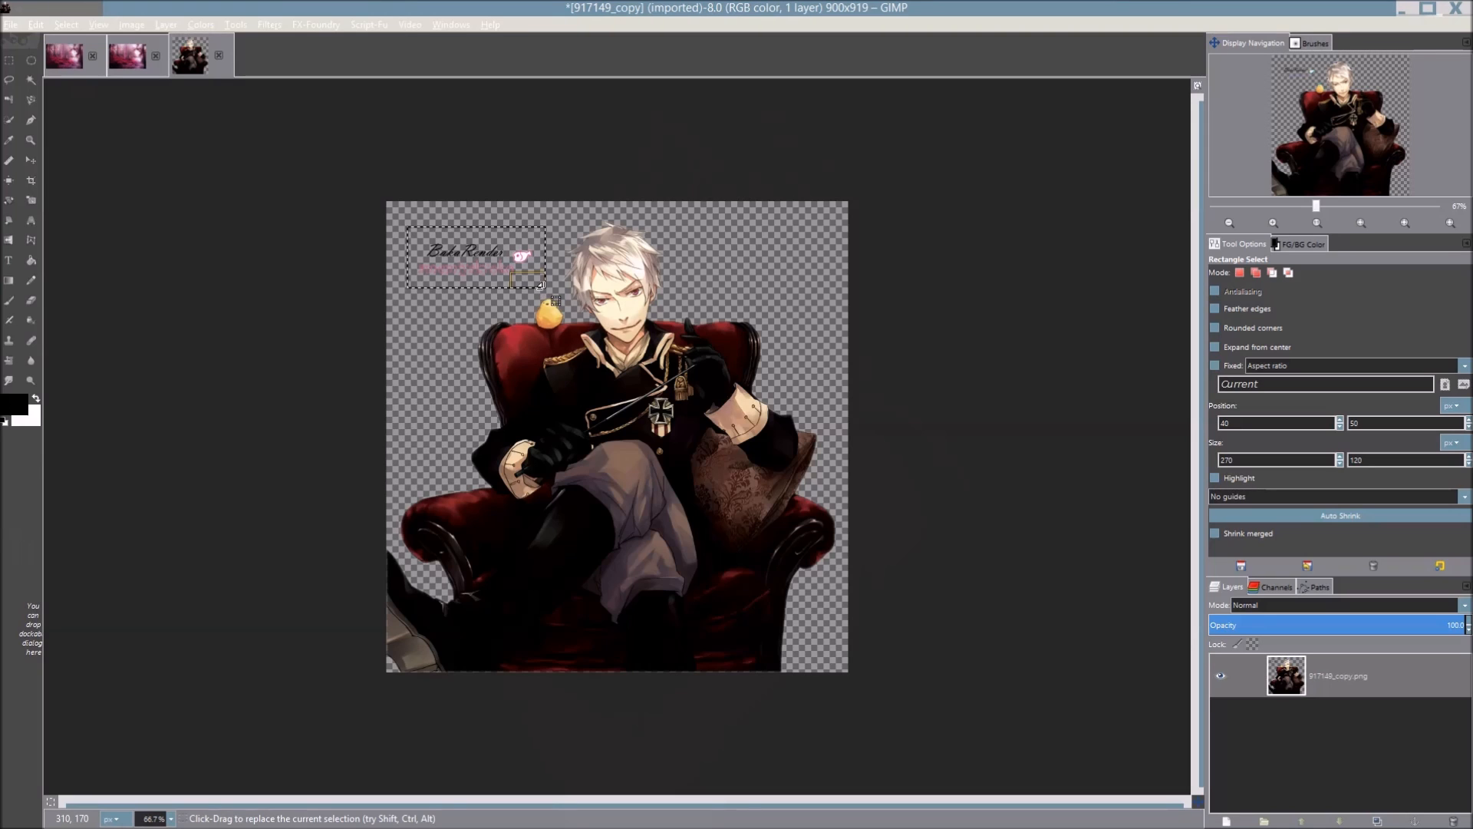
{"action": "key", "text": "Delete"}
{"action": "left_click", "coordinate": [322, 214]}
Add BG_2.jpeg from the GimpTOOTS Backgrounds folder on the Desktop as a layer and place it below the character layer
{"action": "left_click", "coordinate": [11, 25]}
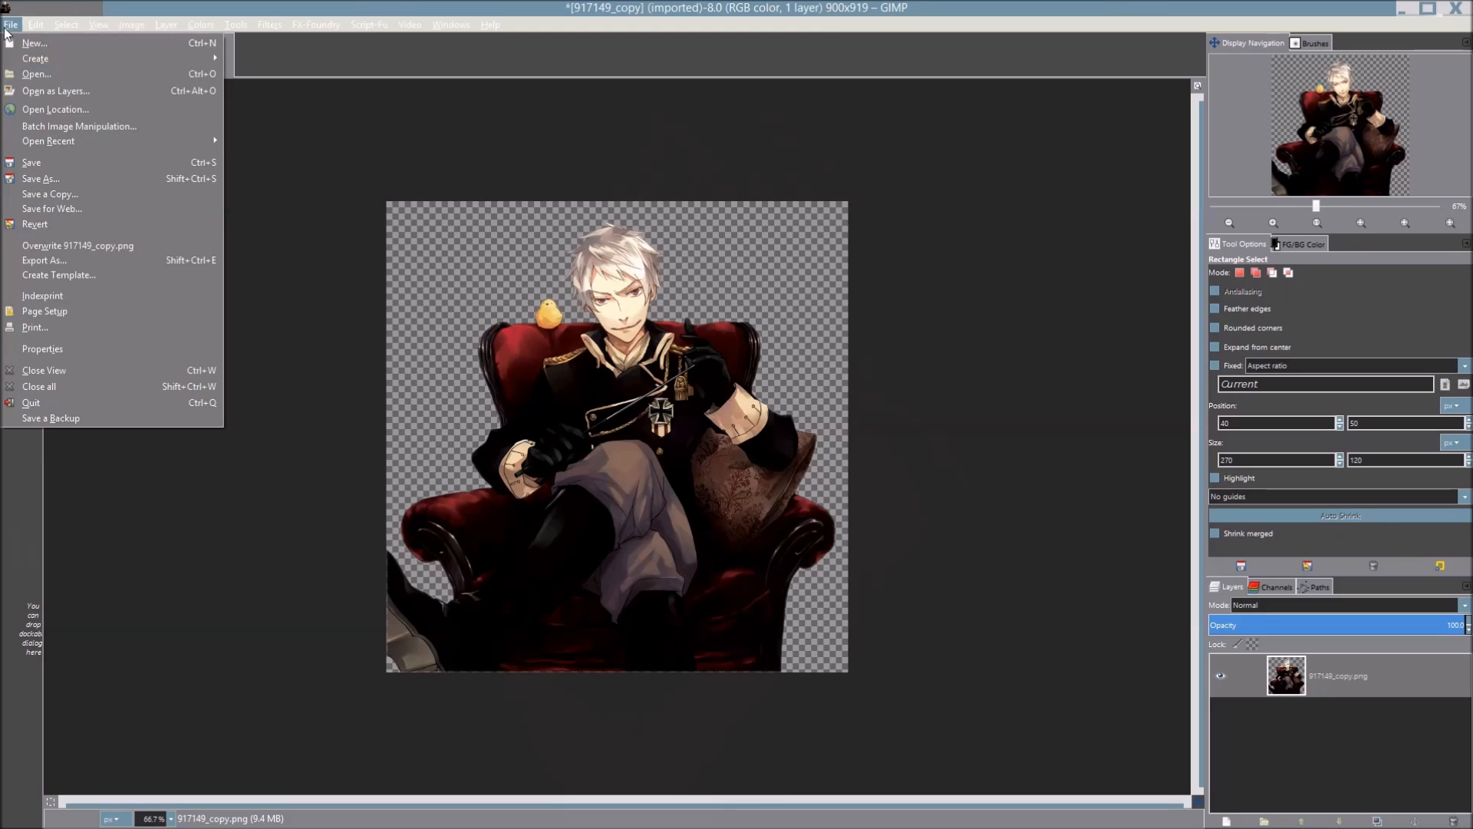
{"action": "left_click", "coordinate": [78, 95]}
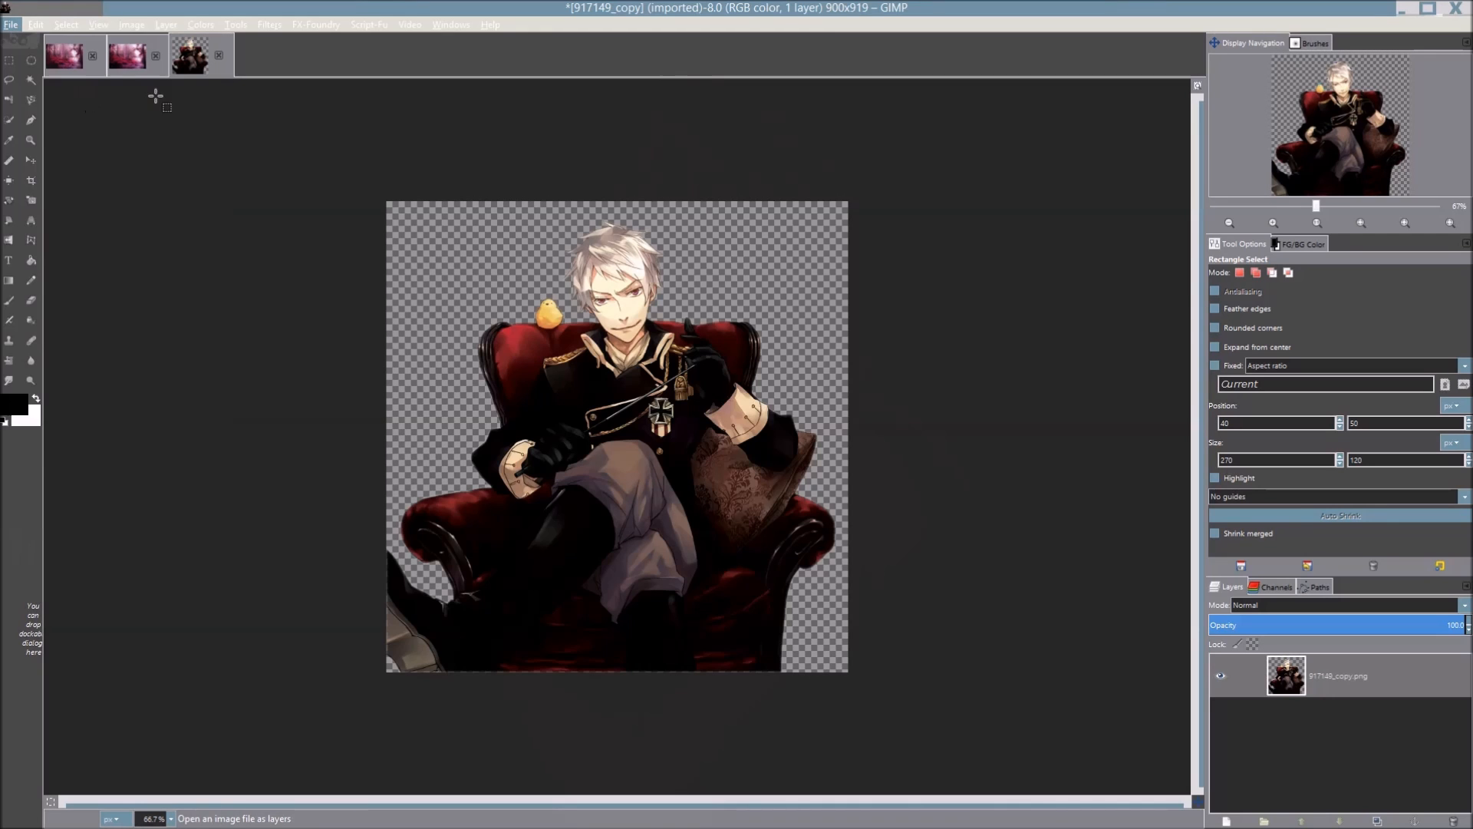
{"action": "left_click", "coordinate": [258, 261]}
{"action": "double_click", "coordinate": [425, 275]}
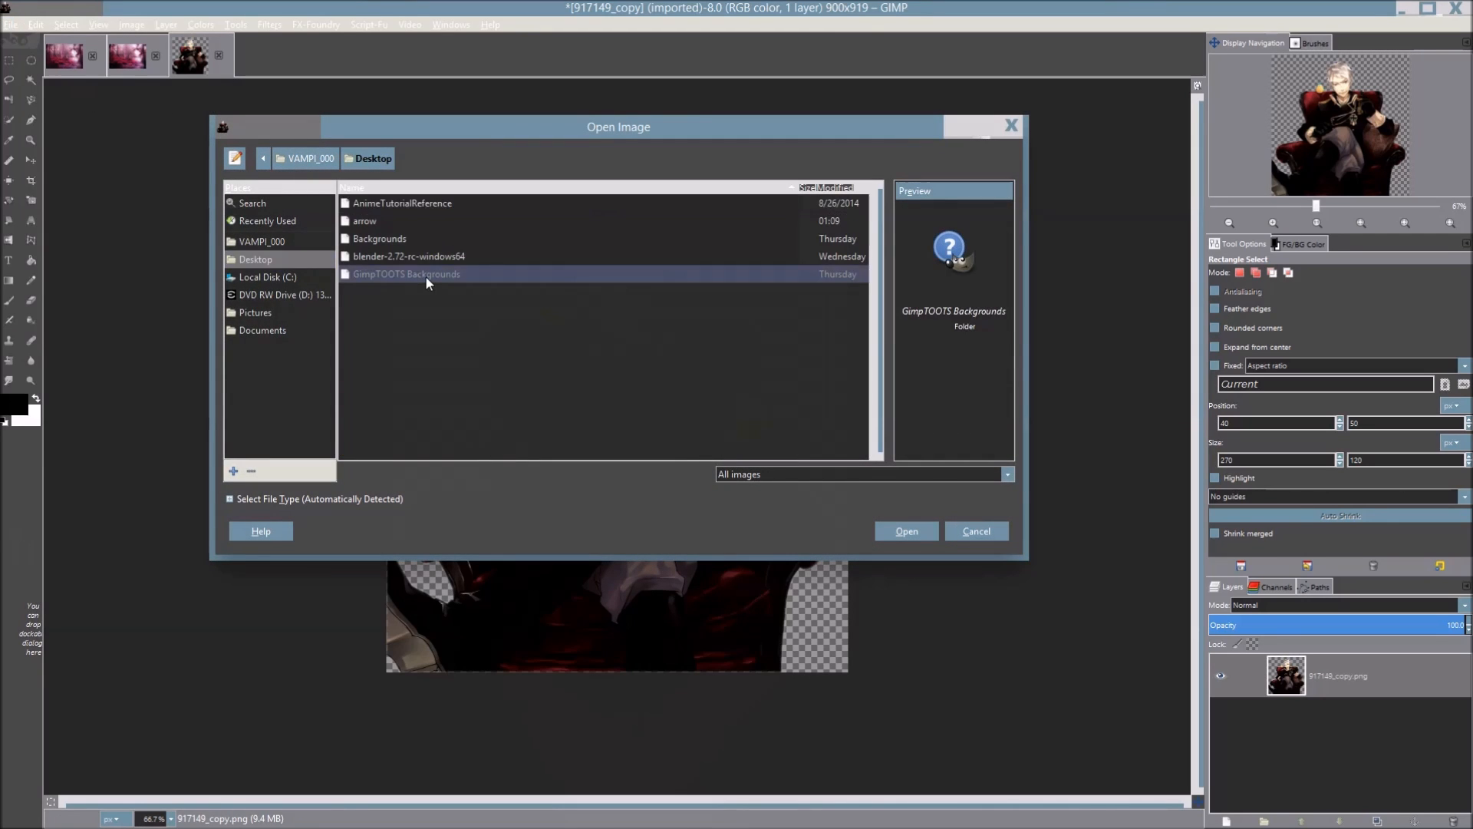
{"action": "left_click", "coordinate": [384, 224]}
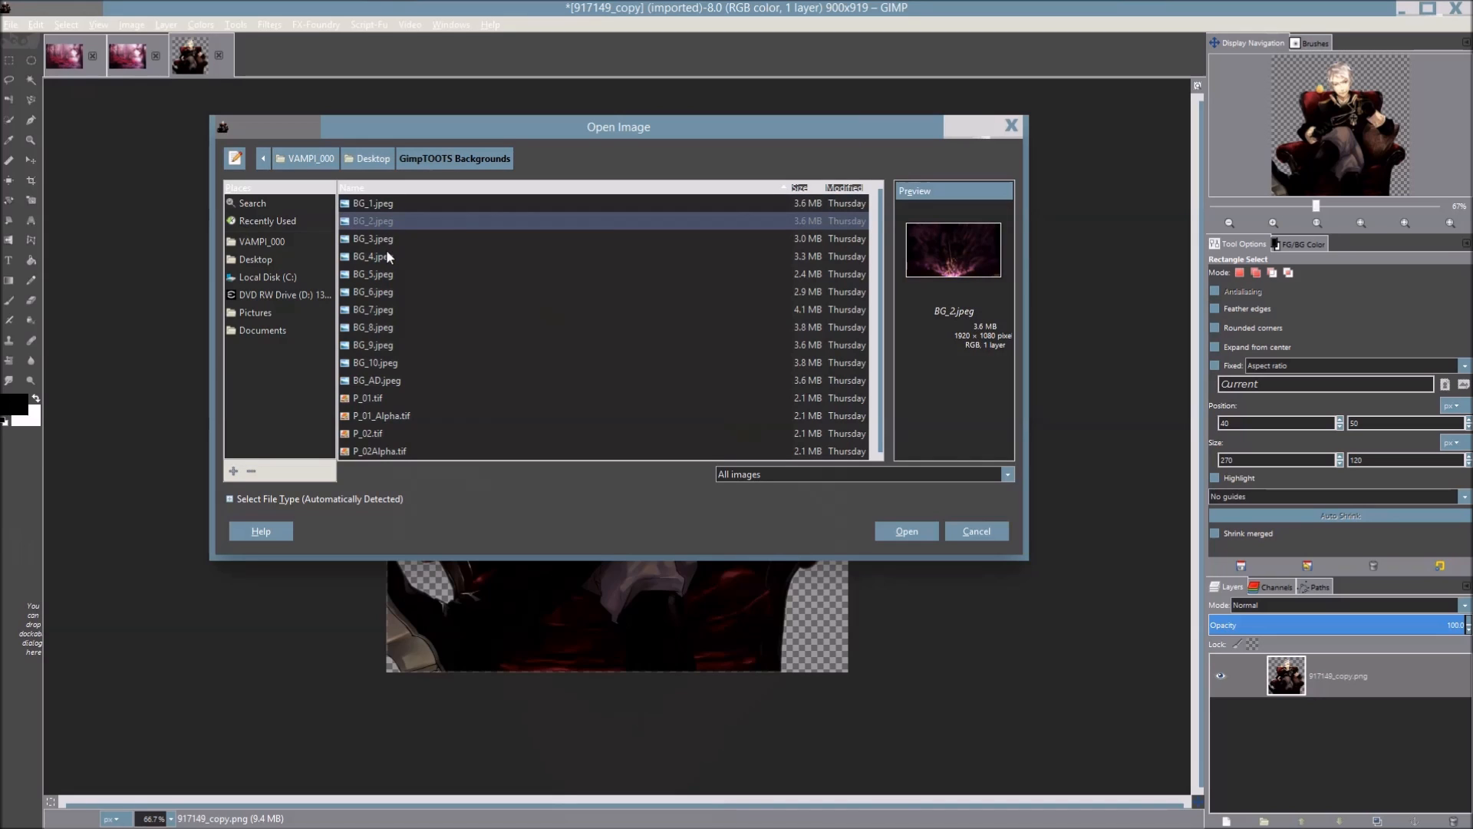
{"action": "left_click", "coordinate": [379, 244]}
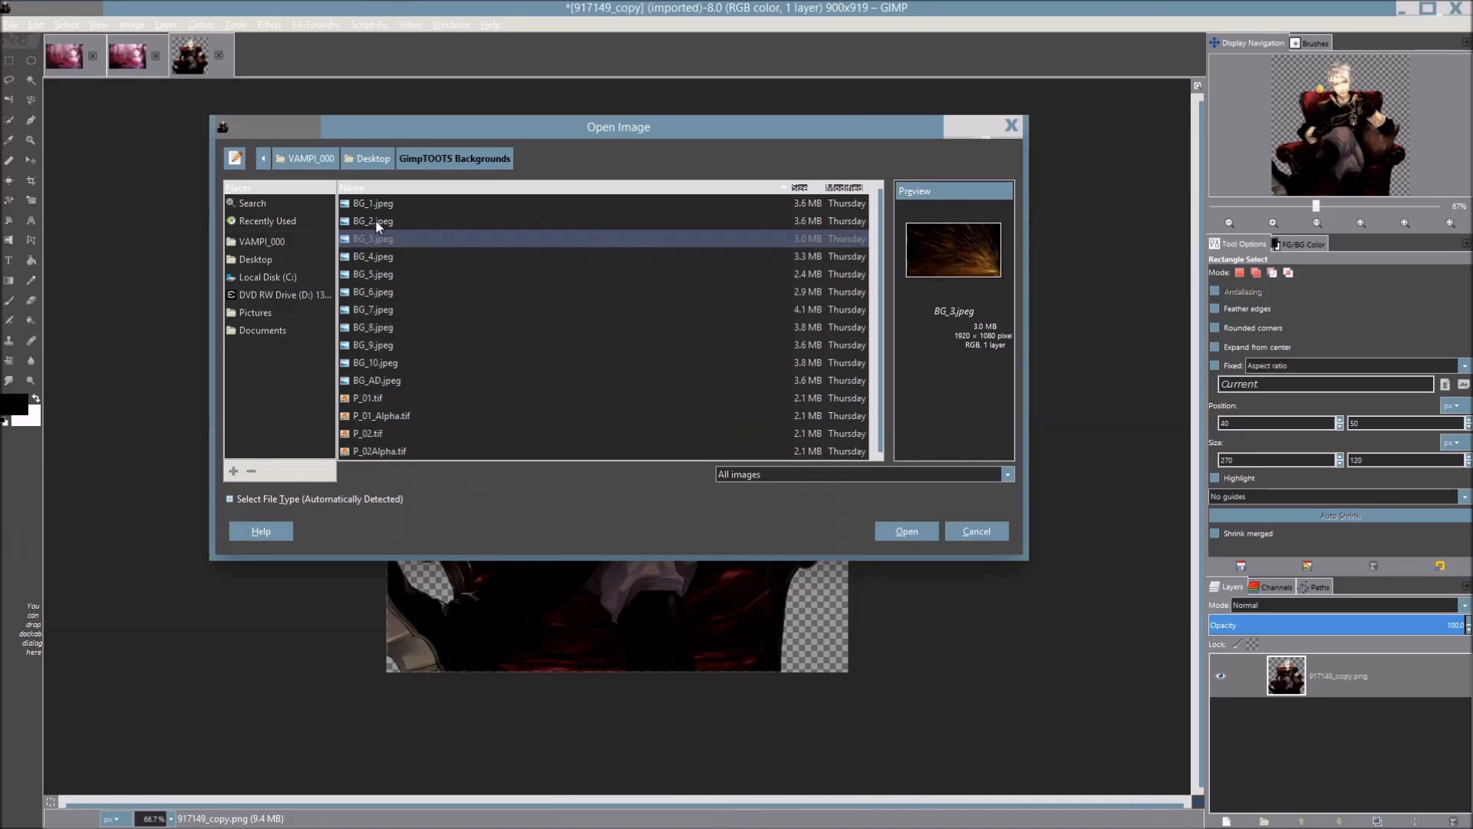
{"action": "left_click", "coordinate": [375, 221]}
{"action": "left_click", "coordinate": [928, 531]}
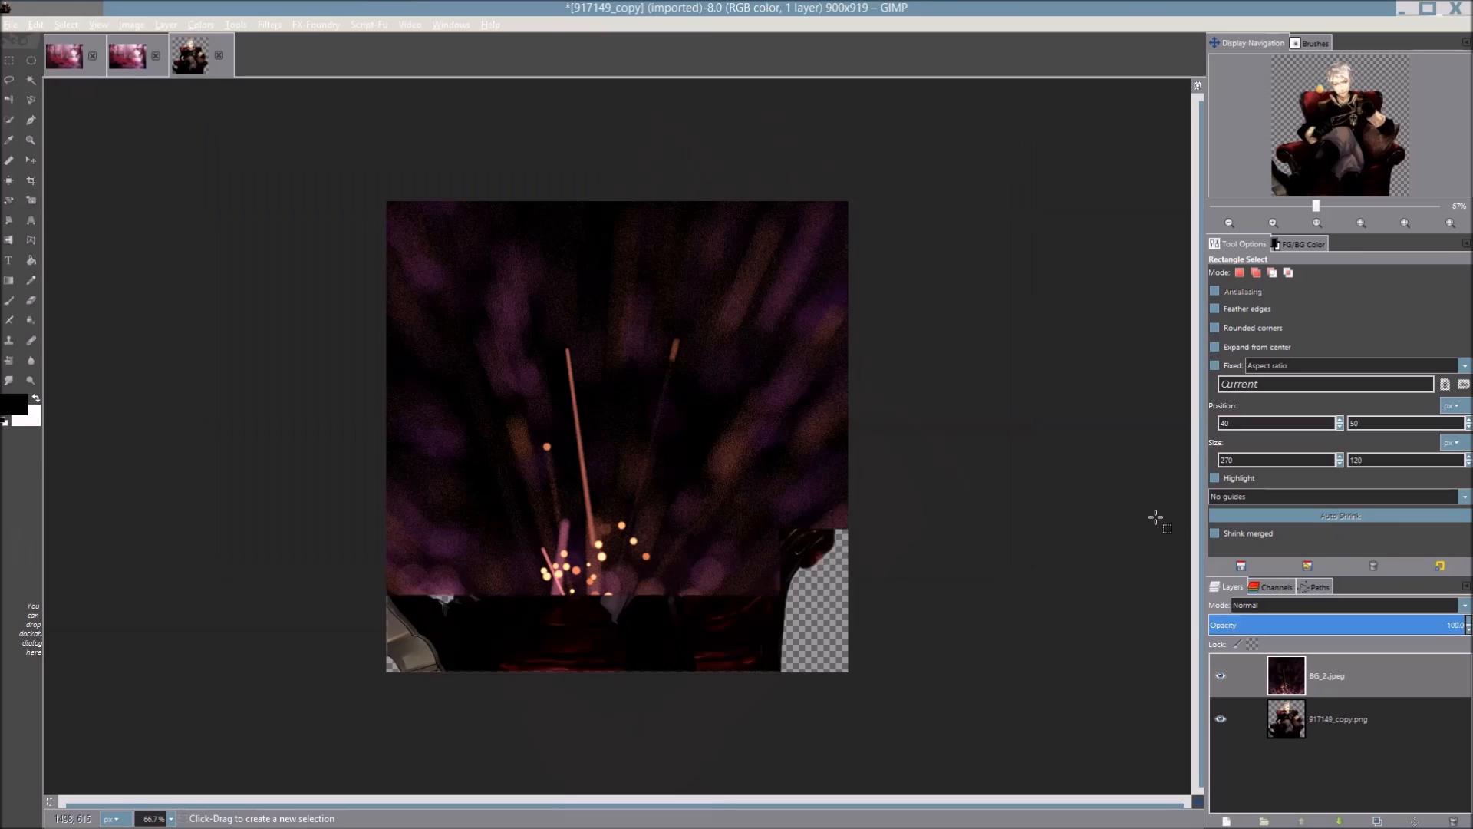
{"action": "left_click_drag", "start_coordinate": [1395, 673], "coordinate": [1366, 748]}
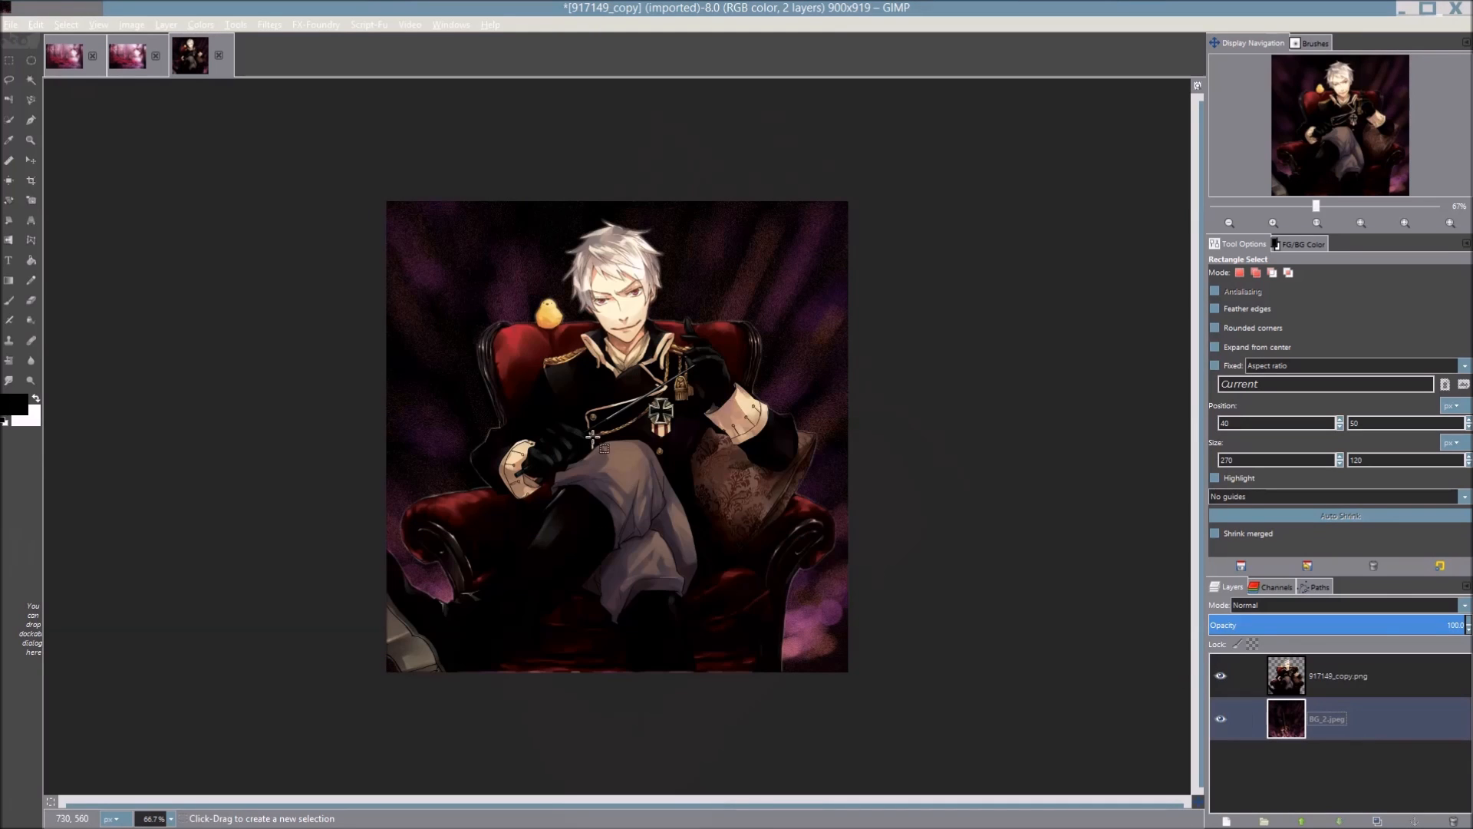
Scale the BG_2.jpeg background layer to about 1548 px wide, covering the canvas height, and shift it slightly to the right
{"action": "key", "text": "shift+t"}
{"action": "left_click", "coordinate": [751, 391]}
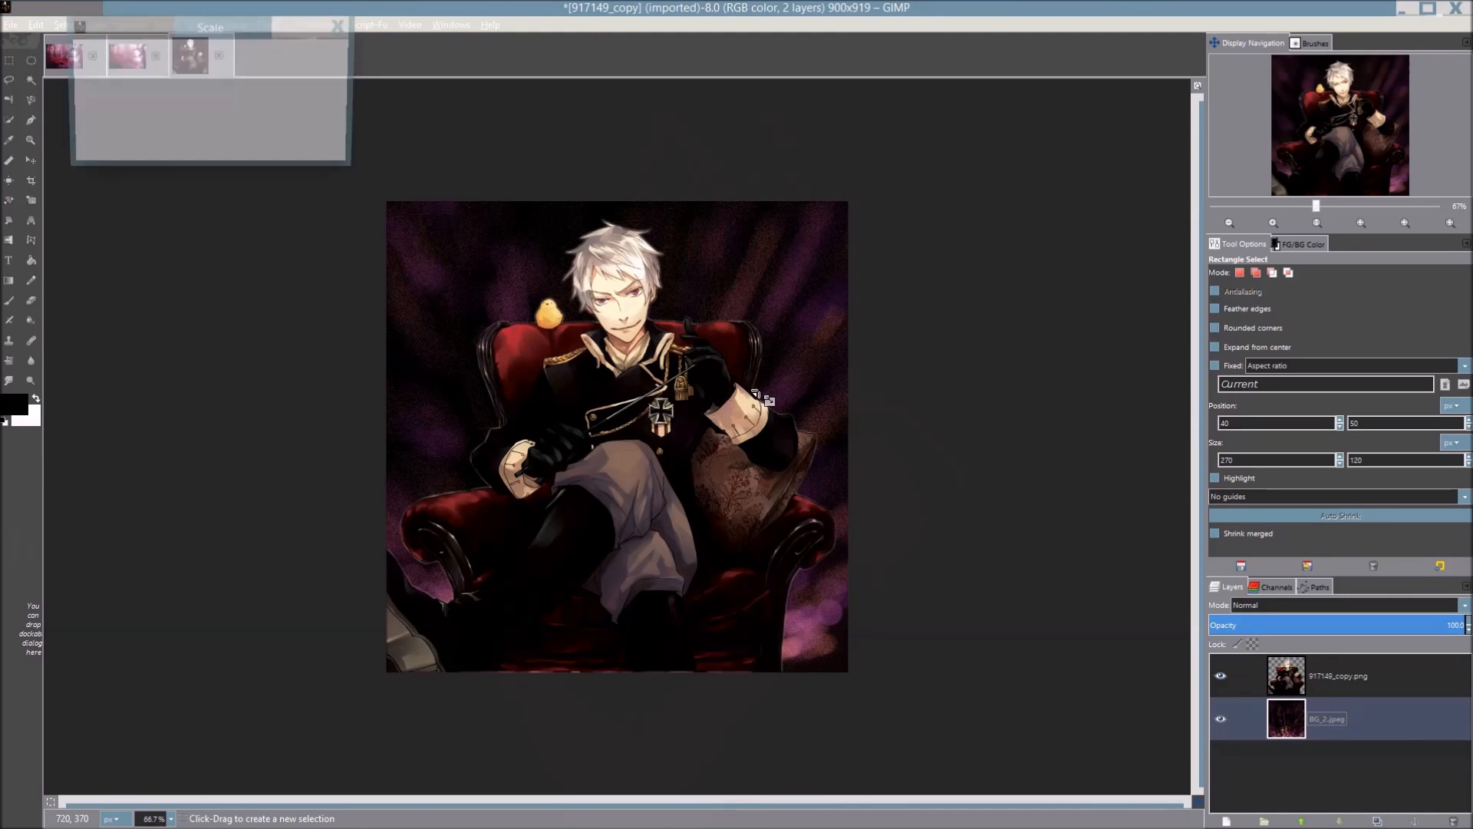
{"action": "left_click_drag", "start_coordinate": [1113, 156], "coordinate": [907, 302]}
{"action": "left_click_drag", "start_coordinate": [495, 522], "coordinate": [595, 436]}
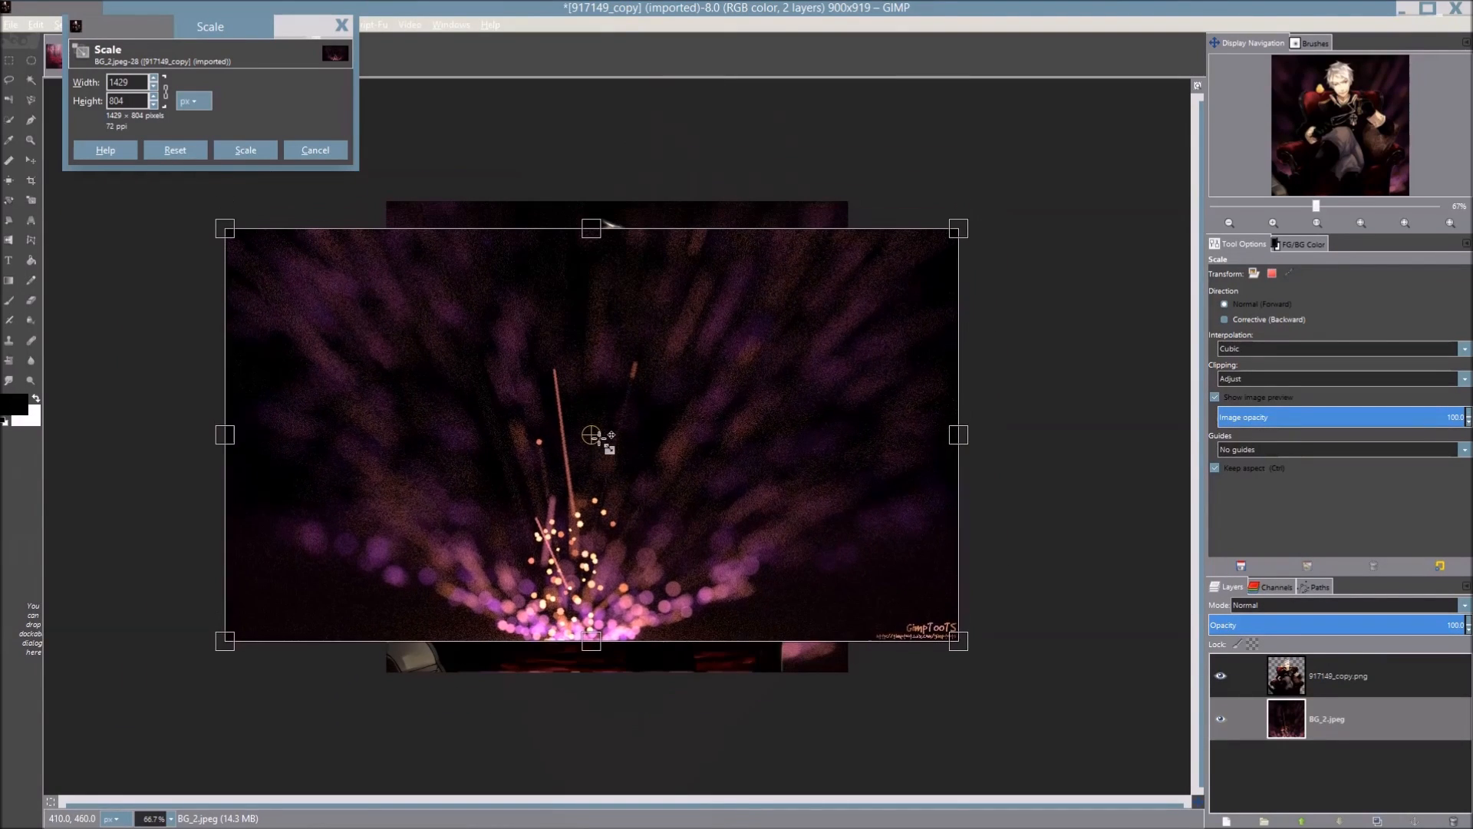
{"action": "left_click_drag", "start_coordinate": [589, 651], "coordinate": [612, 694]}
{"action": "left_click_drag", "start_coordinate": [623, 229], "coordinate": [618, 193]}
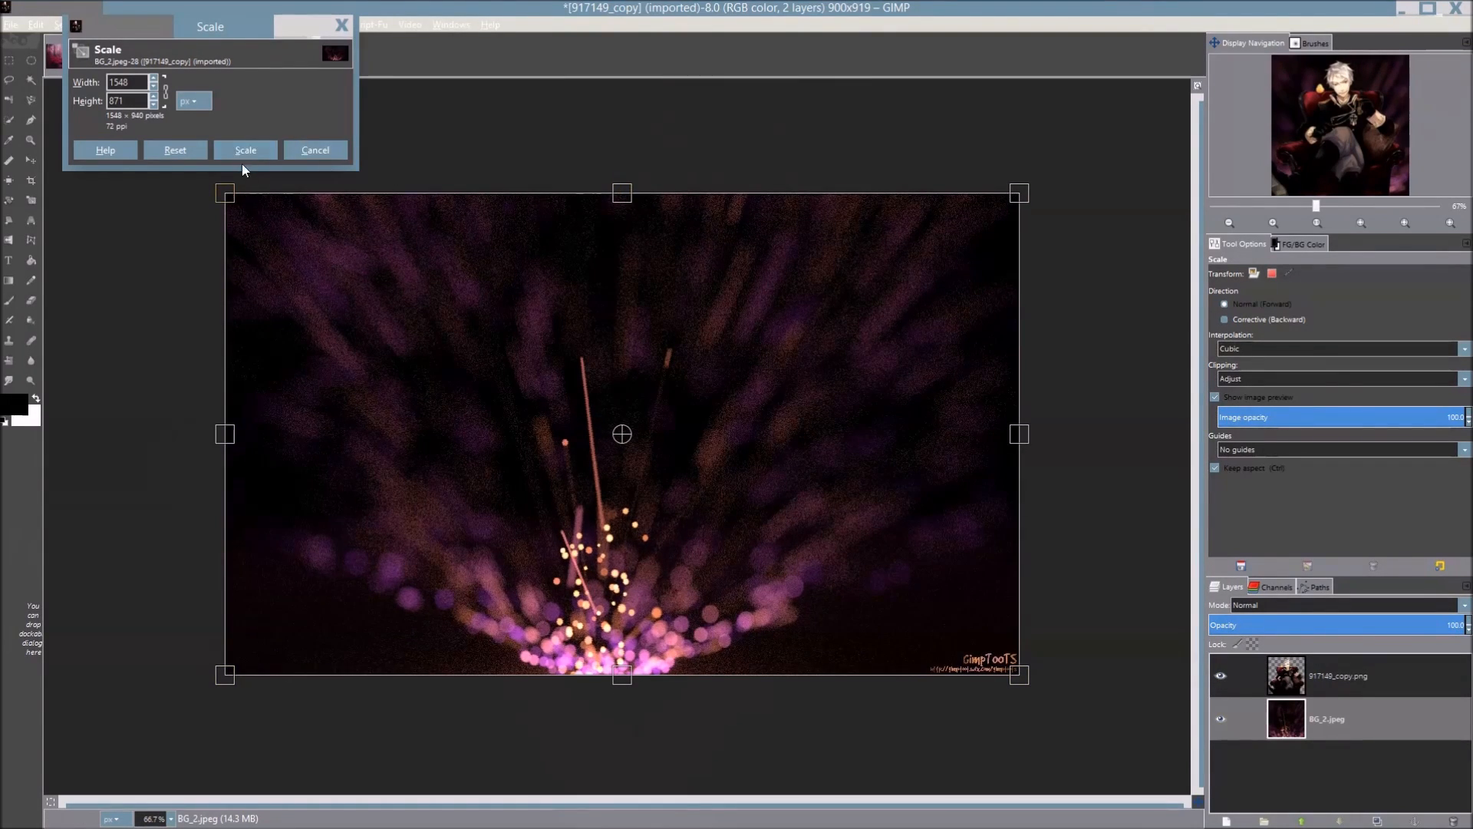
{"action": "left_click", "coordinate": [244, 151]}
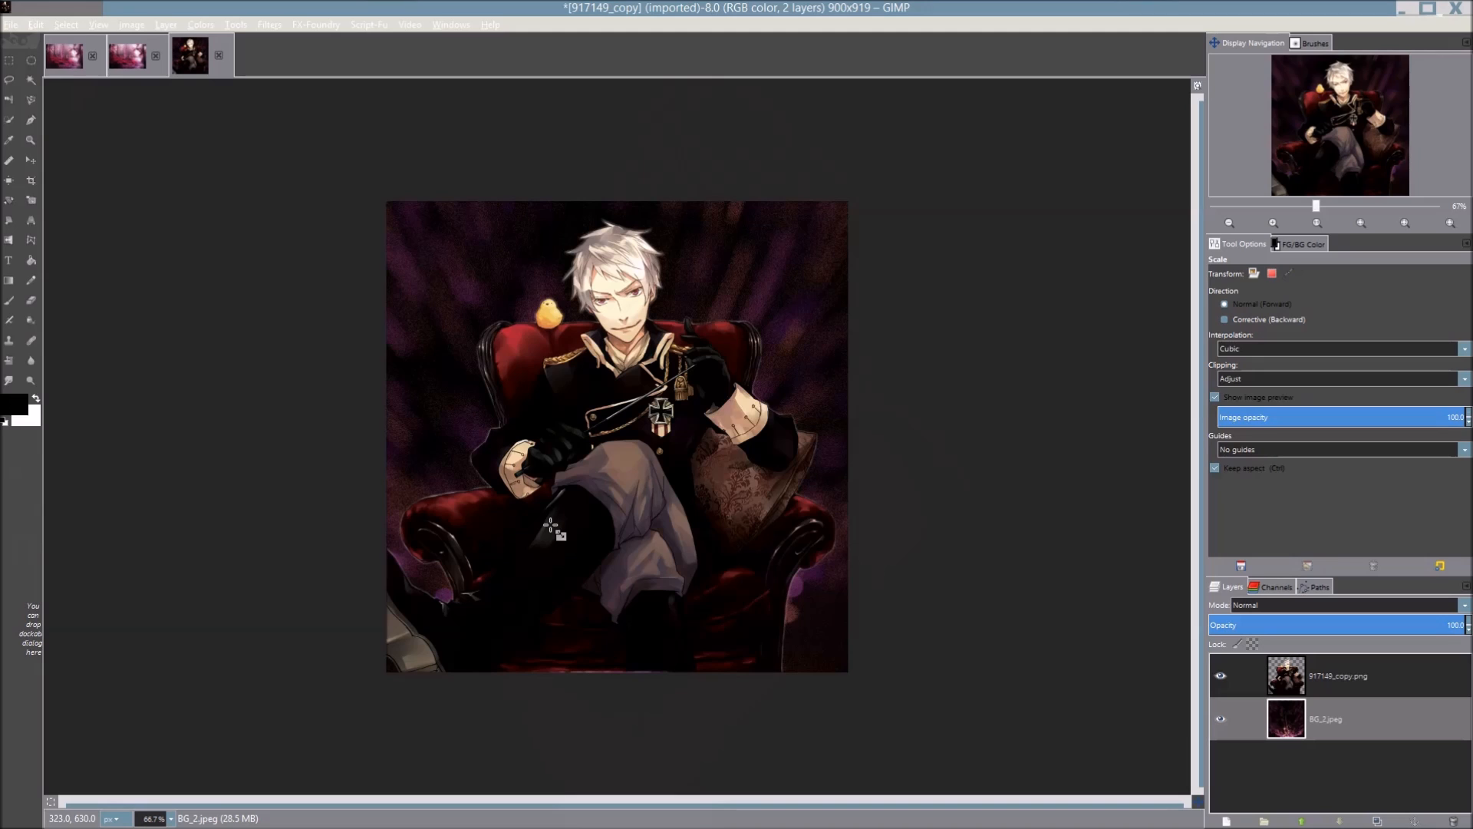
{"action": "key", "text": "m"}
{"action": "left_click_drag", "start_coordinate": [599, 499], "coordinate": [627, 507]}
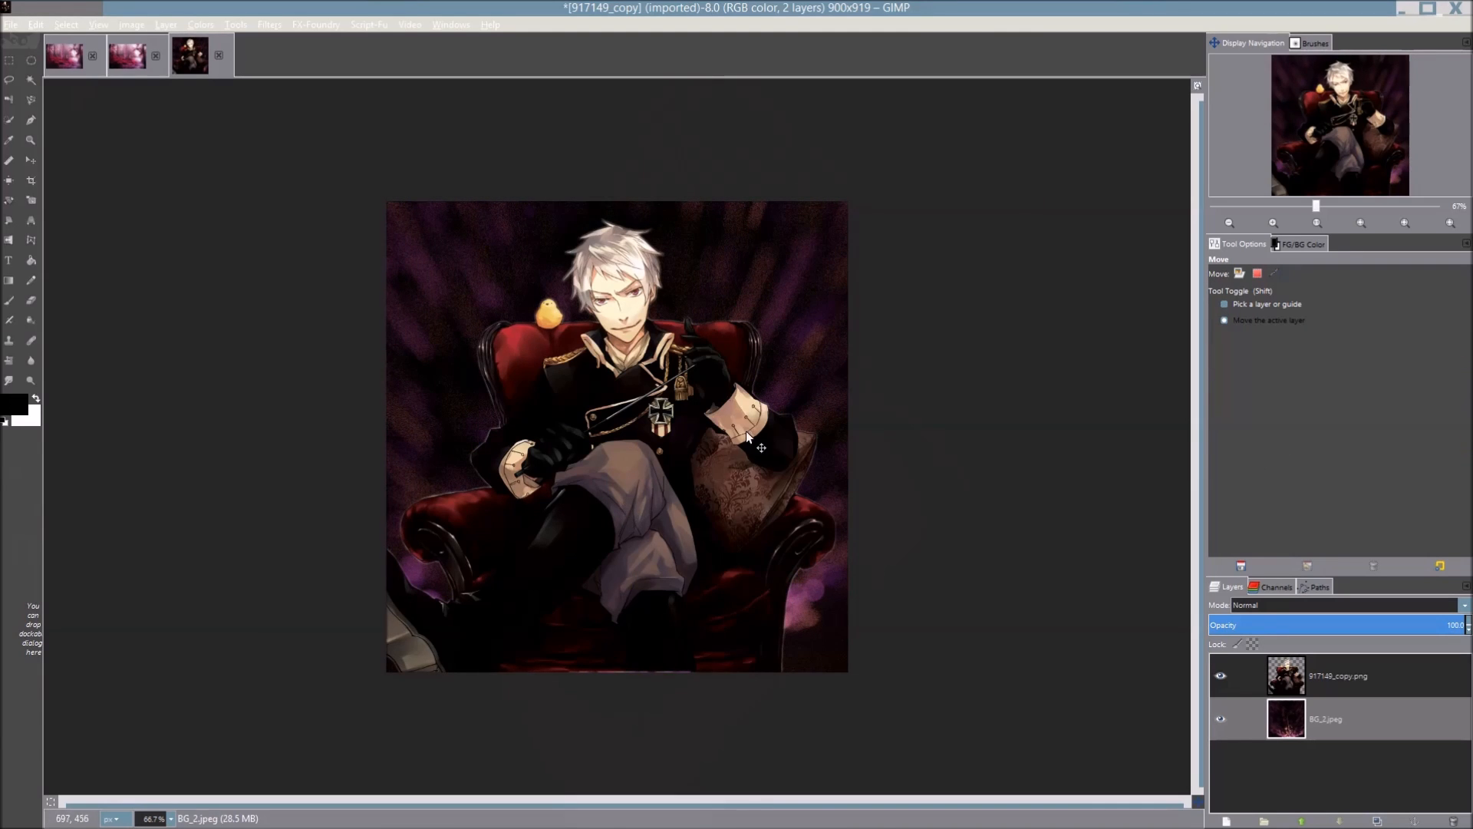
Apply a Gaussian Blur with a radius of 10 to the BG_2.jpeg background layer behind the character
{"action": "left_click_drag", "start_coordinate": [822, 556], "coordinate": [820, 555]}
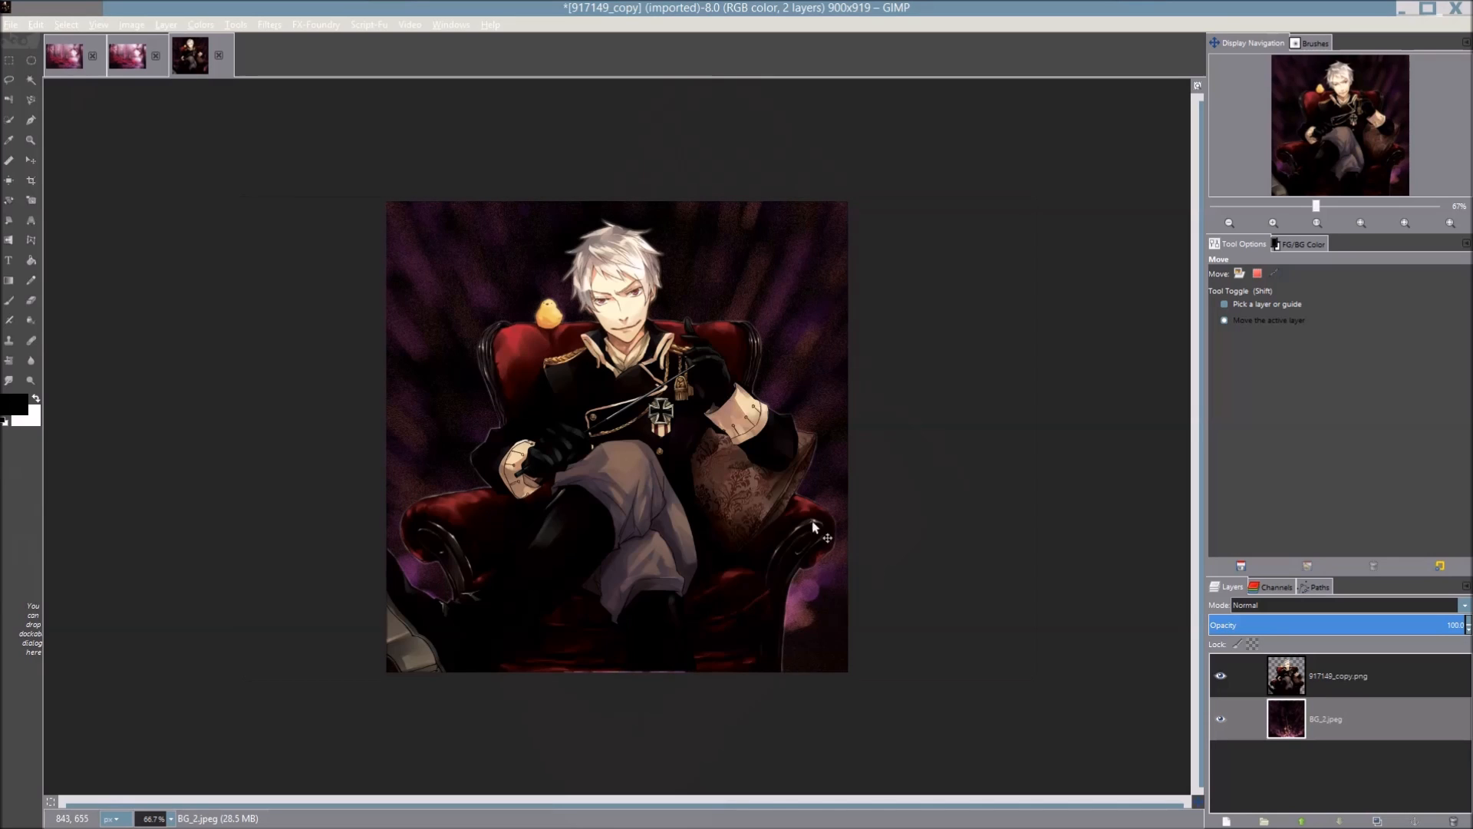
{"action": "left_click", "coordinate": [270, 26]}
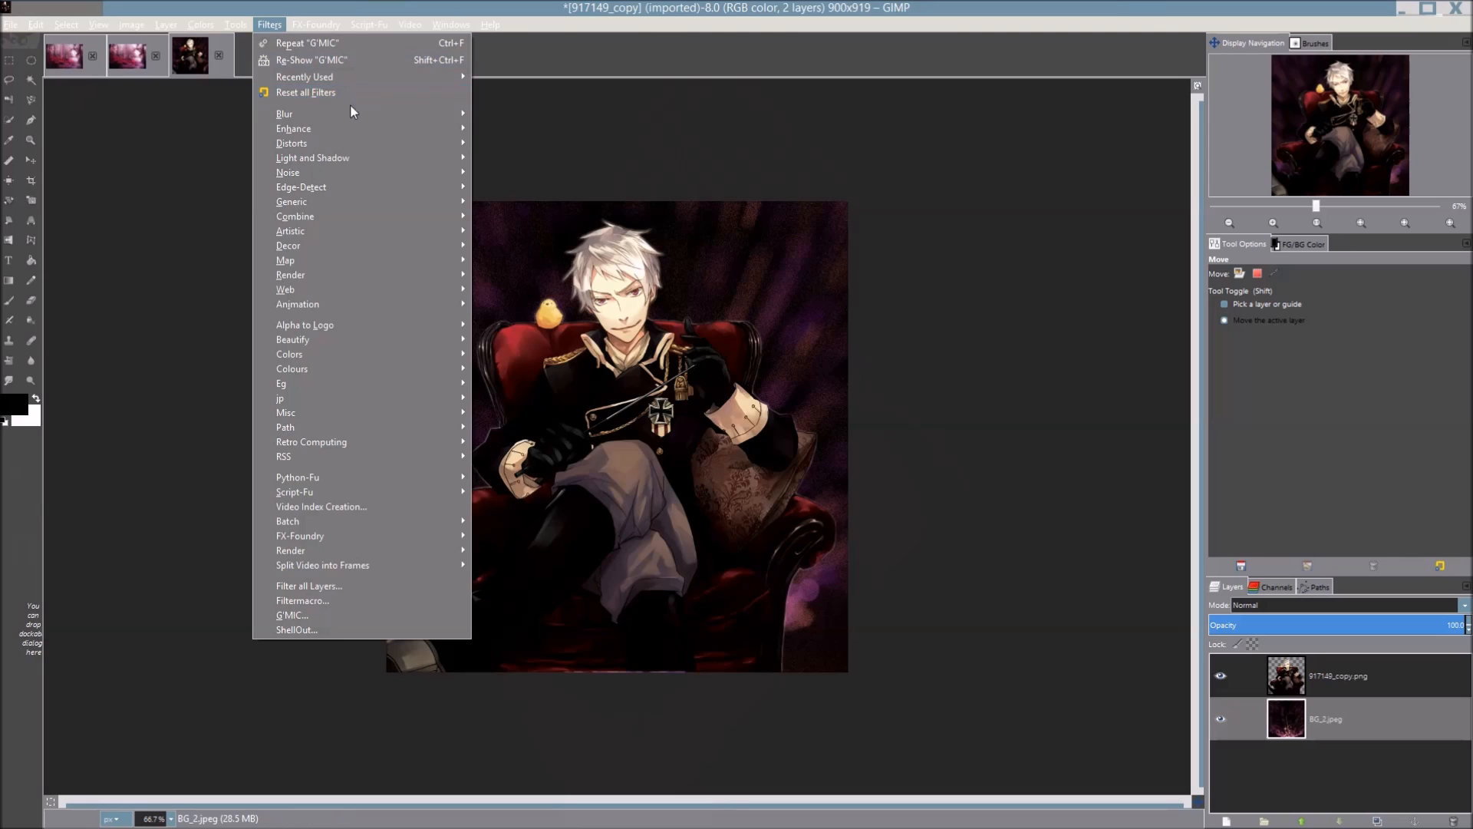
{"action": "mouse_move", "coordinate": [374, 114]}
{"action": "left_click", "coordinate": [565, 145]}
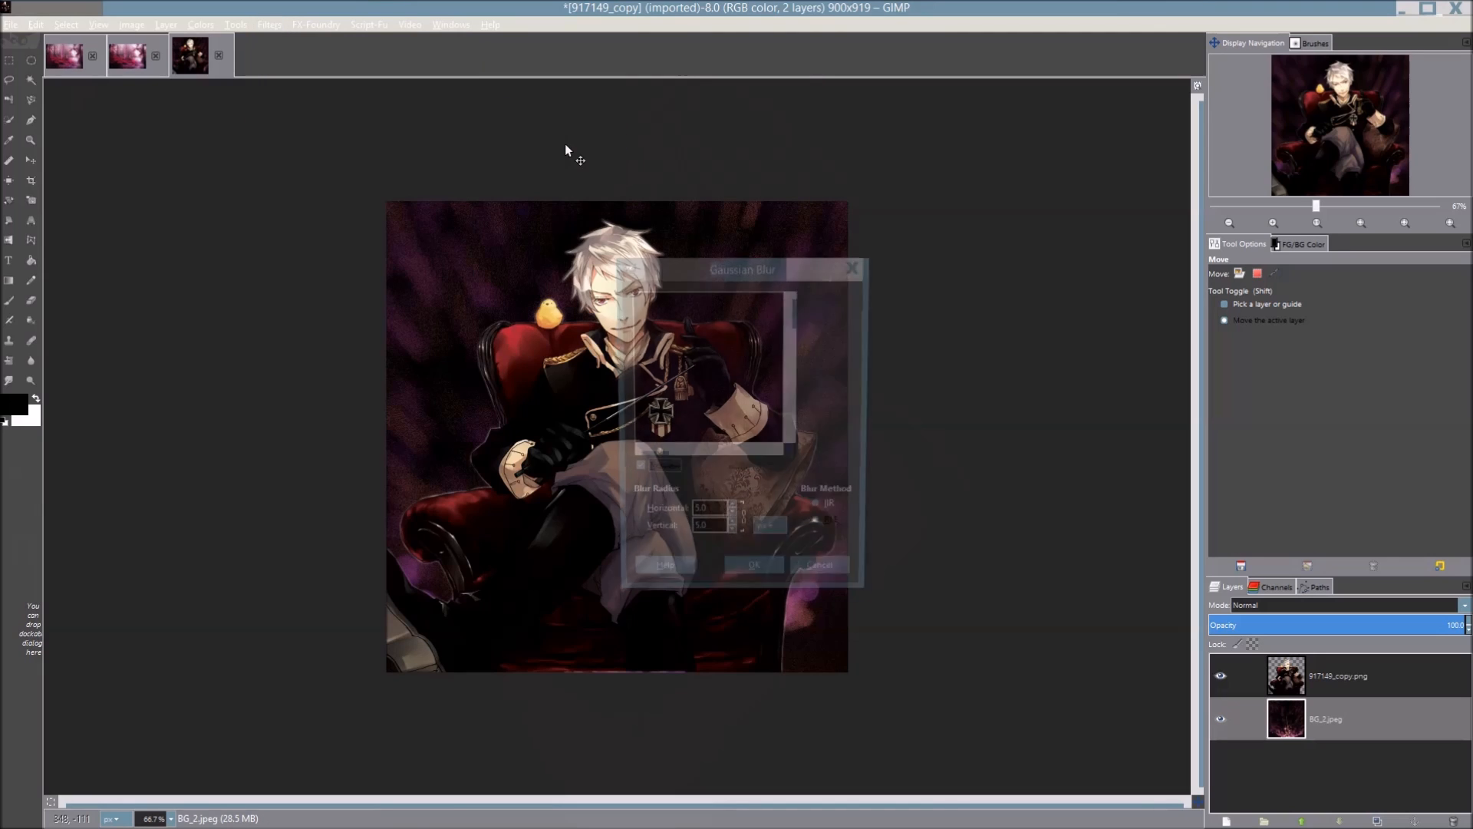
{"action": "double_click", "coordinate": [713, 514]}
{"action": "type", "text": "10"}
{"action": "left_click", "coordinate": [718, 535]}
{"action": "left_click", "coordinate": [765, 583]}
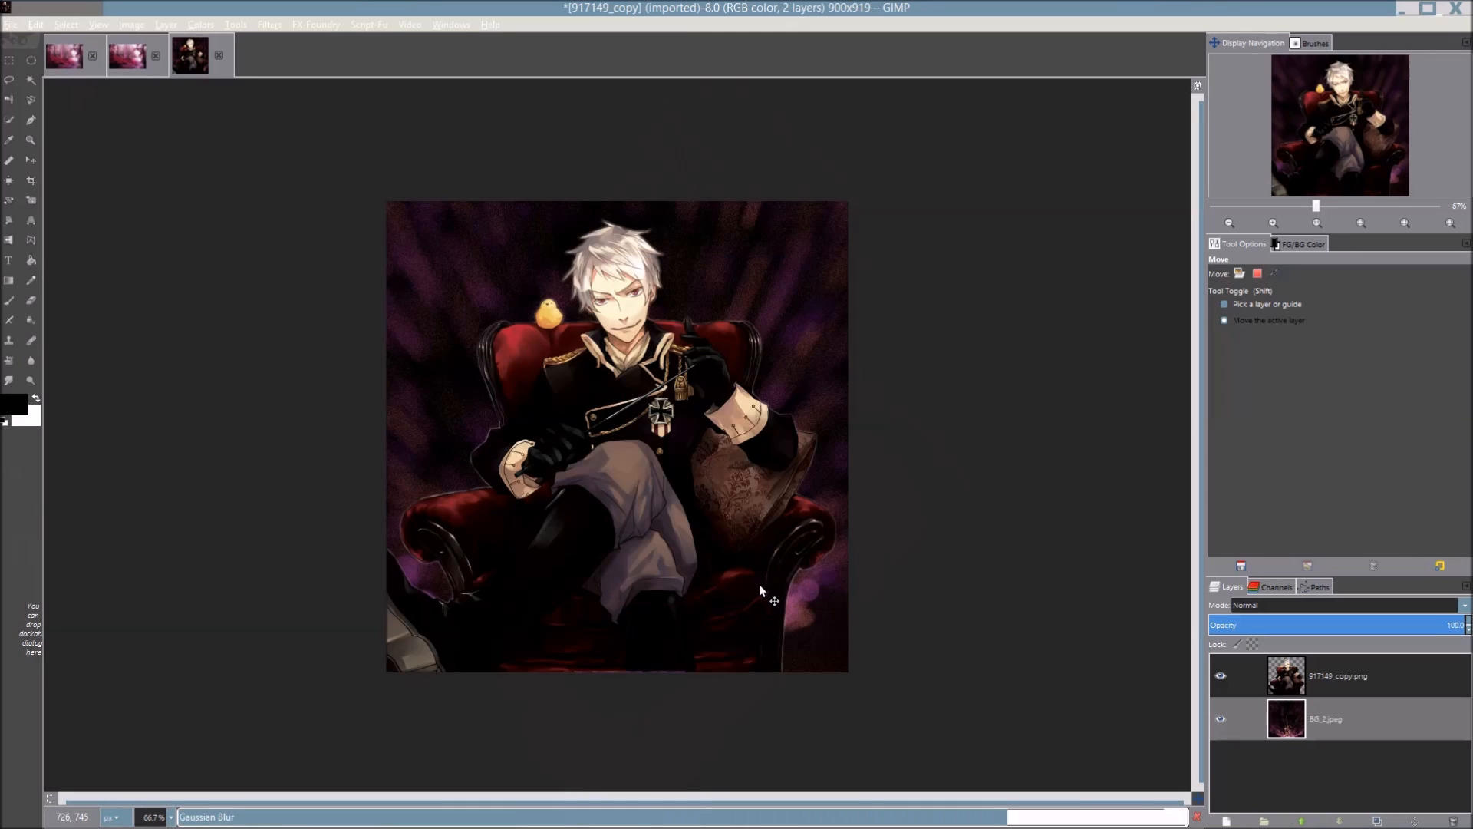
Examine the character against the blurred background, both close up and as a whole image
{"action": "scroll", "coordinate": [563, 274], "scroll_direction": "down", "scroll_amount": 1}
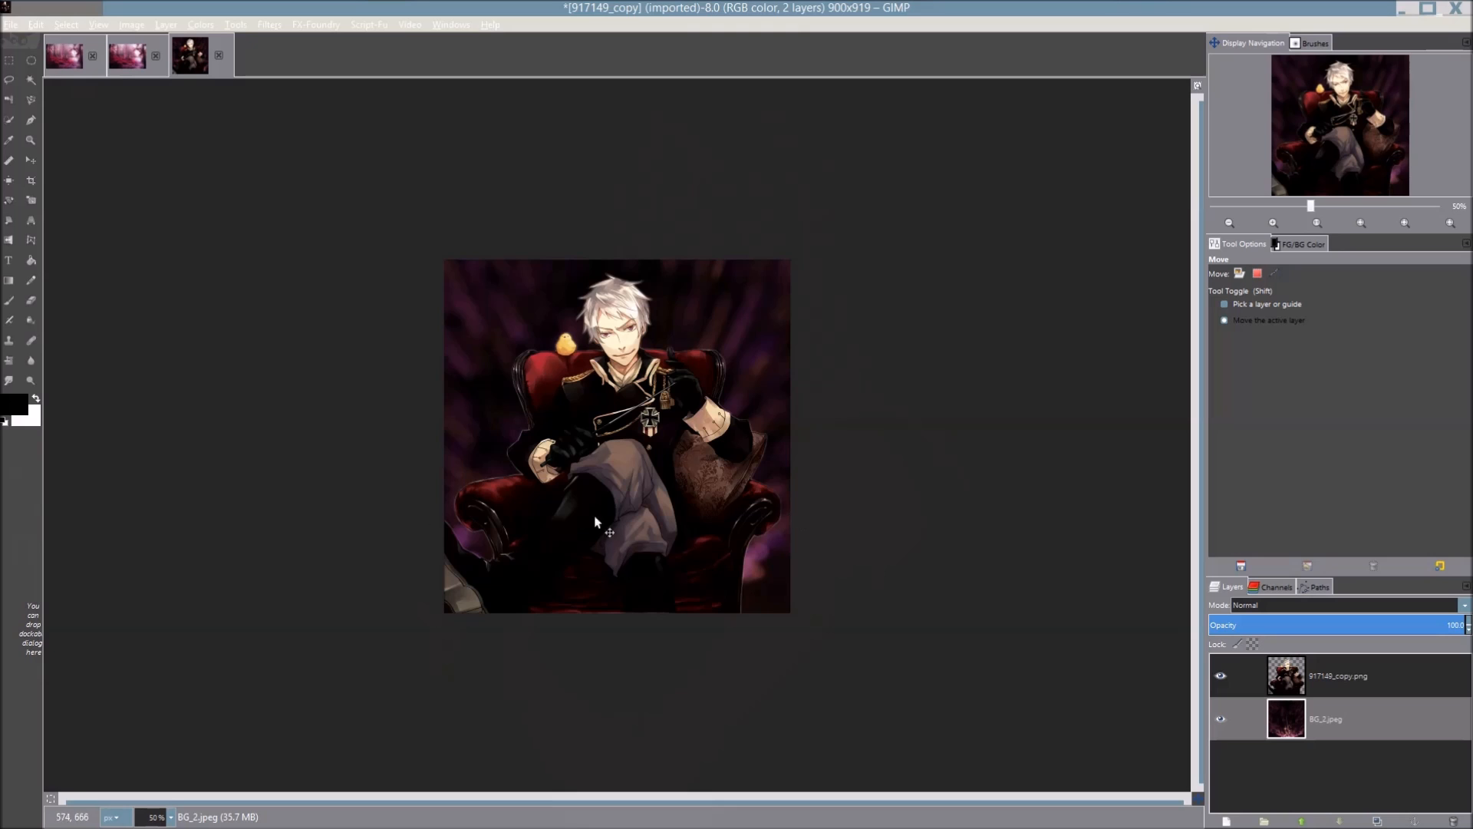
{"action": "scroll", "coordinate": [720, 407], "scroll_direction": "up", "scroll_amount": 3}
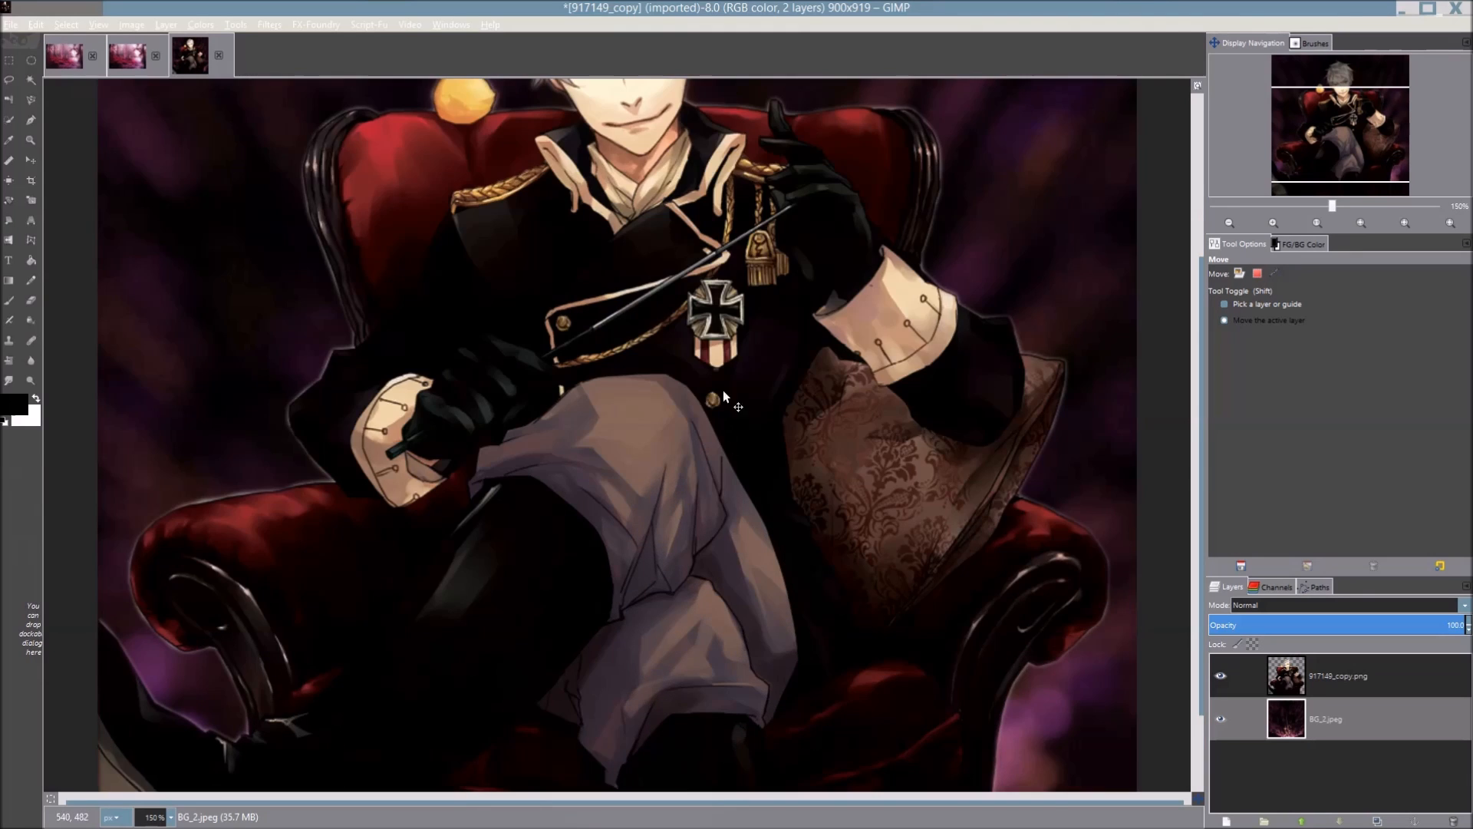
{"action": "scroll", "coordinate": [720, 407], "scroll_direction": "down", "scroll_amount": 2}
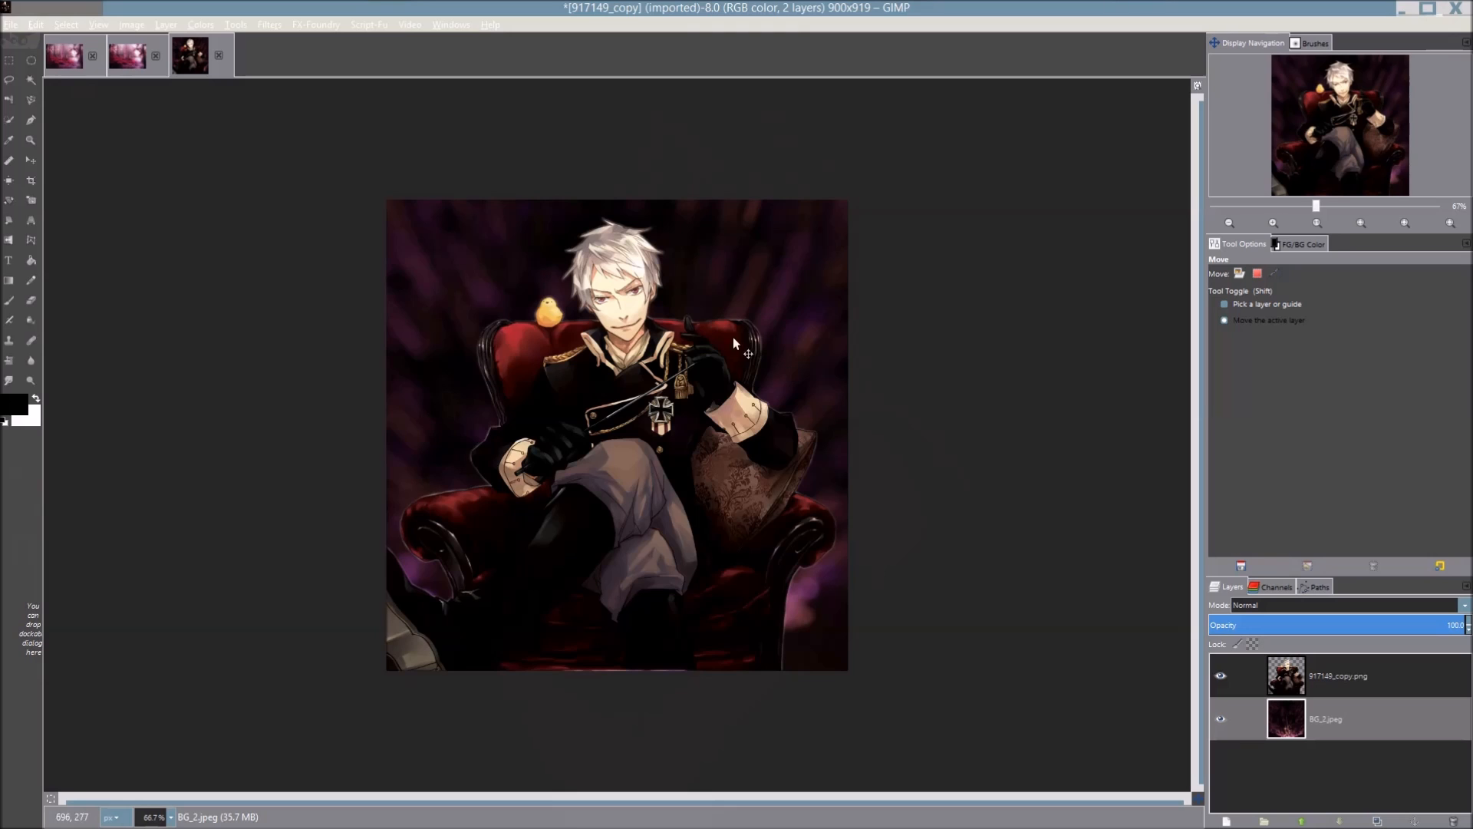
{"action": "scroll", "coordinate": [727, 376], "scroll_direction": "up", "scroll_amount": 2}
{"action": "scroll", "coordinate": [731, 380], "scroll_direction": "down", "scroll_amount": 2}
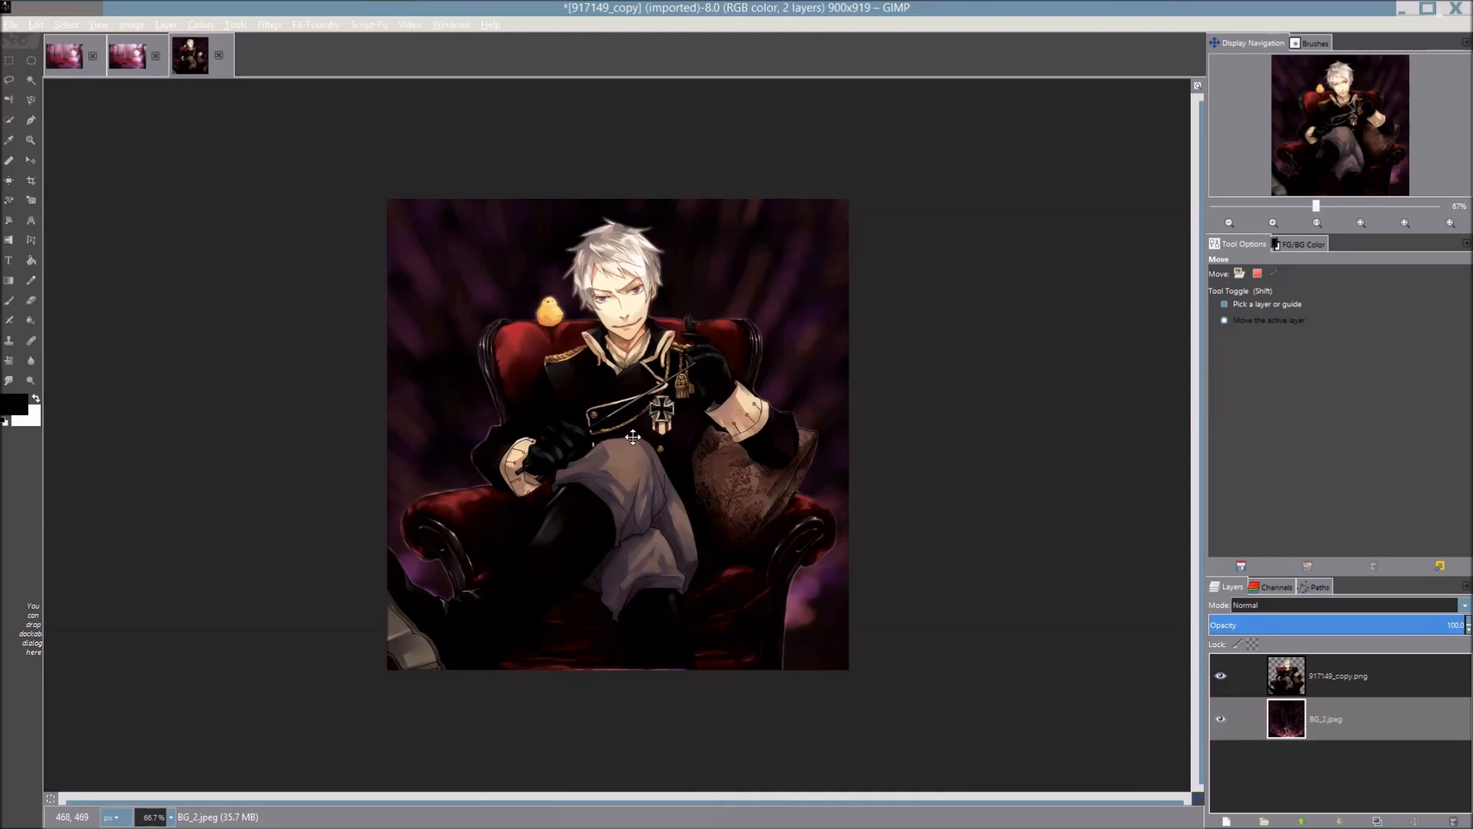
{"action": "scroll", "coordinate": [659, 417], "scroll_direction": "up", "scroll_amount": 2}
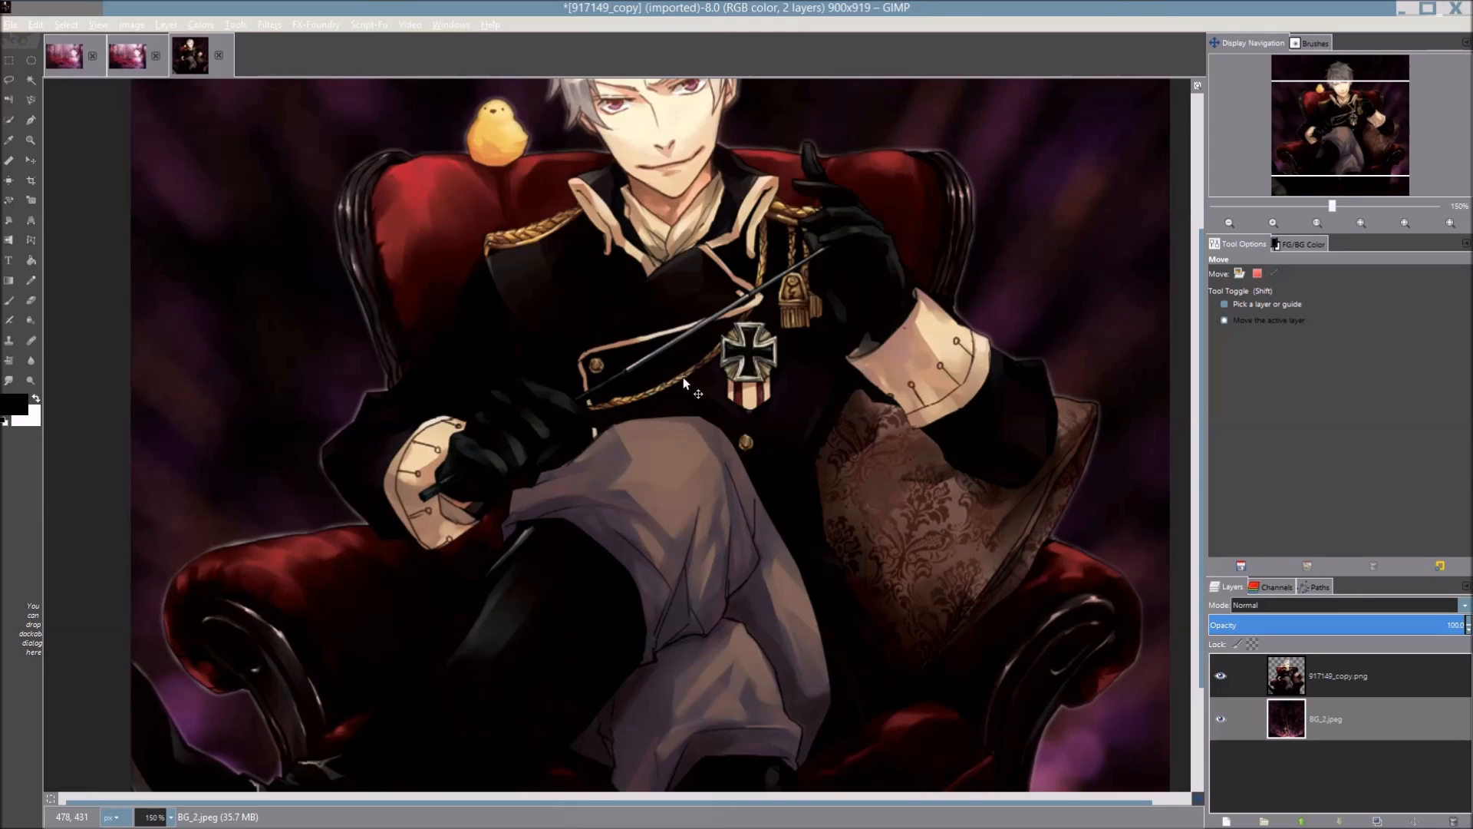
{"action": "scroll", "coordinate": [683, 376], "scroll_direction": "down", "scroll_amount": 2}
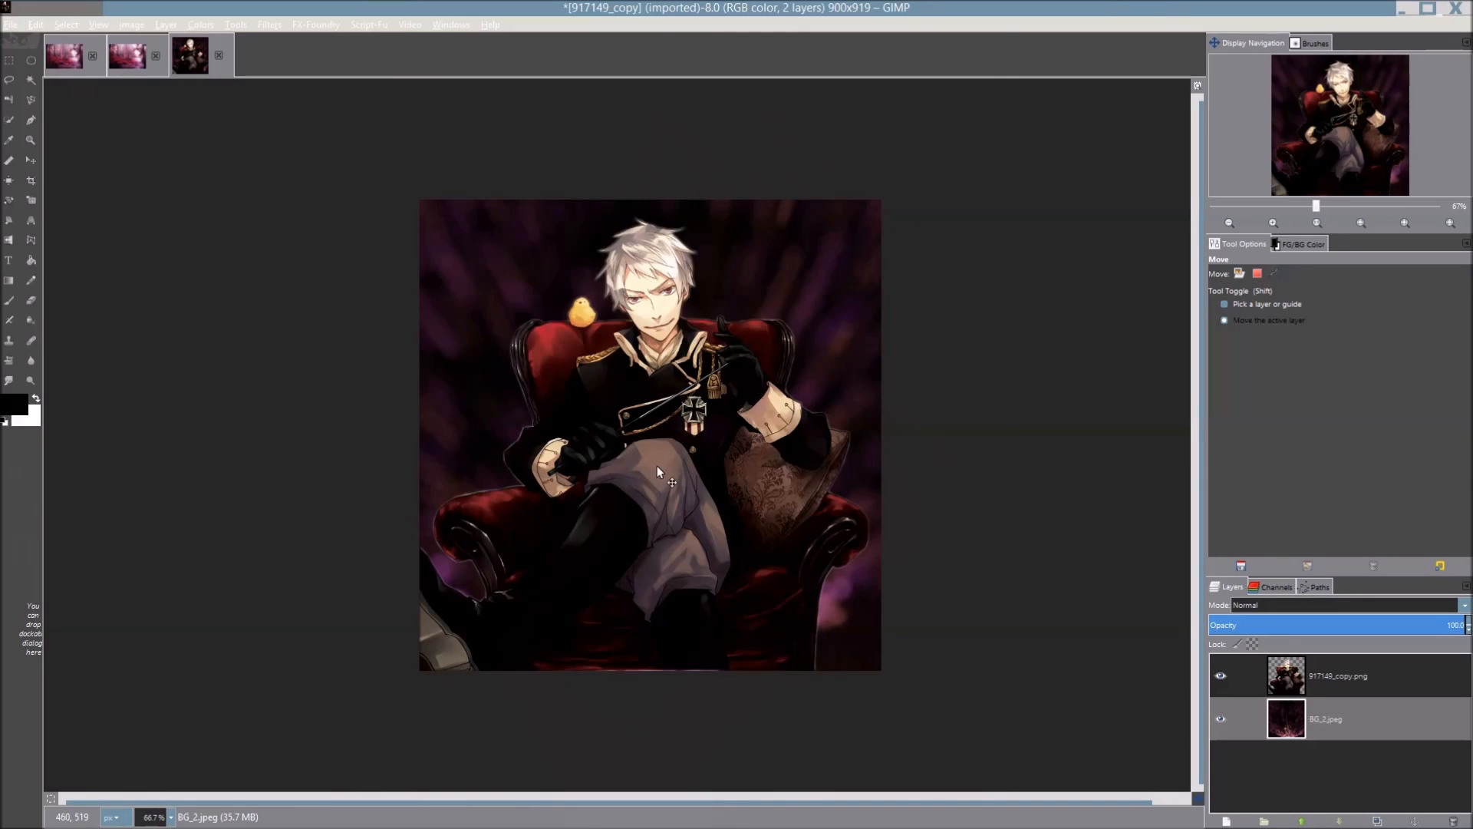
{"action": "scroll", "coordinate": [656, 470], "scroll_direction": "up", "scroll_amount": 1}
{"action": "scroll", "coordinate": [693, 414], "scroll_direction": "down", "scroll_amount": 2}
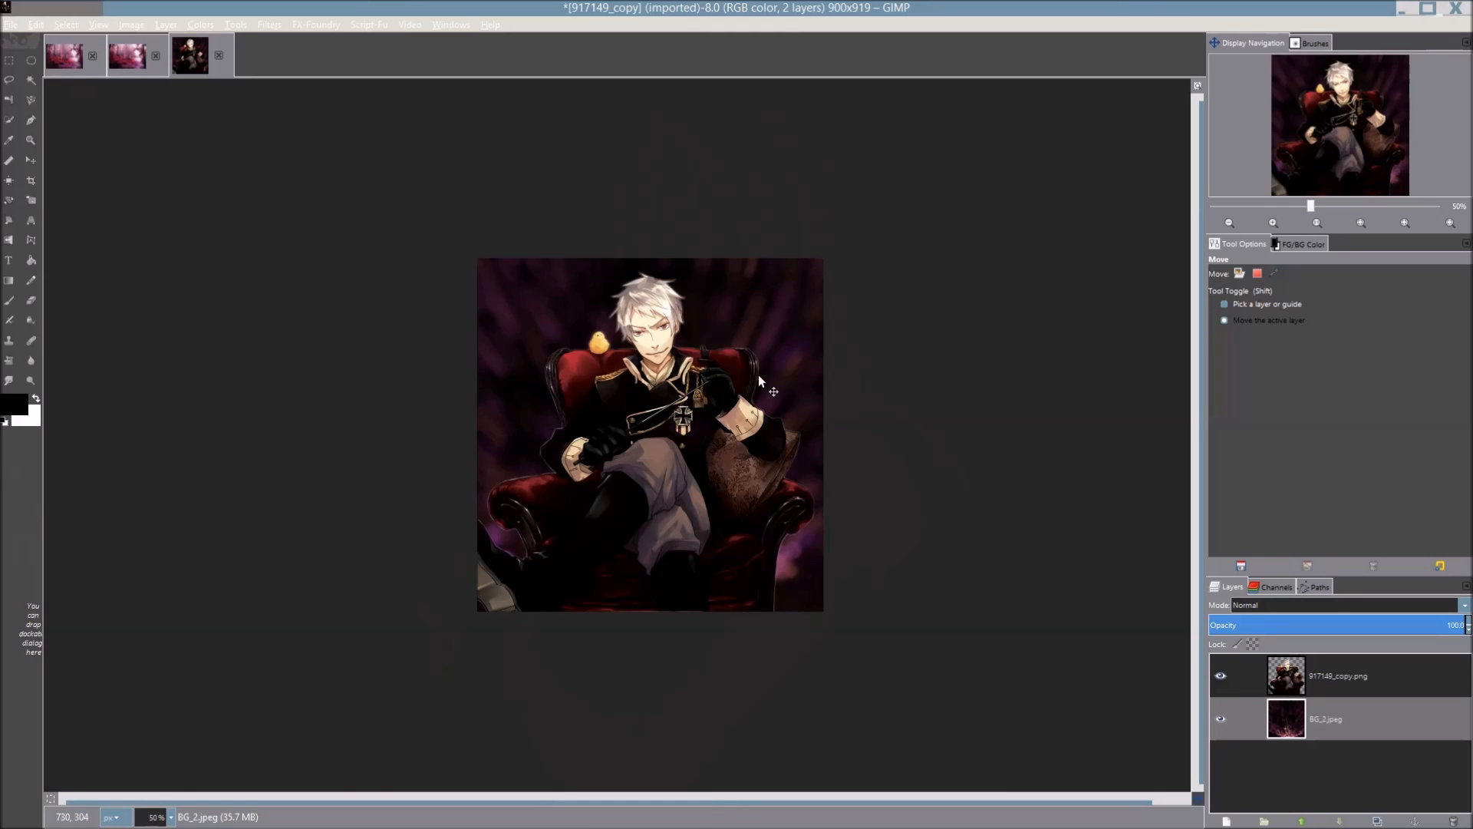
{"action": "scroll", "coordinate": [660, 361], "scroll_direction": "up", "scroll_amount": 2}
{"action": "scroll", "coordinate": [825, 395], "scroll_direction": "down", "scroll_amount": 2}
{"action": "scroll", "coordinate": [824, 394], "scroll_direction": "up", "scroll_amount": 2}
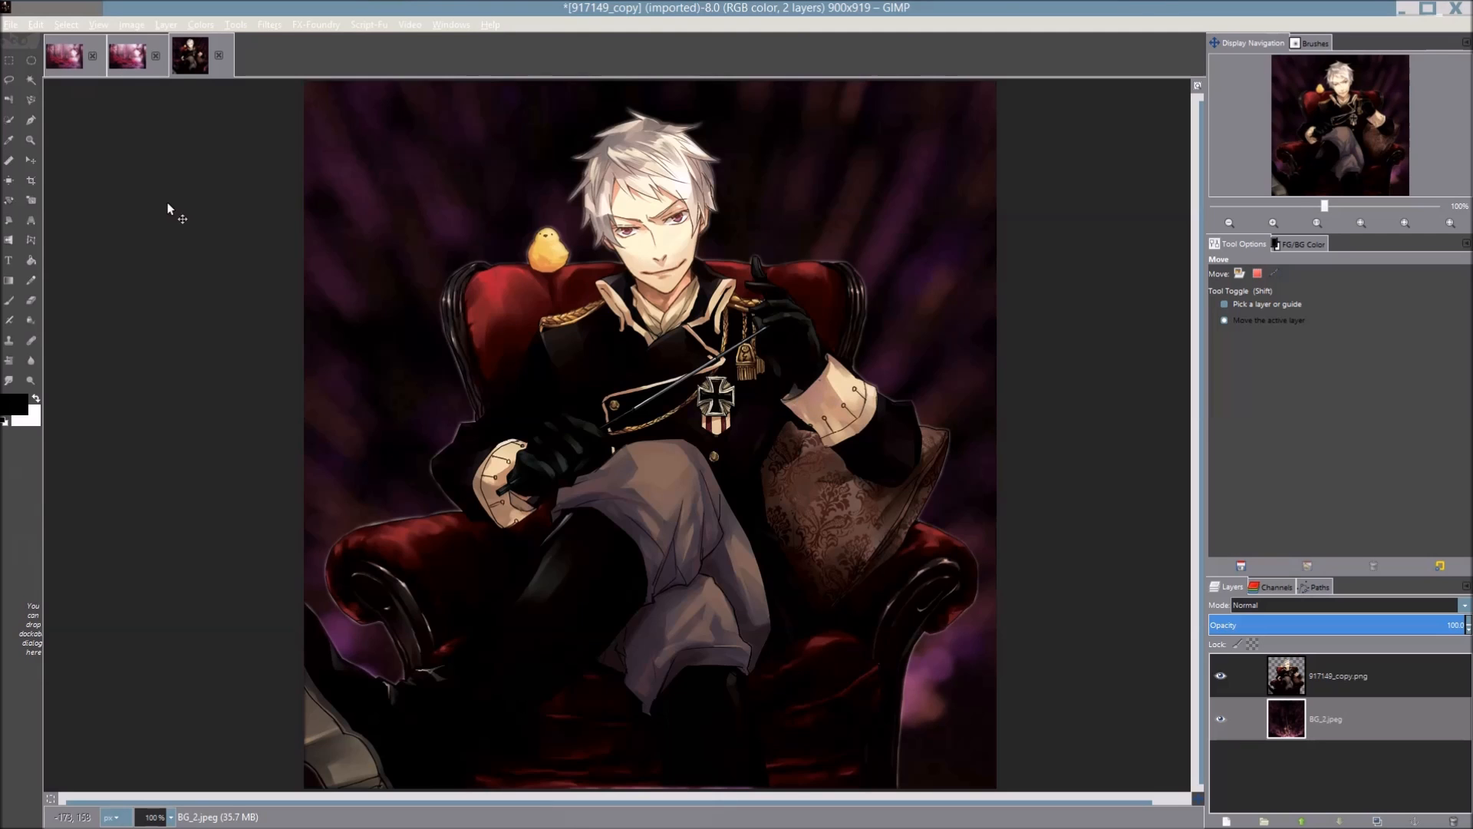
Switch to the mystic woods image with the three G'MIC layers and examine its painterly effect
{"action": "left_click", "coordinate": [115, 58]}
{"action": "scroll", "coordinate": [675, 340], "scroll_direction": "down", "scroll_amount": 1}
{"action": "scroll", "coordinate": [675, 340], "scroll_direction": "up", "scroll_amount": 2}
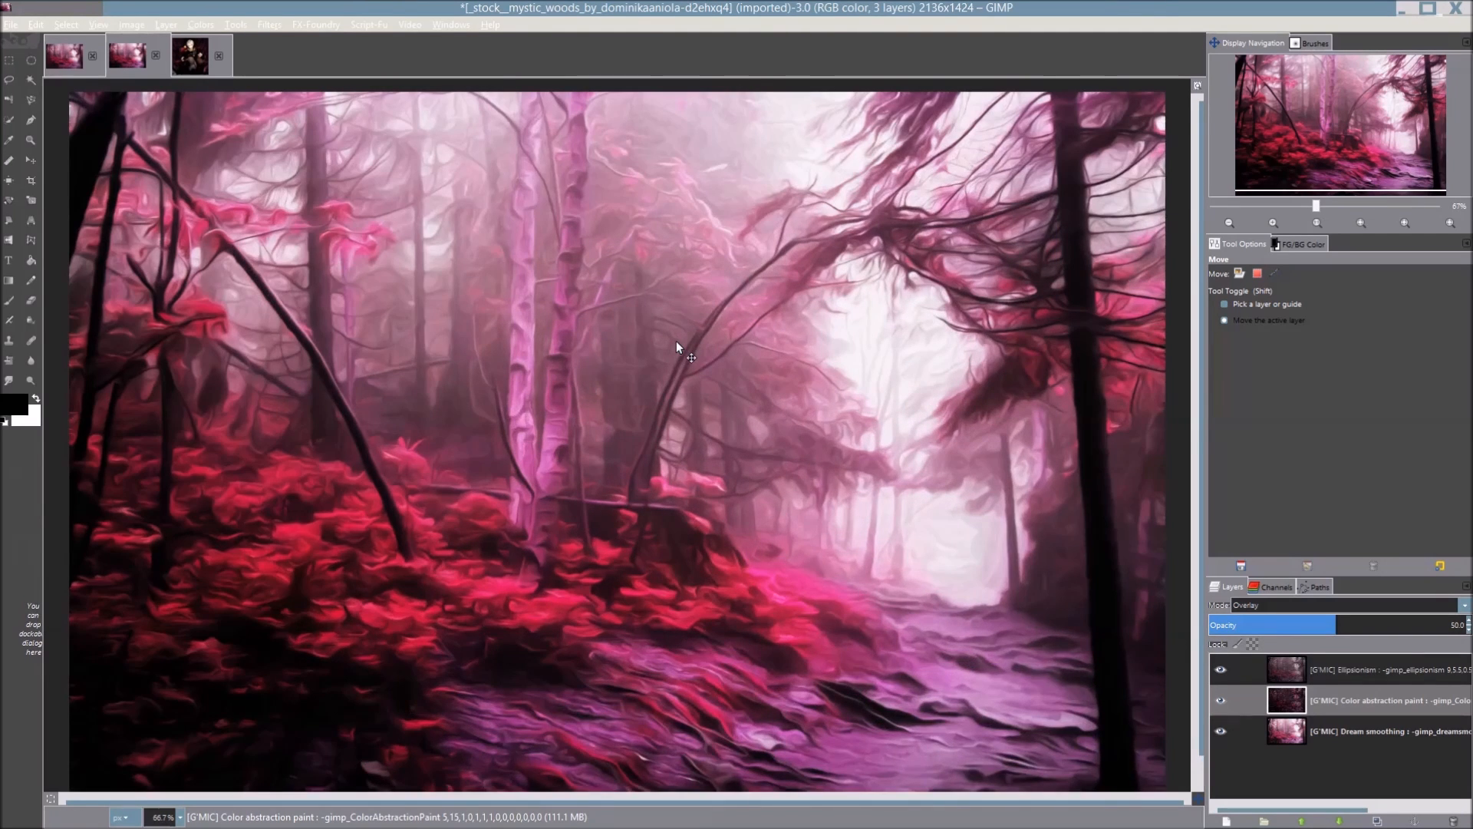
{"action": "scroll", "coordinate": [674, 341], "scroll_direction": "down", "scroll_amount": 1}
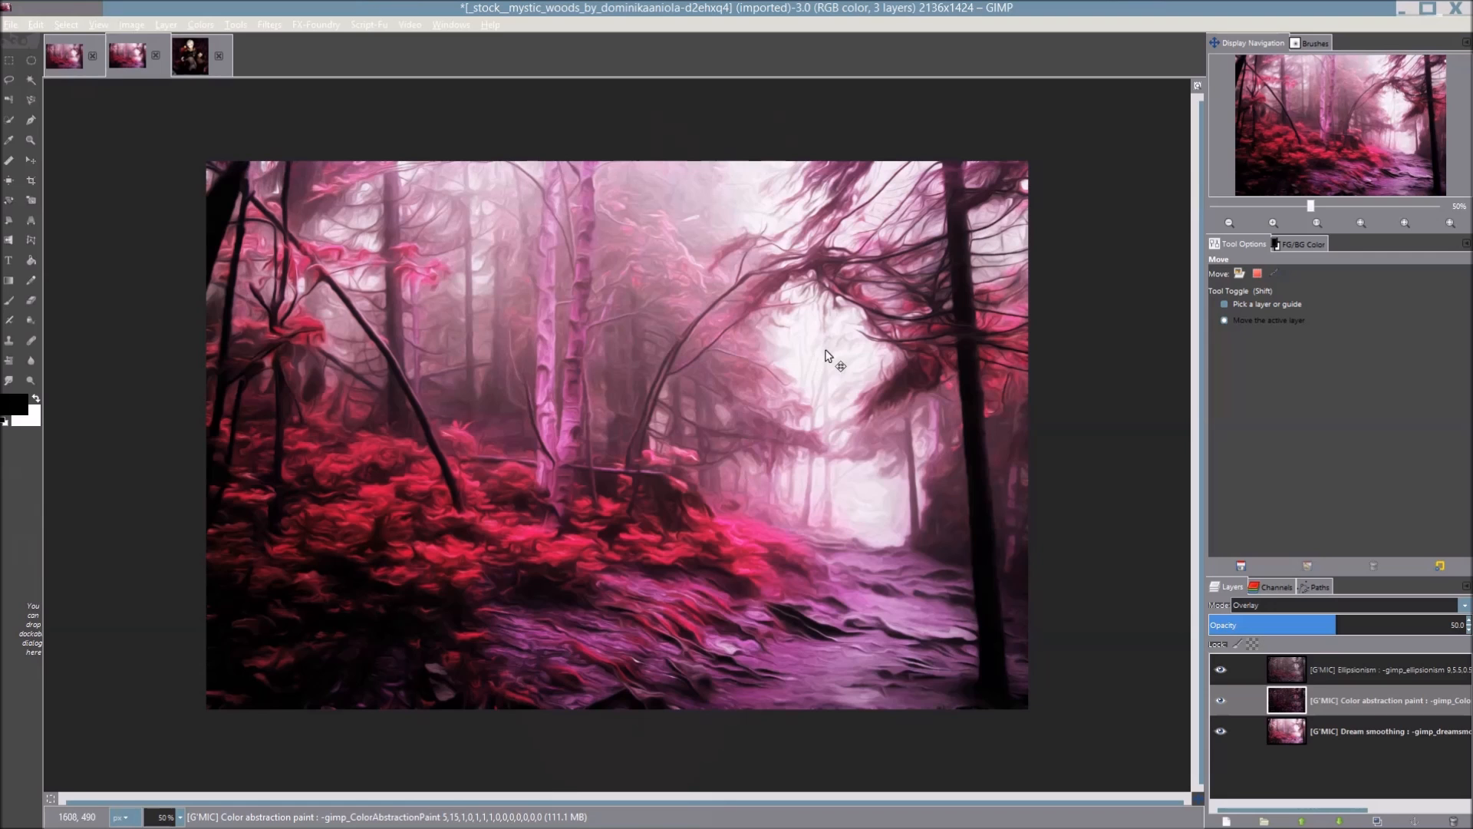